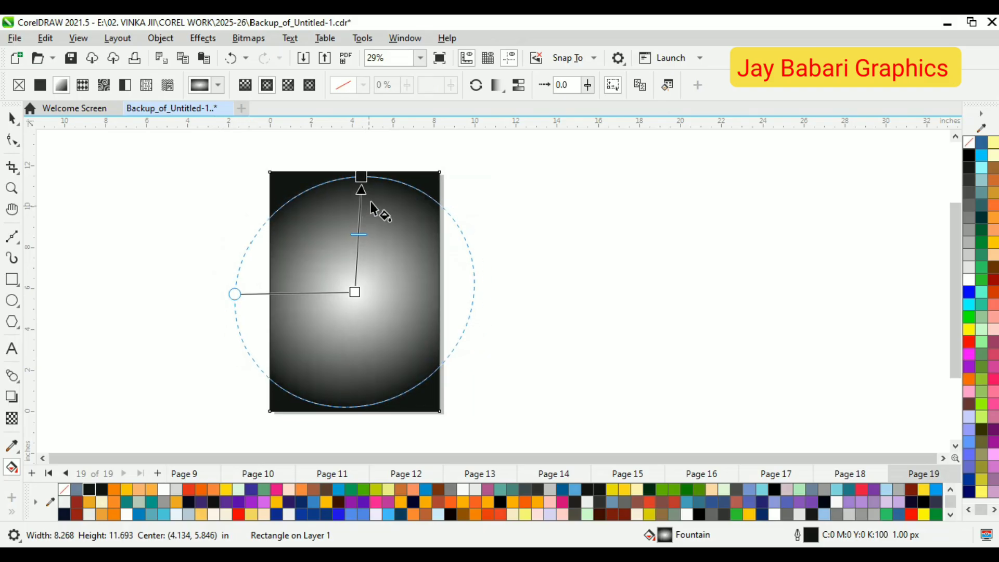
Step: Enlarge the page rectangle's elliptical fountain fill and recolour it orange at the edges, keeping a small white glow at the centre
{"action": "left_click_drag", "start_coordinate": [359, 175], "coordinate": [356, 161]}
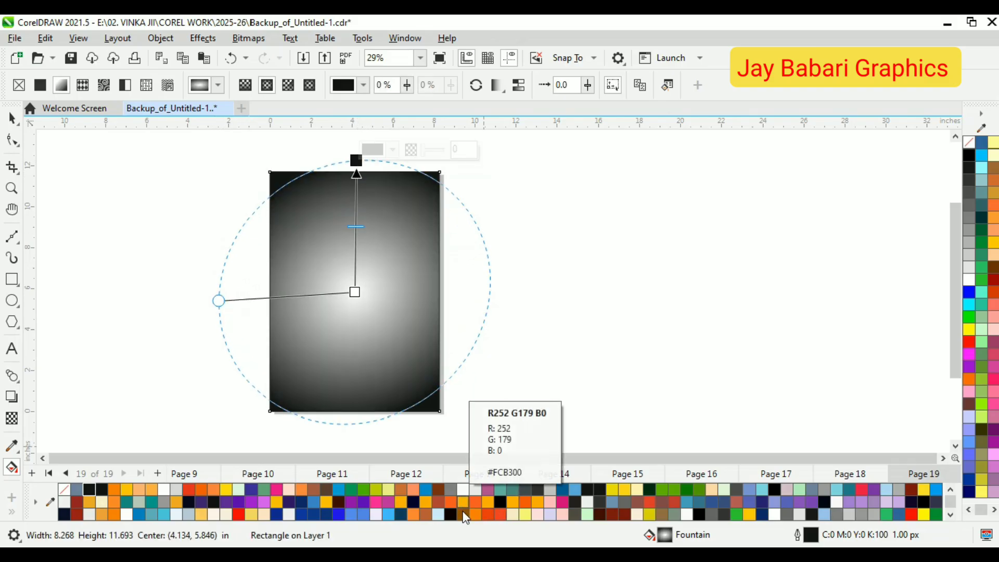
{"action": "left_click_drag", "start_coordinate": [476, 516], "coordinate": [373, 322]}
{"action": "left_click_drag", "start_coordinate": [359, 182], "coordinate": [359, 163]}
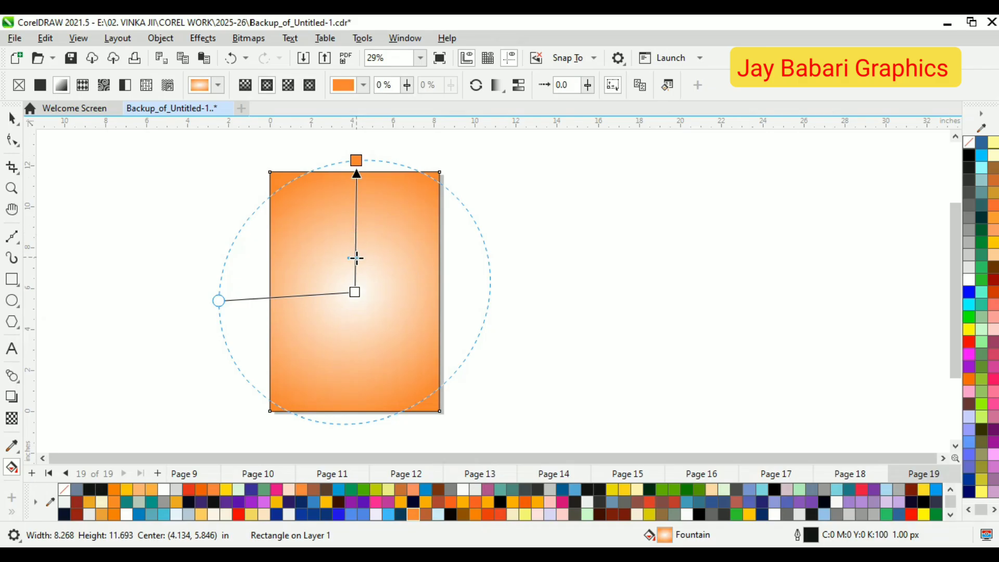
{"action": "key", "text": "space"}
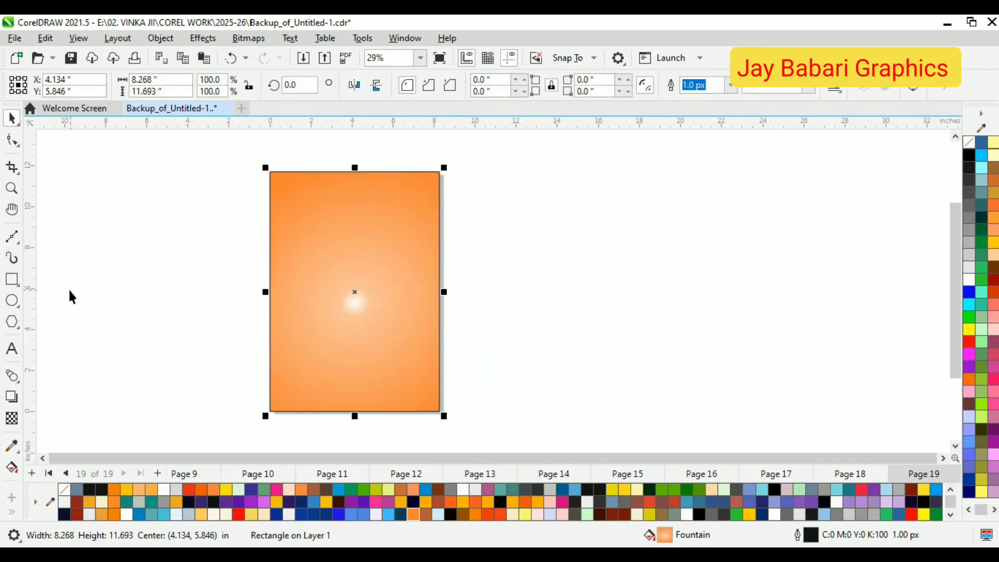
Step: Draw a narrow vertical rectangle about 0.29 by 3.75 inches above the glow and convert it to curves
{"action": "left_click_drag", "start_coordinate": [340, 191], "coordinate": [348, 269]}
{"action": "scroll", "coordinate": [344, 271], "scroll_direction": "up", "scroll_amount": 3}
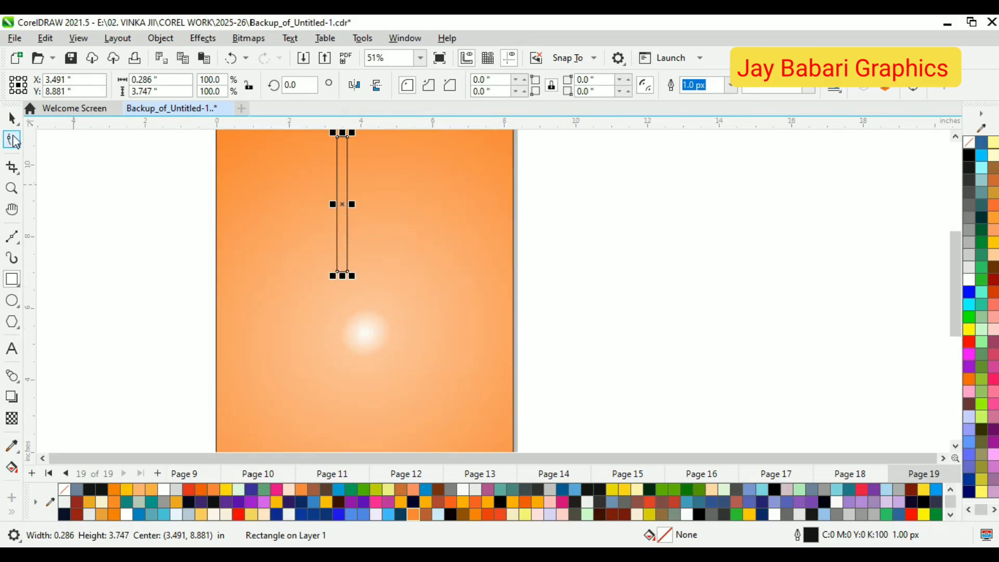
{"action": "right_click", "coordinate": [12, 137]}
{"action": "left_click", "coordinate": [14, 140]}
{"action": "right_click", "coordinate": [14, 141]}
{"action": "left_click", "coordinate": [14, 141]}
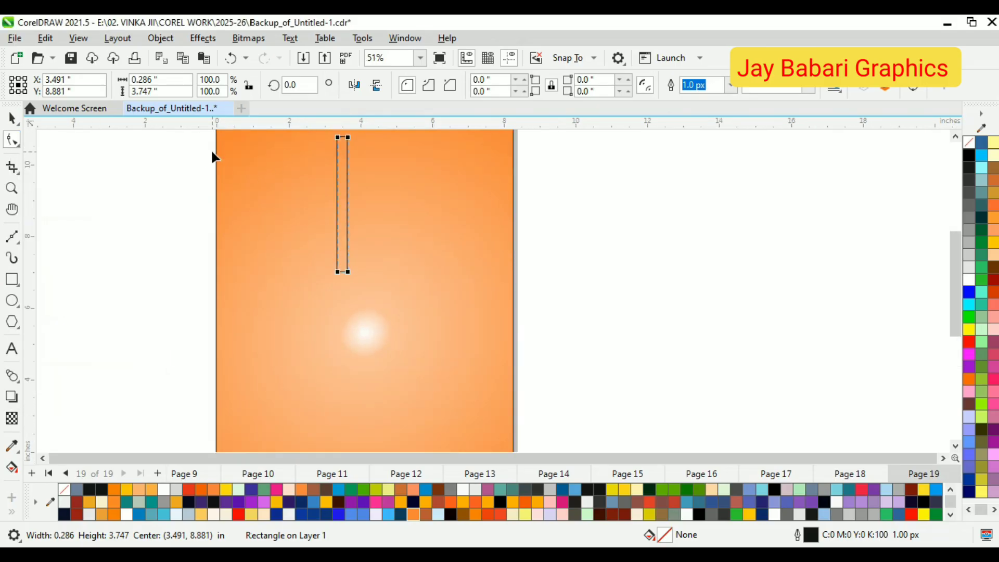
{"action": "key", "text": "ctrl+q"}
Step: Spread the narrow rectangle's two upper nodes outward to taper the shape, making its upper edge about 0.74 inches wide
{"action": "scroll", "coordinate": [384, 275], "scroll_direction": "up", "scroll_amount": 6}
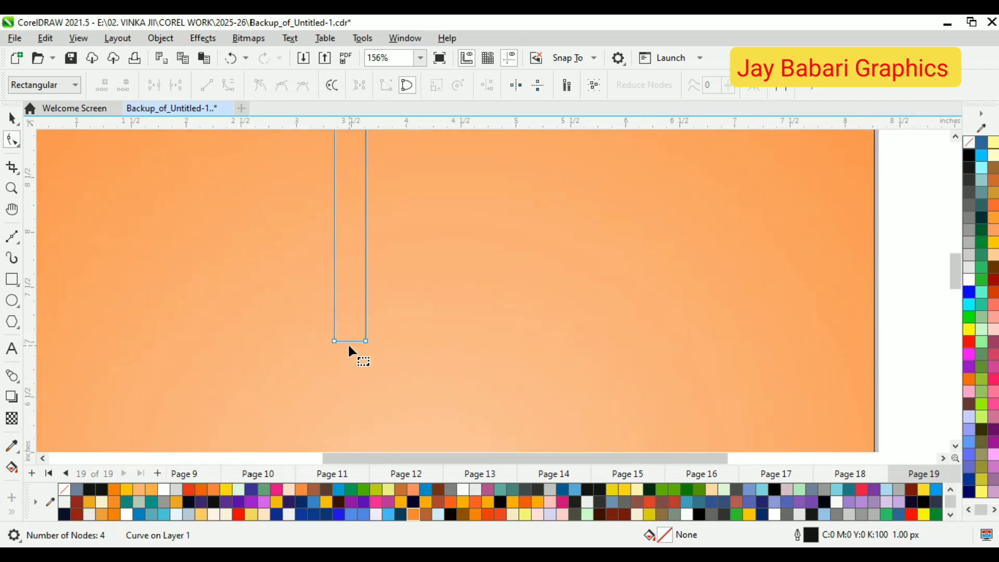
{"action": "scroll", "coordinate": [385, 370], "scroll_direction": "down", "scroll_amount": 6}
{"action": "scroll", "coordinate": [358, 276], "scroll_direction": "up", "scroll_amount": 5}
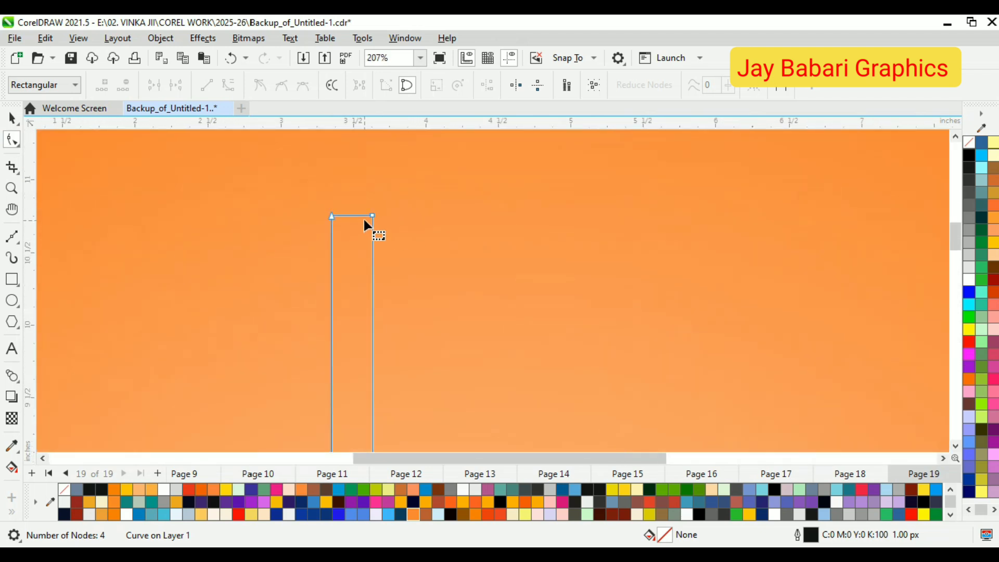
{"action": "left_click_drag", "start_coordinate": [372, 215], "coordinate": [395, 215]}
{"action": "left_click_drag", "start_coordinate": [331, 216], "coordinate": [287, 215]}
{"action": "scroll", "coordinate": [395, 252], "scroll_direction": "down", "scroll_amount": 4}
{"action": "key", "text": "space"}
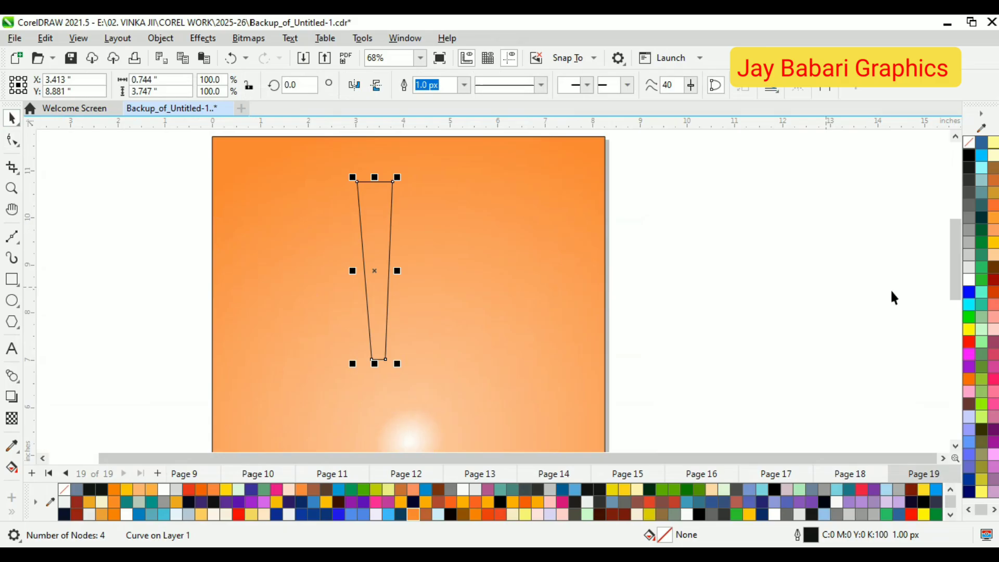
Step: Fill the tapered shape with white
{"action": "left_click", "coordinate": [968, 279]}
{"action": "scroll", "coordinate": [411, 244], "scroll_direction": "up", "scroll_amount": 1}
{"action": "scroll", "coordinate": [346, 158], "scroll_direction": "down", "scroll_amount": 1}
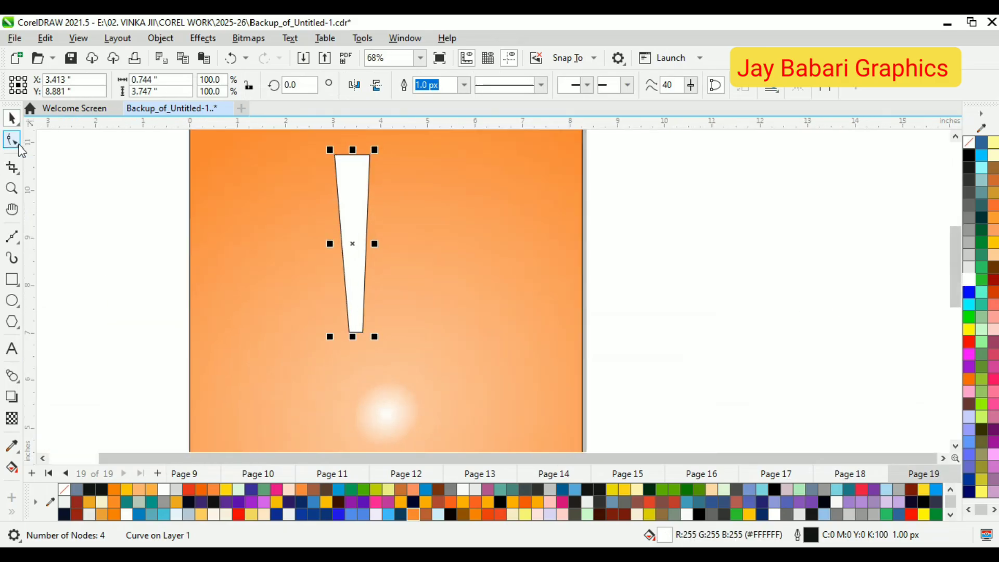
Step: Narrow the tapered shape's lower edge by moving its lower right node inward
{"action": "left_click", "coordinate": [19, 147]}
{"action": "scroll", "coordinate": [268, 350], "scroll_direction": "up", "scroll_amount": 2}
{"action": "scroll", "coordinate": [650, 398], "scroll_direction": "up", "scroll_amount": 4}
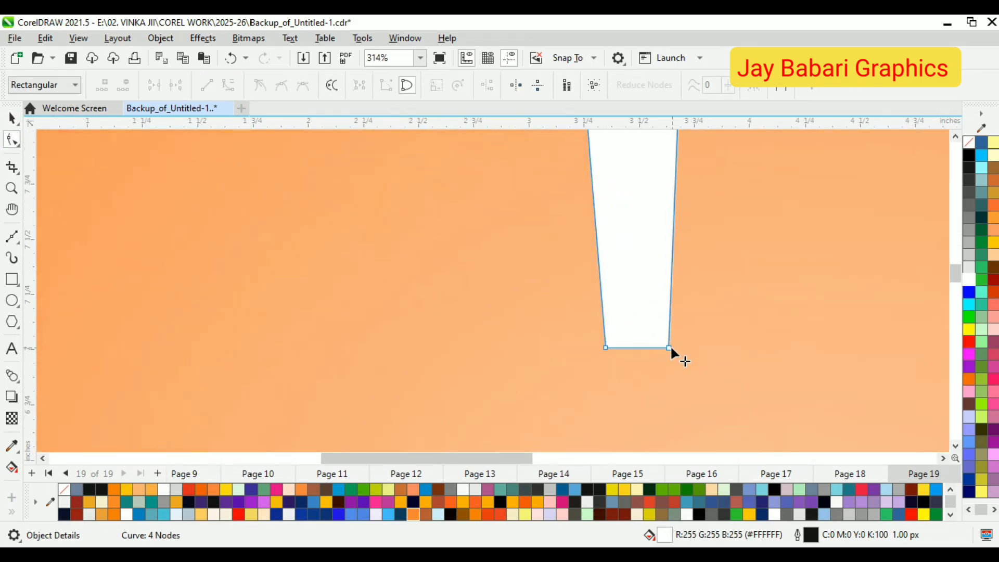
{"action": "left_click_drag", "start_coordinate": [669, 347], "coordinate": [649, 347]}
{"action": "left_click", "coordinate": [12, 119]}
{"action": "scroll", "coordinate": [71, 157], "scroll_direction": "down", "scroll_amount": 5}
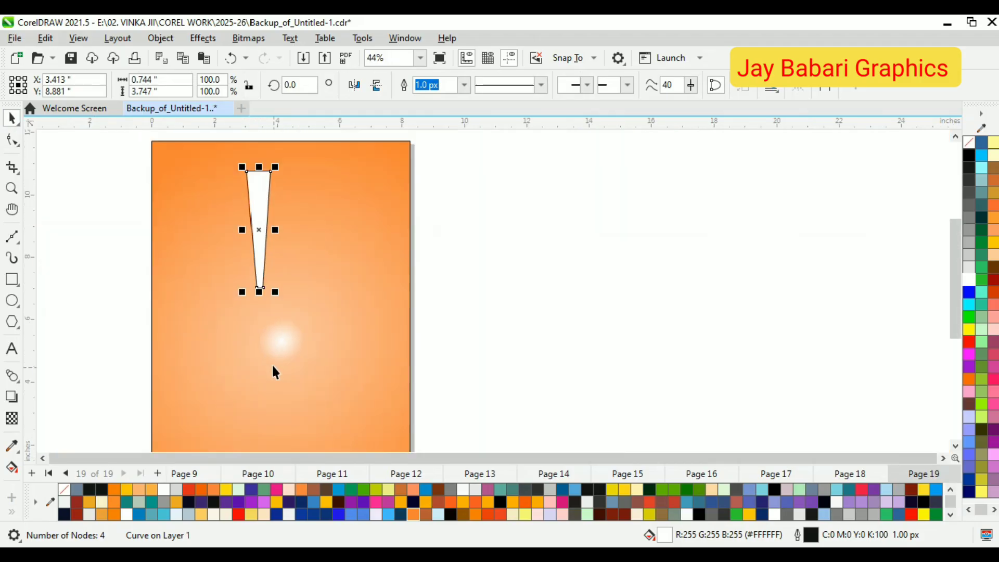
Step: Centre the white tapered shape horizontally on the orange background rectangle
{"action": "scroll", "coordinate": [274, 370], "scroll_direction": "up", "scroll_amount": 1}
{"action": "left_click", "coordinate": [368, 247], "text": "shift"}
{"action": "key", "text": "c"}
{"action": "left_click", "coordinate": [537, 274]}
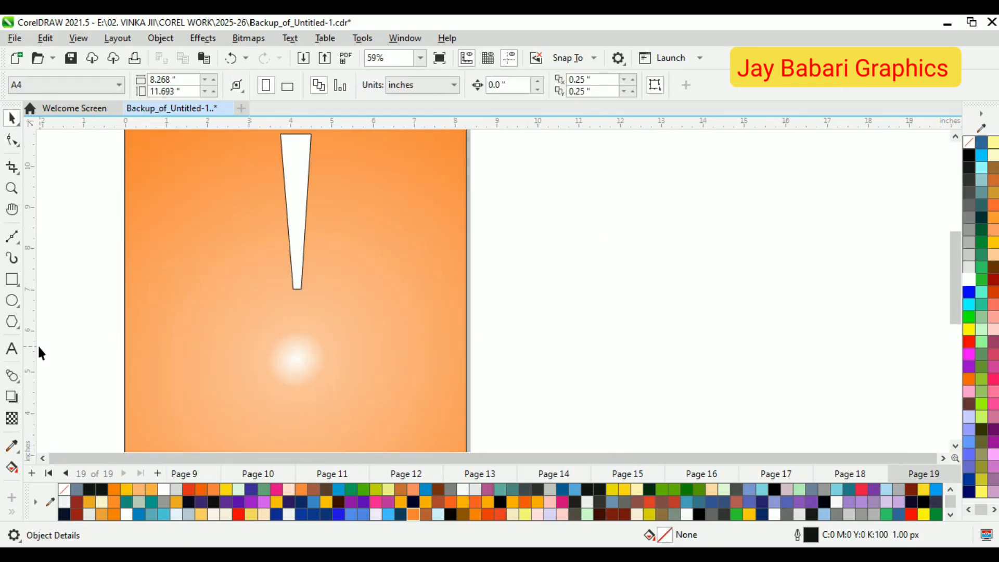
Step: Draw a circle about 1.01 inches across over the white glow and centre it horizontally on the background
{"action": "left_click_drag", "start_coordinate": [274, 340], "coordinate": [315, 381]}
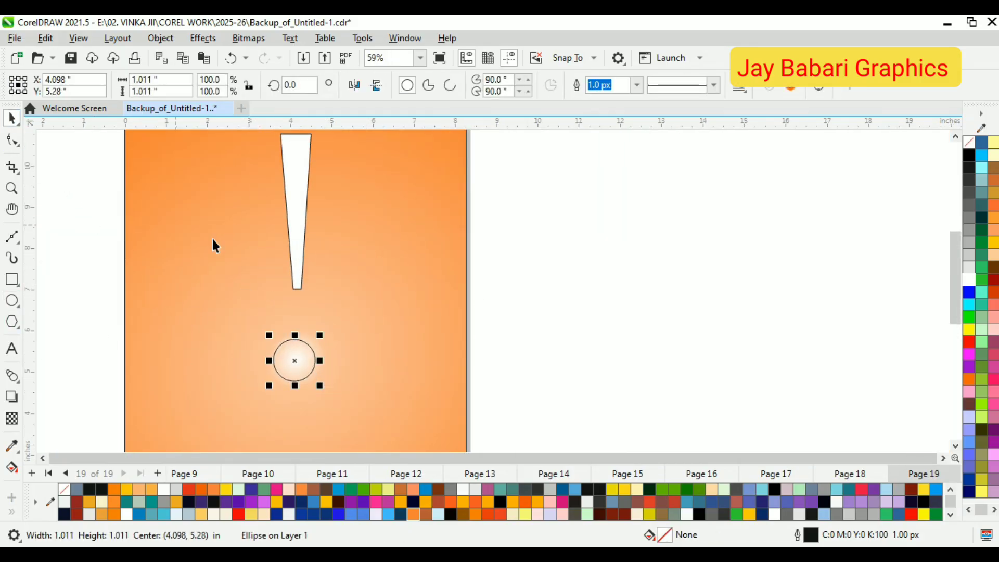
{"action": "left_click", "coordinate": [303, 213], "text": "shift"}
{"action": "left_click", "coordinate": [310, 363]}
{"action": "key", "text": "Escape"}
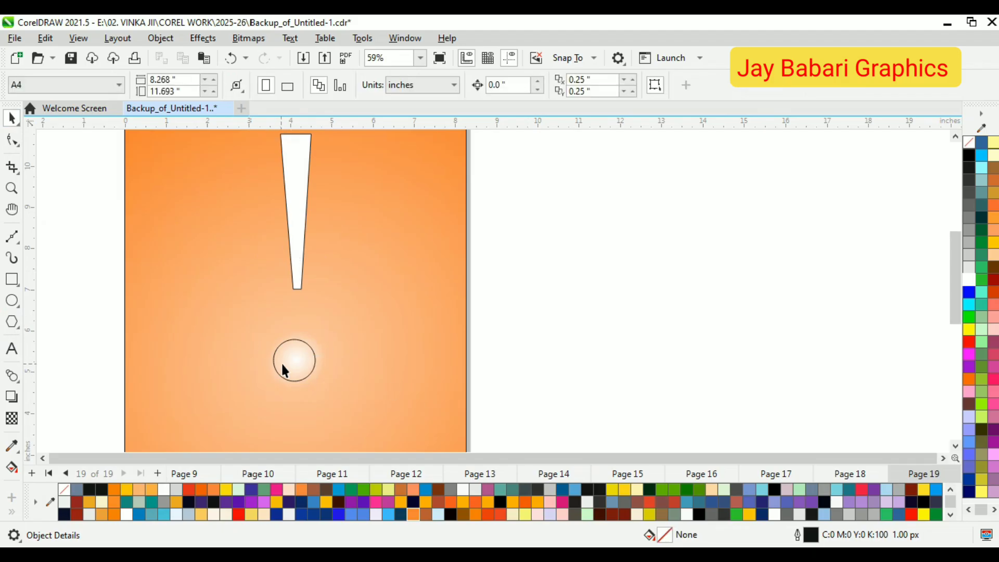
{"action": "left_click", "coordinate": [281, 363]}
{"action": "left_click", "coordinate": [463, 369], "text": "shift"}
{"action": "left_click", "coordinate": [296, 259]}
{"action": "left_click", "coordinate": [295, 350], "text": "shift"}
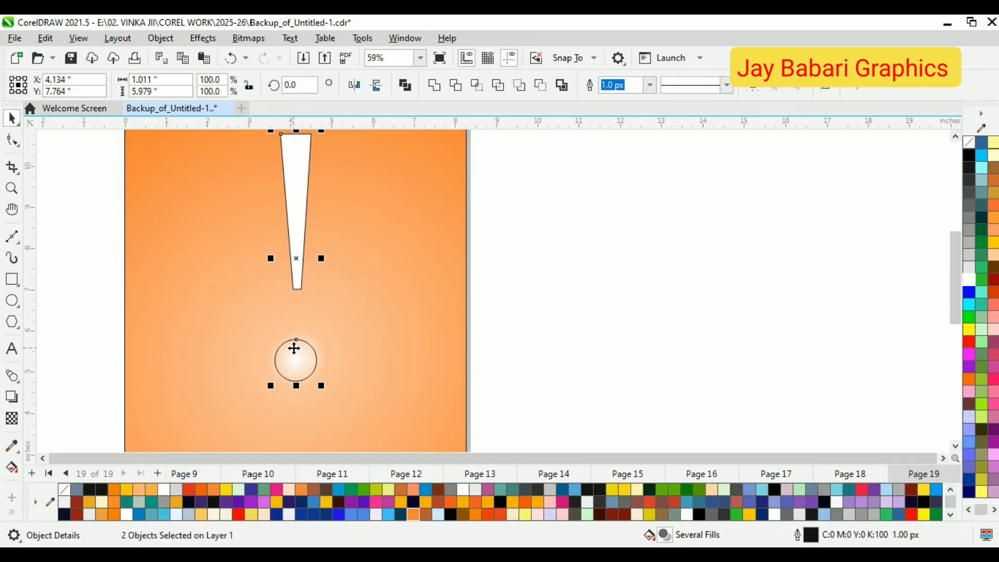
Step: Move the white tapered shape down to just above the circle and stretch it upward to about 4.71 inches high
{"action": "scroll", "coordinate": [294, 351], "scroll_direction": "down", "scroll_amount": 2}
{"action": "scroll", "coordinate": [287, 310], "scroll_direction": "up", "scroll_amount": 2}
{"action": "left_click", "coordinate": [319, 249]}
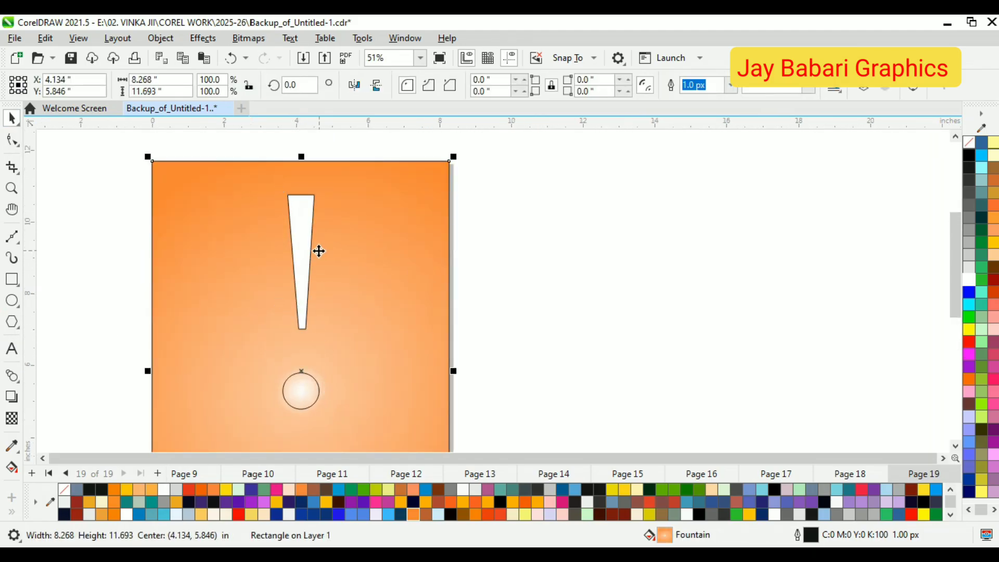
{"action": "left_click", "coordinate": [299, 241]}
{"action": "left_click_drag", "start_coordinate": [301, 250], "coordinate": [302, 281]}
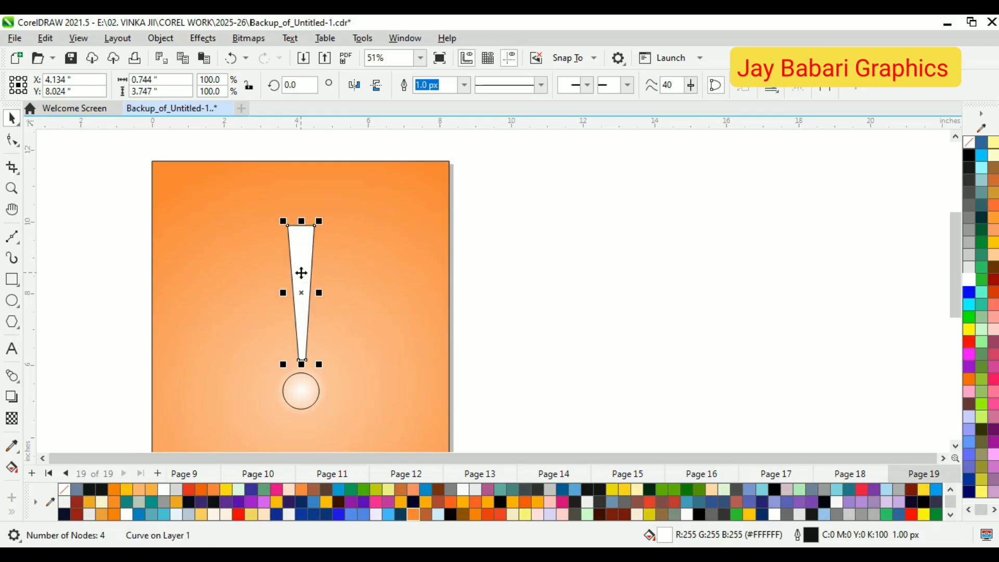
{"action": "left_click_drag", "start_coordinate": [301, 218], "coordinate": [308, 183]}
{"action": "scroll", "coordinate": [283, 219], "scroll_direction": "down", "scroll_amount": 1}
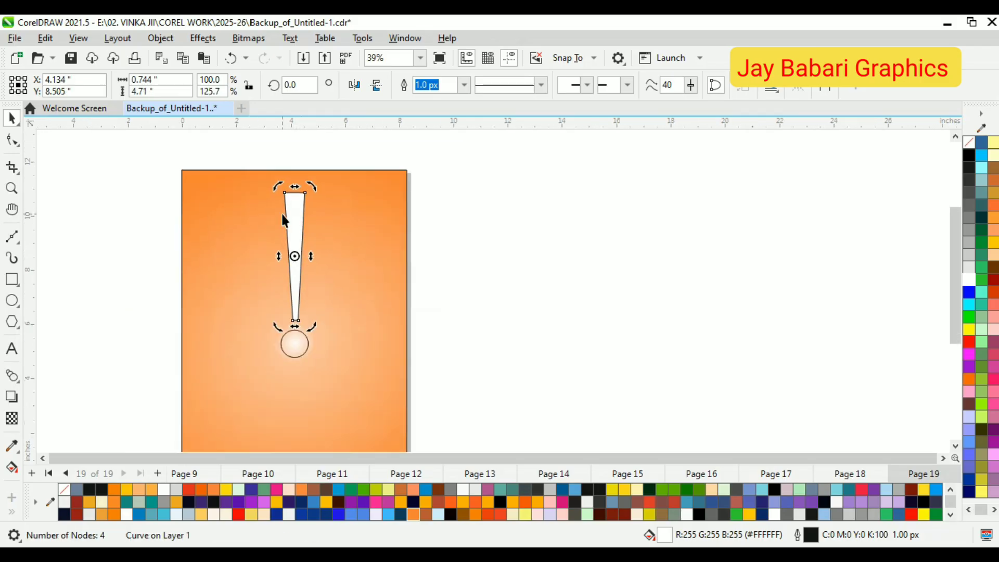
Step: Rotate a copy of the tapered shape around the circle's centre and repeat the duplication to complete a full ring of rays
{"action": "left_click_drag", "start_coordinate": [294, 255], "coordinate": [295, 344]}
{"action": "left_click_drag", "start_coordinate": [312, 186], "coordinate": [351, 231]}
{"action": "key", "text": "ctrl+d"}
{"action": "key", "text": "ctrl+d"}
{"action": "key", "text": "ctrl+d"}
{"action": "key", "text": "ctrl+d"}
{"action": "key", "text": "ctrl+d"}
{"action": "key", "text": "ctrl+d"}
{"action": "key", "text": "ctrl+d"}
{"action": "key", "text": "ctrl+d"}
{"action": "key", "text": "ctrl+d"}
{"action": "key", "text": "ctrl+d"}
{"action": "key", "text": "ctrl+d"}
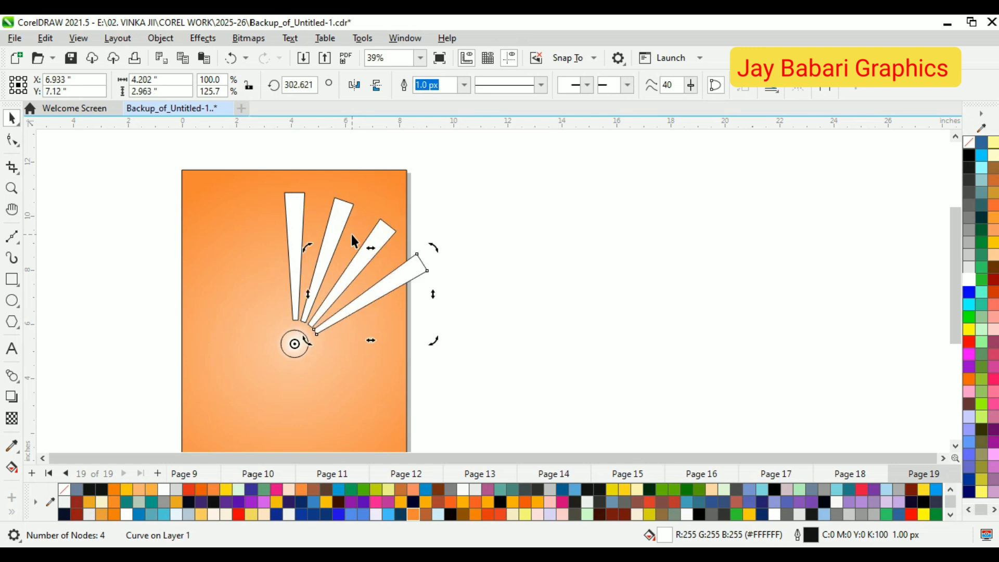
{"action": "key", "text": "ctrl+d"}
{"action": "key", "text": "ctrl+d"}
{"action": "key", "text": "ctrl+d"}
{"action": "key", "text": "ctrl+d"}
{"action": "key", "text": "ctrl+d"}
{"action": "key", "text": "ctrl+d"}
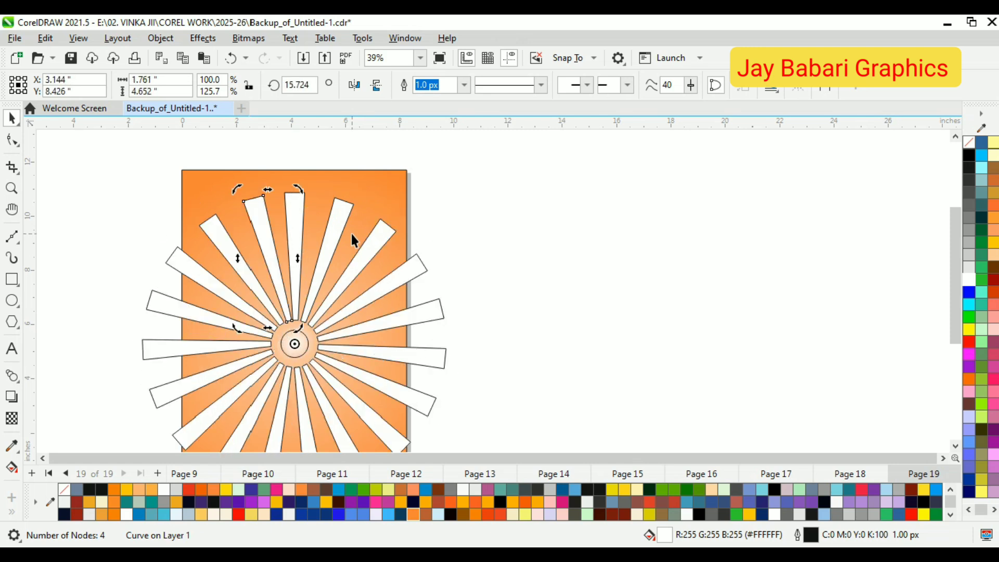
Step: Delete the small circle at the centre of the rays
{"action": "scroll", "coordinate": [351, 233], "scroll_direction": "down", "scroll_amount": 2}
{"action": "left_click", "coordinate": [499, 252]}
{"action": "left_click", "coordinate": [295, 278]}
{"action": "scroll", "coordinate": [294, 276], "scroll_direction": "up", "scroll_amount": 1}
{"action": "right_click", "coordinate": [314, 265]}
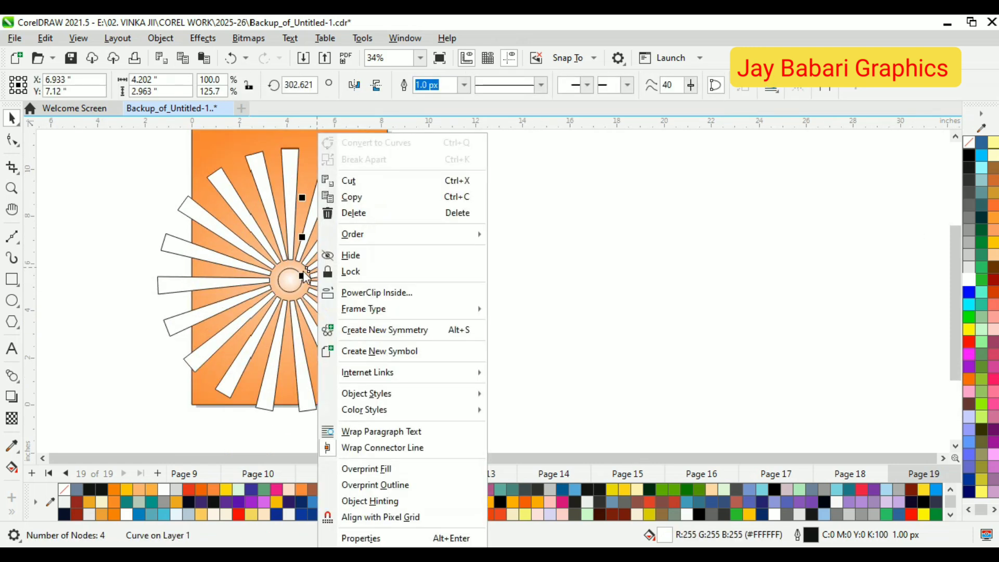
{"action": "left_click", "coordinate": [281, 274]}
{"action": "right_click", "coordinate": [280, 274]}
{"action": "left_click", "coordinate": [310, 213]}
{"action": "scroll", "coordinate": [417, 208], "scroll_direction": "down", "scroll_amount": 1}
{"action": "scroll", "coordinate": [340, 268], "scroll_direction": "up", "scroll_amount": 1}
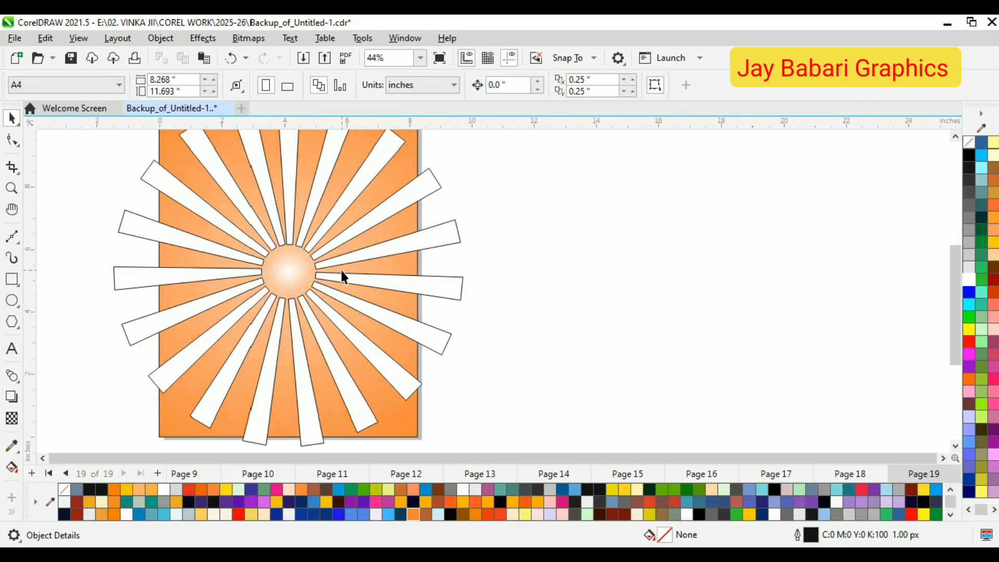
Step: Restore the centre circle and try shrinking it to about 0.77 inches across
{"action": "key", "text": "ctrl+z"}
{"action": "scroll", "coordinate": [312, 277], "scroll_direction": "up", "scroll_amount": 2}
{"action": "left_click_drag", "start_coordinate": [326, 308], "coordinate": [326, 312]}
{"action": "scroll", "coordinate": [266, 254], "scroll_direction": "down", "scroll_amount": 3}
{"action": "scroll", "coordinate": [266, 255], "scroll_direction": "down", "scroll_amount": 1}
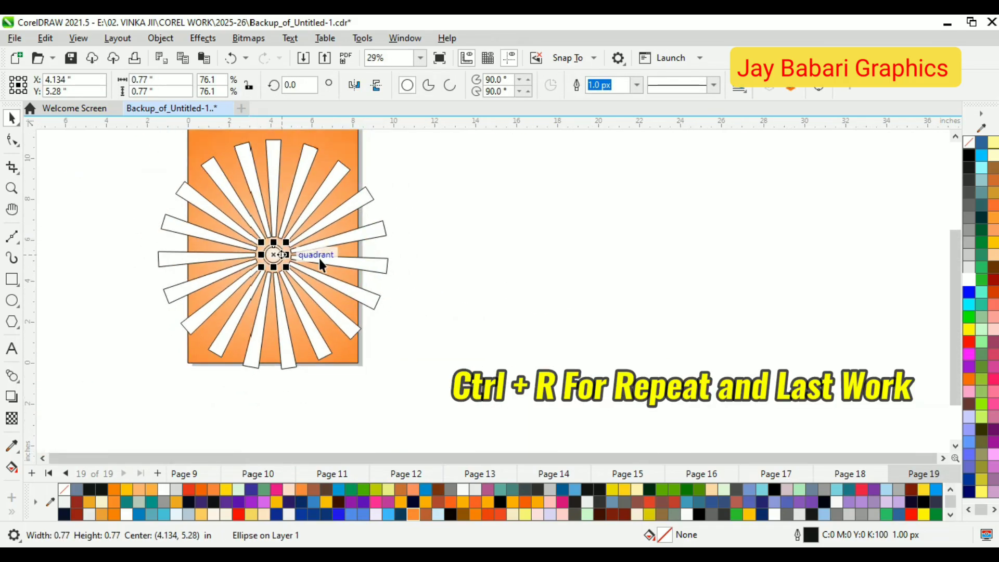
Step: Undo the circle's resize and remove the circle from the centre of the rays
{"action": "key", "text": "ctrl+z"}
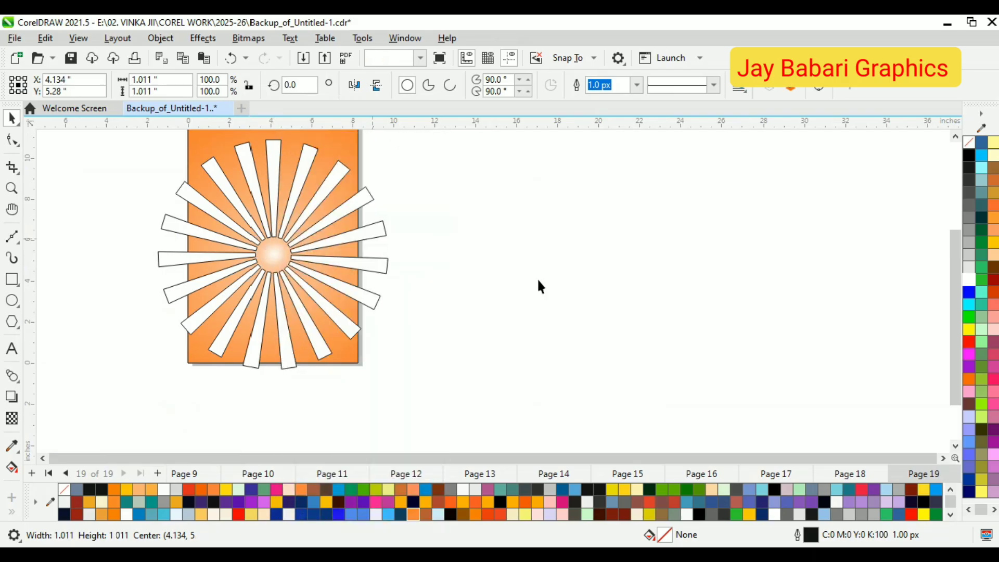
{"action": "left_click", "coordinate": [538, 280]}
{"action": "scroll", "coordinate": [431, 183], "scroll_direction": "down", "scroll_amount": 1}
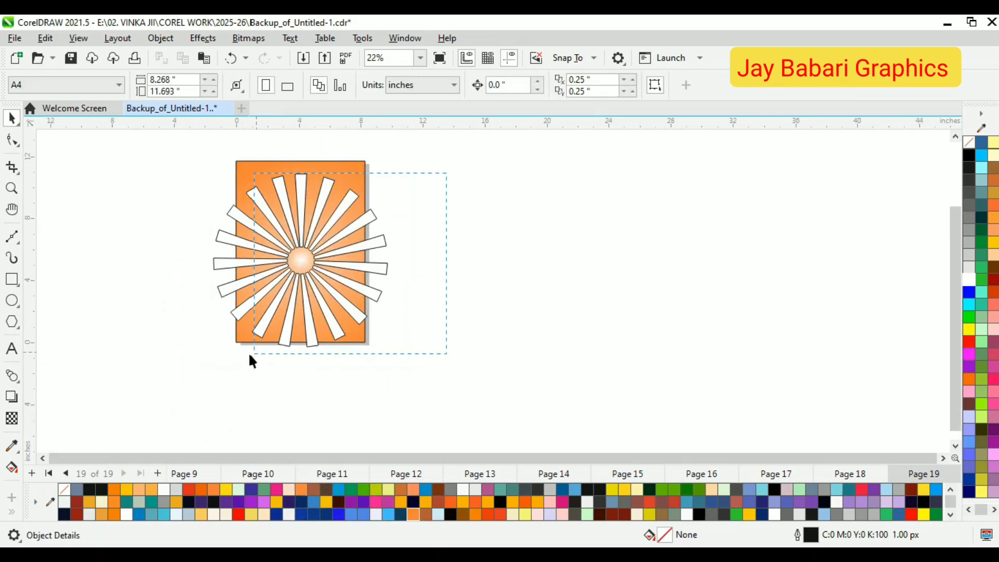
Step: Group all the white rays and remove their outline
{"action": "left_click_drag", "start_coordinate": [250, 361], "coordinate": [208, 364]}
{"action": "right_click", "coordinate": [303, 161]}
{"action": "left_click", "coordinate": [352, 201]}
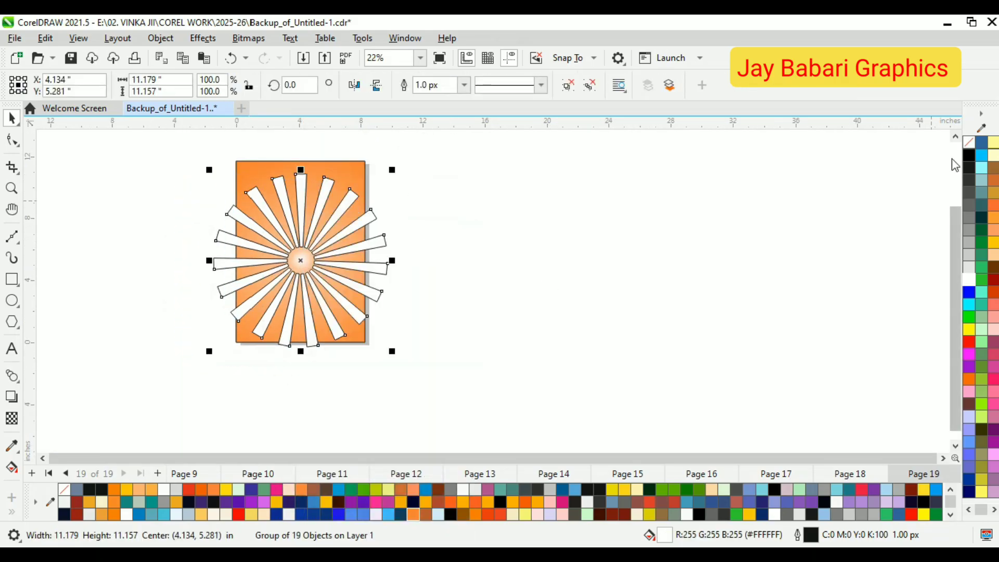
{"action": "right_click", "coordinate": [968, 143]}
Step: Apply a rectangular fountain transparency to the ray group, transparent at the centre and opaque toward the outer ends
{"action": "left_click", "coordinate": [12, 416]}
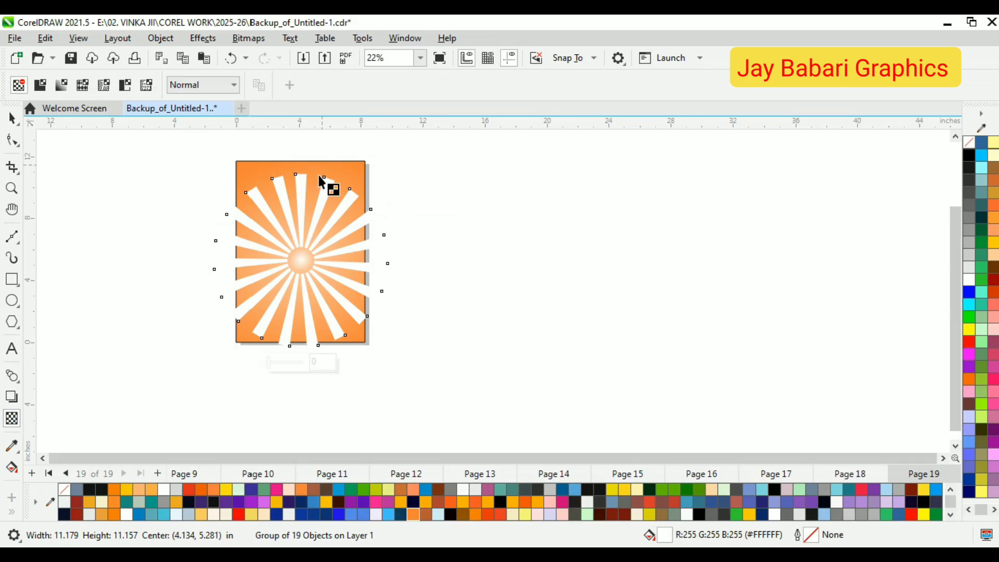
{"action": "left_click_drag", "start_coordinate": [304, 173], "coordinate": [307, 339]}
{"action": "scroll", "coordinate": [314, 183], "scroll_direction": "up", "scroll_amount": 1}
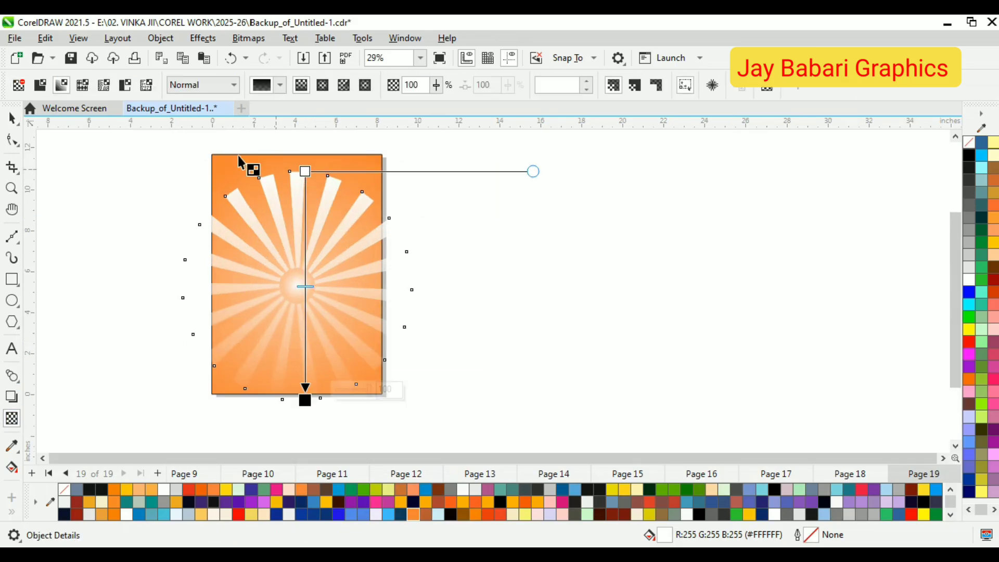
{"action": "left_click", "coordinate": [318, 86]}
{"action": "left_click", "coordinate": [366, 87]}
{"action": "left_click_drag", "start_coordinate": [344, 284], "coordinate": [455, 283]}
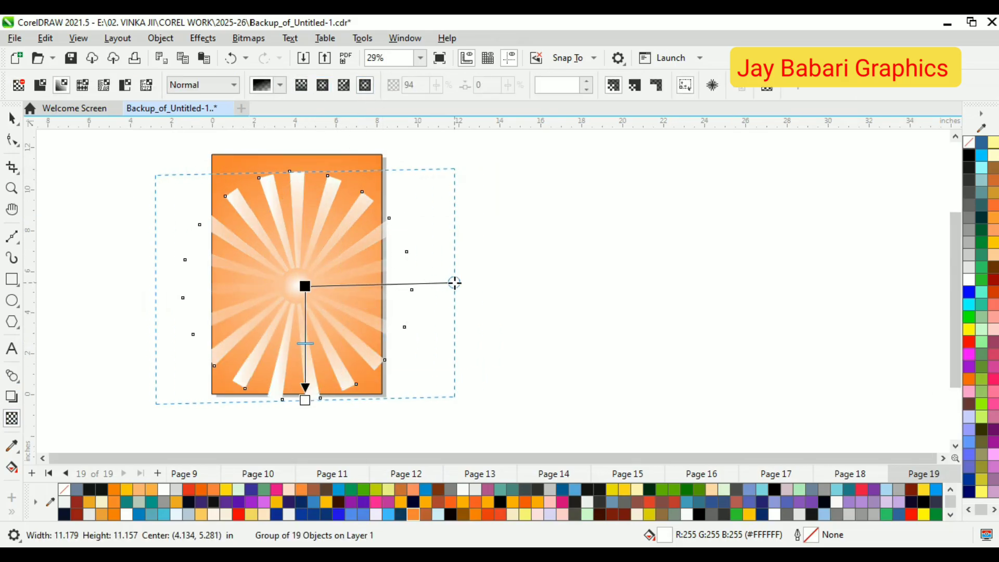
Step: Extend the rays' transparency well beyond the page and shift its midpoint toward the outer end for fainter rays
{"action": "scroll", "coordinate": [300, 253], "scroll_direction": "down", "scroll_amount": 1}
{"action": "left_click_drag", "start_coordinate": [304, 380], "coordinate": [305, 437]}
{"action": "scroll", "coordinate": [304, 281], "scroll_direction": "up", "scroll_amount": 2}
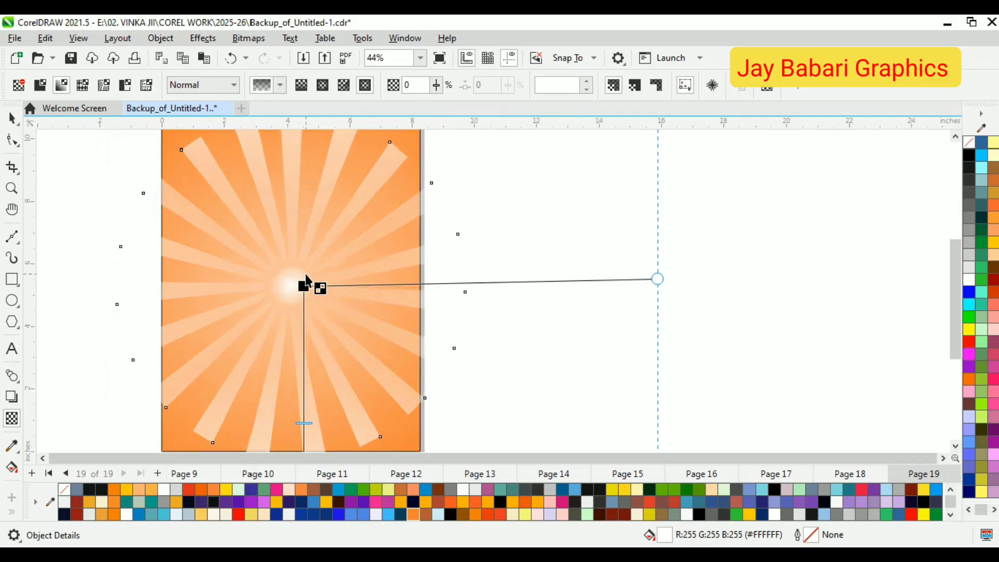
{"action": "scroll", "coordinate": [295, 276], "scroll_direction": "down", "scroll_amount": 3}
{"action": "left_click_drag", "start_coordinate": [283, 355], "coordinate": [284, 376]}
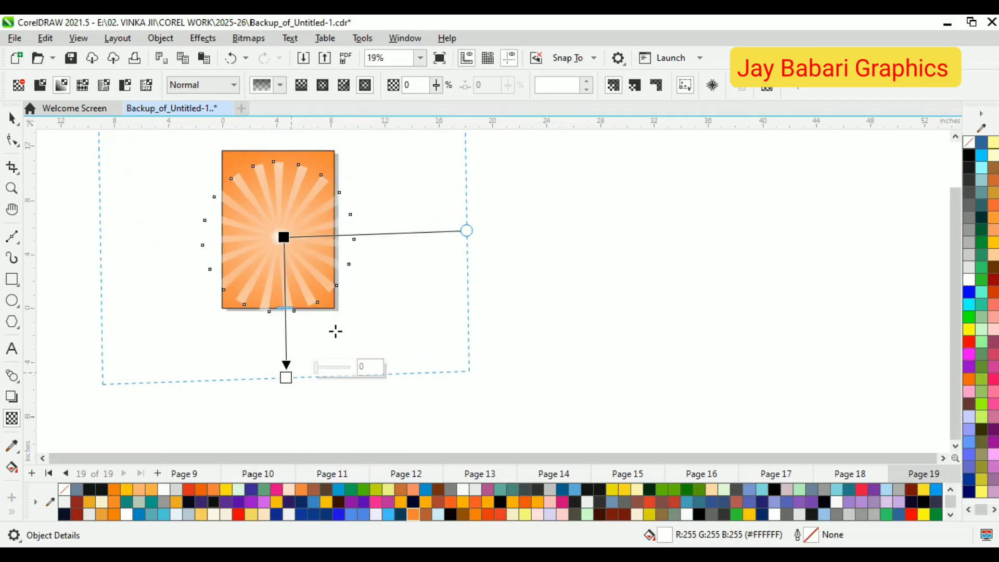
{"action": "left_click_drag", "start_coordinate": [284, 315], "coordinate": [290, 259]}
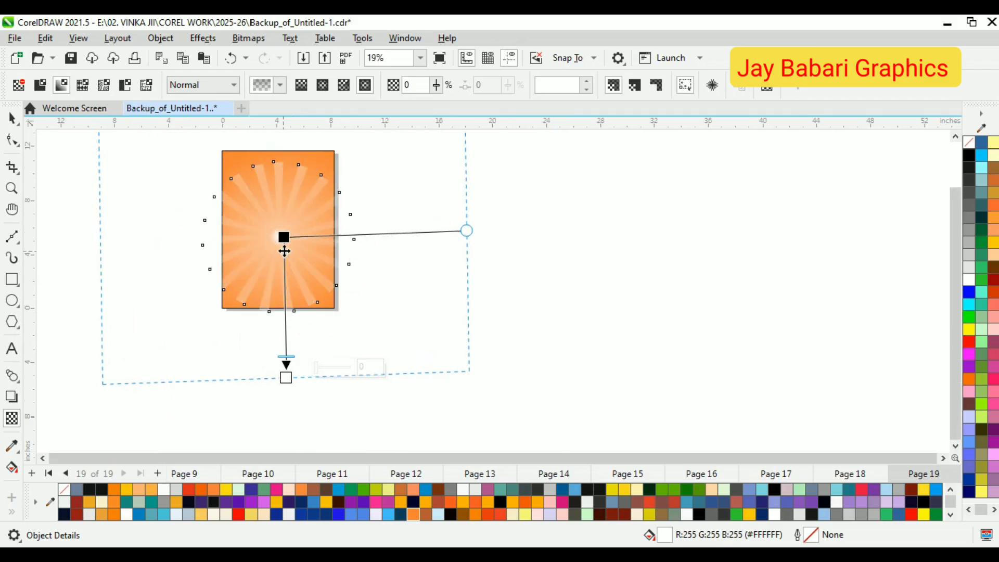
Step: Try contracting the rays' transparency so that its opaque end lies near the page's lower edge
{"action": "left_click_drag", "start_coordinate": [285, 377], "coordinate": [284, 302]}
{"action": "left_click_drag", "start_coordinate": [368, 236], "coordinate": [416, 242]}
{"action": "scroll", "coordinate": [293, 232], "scroll_direction": "up", "scroll_amount": 1}
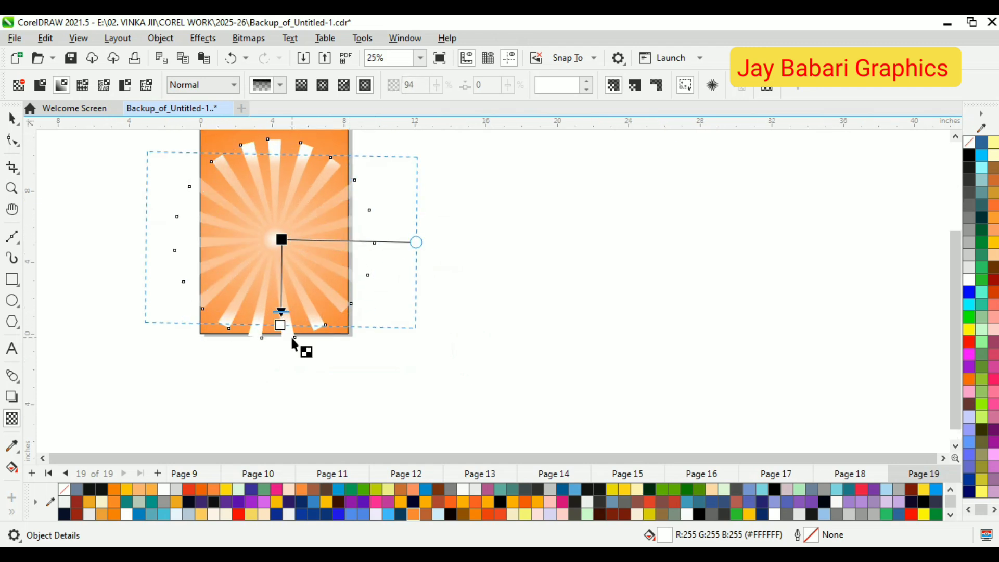
Step: Undo the last transparency adjustments on the rays
{"action": "key", "text": "ctrl+z"}
{"action": "key", "text": "ctrl+z"}
{"action": "key", "text": "ctrl+z"}
{"action": "scroll", "coordinate": [249, 257], "scroll_direction": "down", "scroll_amount": 1}
{"action": "key", "text": "ctrl+z"}
{"action": "key", "text": "ctrl+z"}
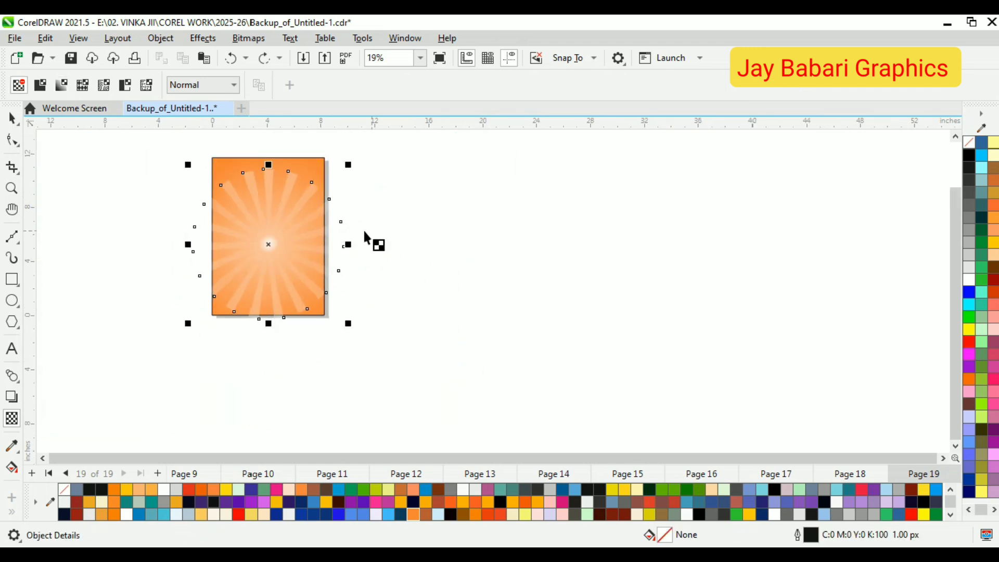
Step: Slightly rotate the rays' rectangular transparency and set its outer-end transparency to 64%
{"action": "left_click_drag", "start_coordinate": [456, 235], "coordinate": [457, 249]}
{"action": "left_click", "coordinate": [278, 383]}
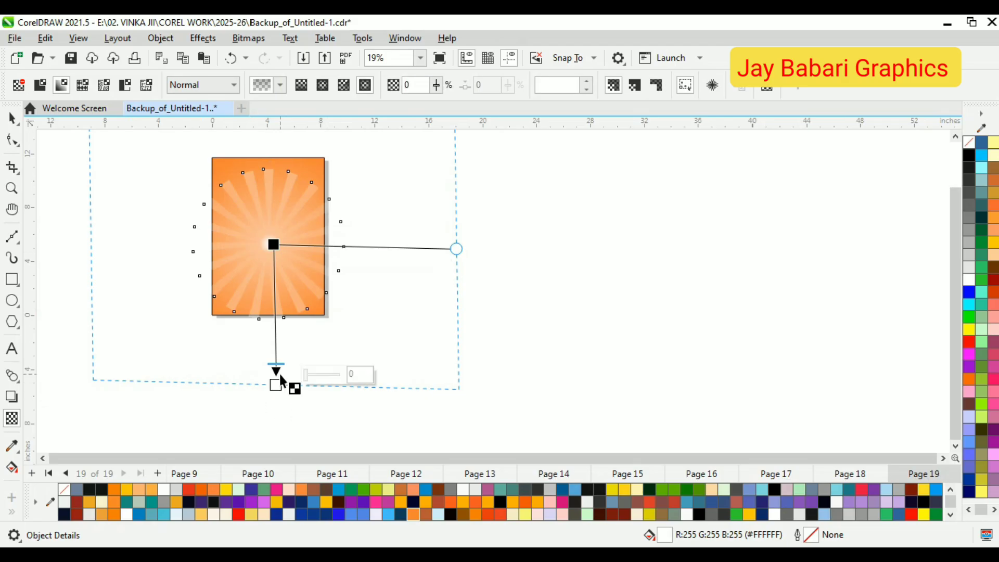
{"action": "left_click", "coordinate": [308, 376]}
{"action": "mouse_move", "coordinate": [321, 378]}
{"action": "left_mouse_down"}
{"action": "mouse_move", "coordinate": [285, 374]}
{"action": "mouse_move", "coordinate": [282, 397]}
{"action": "left_mouse_up"}
{"action": "scroll", "coordinate": [263, 271], "scroll_direction": "up", "scroll_amount": 1}
{"action": "left_click", "coordinate": [286, 394]}
{"action": "left_click", "coordinate": [11, 119]}
{"action": "scroll", "coordinate": [295, 202], "scroll_direction": "up", "scroll_amount": 2}
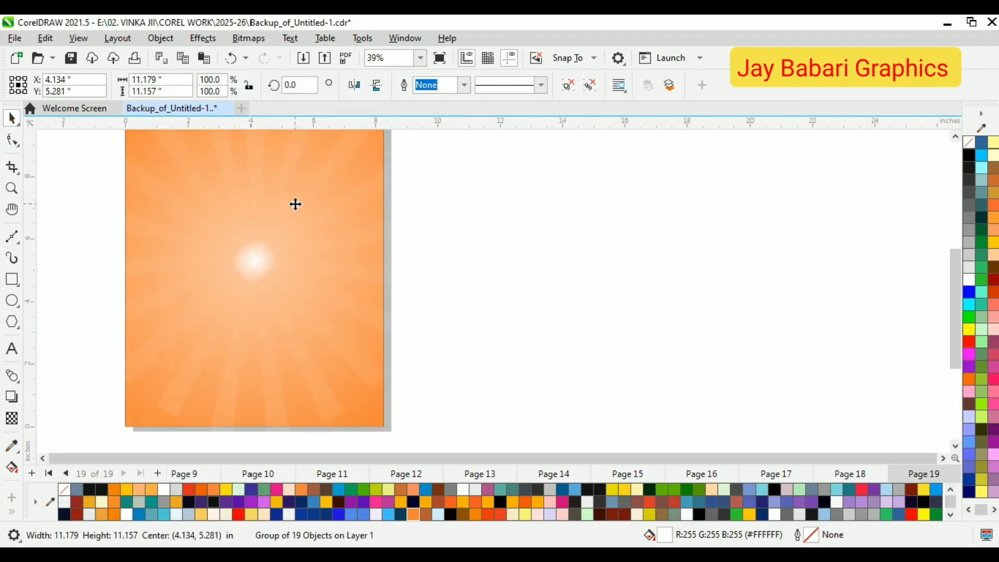
Step: Align the centre of the ray group with the centre of the orange background rectangle
{"action": "scroll", "coordinate": [291, 238], "scroll_direction": "down", "scroll_amount": 1}
{"action": "left_click", "coordinate": [405, 247]}
{"action": "left_click", "coordinate": [317, 262]}
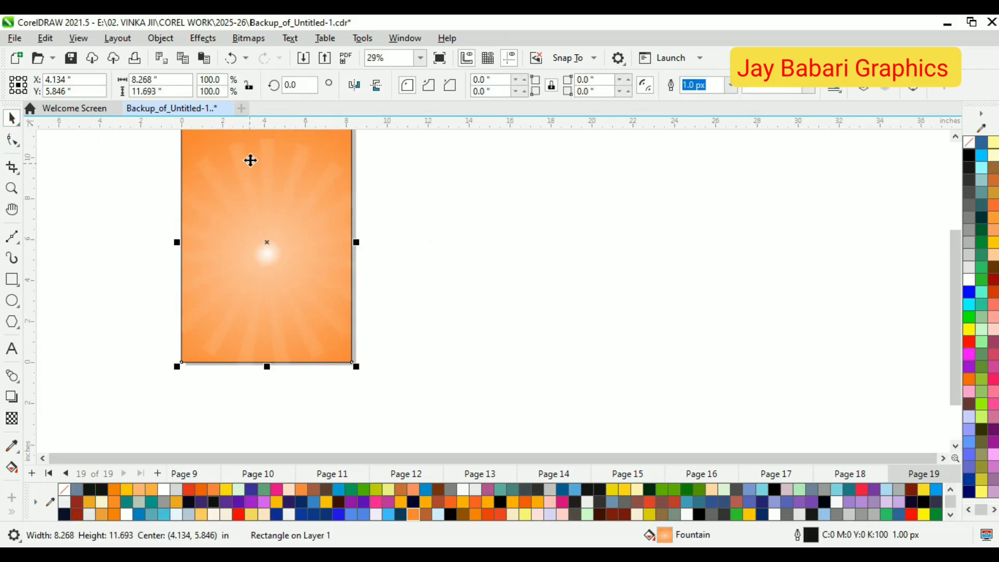
{"action": "left_click", "coordinate": [321, 247]}
{"action": "scroll", "coordinate": [321, 248], "scroll_direction": "down", "scroll_amount": 1}
{"action": "scroll", "coordinate": [383, 229], "scroll_direction": "down", "scroll_amount": 1}
{"action": "left_click_drag", "start_coordinate": [404, 157], "coordinate": [148, 378]}
{"action": "left_click", "coordinate": [340, 340]}
{"action": "scroll", "coordinate": [310, 223], "scroll_direction": "up", "scroll_amount": 1}
Step: Scale the ray group up from its centre to about 13.8 inches, so it extends past the page edges
{"action": "left_click", "coordinate": [310, 222]}
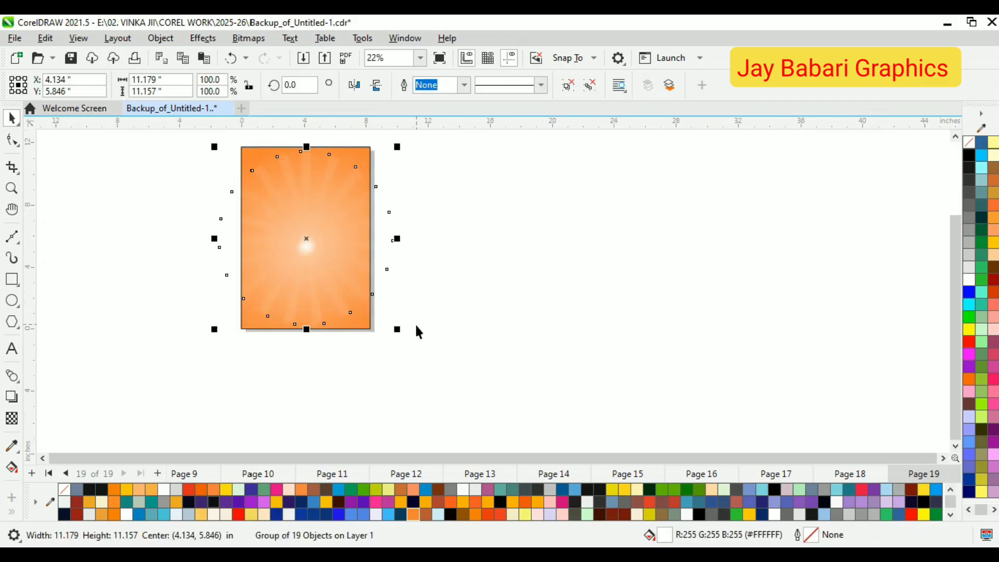
{"action": "left_click_drag", "start_coordinate": [399, 329], "coordinate": [418, 350]}
{"action": "scroll", "coordinate": [327, 224], "scroll_direction": "up", "scroll_amount": 1}
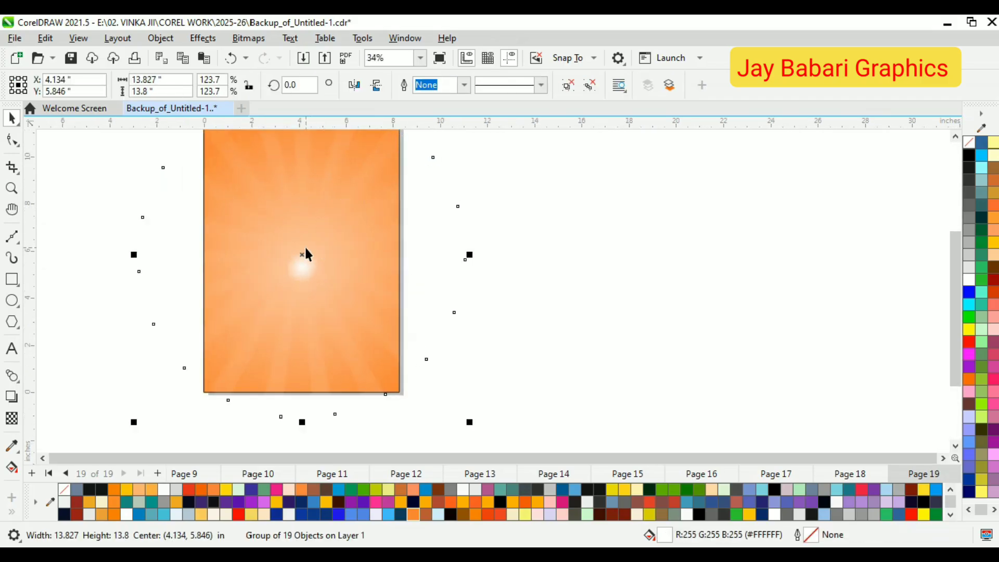
{"action": "scroll", "coordinate": [306, 253], "scroll_direction": "down", "scroll_amount": 2}
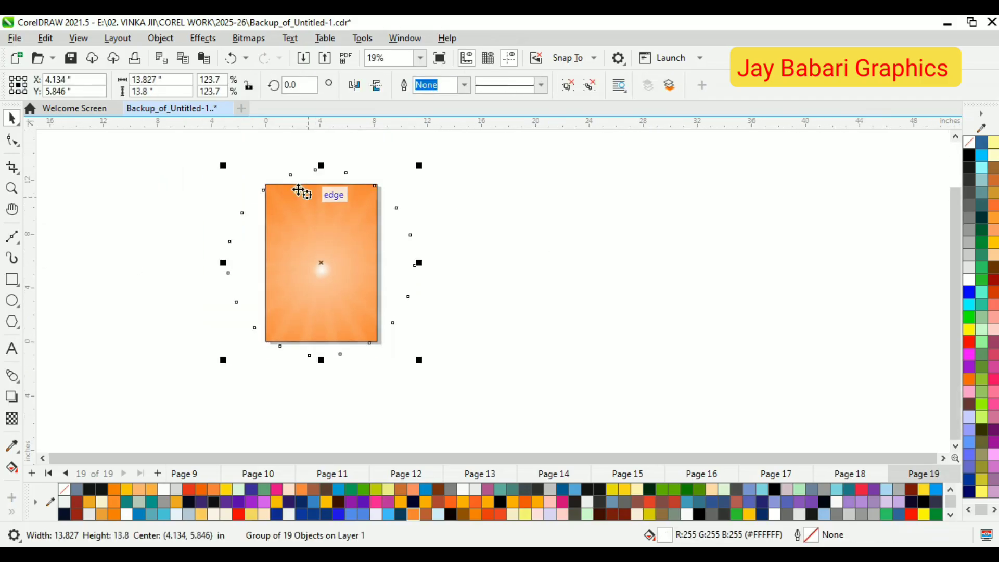
{"action": "left_click", "coordinate": [264, 179]}
{"action": "left_click_drag", "start_coordinate": [306, 202], "coordinate": [354, 233]}
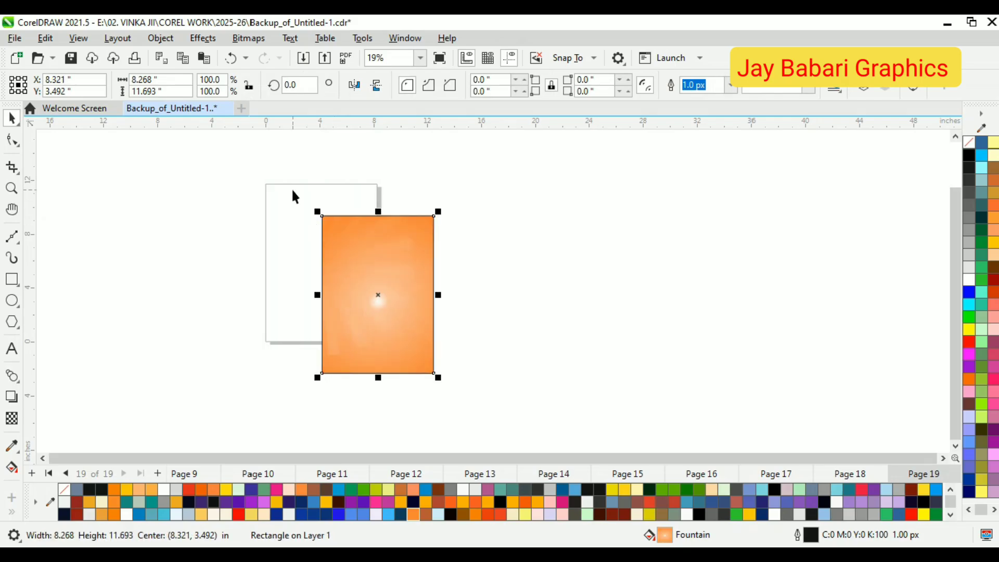
{"action": "key", "text": "ctrl+z"}
Step: Change the centre colour of the background rectangle's radial fill to pale peach #FFE8D6
{"action": "left_click", "coordinate": [11, 467]}
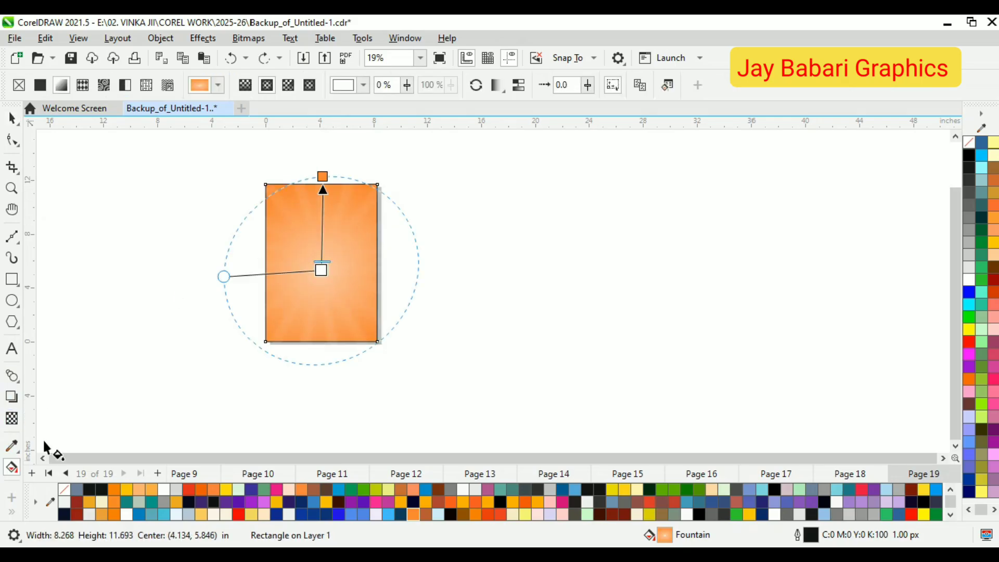
{"action": "scroll", "coordinate": [329, 261], "scroll_direction": "up", "scroll_amount": 3}
{"action": "left_click", "coordinate": [357, 263]}
{"action": "left_click", "coordinate": [349, 350]}
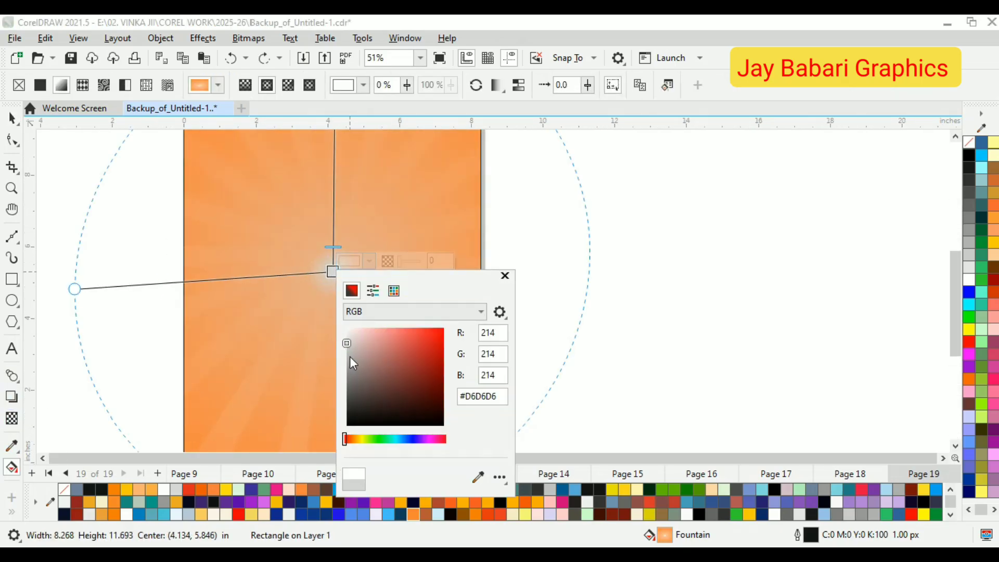
{"action": "left_click", "coordinate": [361, 335]}
{"action": "left_click", "coordinate": [351, 438]}
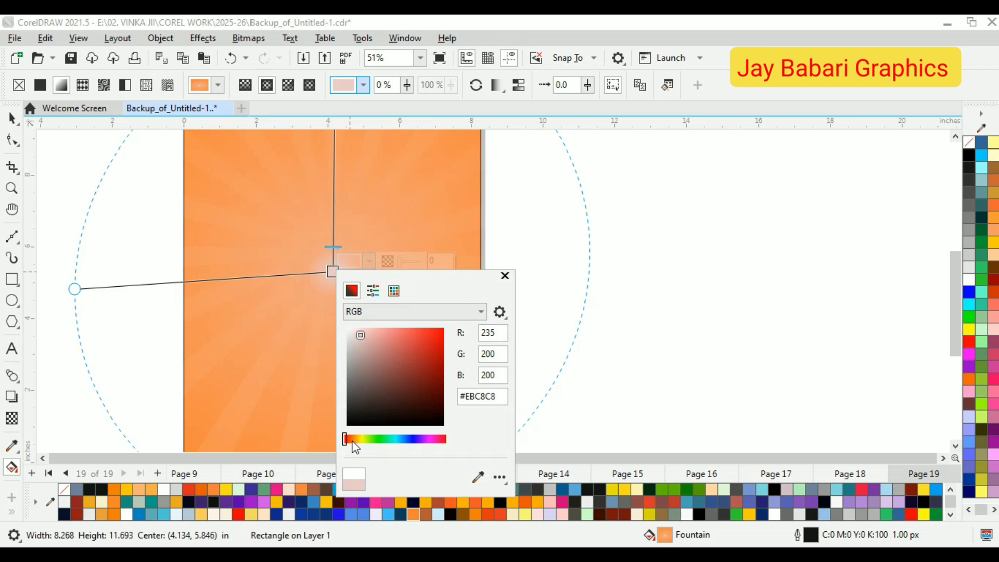
{"action": "left_click", "coordinate": [370, 332]}
{"action": "left_click", "coordinate": [357, 332]}
{"action": "left_click_drag", "start_coordinate": [356, 332], "coordinate": [361, 327]}
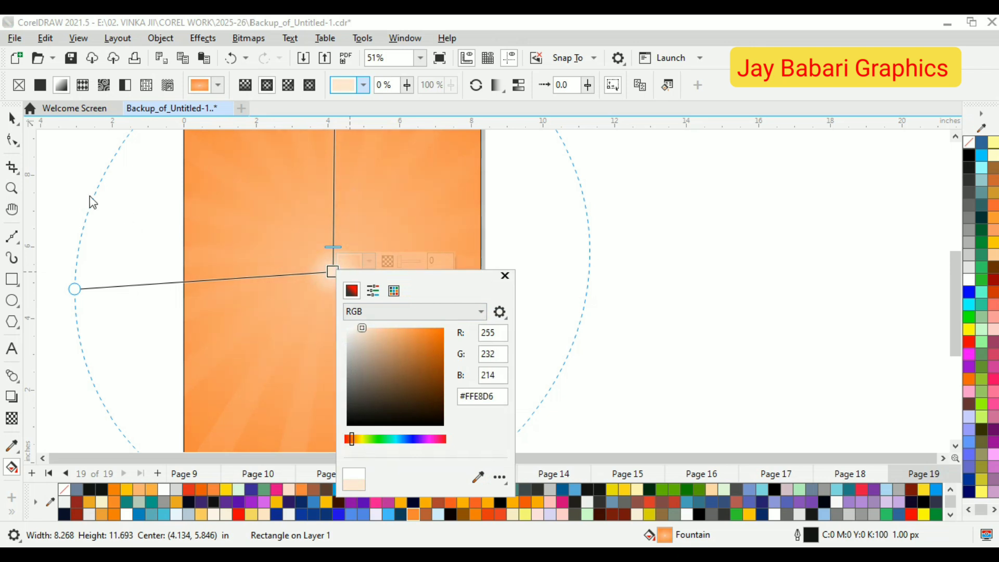
{"action": "left_click", "coordinate": [15, 114]}
{"action": "left_click", "coordinate": [432, 325]}
{"action": "scroll", "coordinate": [422, 307], "scroll_direction": "down", "scroll_amount": 2}
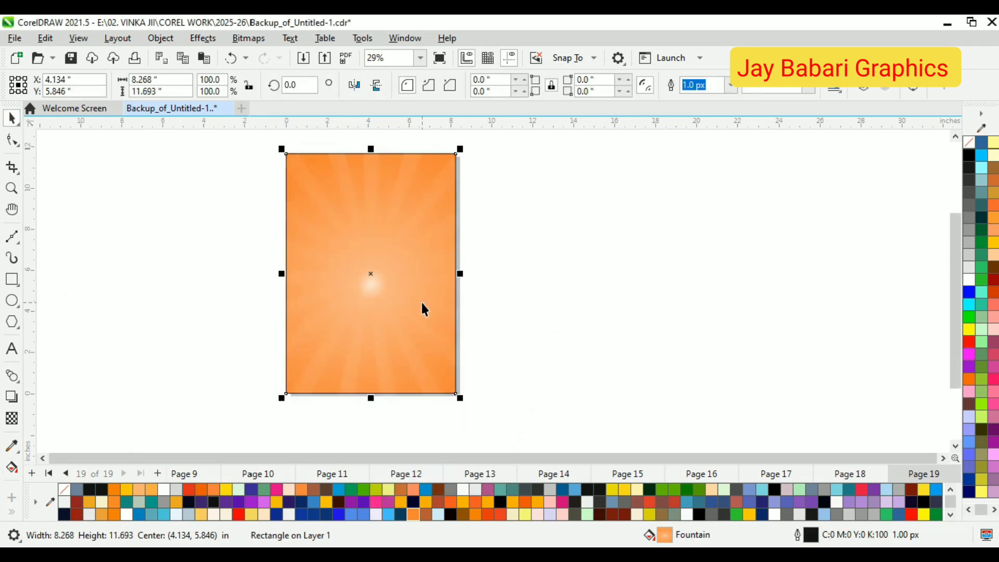
Step: Shorten the ray group's transparency by pulling its outer end closer to the page for stronger rays
{"action": "left_click", "coordinate": [429, 338]}
{"action": "left_click", "coordinate": [12, 426]}
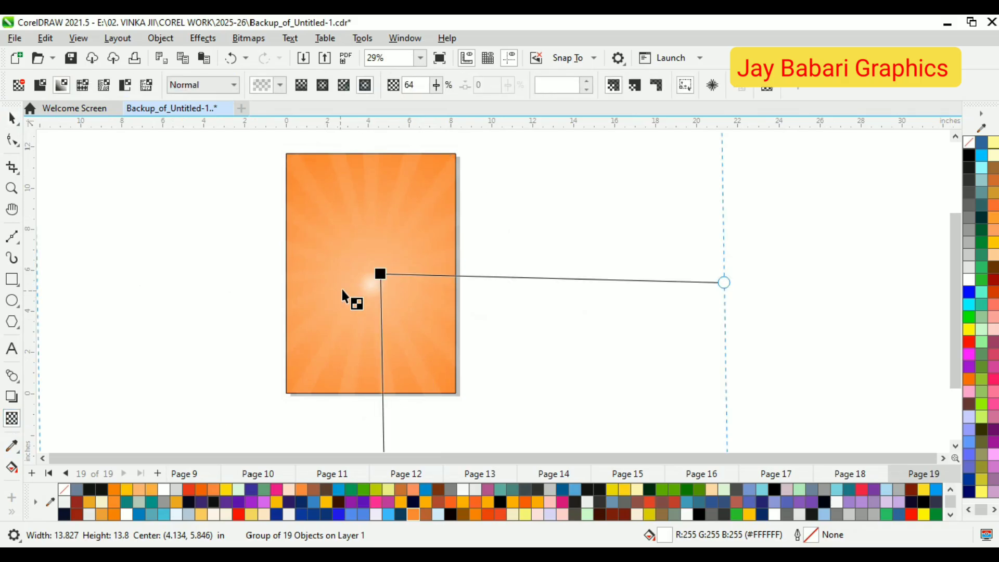
{"action": "scroll", "coordinate": [364, 239], "scroll_direction": "down", "scroll_amount": 2}
{"action": "left_click_drag", "start_coordinate": [370, 407], "coordinate": [366, 319]}
{"action": "left_click", "coordinate": [12, 119]}
{"action": "left_click", "coordinate": [208, 182]}
{"action": "scroll", "coordinate": [335, 218], "scroll_direction": "up", "scroll_amount": 1}
Step: Move the ray group off the page and PowerClip it inside the orange background rectangle
{"action": "left_click", "coordinate": [405, 216]}
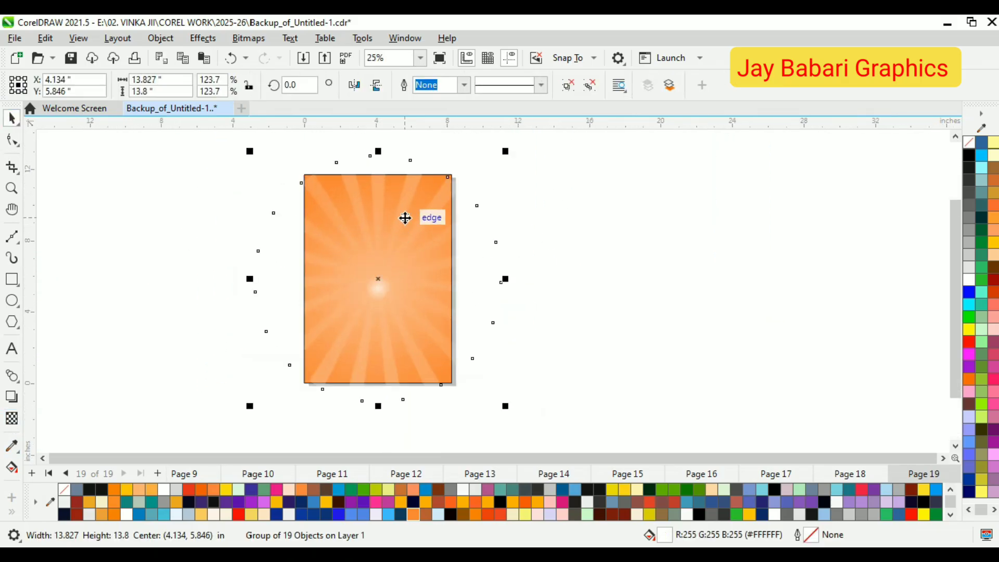
{"action": "right_click", "coordinate": [406, 216]}
{"action": "left_click", "coordinate": [635, 252]}
{"action": "left_click_drag", "start_coordinate": [360, 239], "coordinate": [635, 233]}
{"action": "right_click", "coordinate": [635, 233]}
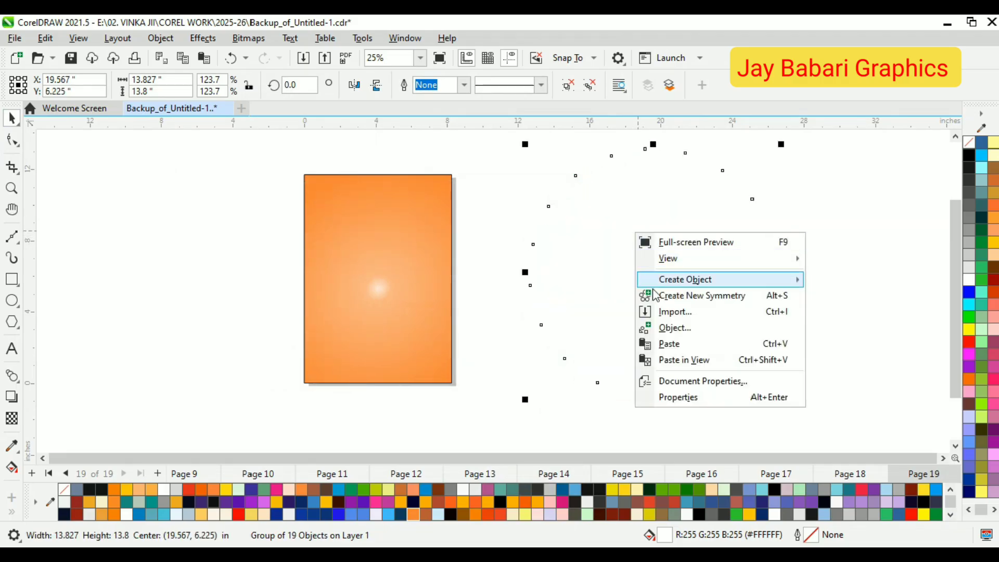
{"action": "left_click", "coordinate": [579, 246]}
{"action": "right_click", "coordinate": [591, 246]}
{"action": "mouse_move", "coordinate": [645, 293]}
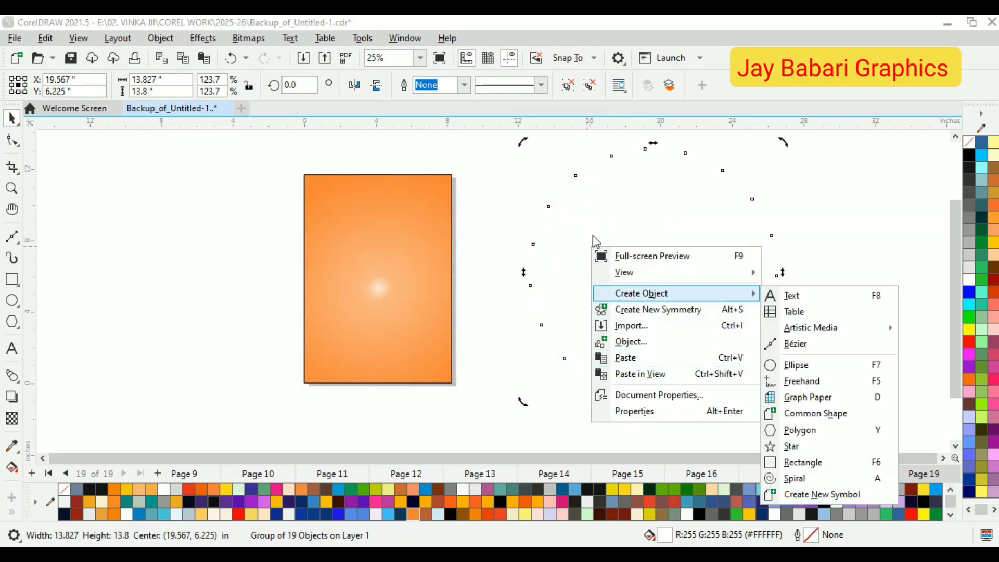
{"action": "left_click", "coordinate": [644, 210]}
{"action": "right_click", "coordinate": [652, 207]}
{"action": "left_click", "coordinate": [691, 290]}
{"action": "left_click", "coordinate": [355, 229]}
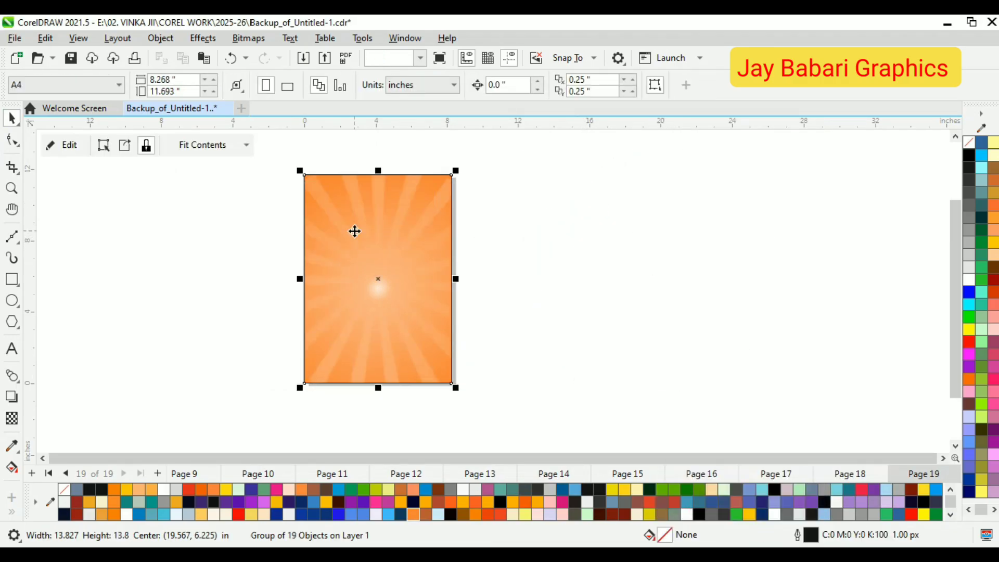
Step: Widen the background's glow by moving the radial fill's midpoint outward from the centre
{"action": "scroll", "coordinate": [380, 283], "scroll_direction": "up", "scroll_amount": 2}
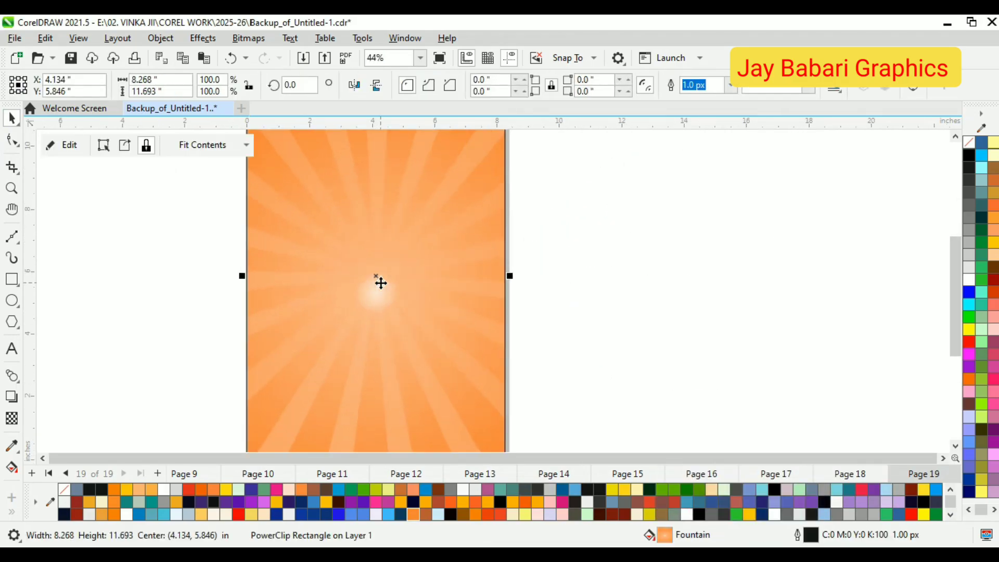
{"action": "left_click", "coordinate": [11, 465]}
{"action": "left_click_drag", "start_coordinate": [379, 271], "coordinate": [378, 214]}
Step: Change the centre colour of the background's radial fill to a slightly darker peach
{"action": "left_click", "coordinate": [374, 294]}
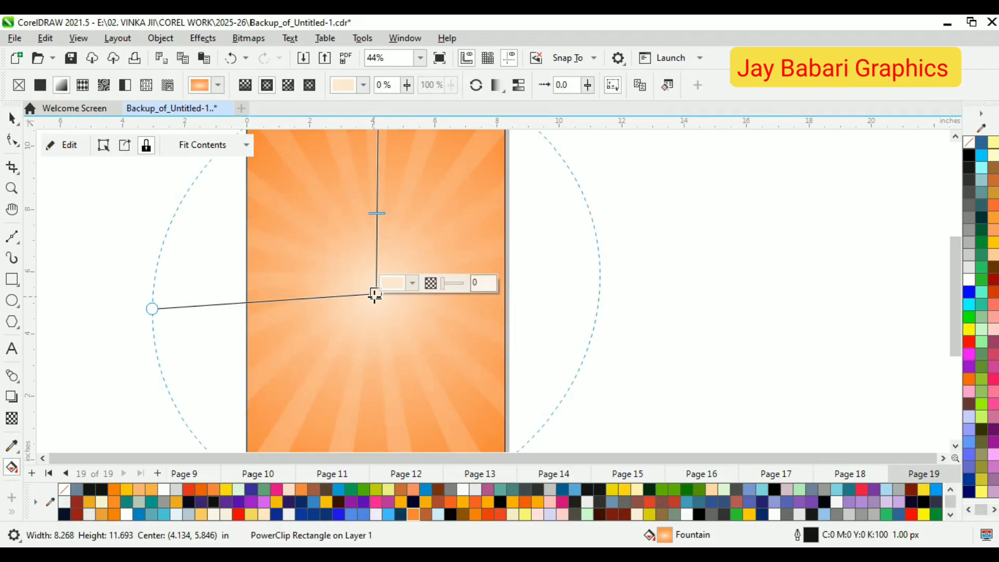
{"action": "left_click", "coordinate": [411, 285]}
{"action": "mouse_move", "coordinate": [416, 353]}
{"action": "left_mouse_down"}
{"action": "mouse_move", "coordinate": [430, 354]}
{"action": "mouse_move", "coordinate": [409, 352]}
{"action": "left_mouse_up"}
{"action": "left_click", "coordinate": [12, 125]}
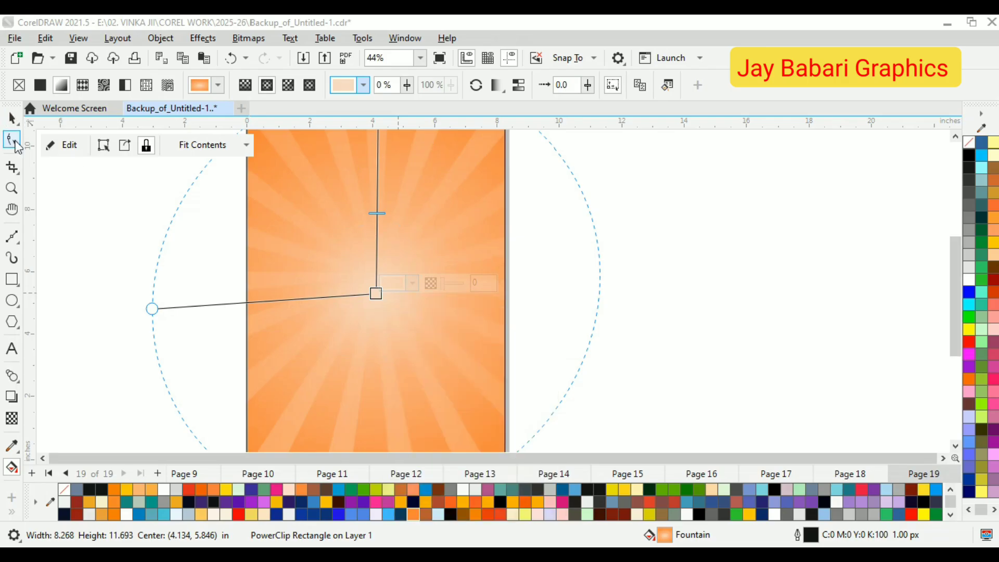
{"action": "key", "text": "Escape"}
{"action": "scroll", "coordinate": [441, 283], "scroll_direction": "down", "scroll_amount": 1}
{"action": "scroll", "coordinate": [442, 286], "scroll_direction": "up", "scroll_amount": 1}
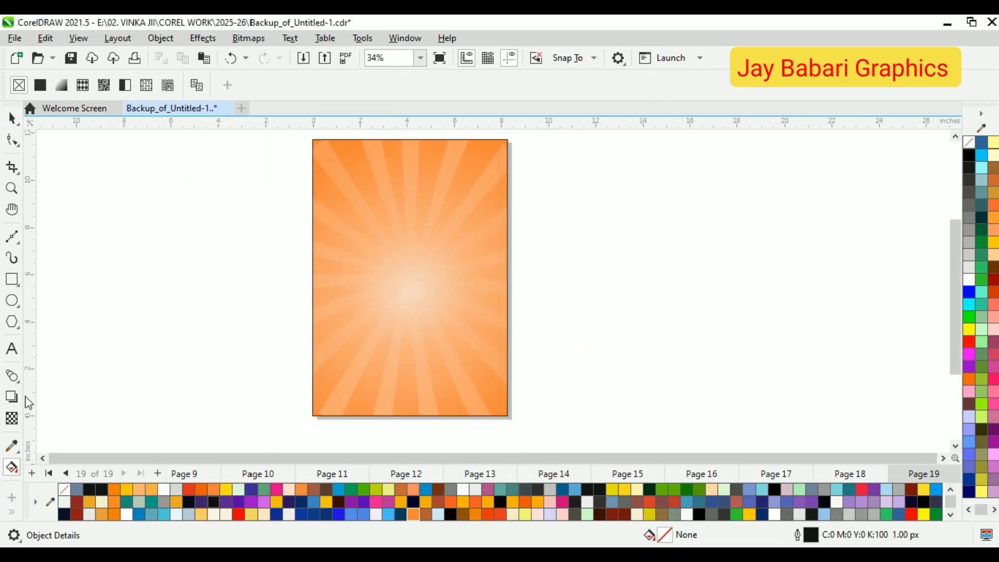
Step: Move the radial fill's centre to the upper half of the page and extend its outer end slightly
{"action": "left_click", "coordinate": [441, 260]}
{"action": "left_click_drag", "start_coordinate": [410, 290], "coordinate": [414, 238]}
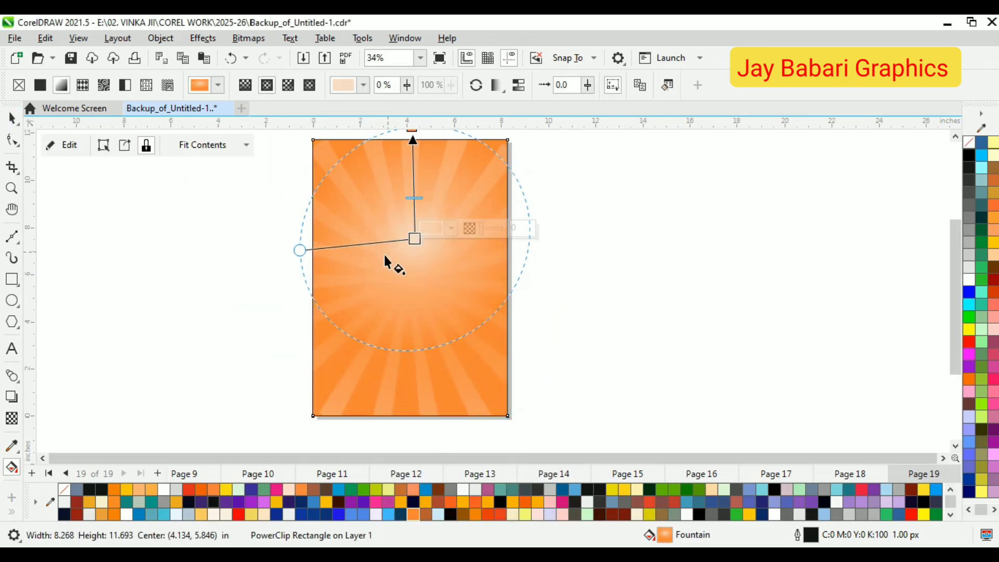
{"action": "scroll", "coordinate": [386, 258], "scroll_direction": "down", "scroll_amount": 1}
{"action": "scroll", "coordinate": [407, 168], "scroll_direction": "up", "scroll_amount": 1}
{"action": "left_click_drag", "start_coordinate": [409, 151], "coordinate": [407, 144]}
{"action": "left_click", "coordinate": [12, 118]}
{"action": "key", "text": "Escape"}
{"action": "scroll", "coordinate": [296, 223], "scroll_direction": "down", "scroll_amount": 1}
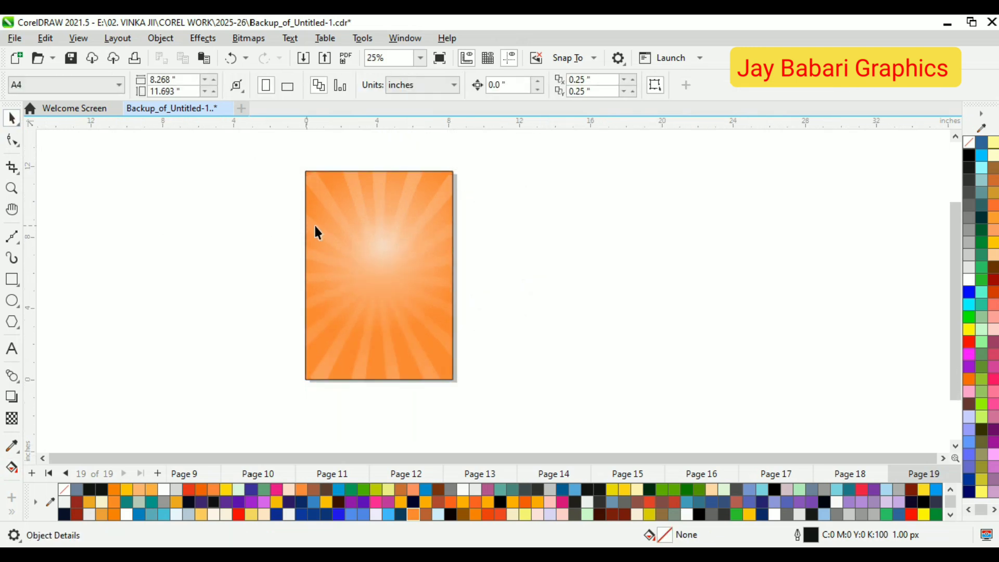
{"action": "scroll", "coordinate": [354, 211], "scroll_direction": "up", "scroll_amount": 1}
Step: Change the outer colour of the background's radial fill from orange to pale yellow #F0E7AA
{"action": "left_click", "coordinate": [363, 186]}
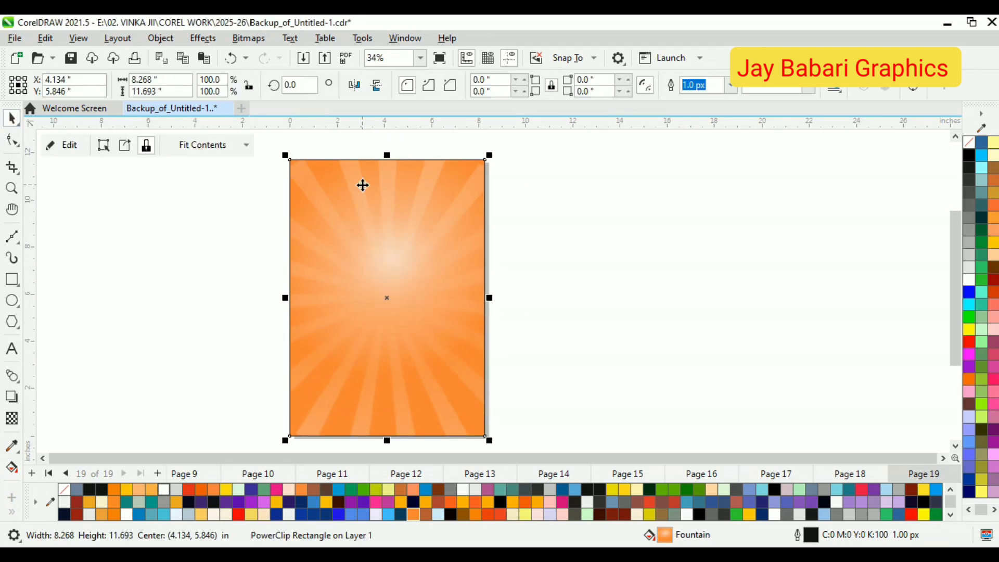
{"action": "left_click", "coordinate": [19, 469]}
{"action": "left_click", "coordinate": [386, 140]}
{"action": "left_click", "coordinate": [426, 133]}
{"action": "left_click", "coordinate": [408, 162]}
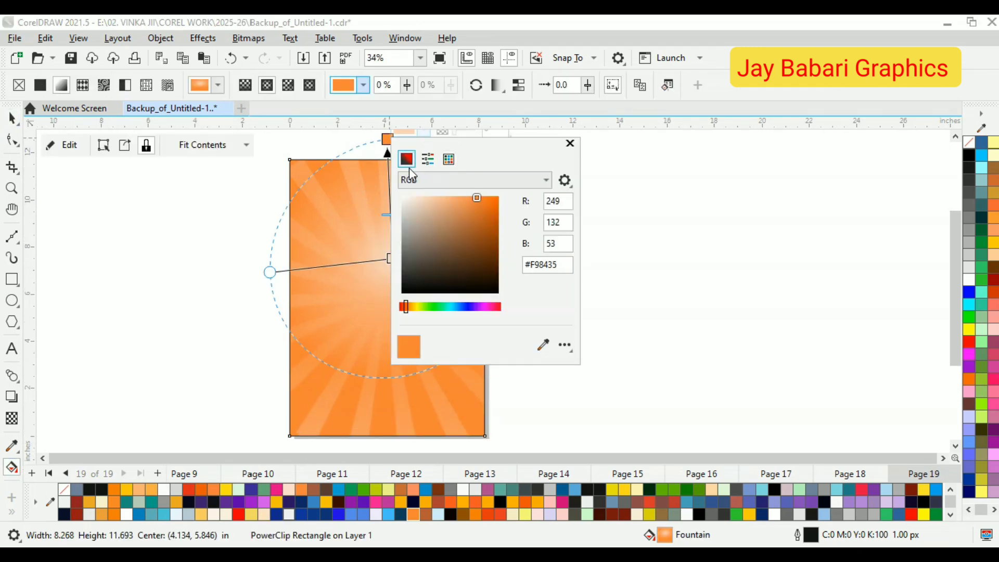
{"action": "left_click_drag", "start_coordinate": [408, 307], "coordinate": [412, 307]}
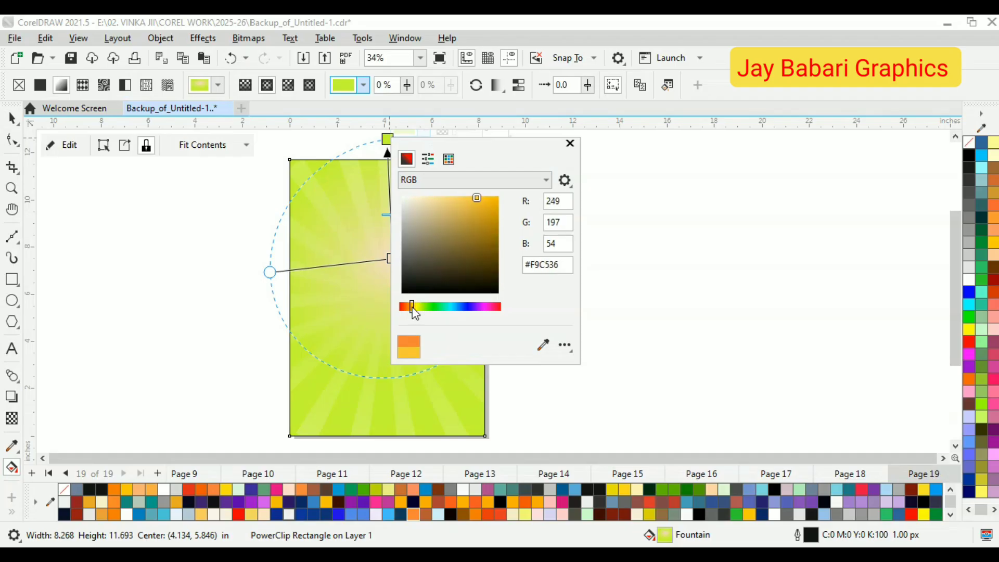
{"action": "left_click_drag", "start_coordinate": [452, 195], "coordinate": [424, 199]}
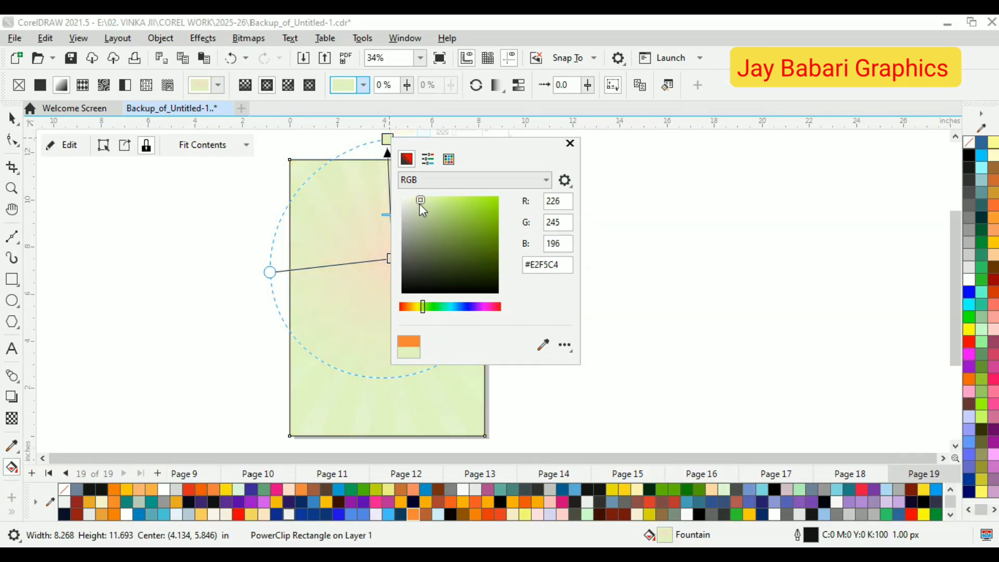
{"action": "left_click_drag", "start_coordinate": [420, 204], "coordinate": [424, 207]}
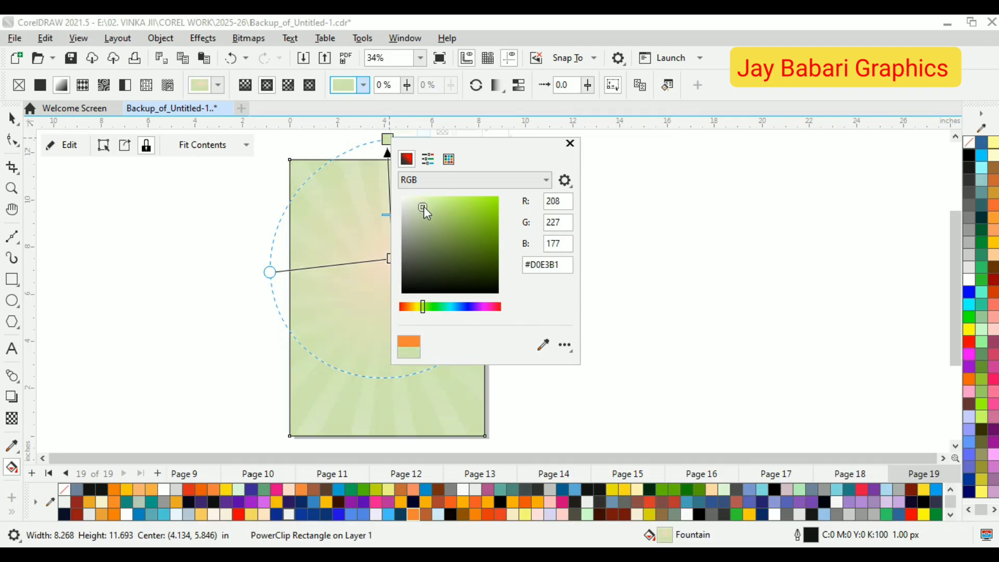
{"action": "left_click_drag", "start_coordinate": [422, 306], "coordinate": [415, 306]}
{"action": "left_click_drag", "start_coordinate": [425, 211], "coordinate": [429, 202]}
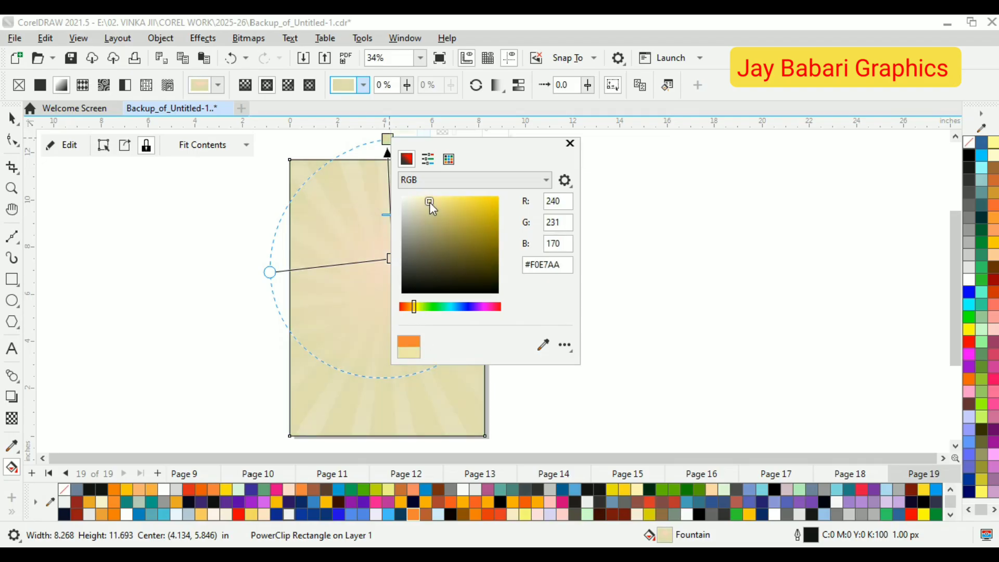
{"action": "left_click", "coordinate": [232, 209]}
{"action": "scroll", "coordinate": [394, 227], "scroll_direction": "up", "scroll_amount": 1}
{"action": "left_click", "coordinate": [12, 119]}
{"action": "key", "text": "Escape"}
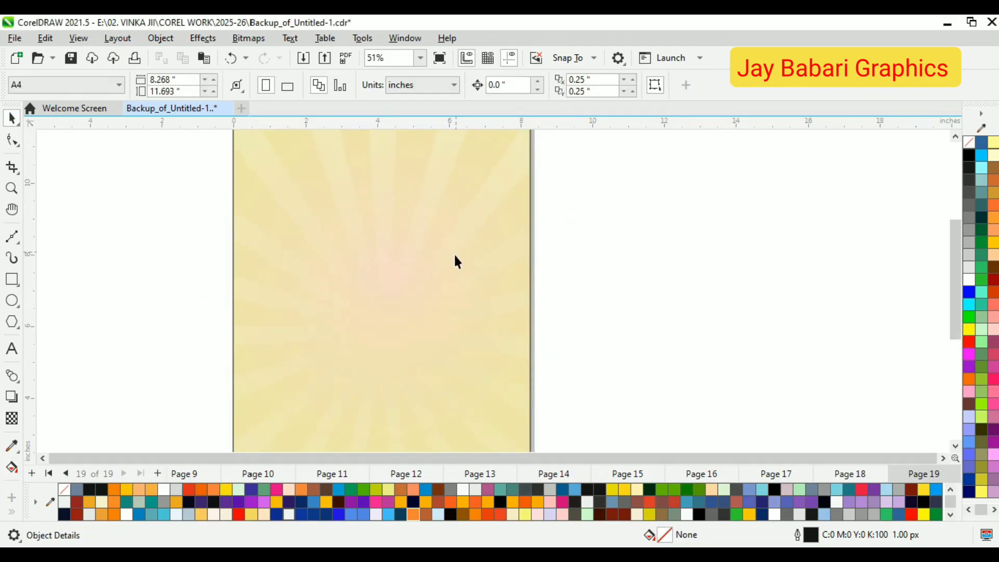
Step: Draw a circle about 2.7 inches across over the glow and move it slightly down
{"action": "scroll", "coordinate": [455, 261], "scroll_direction": "down", "scroll_amount": 2}
{"action": "left_click", "coordinate": [10, 299]}
{"action": "scroll", "coordinate": [416, 240], "scroll_direction": "up", "scroll_amount": 1}
{"action": "left_click_drag", "start_coordinate": [410, 259], "coordinate": [423, 290]}
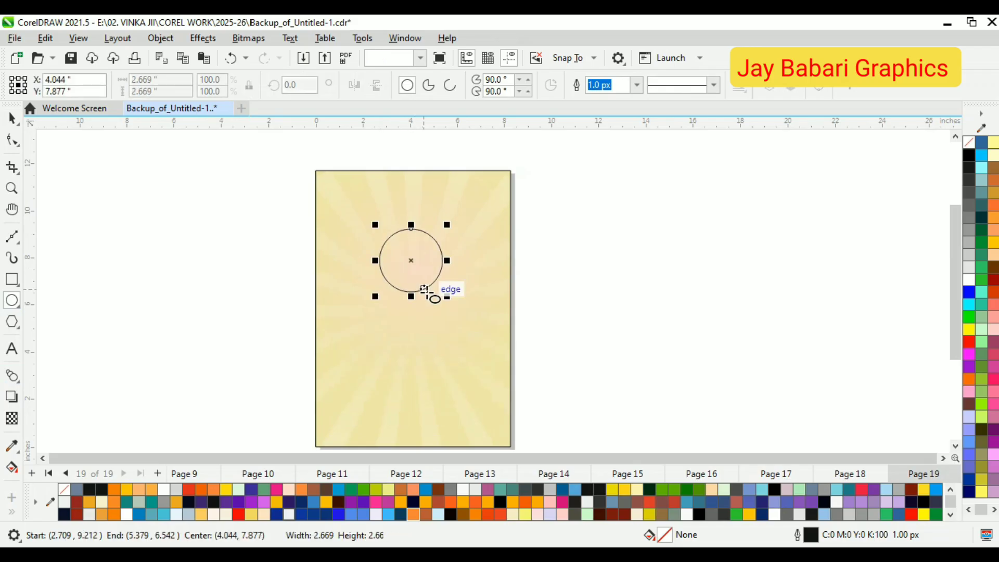
{"action": "left_click", "coordinate": [8, 124]}
{"action": "scroll", "coordinate": [470, 300], "scroll_direction": "up", "scroll_amount": 1}
{"action": "left_click_drag", "start_coordinate": [403, 258], "coordinate": [403, 274]}
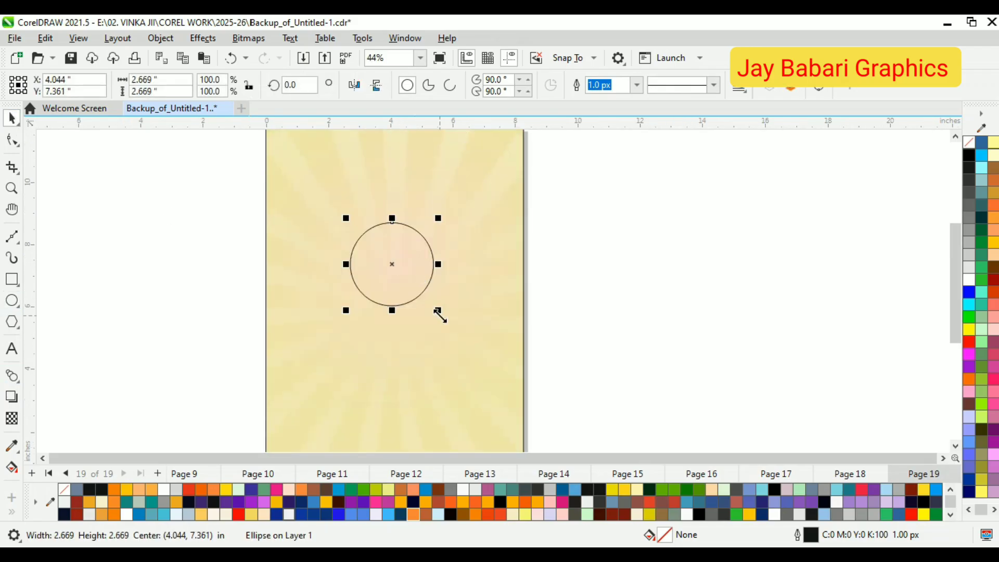
Step: Enlarge the circle from its centre and add a slightly larger concentric copy about 4.4 inches across
{"action": "left_click_drag", "start_coordinate": [439, 313], "coordinate": [456, 332]}
{"action": "scroll", "coordinate": [391, 231], "scroll_direction": "down", "scroll_amount": 1}
{"action": "scroll", "coordinate": [397, 233], "scroll_direction": "up", "scroll_amount": 1}
{"action": "left_click", "coordinate": [439, 258]}
{"action": "scroll", "coordinate": [456, 333], "scroll_direction": "down", "scroll_amount": 1}
Step: Fill both concentric circles with white and group them
{"action": "left_click_drag", "start_coordinate": [584, 196], "coordinate": [328, 385]}
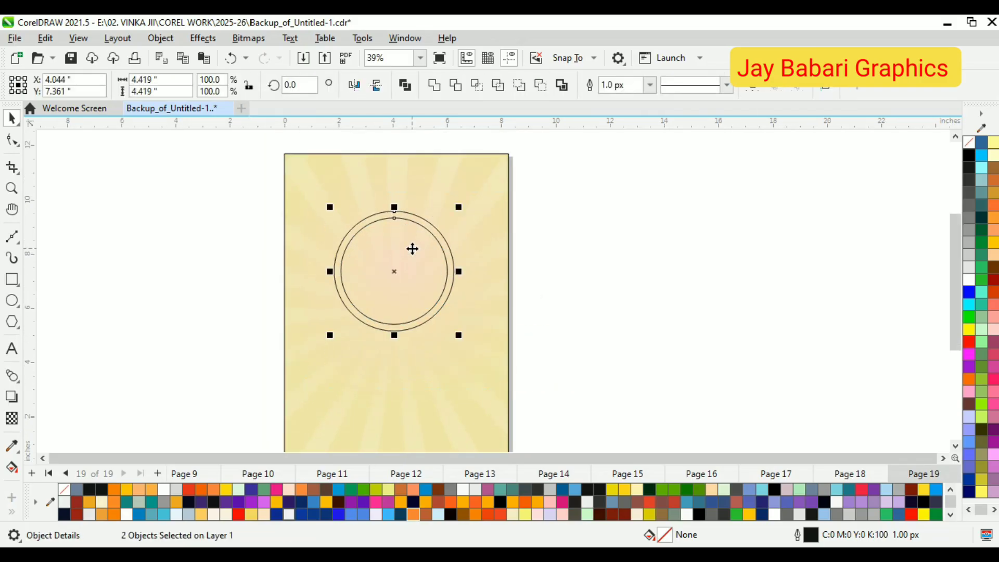
{"action": "left_click", "coordinate": [968, 280]}
{"action": "right_click", "coordinate": [399, 241]}
{"action": "left_click", "coordinate": [437, 196]}
Step: Centre the group of two white circles horizontally on the poster background
{"action": "scroll", "coordinate": [525, 345], "scroll_direction": "down", "scroll_amount": 2}
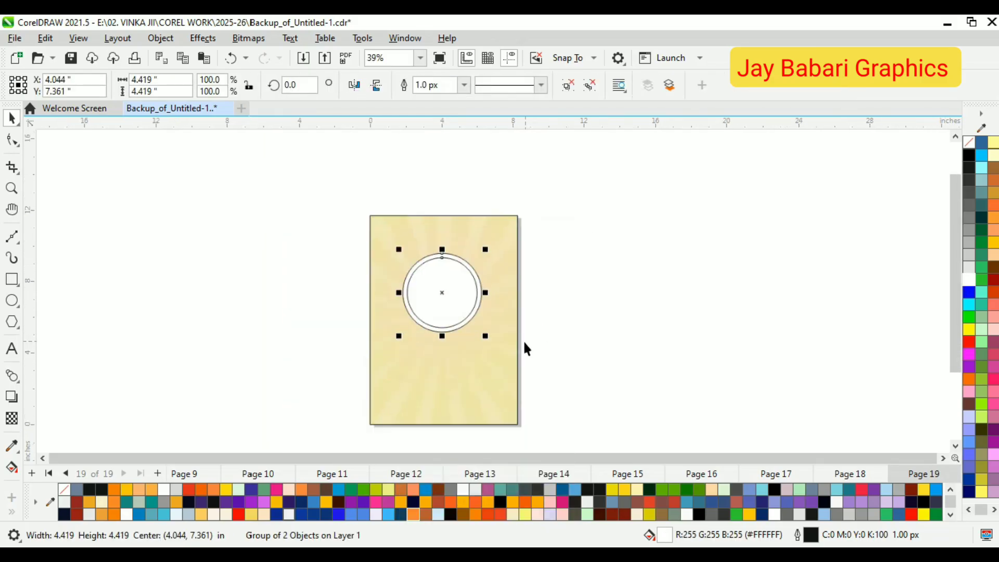
{"action": "scroll", "coordinate": [470, 296], "scroll_direction": "up", "scroll_amount": 2}
{"action": "key", "text": "c"}
{"action": "key", "text": "Escape"}
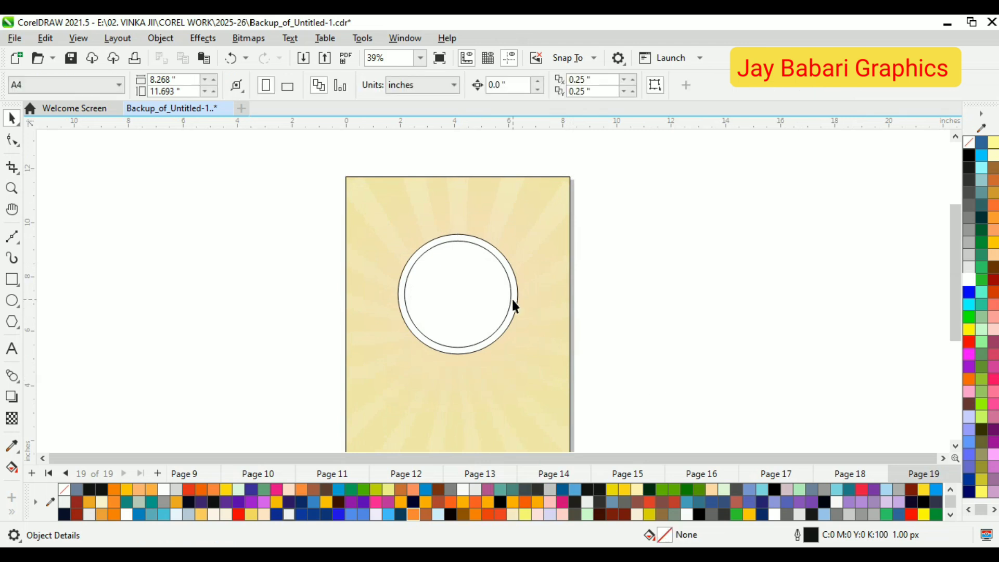
Step: Copy the double-circle group to its upper left and resize the copy to about 3.1 inches across
{"action": "left_click_drag", "start_coordinate": [458, 275], "coordinate": [424, 264]}
{"action": "right_click", "coordinate": [424, 263]}
{"action": "left_click_drag", "start_coordinate": [466, 321], "coordinate": [412, 266]}
{"action": "scroll", "coordinate": [416, 249], "scroll_direction": "up", "scroll_amount": 1}
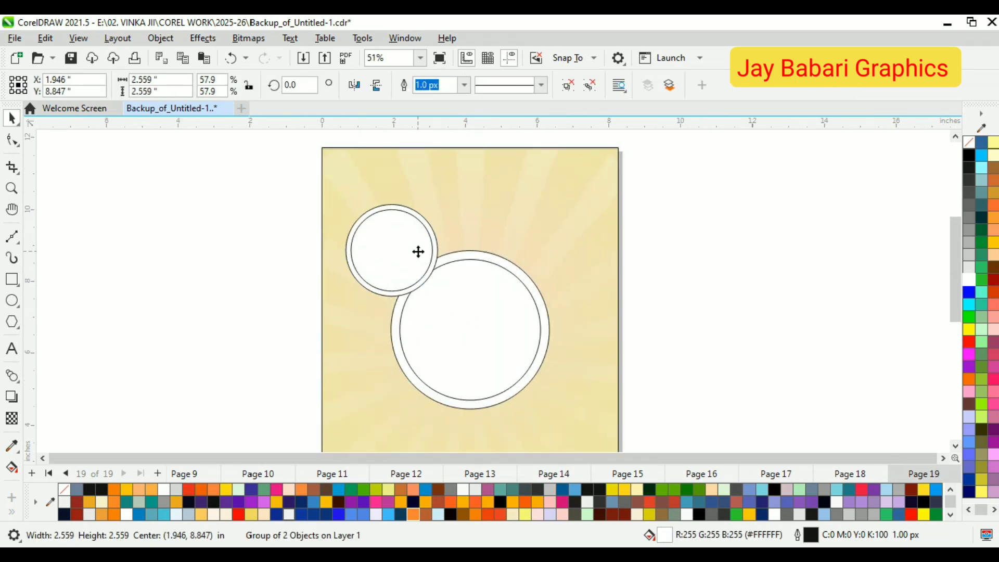
{"action": "left_click", "coordinate": [140, 556]}
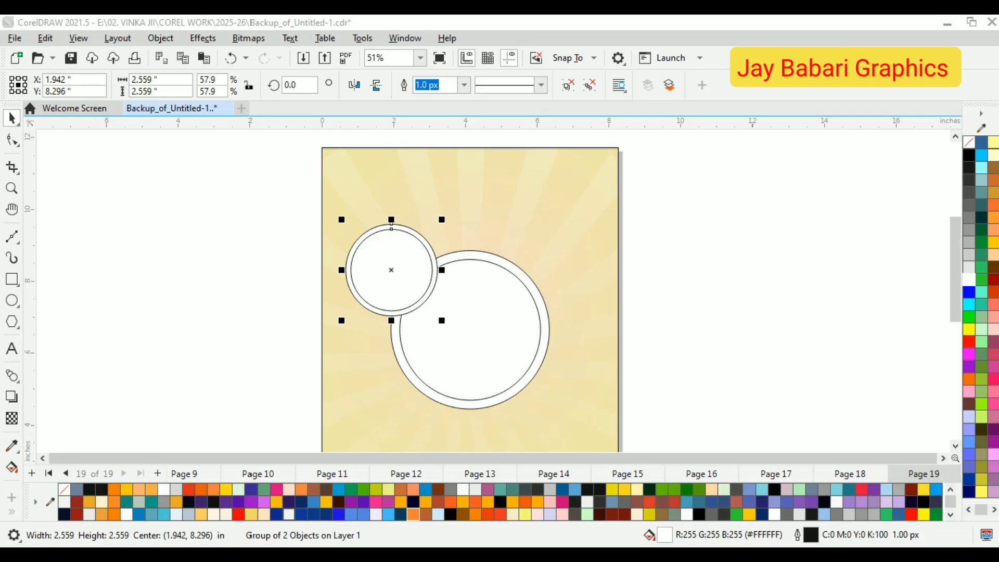
{"action": "mouse_move", "coordinate": [442, 330]}
{"action": "left_mouse_down"}
{"action": "mouse_move", "coordinate": [457, 350]}
{"action": "mouse_move", "coordinate": [452, 341]}
{"action": "left_mouse_up"}
Step: Duplicate the smaller double circle straight across to the large circle's upper right
{"action": "left_click_drag", "start_coordinate": [416, 294], "coordinate": [544, 284]}
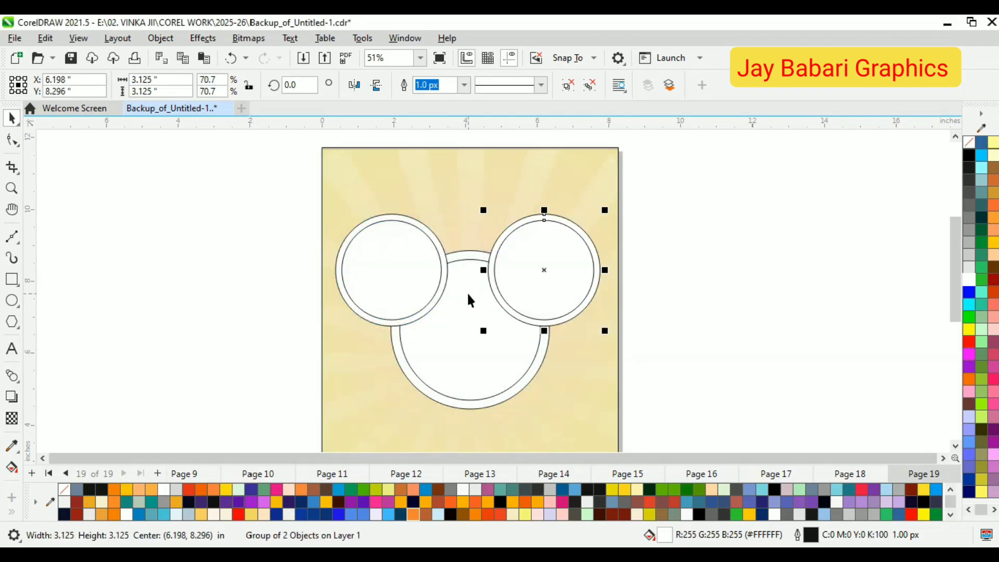
{"action": "left_click", "coordinate": [380, 272], "text": "shift"}
{"action": "left_click", "coordinate": [663, 374]}
{"action": "left_click", "coordinate": [478, 181]}
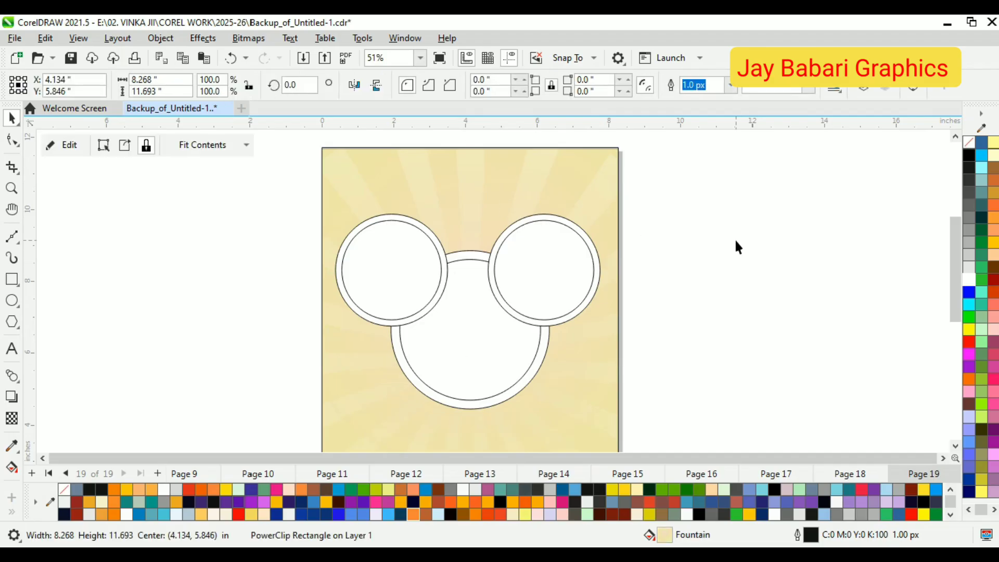
{"action": "left_click", "coordinate": [736, 242]}
Step: Draw a five-sided polygon centred above the circles and pull its edge midpoints inward to form a star about 1.6 inches wide
{"action": "left_click", "coordinate": [16, 388]}
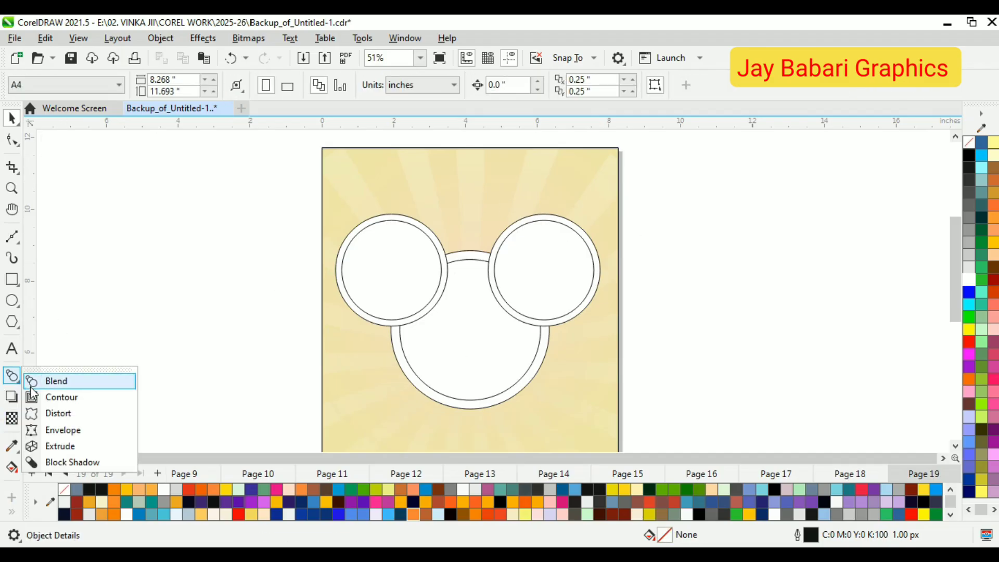
{"action": "left_click", "coordinate": [19, 332]}
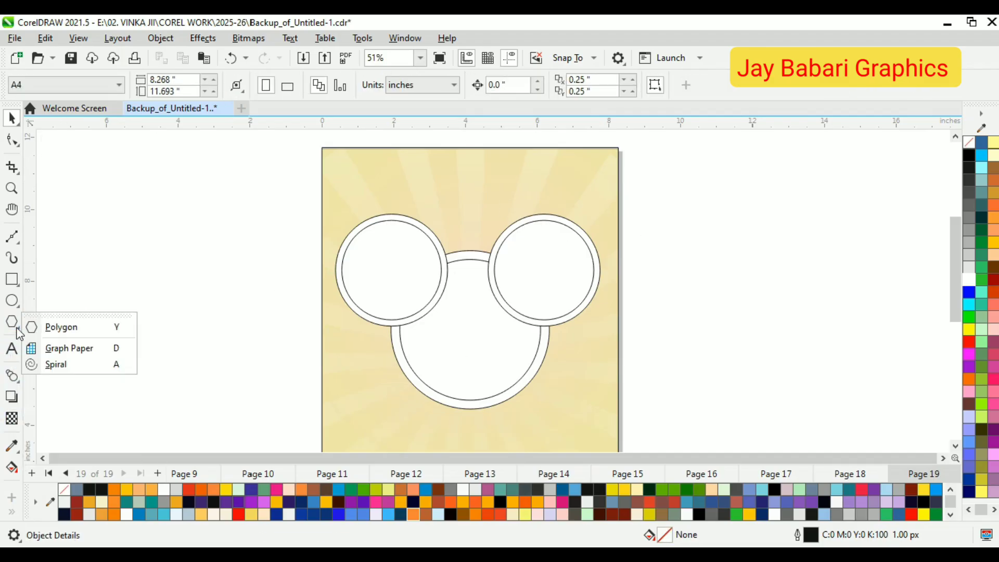
{"action": "left_click", "coordinate": [98, 329]}
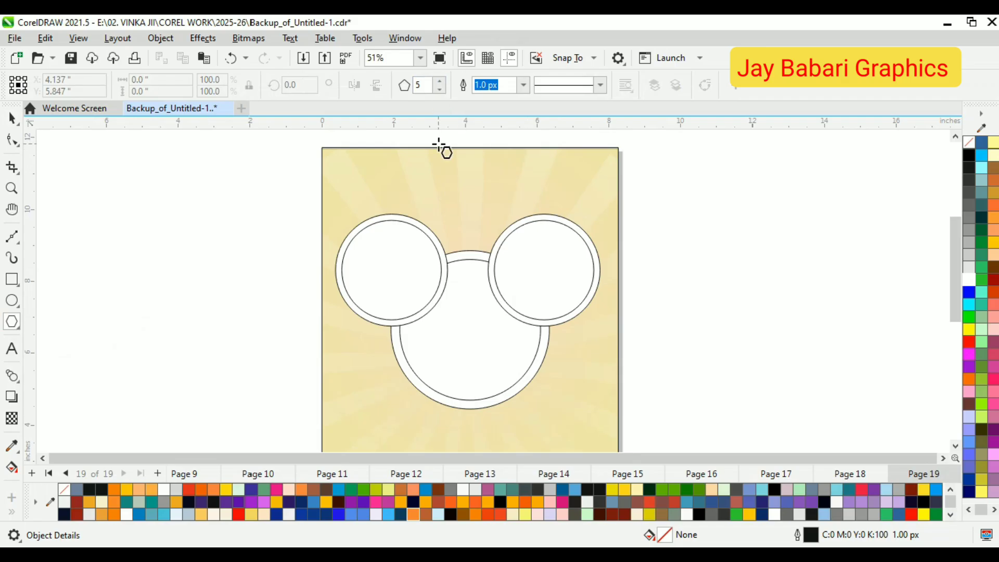
{"action": "left_click_drag", "start_coordinate": [439, 176], "coordinate": [497, 234]}
{"action": "left_click", "coordinate": [12, 139]}
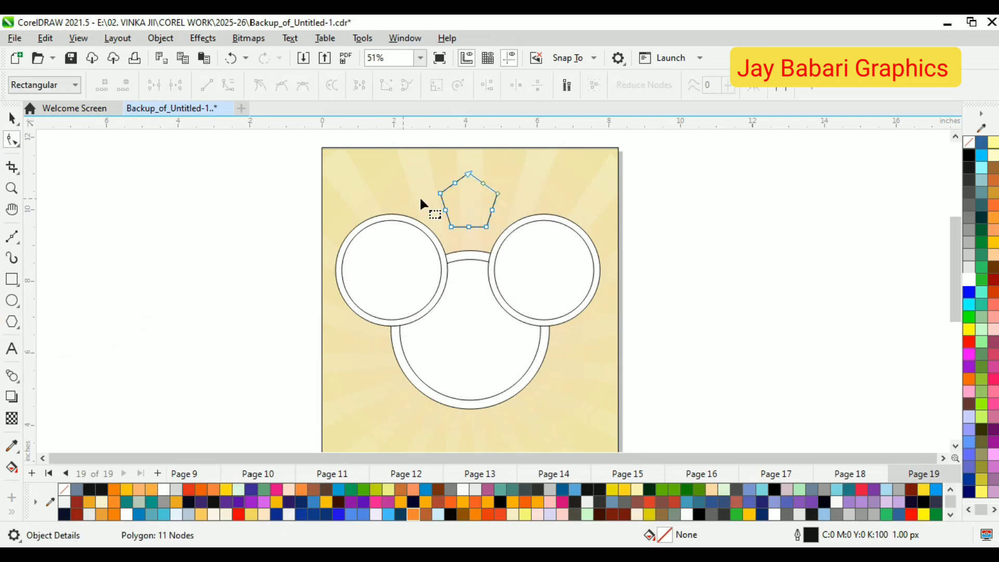
{"action": "scroll", "coordinate": [421, 197], "scroll_direction": "up", "scroll_amount": 2}
{"action": "left_click_drag", "start_coordinate": [461, 182], "coordinate": [479, 192]}
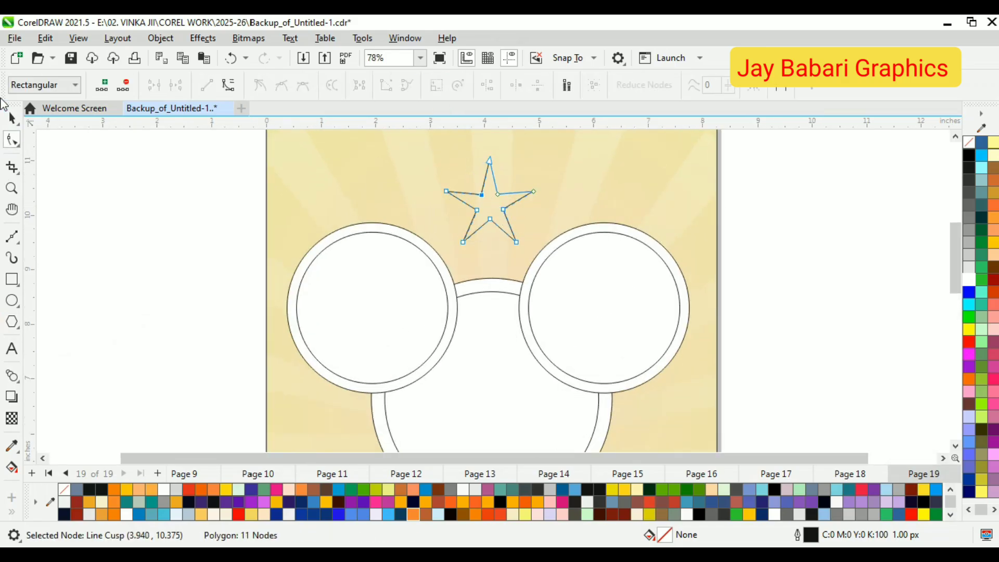
Step: Fill the star with red and remove its outline
{"action": "key", "text": "space"}
{"action": "scroll", "coordinate": [363, 278], "scroll_direction": "down", "scroll_amount": 1}
{"action": "left_click", "coordinate": [972, 345]}
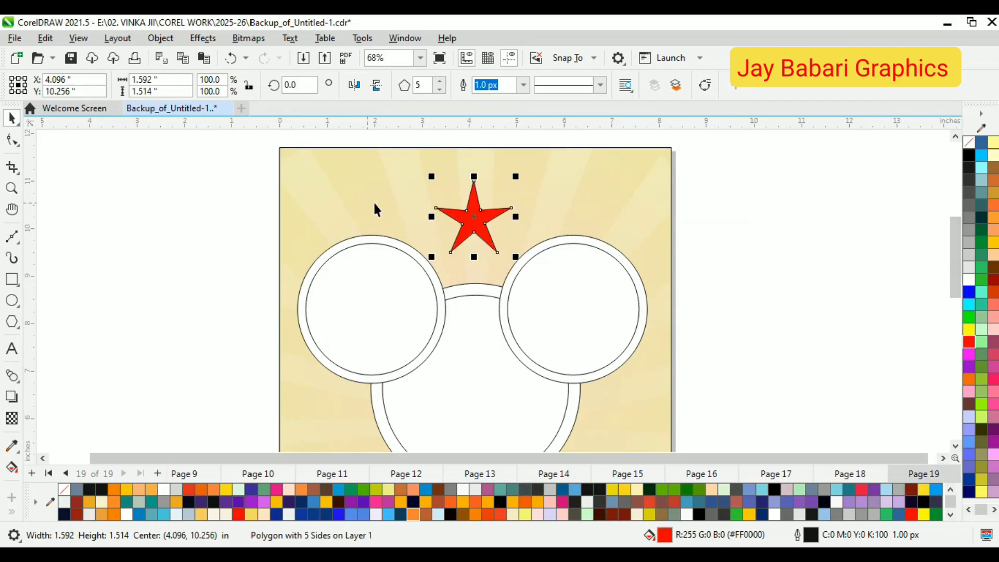
{"action": "scroll", "coordinate": [386, 201], "scroll_direction": "up", "scroll_amount": 2}
{"action": "right_click", "coordinate": [969, 142]}
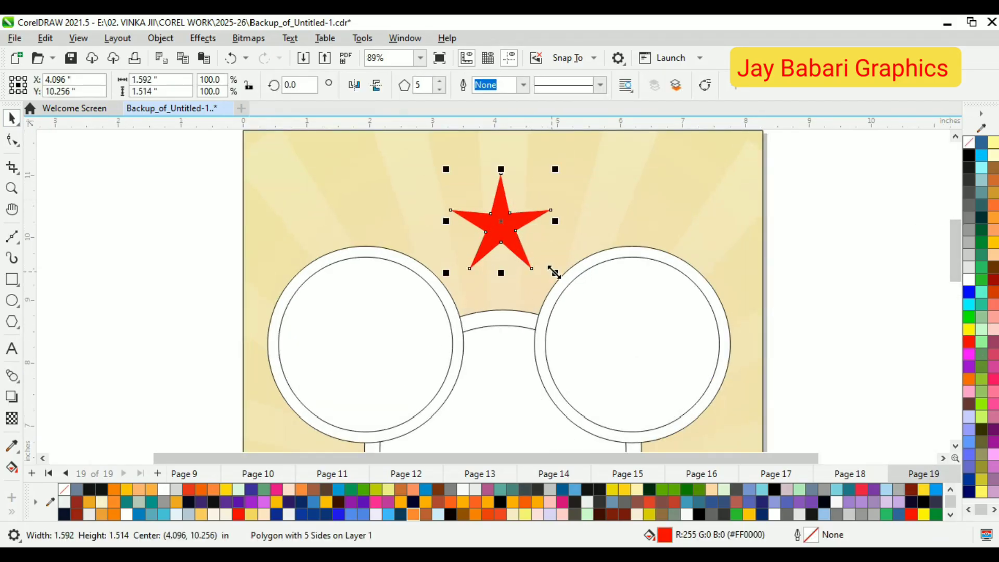
Step: Shrink the red star and place a smaller copy about 0.34 inch wide at its lower left
{"action": "left_click_drag", "start_coordinate": [557, 273], "coordinate": [526, 262]}
{"action": "left_click_drag", "start_coordinate": [507, 224], "coordinate": [441, 215]}
{"action": "scroll", "coordinate": [502, 189], "scroll_direction": "up", "scroll_amount": 1}
{"action": "right_click", "coordinate": [434, 217]}
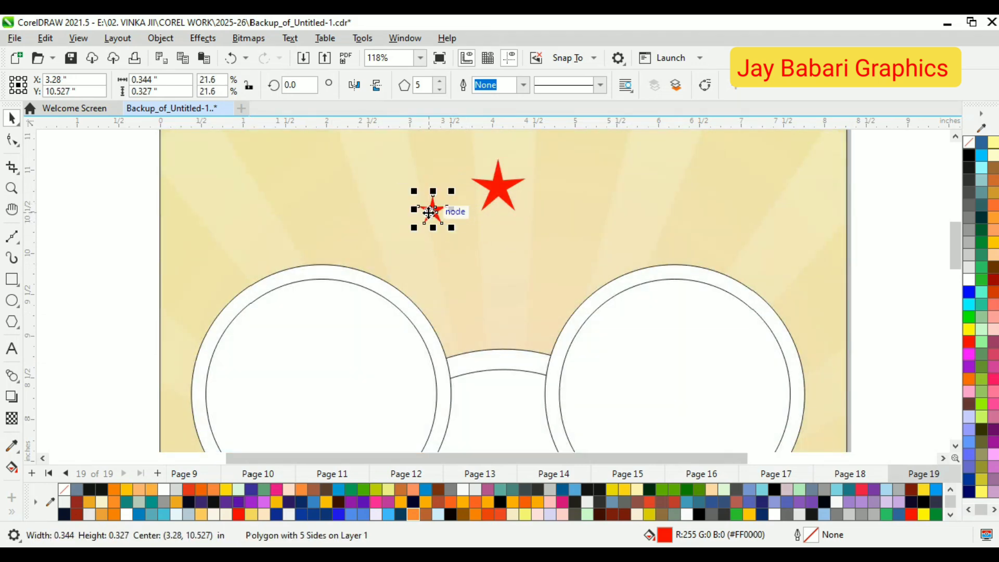
{"action": "scroll", "coordinate": [430, 208], "scroll_direction": "up", "scroll_amount": 1}
Step: Duplicate the small star on the other side of the large star and group the two small stars
{"action": "left_click_drag", "start_coordinate": [429, 212], "coordinate": [605, 227]}
{"action": "left_click", "coordinate": [433, 217], "text": "shift"}
{"action": "key", "text": "ctrl+g"}
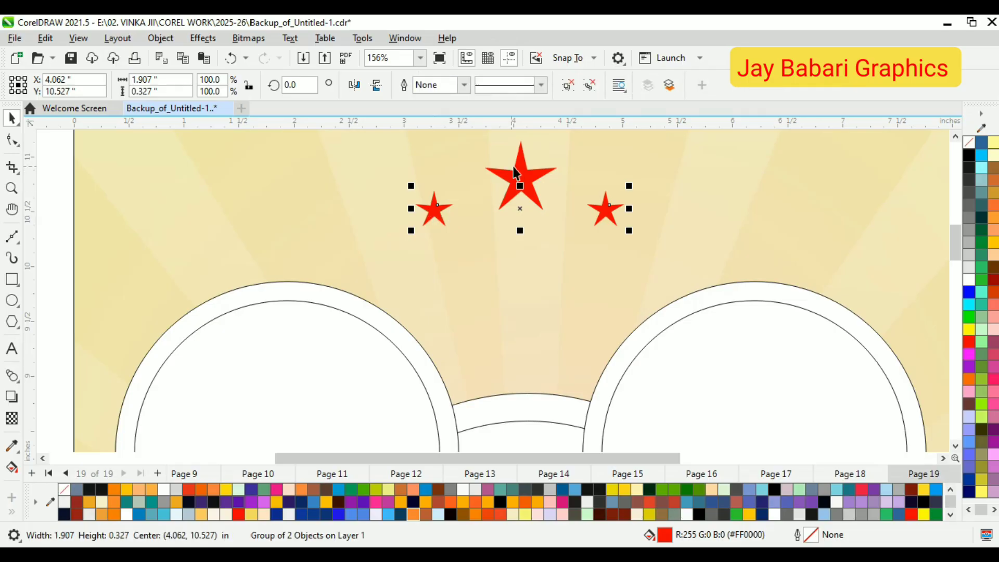
{"action": "left_click", "coordinate": [527, 173], "text": "shift"}
{"action": "left_click", "coordinate": [520, 177]}
{"action": "left_click", "coordinate": [606, 208]}
{"action": "left_click", "coordinate": [524, 170], "text": "shift"}
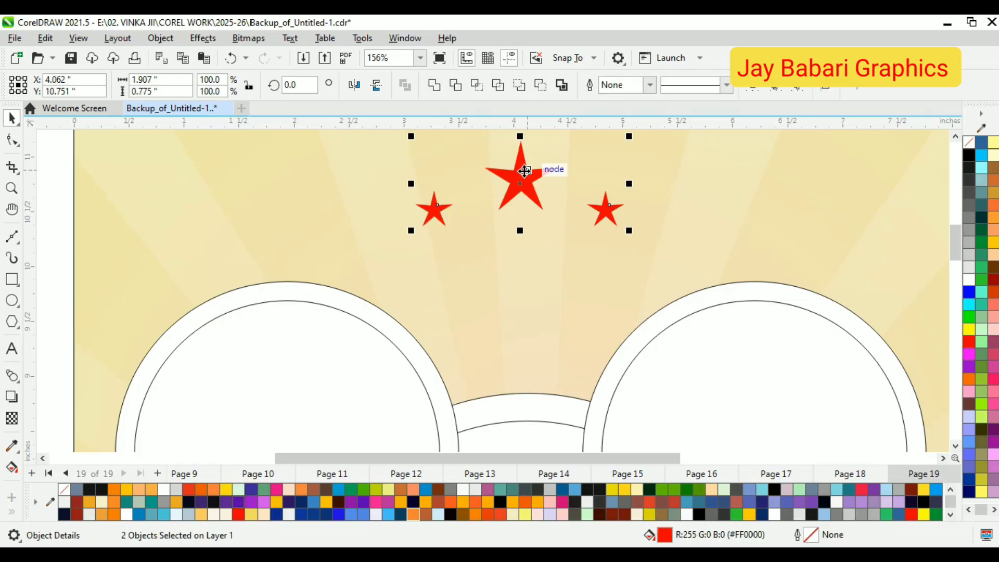
Step: Duplicate the pair of small red stars directly below the first pair
{"action": "left_click", "coordinate": [606, 214]}
{"action": "scroll", "coordinate": [607, 213], "scroll_direction": "up", "scroll_amount": 1}
{"action": "left_click", "coordinate": [596, 212]}
{"action": "left_click_drag", "start_coordinate": [602, 221], "coordinate": [597, 265]}
{"action": "right_click", "coordinate": [597, 261]}
{"action": "left_click", "coordinate": [654, 195]}
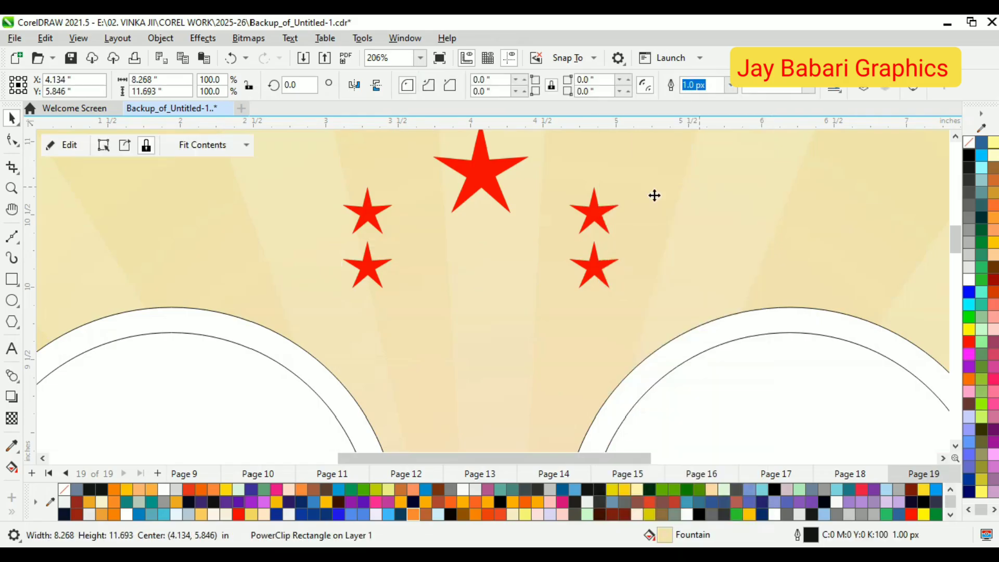
Step: Spread the lower two stars outward beyond the upper pair and align them on one level
{"action": "left_click_drag", "start_coordinate": [361, 270], "coordinate": [311, 269]}
{"action": "left_click", "coordinate": [587, 269]}
{"action": "left_click_drag", "start_coordinate": [594, 269], "coordinate": [648, 276]}
{"action": "left_click_drag", "start_coordinate": [308, 272], "coordinate": [289, 265]}
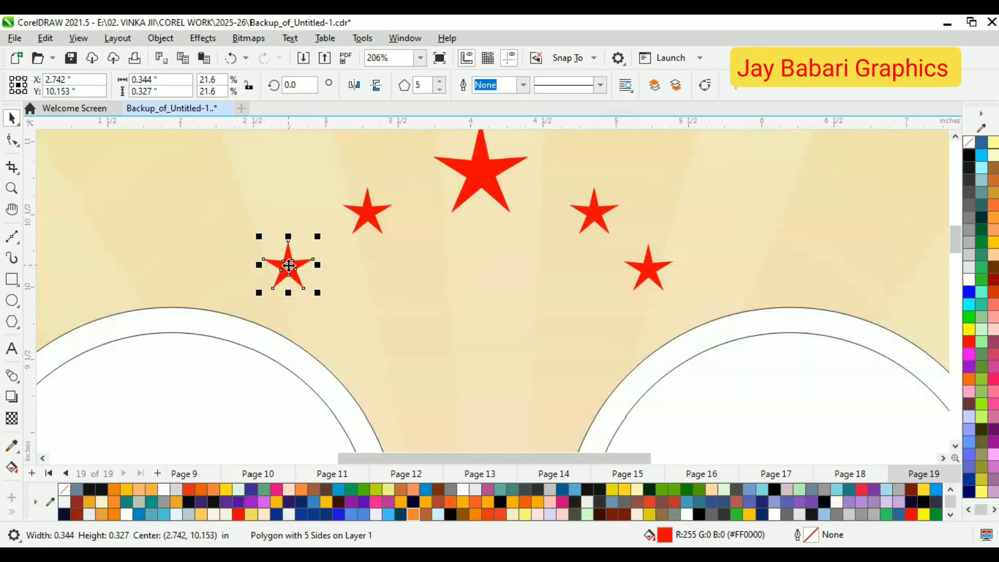
{"action": "left_click", "coordinate": [651, 276], "text": "shift"}
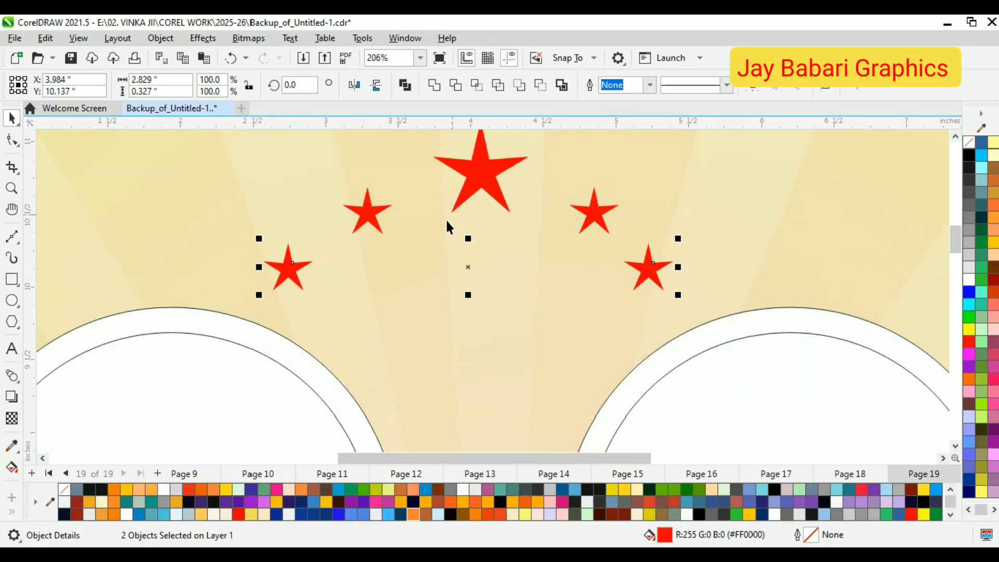
Step: Move the upper pair of small stars slightly down and fill all four small stars with white
{"action": "left_click", "coordinate": [354, 210]}
{"action": "scroll", "coordinate": [354, 210], "scroll_direction": "up", "scroll_amount": 1}
{"action": "left_click_drag", "start_coordinate": [684, 207], "coordinate": [681, 226]}
{"action": "scroll", "coordinate": [347, 233], "scroll_direction": "down", "scroll_amount": 1}
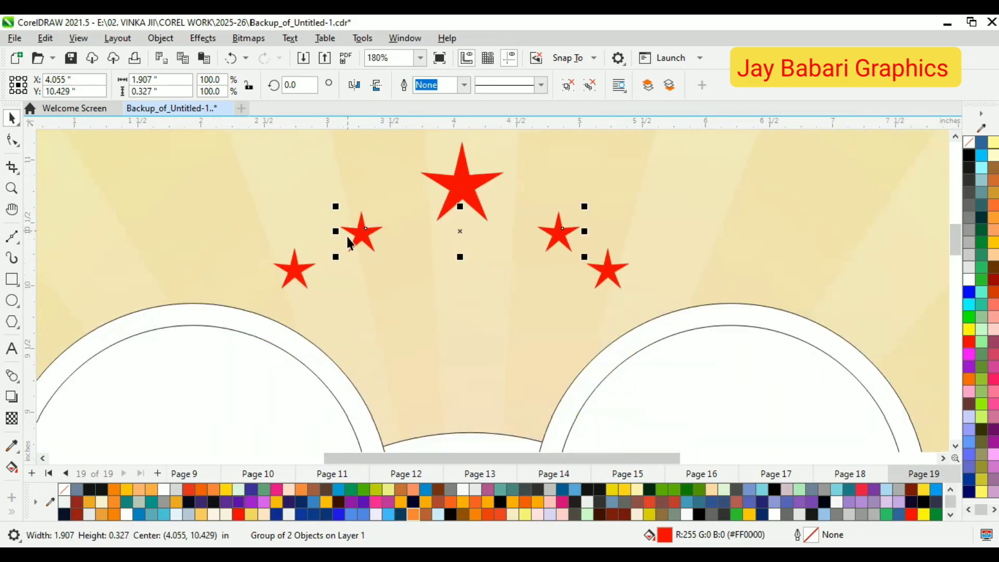
{"action": "left_click", "coordinate": [293, 266], "text": "shift"}
{"action": "left_click", "coordinate": [968, 281]}
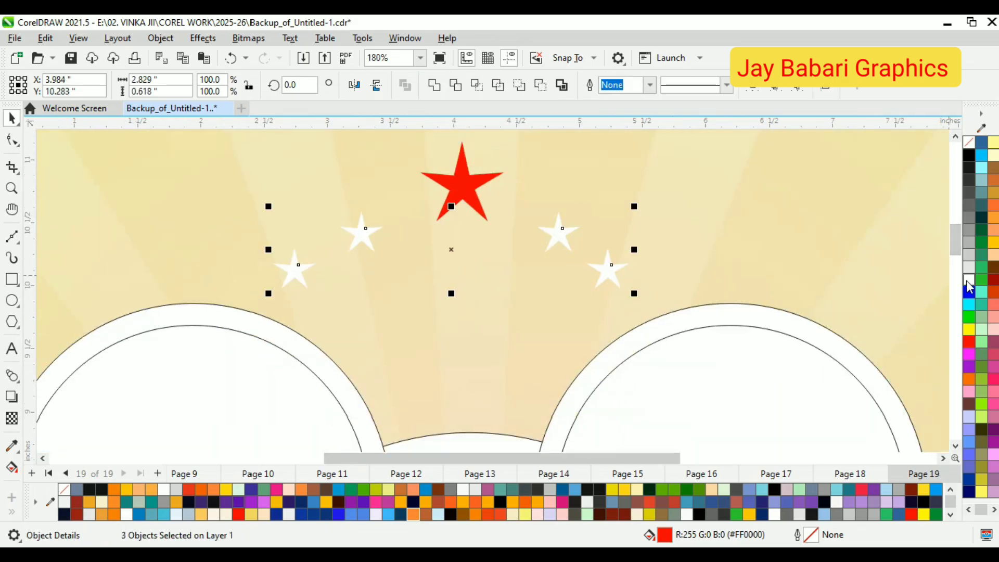
Step: Enlarge the large red star and move it slightly down between the white stars
{"action": "left_click", "coordinate": [472, 196]}
{"action": "left_click_drag", "start_coordinate": [509, 227], "coordinate": [536, 251]}
{"action": "left_click_drag", "start_coordinate": [485, 183], "coordinate": [487, 203]}
{"action": "scroll", "coordinate": [513, 265], "scroll_direction": "down", "scroll_amount": 2}
Step: Group the red star with the white stars and centre the group horizontally on the poster background
{"action": "left_click_drag", "start_coordinate": [617, 145], "coordinate": [403, 285]}
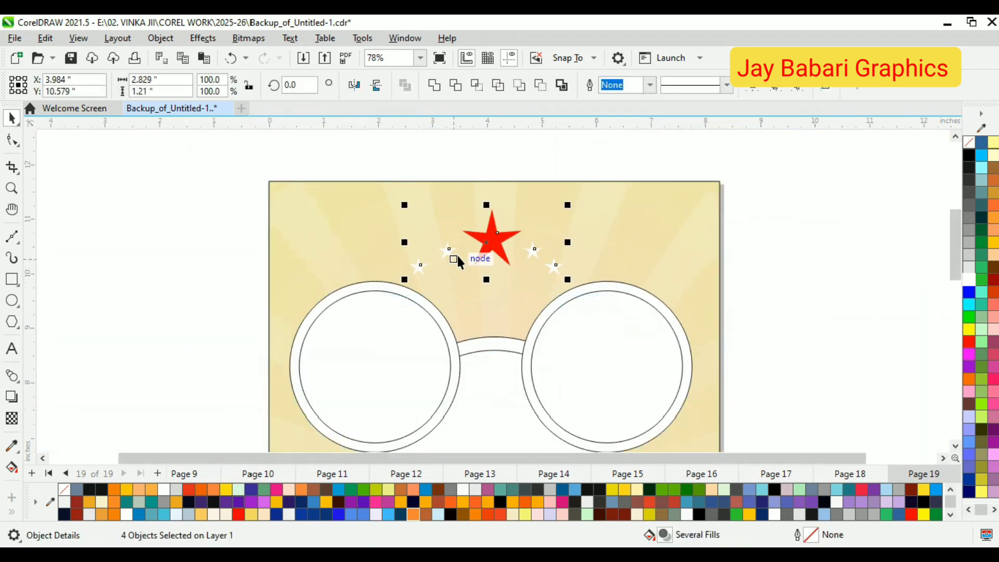
{"action": "right_click", "coordinate": [492, 237]}
{"action": "left_click", "coordinate": [537, 197]}
{"action": "key", "text": "Escape"}
{"action": "left_click", "coordinate": [494, 241]}
{"action": "left_click", "coordinate": [658, 242], "text": "shift"}
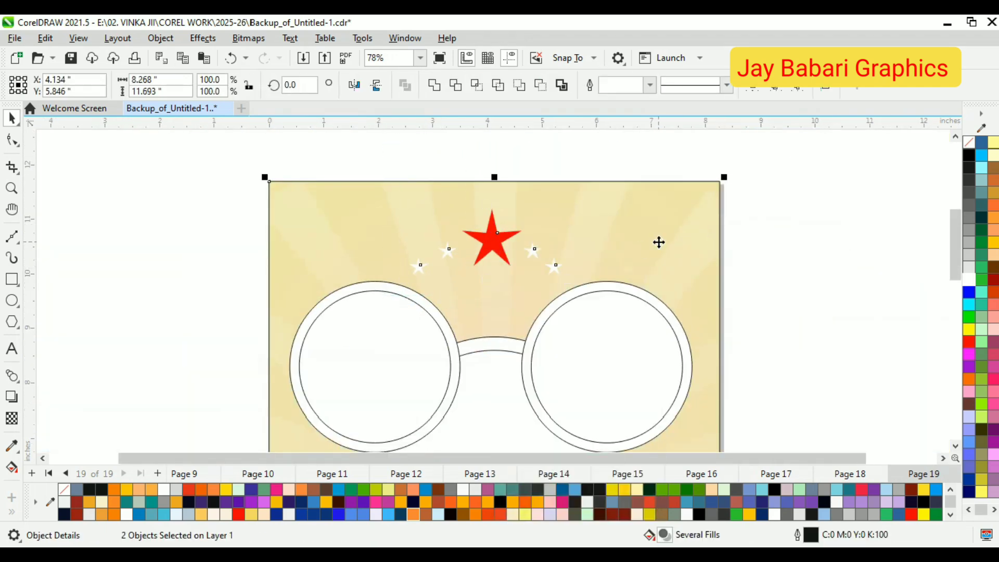
{"action": "key", "text": "c"}
{"action": "left_click", "coordinate": [968, 291]}
{"action": "key", "text": "ctrl+z"}
{"action": "key", "text": "Escape"}
{"action": "scroll", "coordinate": [510, 250], "scroll_direction": "up", "scroll_amount": 1}
{"action": "left_click", "coordinate": [501, 252]}
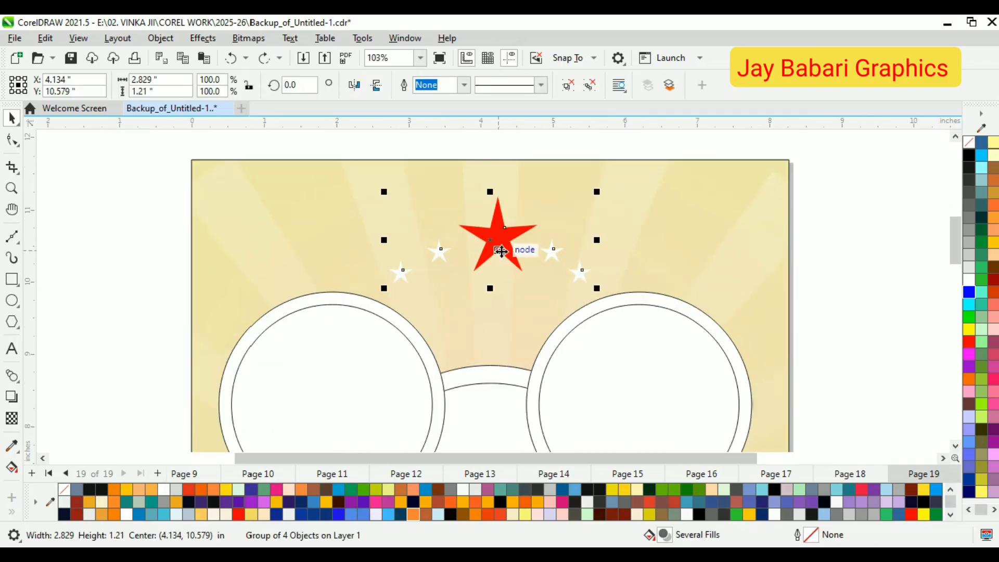
Step: Move the star group slightly down toward the circles
{"action": "scroll", "coordinate": [501, 251], "scroll_direction": "up", "scroll_amount": 1}
{"action": "left_click_drag", "start_coordinate": [498, 251], "coordinate": [500, 258]}
{"action": "scroll", "coordinate": [501, 259], "scroll_direction": "down", "scroll_amount": 2}
{"action": "left_click", "coordinate": [829, 219]}
{"action": "scroll", "coordinate": [359, 178], "scroll_direction": "down", "scroll_amount": 1}
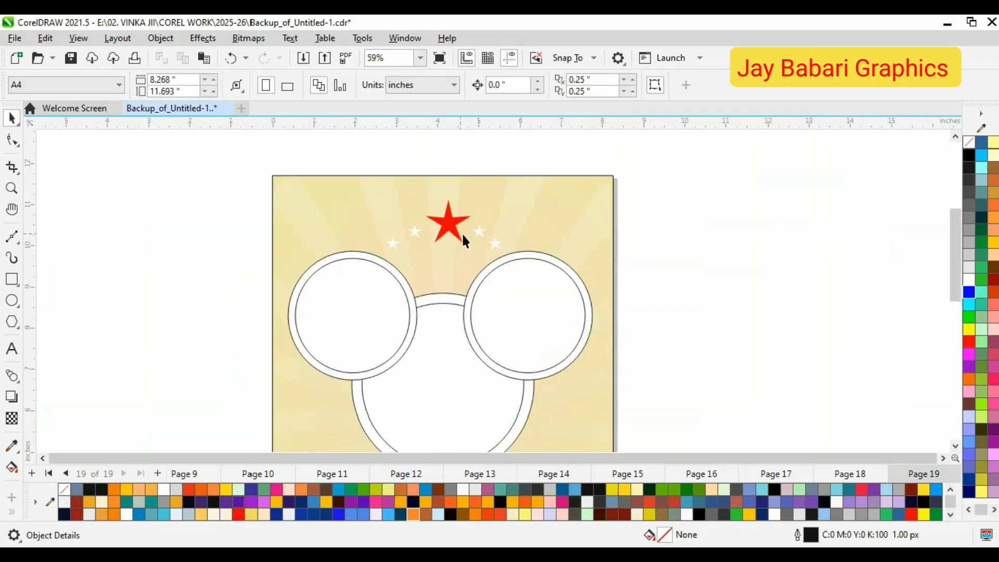
Step: Move the group of three food photos up beside the poster and ungroup it
{"action": "scroll", "coordinate": [460, 237], "scroll_direction": "up", "scroll_amount": 1}
{"action": "scroll", "coordinate": [319, 241], "scroll_direction": "down", "scroll_amount": 3}
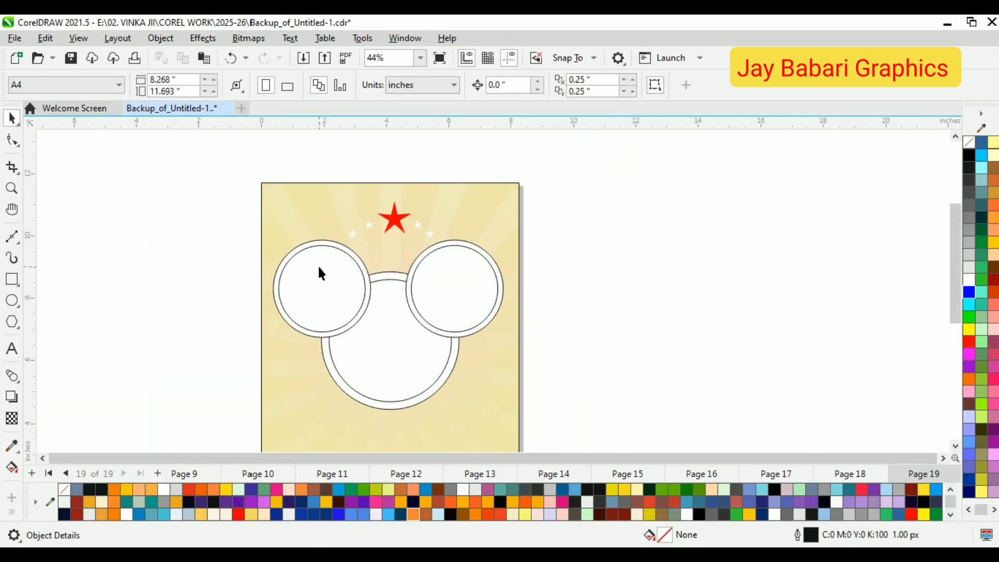
{"action": "scroll", "coordinate": [543, 216], "scroll_direction": "down", "scroll_amount": 5}
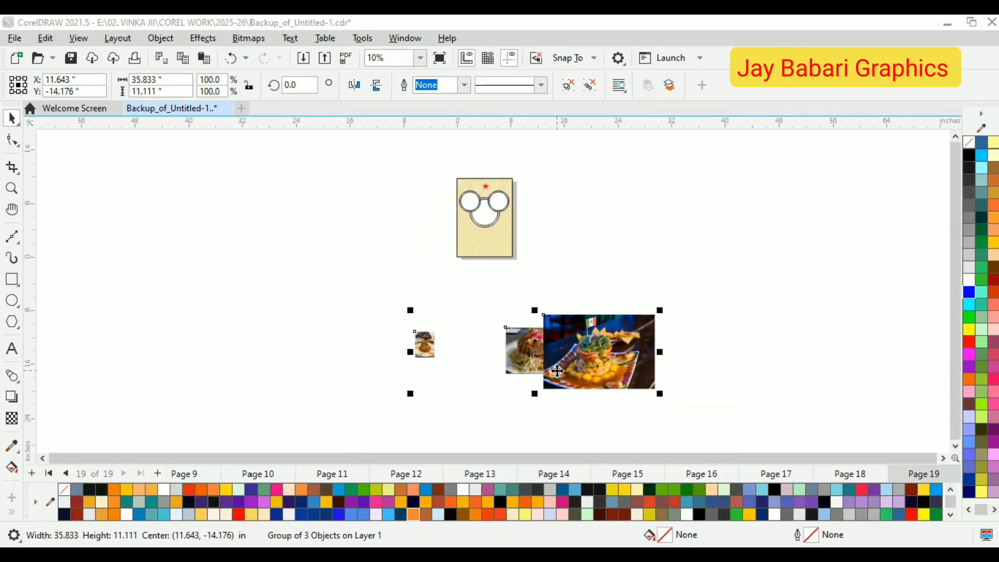
{"action": "left_click", "coordinate": [606, 353]}
{"action": "left_click_drag", "start_coordinate": [606, 354], "coordinate": [602, 213]}
{"action": "scroll", "coordinate": [551, 218], "scroll_direction": "up", "scroll_amount": 2}
{"action": "scroll", "coordinate": [541, 217], "scroll_direction": "up", "scroll_amount": 1}
{"action": "right_click", "coordinate": [553, 236]}
{"action": "left_click", "coordinate": [663, 159]}
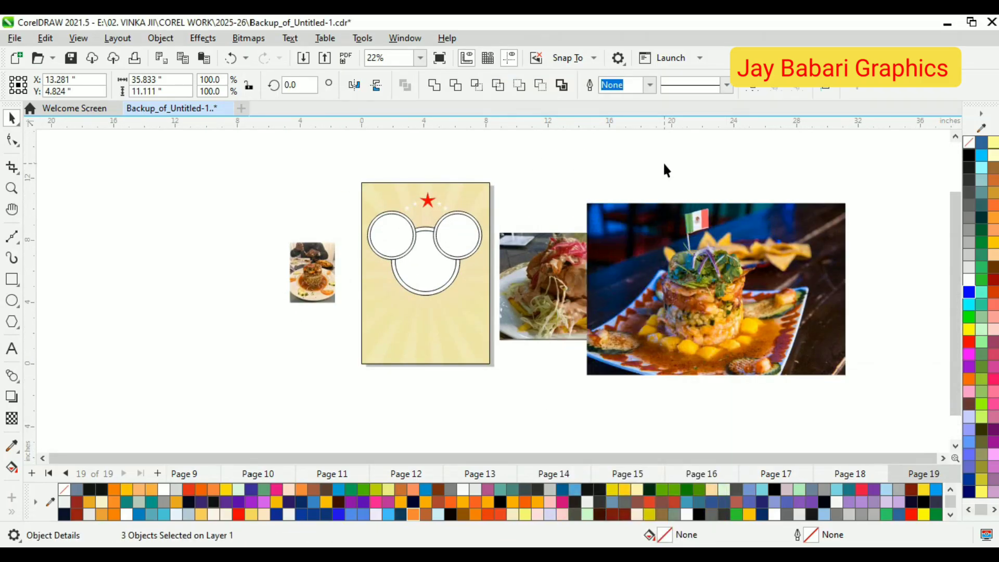
Step: Try to PowerClip the large photo of the dish with the flag inside the grouped large circle frame
{"action": "left_click", "coordinate": [673, 276]}
{"action": "right_click", "coordinate": [673, 276]}
{"action": "left_click", "coordinate": [736, 326]}
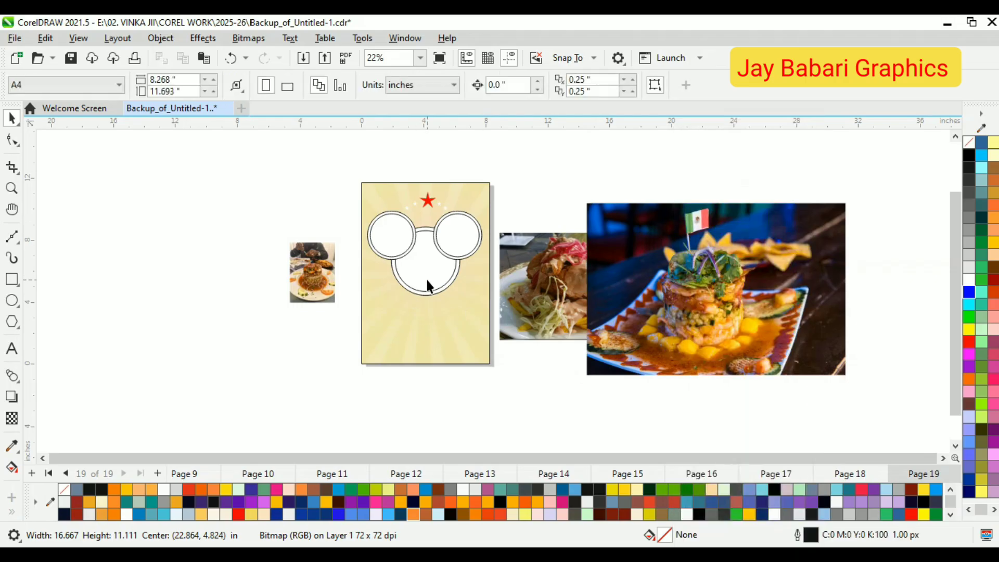
{"action": "left_click", "coordinate": [427, 281]}
{"action": "key", "text": "ctrl+z"}
{"action": "left_click", "coordinate": [540, 173]}
Step: Select all three double-circle frames and ungroup them fully into separate circles
{"action": "left_click", "coordinate": [448, 237]}
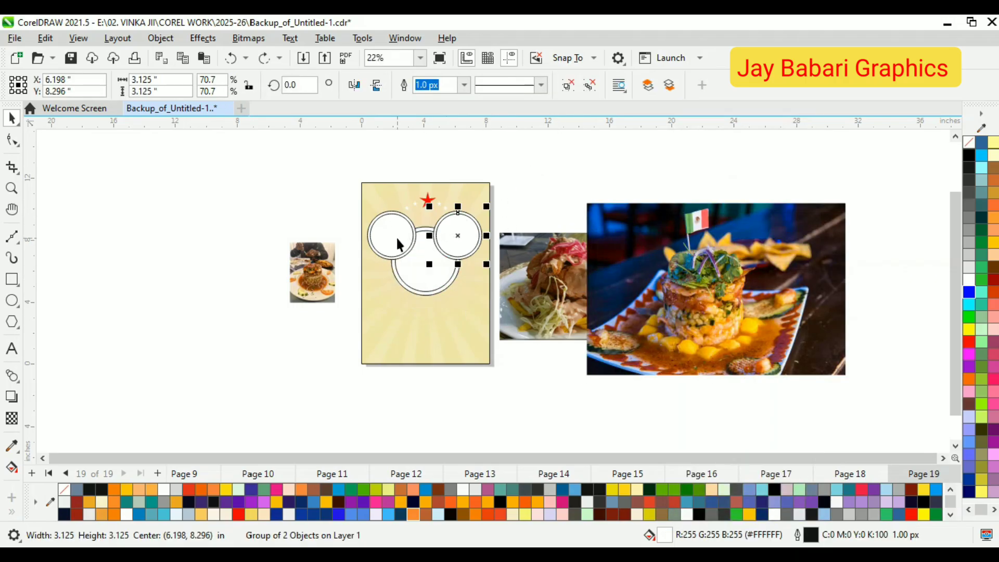
{"action": "left_click", "coordinate": [396, 237], "text": "shift"}
{"action": "left_click", "coordinate": [429, 276], "text": "shift"}
{"action": "right_click", "coordinate": [441, 256]}
{"action": "left_click", "coordinate": [479, 200]}
{"action": "right_click", "coordinate": [435, 238]}
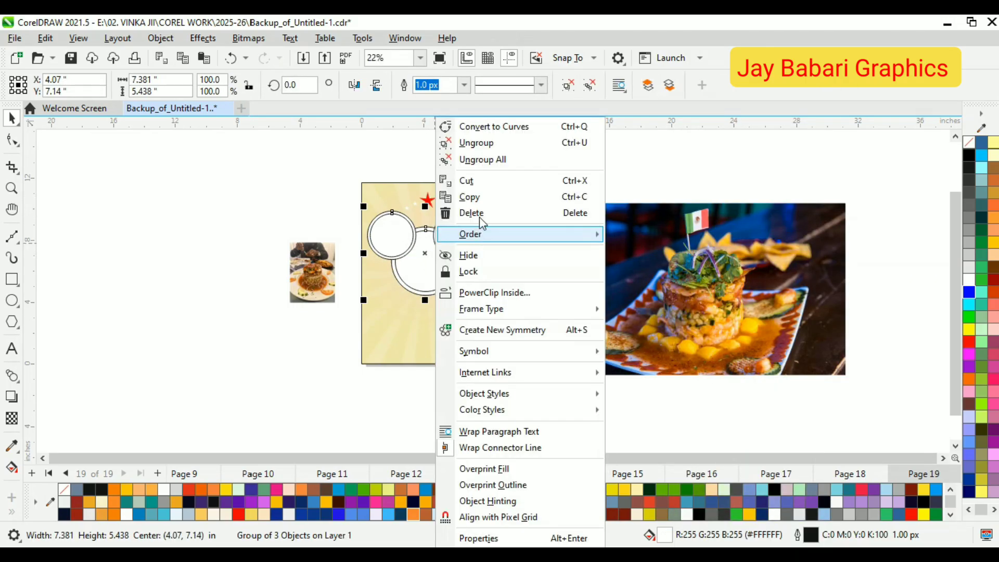
{"action": "left_click", "coordinate": [484, 160]}
{"action": "left_click", "coordinate": [555, 160]}
Step: PowerClip the large photo of the dish with the flag inside the large frame's inner circle
{"action": "left_click", "coordinate": [702, 290]}
{"action": "right_click", "coordinate": [702, 290]}
{"action": "left_click", "coordinate": [762, 324]}
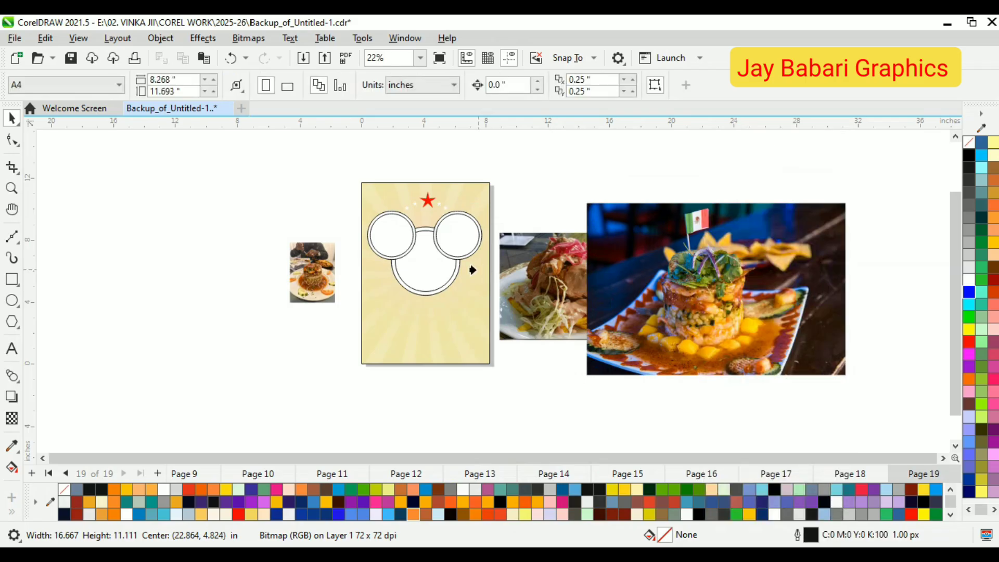
{"action": "left_click", "coordinate": [429, 273]}
Step: PowerClip the medium-sized food photo inside the upper-left frame's inner circle
{"action": "left_click", "coordinate": [603, 281]}
{"action": "right_click", "coordinate": [602, 281]}
{"action": "left_click", "coordinate": [662, 324]}
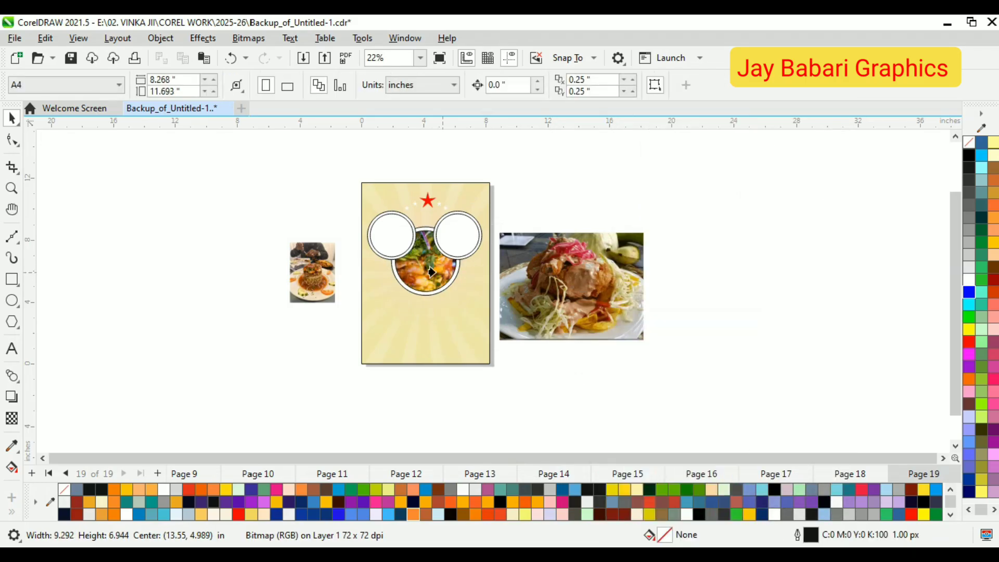
{"action": "left_click", "coordinate": [397, 237]}
Step: PowerClip the smallest food photo inside the upper-right frame's inner circle
{"action": "left_click", "coordinate": [300, 296]}
{"action": "right_click", "coordinate": [317, 276]}
{"action": "left_click", "coordinate": [380, 324]}
{"action": "left_click", "coordinate": [392, 235]}
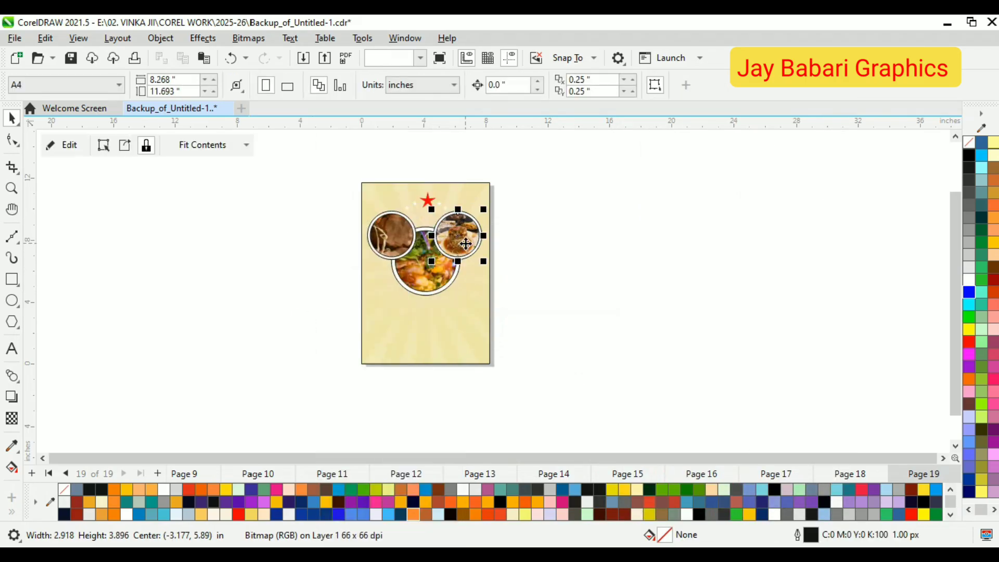
Step: Edit the upper-left frame's PowerClip contents, resizing the chicken photo to about 2.98 × 3.04 in and positioning it to fill the circle
{"action": "scroll", "coordinate": [376, 204], "scroll_direction": "up", "scroll_amount": 3}
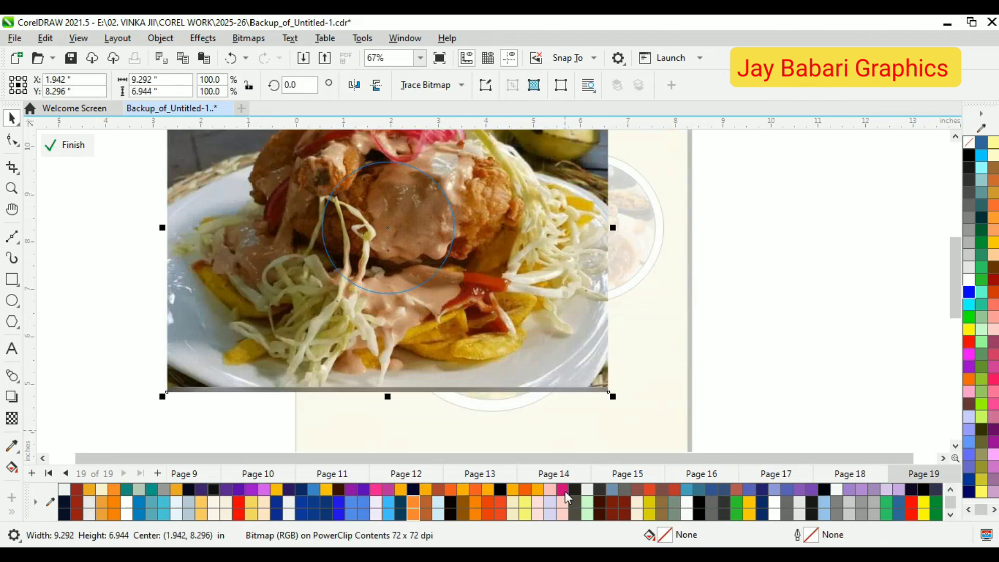
{"action": "scroll", "coordinate": [515, 276], "scroll_direction": "down", "scroll_amount": 2}
{"action": "scroll", "coordinate": [507, 229], "scroll_direction": "up", "scroll_amount": 1}
{"action": "left_click_drag", "start_coordinate": [593, 409], "coordinate": [492, 350]}
{"action": "scroll", "coordinate": [438, 297], "scroll_direction": "up", "scroll_amount": 1}
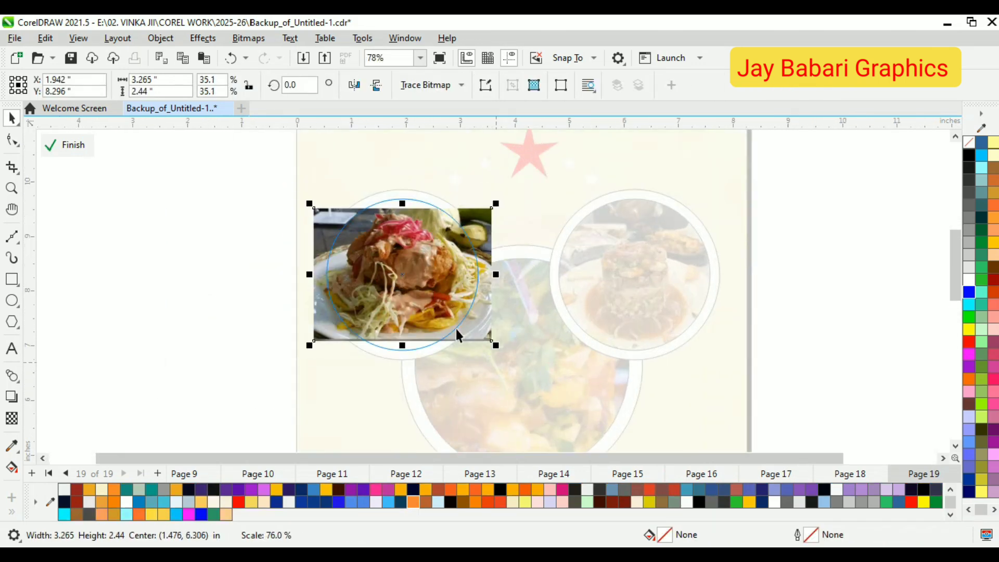
{"action": "scroll", "coordinate": [416, 276], "scroll_direction": "up", "scroll_amount": 1}
{"action": "left_click_drag", "start_coordinate": [400, 381], "coordinate": [401, 419]}
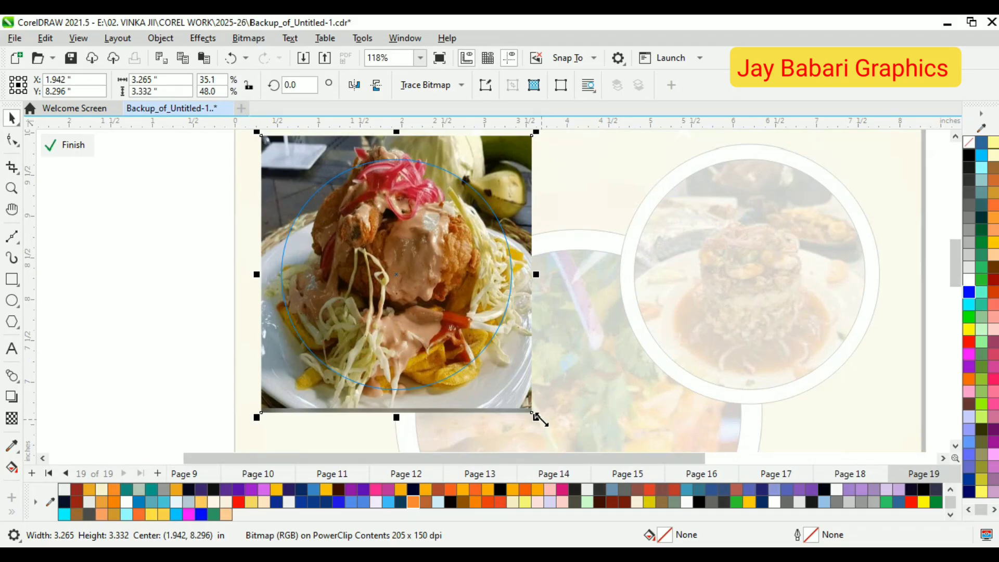
{"action": "left_click_drag", "start_coordinate": [538, 418], "coordinate": [526, 414]}
{"action": "left_click_drag", "start_coordinate": [484, 355], "coordinate": [484, 364]}
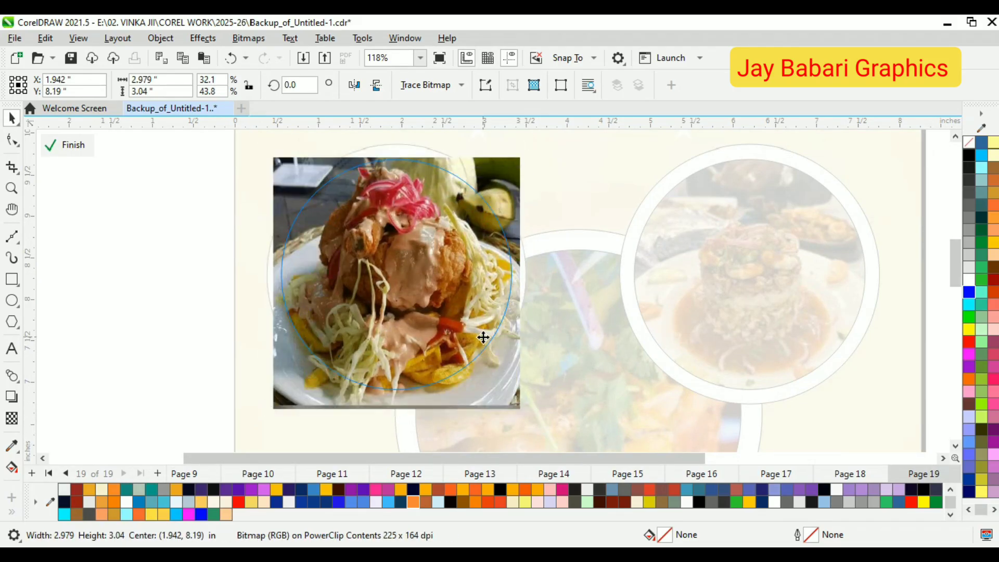
{"action": "left_click", "coordinate": [73, 144]}
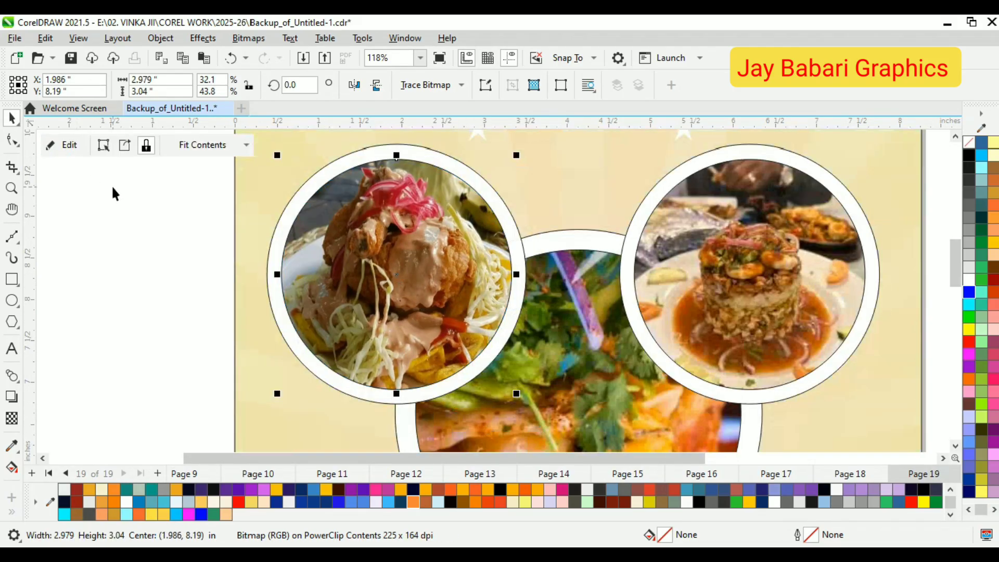
Step: Edit the upper-right frame's PowerClip contents and move its photo upward so the plated dish fills the circle
{"action": "left_click", "coordinate": [111, 194]}
{"action": "scroll", "coordinate": [508, 229], "scroll_direction": "down", "scroll_amount": 1}
{"action": "left_click", "coordinate": [540, 279]}
{"action": "left_click", "coordinate": [63, 144]}
{"action": "left_click", "coordinate": [660, 267]}
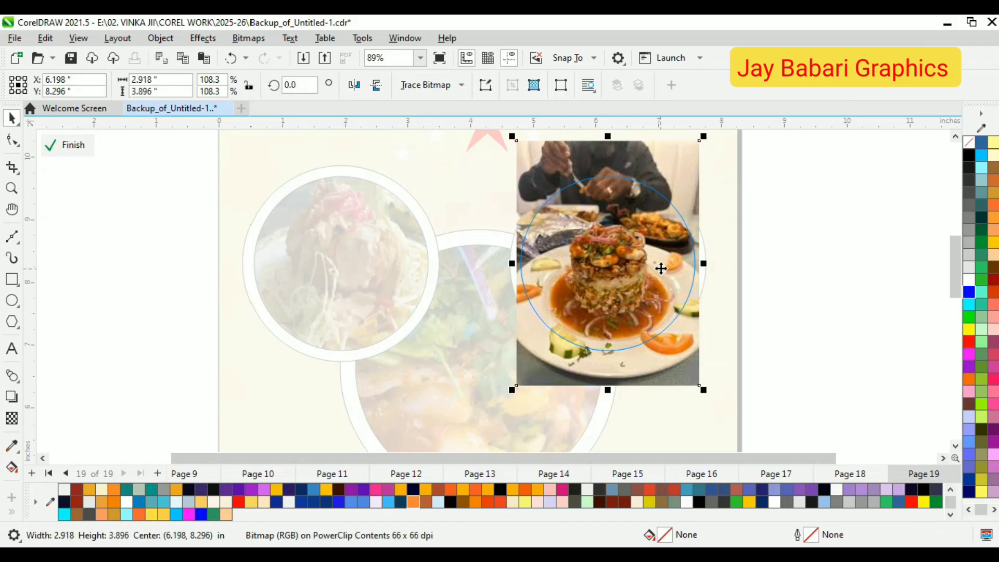
{"action": "scroll", "coordinate": [660, 267], "scroll_direction": "up", "scroll_amount": 1}
{"action": "left_click_drag", "start_coordinate": [657, 269], "coordinate": [656, 261]}
{"action": "left_click_drag", "start_coordinate": [633, 302], "coordinate": [629, 278]}
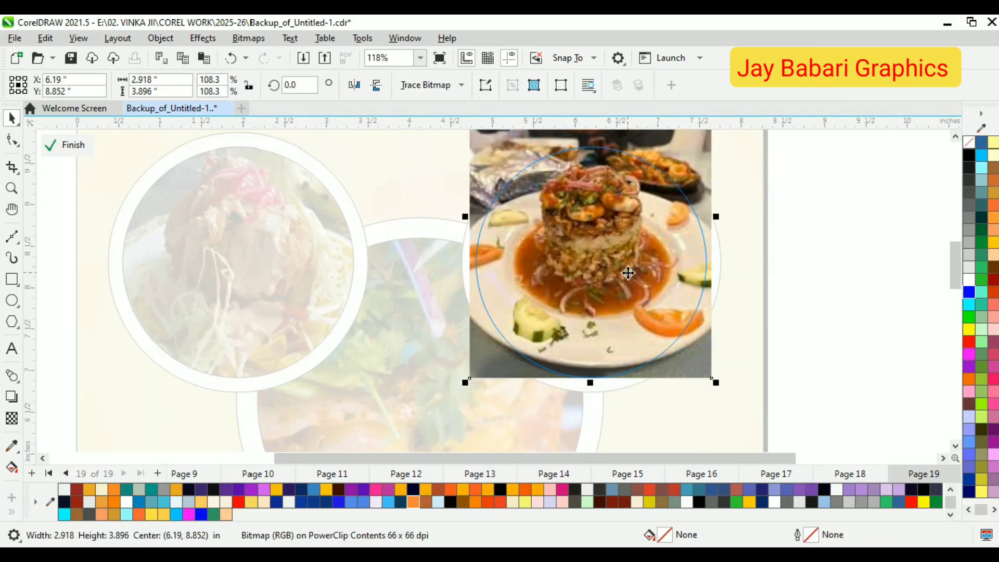
{"action": "left_click", "coordinate": [73, 145]}
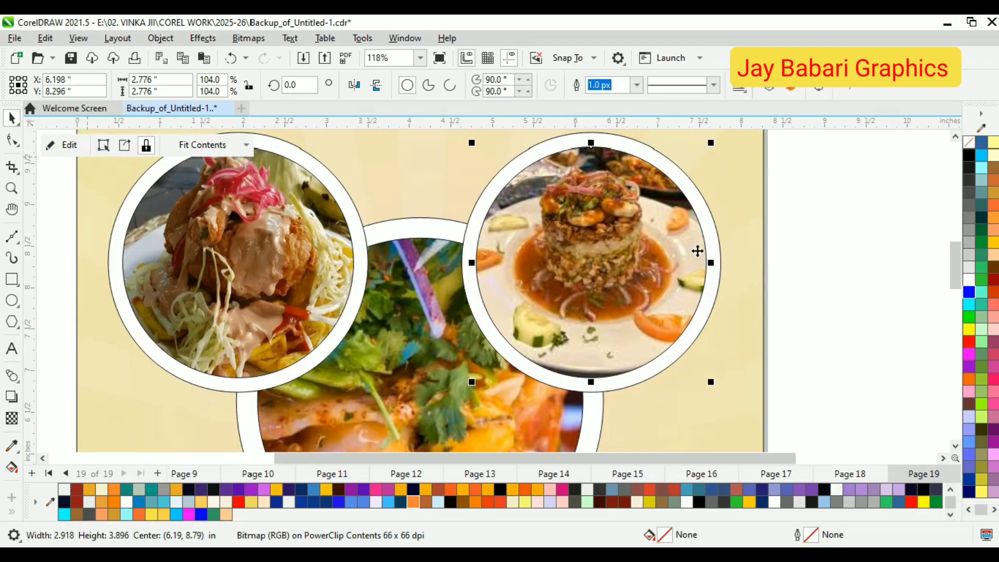
Step: Open the large frame's PowerClip contents and shrink the flag dish photo to about 6.68 × 4.46 in
{"action": "left_click", "coordinate": [811, 260]}
{"action": "scroll", "coordinate": [473, 284], "scroll_direction": "down", "scroll_amount": 2}
{"action": "scroll", "coordinate": [349, 338], "scroll_direction": "up", "scroll_amount": 1}
{"action": "left_click", "coordinate": [385, 357]}
{"action": "left_click", "coordinate": [63, 146]}
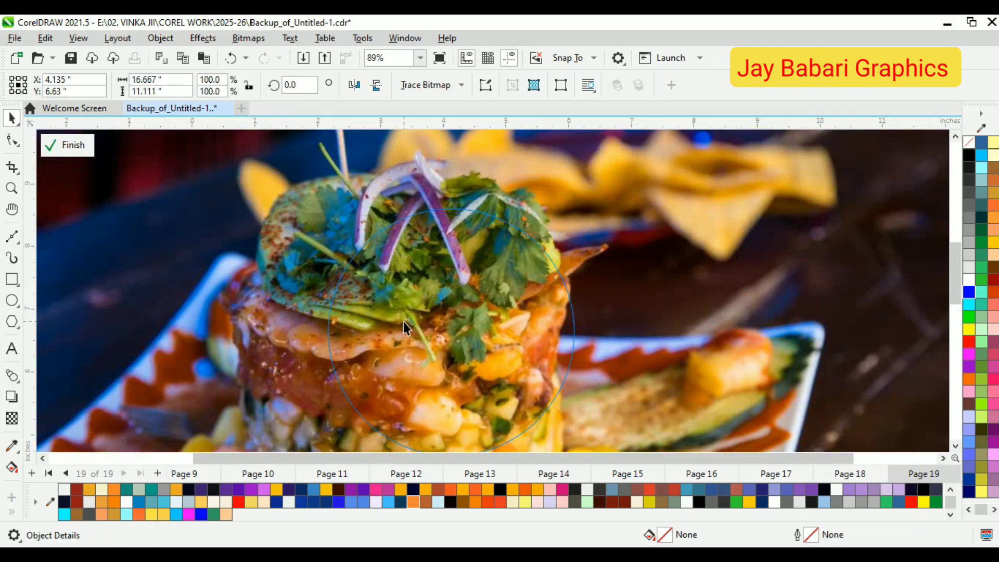
{"action": "scroll", "coordinate": [581, 346], "scroll_direction": "down", "scroll_amount": 3}
{"action": "left_click_drag", "start_coordinate": [603, 403], "coordinate": [508, 363]}
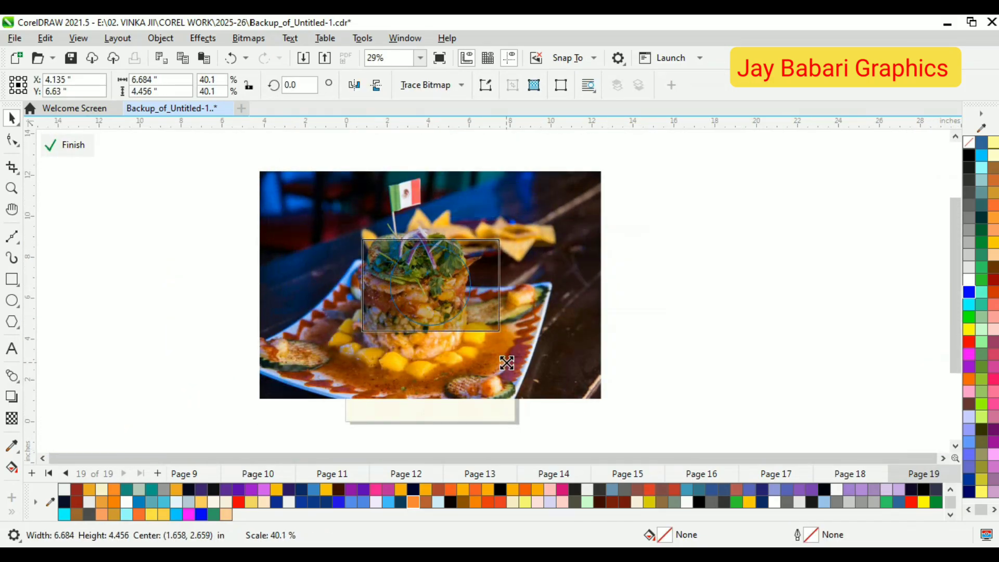
Step: Position the flag dish within the large circle, enlarge its photo to about 7.64 × 5.09 in, and finish editing the PowerClip
{"action": "scroll", "coordinate": [441, 288], "scroll_direction": "up", "scroll_amount": 3}
{"action": "left_click_drag", "start_coordinate": [444, 289], "coordinate": [443, 285]}
{"action": "left_click_drag", "start_coordinate": [553, 338], "coordinate": [562, 344]}
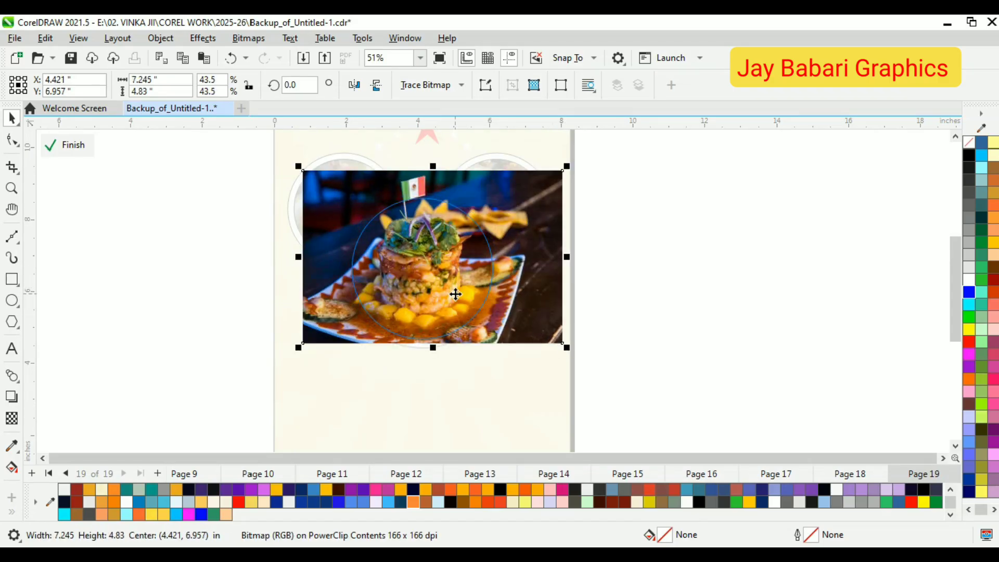
{"action": "left_click_drag", "start_coordinate": [454, 293], "coordinate": [442, 279]}
{"action": "scroll", "coordinate": [451, 287], "scroll_direction": "up", "scroll_amount": 1}
{"action": "scroll", "coordinate": [450, 294], "scroll_direction": "up", "scroll_amount": 1}
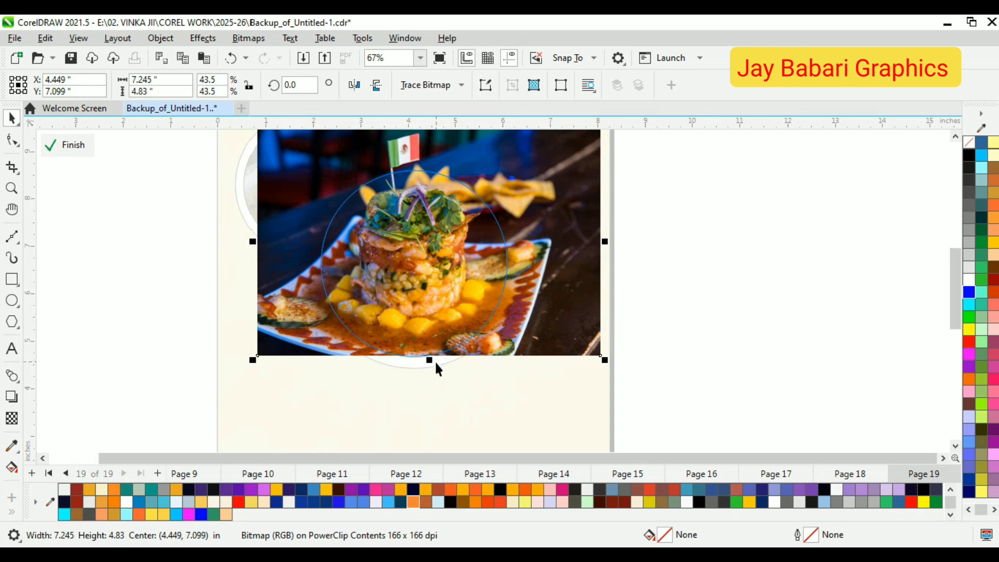
{"action": "left_click_drag", "start_coordinate": [603, 361], "coordinate": [603, 362]}
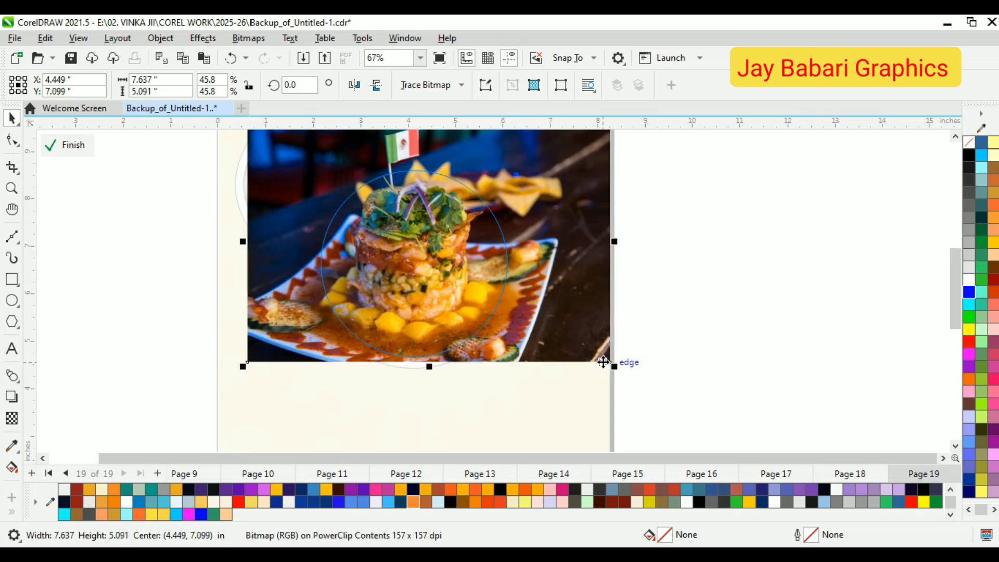
{"action": "left_click", "coordinate": [71, 142]}
Step: Group all the circles of the three photo frames and remove their outlines
{"action": "scroll", "coordinate": [403, 220], "scroll_direction": "down", "scroll_amount": 3}
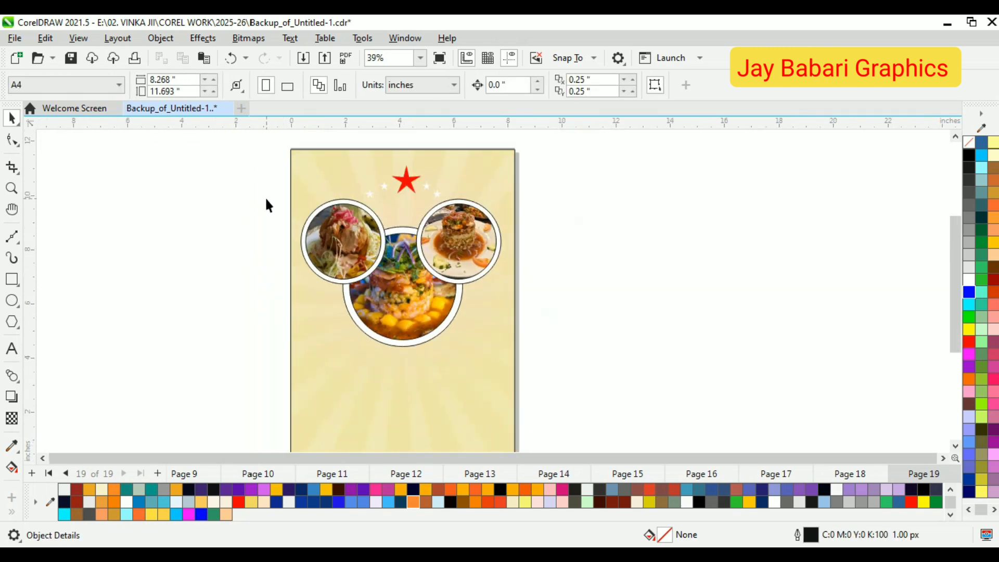
{"action": "left_click_drag", "start_coordinate": [537, 349], "coordinate": [537, 349]}
{"action": "right_click", "coordinate": [451, 153]}
{"action": "left_click", "coordinate": [483, 197]}
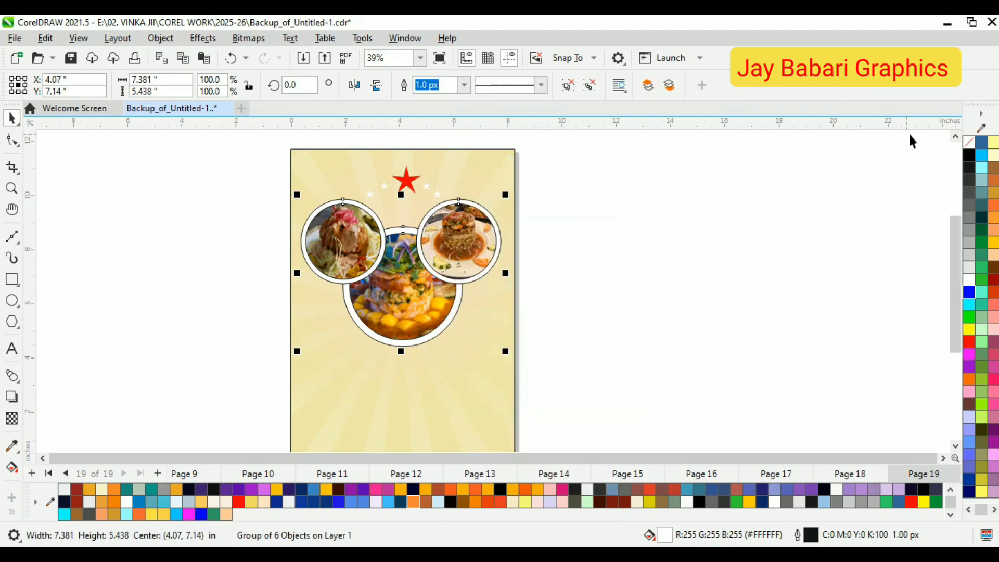
{"action": "left_click", "coordinate": [776, 283]}
Step: Ungroup the photo frames and group the two circles of the upper-right frame
{"action": "scroll", "coordinate": [392, 217], "scroll_direction": "up", "scroll_amount": 3}
{"action": "left_click", "coordinate": [457, 236]}
{"action": "right_click", "coordinate": [457, 236]}
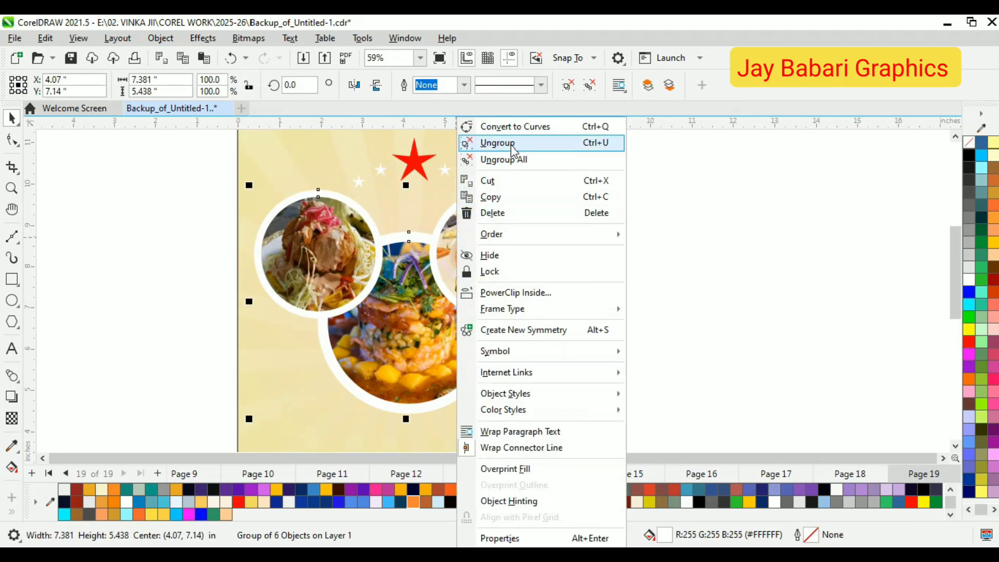
{"action": "left_click", "coordinate": [512, 145]}
{"action": "key", "text": "Escape"}
{"action": "left_click_drag", "start_coordinate": [439, 333], "coordinate": [421, 332]}
{"action": "key", "text": "ctrl+g"}
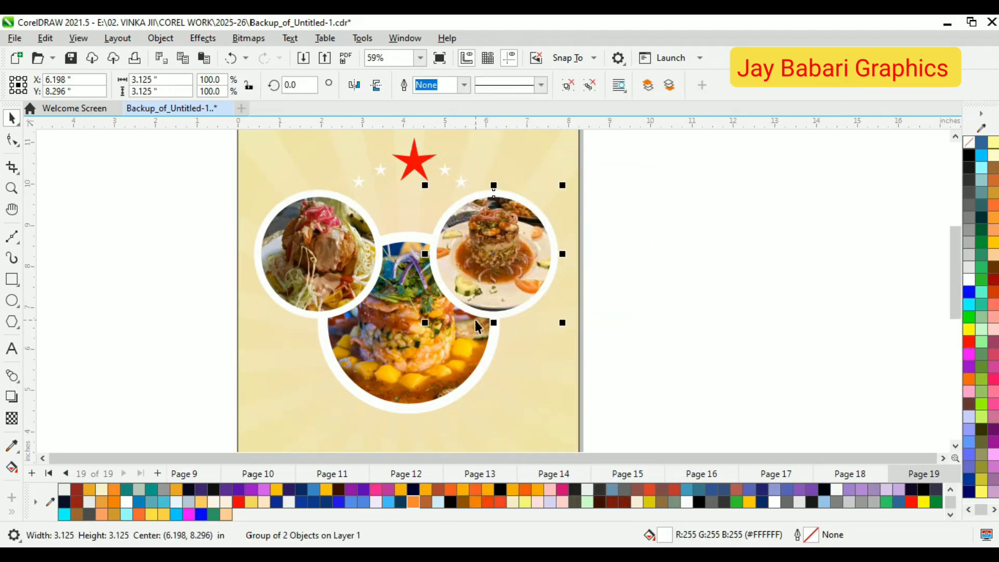
Step: Group the two circles of the upper-left frame, and likewise the two circles of the large frame
{"action": "left_click_drag", "start_coordinate": [187, 178], "coordinate": [392, 328]}
{"action": "right_click", "coordinate": [354, 264]}
{"action": "left_click", "coordinate": [405, 197]}
{"action": "left_click", "coordinate": [145, 241]}
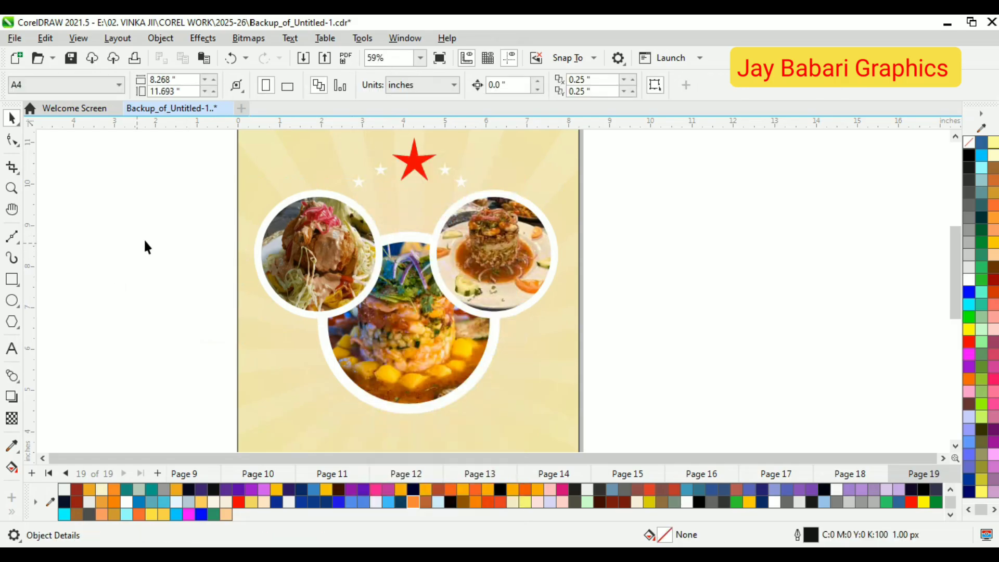
{"action": "left_click_drag", "start_coordinate": [489, 374], "coordinate": [512, 418]}
{"action": "right_click", "coordinate": [451, 358]}
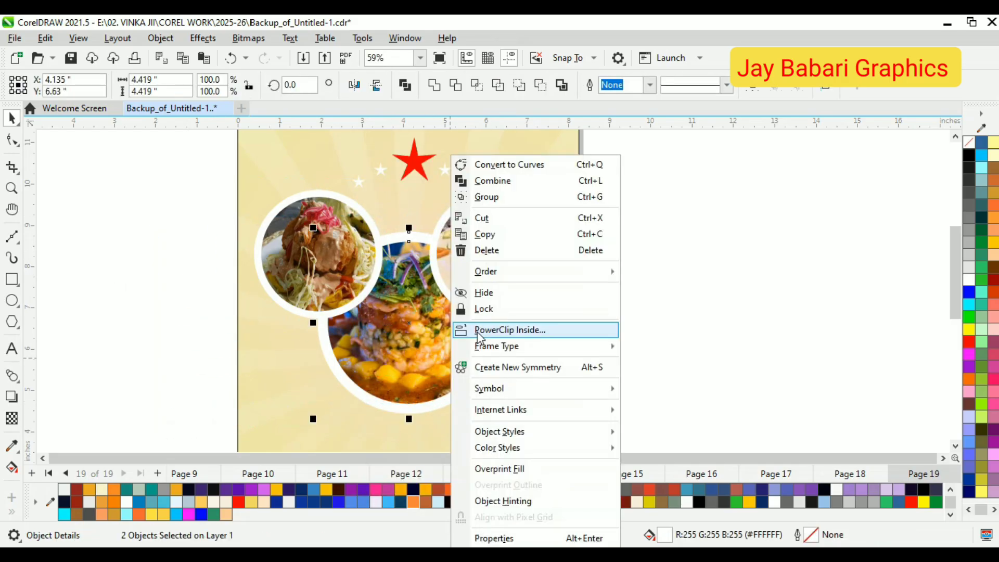
{"action": "left_click", "coordinate": [503, 202]}
{"action": "left_click", "coordinate": [198, 262]}
Step: Group the three photo frames together and centre them horizontally on the poster background
{"action": "scroll", "coordinate": [333, 239], "scroll_direction": "down", "scroll_amount": 2}
{"action": "scroll", "coordinate": [400, 216], "scroll_direction": "down", "scroll_amount": 1}
{"action": "scroll", "coordinate": [396, 298], "scroll_direction": "up", "scroll_amount": 1}
{"action": "left_click", "coordinate": [331, 215]}
{"action": "left_click", "coordinate": [398, 271], "text": "shift"}
{"action": "left_click", "coordinate": [490, 226], "text": "shift"}
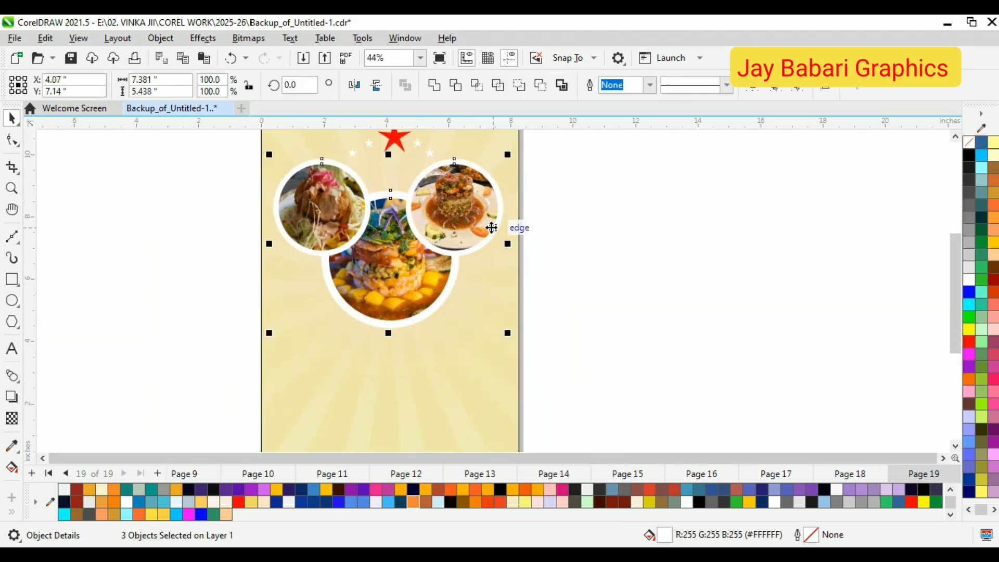
{"action": "key", "text": "ctrl+g"}
{"action": "left_click", "coordinate": [475, 393], "text": "shift"}
{"action": "key", "text": "c"}
{"action": "left_click", "coordinate": [616, 377]}
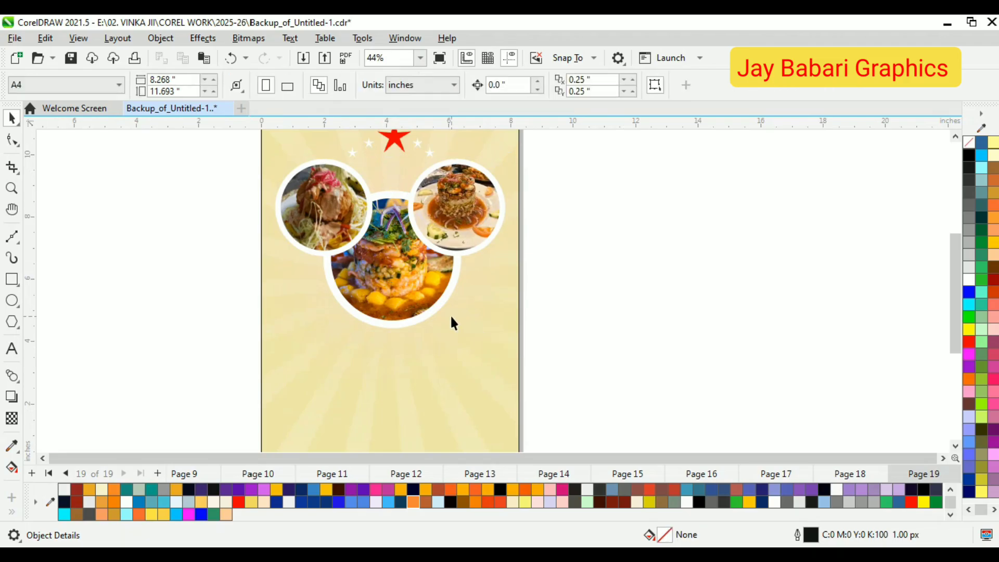
Step: Draw a rectangle about 5.54 × 0.99 in at the large frame's lower edge and centre it horizontally on the background
{"action": "scroll", "coordinate": [451, 315], "scroll_direction": "down", "scroll_amount": 1}
{"action": "scroll", "coordinate": [441, 233], "scroll_direction": "up", "scroll_amount": 1}
{"action": "left_click", "coordinate": [133, 555]}
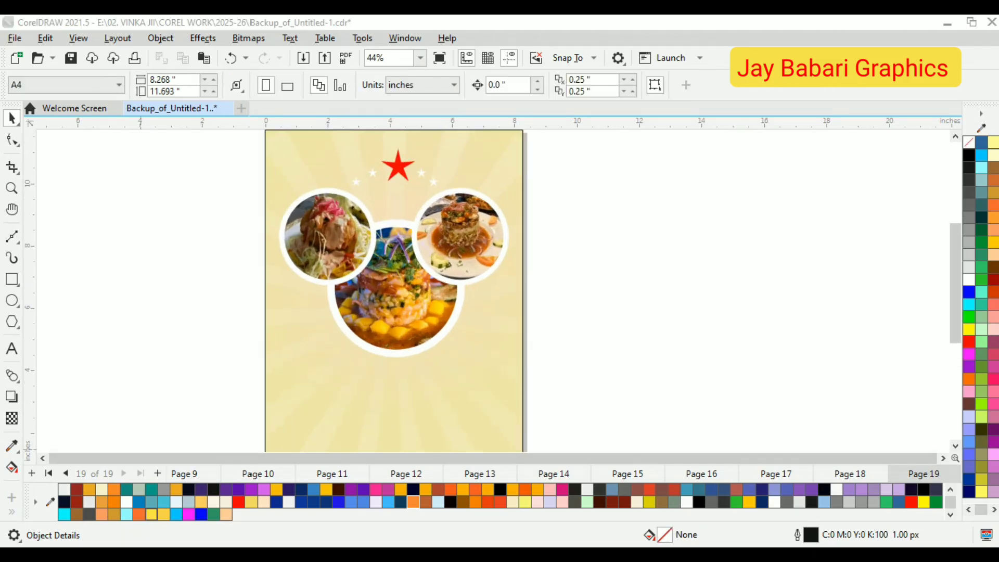
{"action": "left_click", "coordinate": [11, 280]}
{"action": "mouse_move", "coordinate": [315, 345]}
{"action": "left_mouse_down"}
{"action": "mouse_move", "coordinate": [409, 395]}
{"action": "mouse_move", "coordinate": [498, 370]}
{"action": "mouse_move", "coordinate": [487, 375]}
{"action": "left_mouse_up"}
{"action": "left_click", "coordinate": [12, 119]}
{"action": "scroll", "coordinate": [504, 404], "scroll_direction": "up", "scroll_amount": 1}
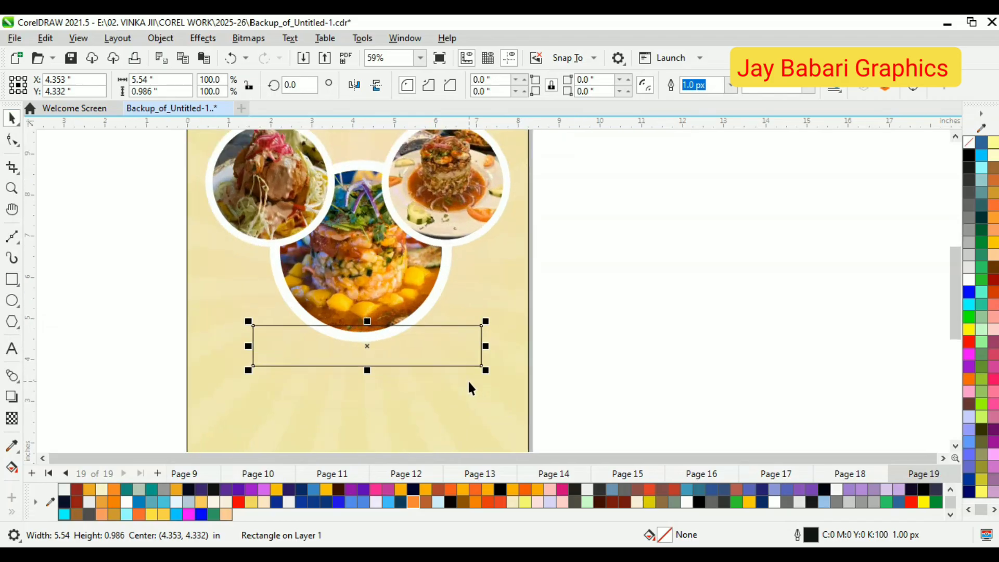
{"action": "left_click", "coordinate": [509, 398], "text": "shift"}
{"action": "key", "text": "c"}
Step: Fill the rectangle with white, remove its outline, and move it just below the large photo frame
{"action": "left_click", "coordinate": [470, 335]}
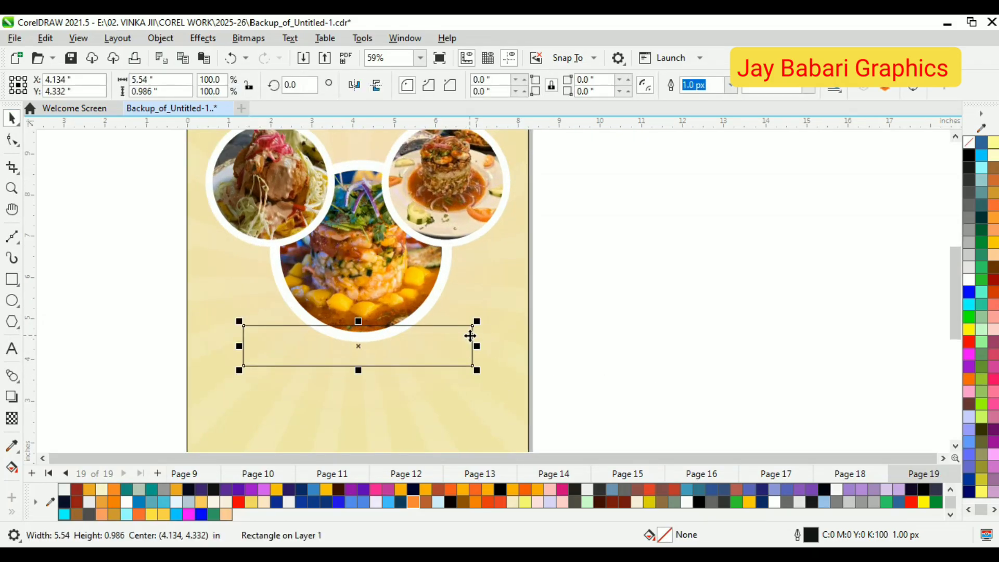
{"action": "left_click", "coordinate": [969, 279]}
{"action": "right_click", "coordinate": [969, 139]}
{"action": "left_click", "coordinate": [640, 248]}
{"action": "left_click_drag", "start_coordinate": [403, 333], "coordinate": [401, 354]}
{"action": "scroll", "coordinate": [320, 383], "scroll_direction": "up", "scroll_amount": 1}
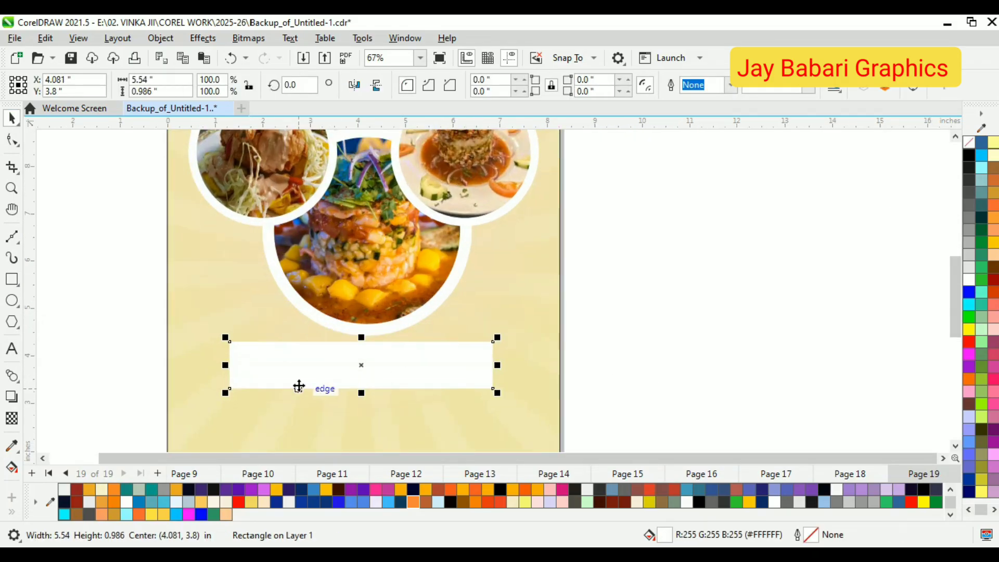
Step: Convert the white rectangle to curves for node editing with the Shape tool
{"action": "left_click", "coordinate": [137, 555]}
{"action": "left_click", "coordinate": [7, 141]}
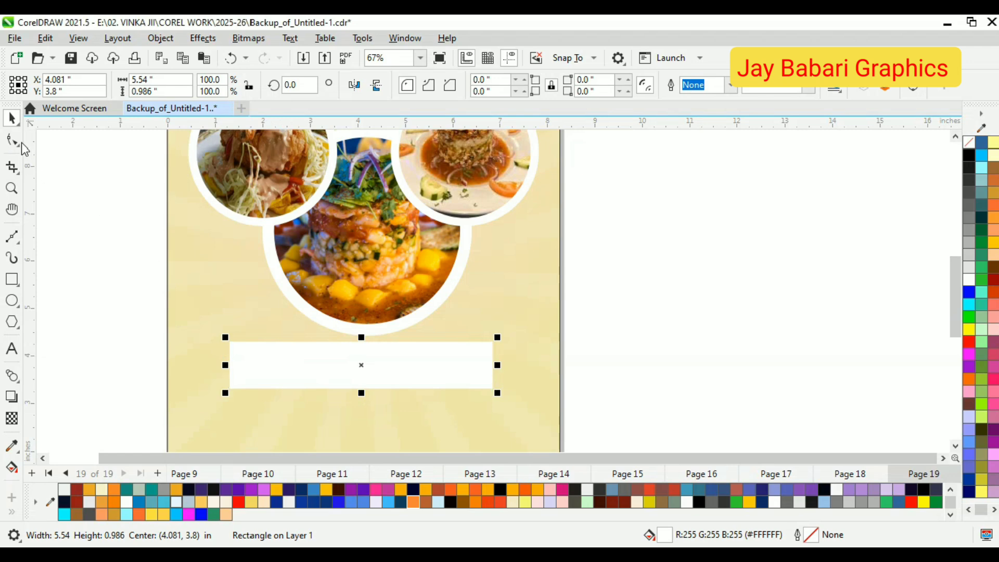
{"action": "right_click", "coordinate": [318, 374]}
{"action": "left_click", "coordinate": [367, 135]}
{"action": "left_click", "coordinate": [373, 371]}
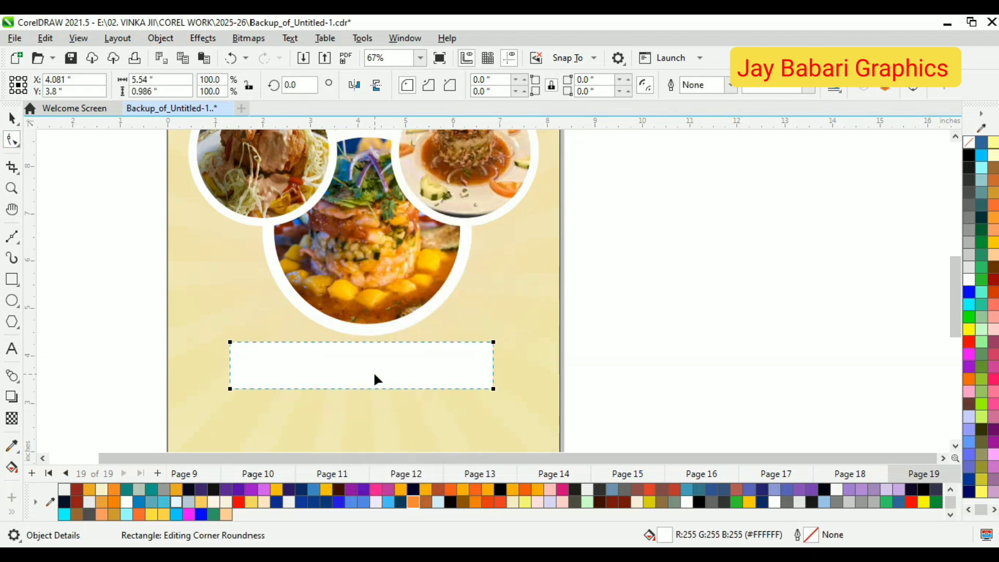
{"action": "right_click", "coordinate": [375, 370]}
{"action": "left_click", "coordinate": [410, 143]}
{"action": "scroll", "coordinate": [299, 362], "scroll_direction": "up", "scroll_amount": 2}
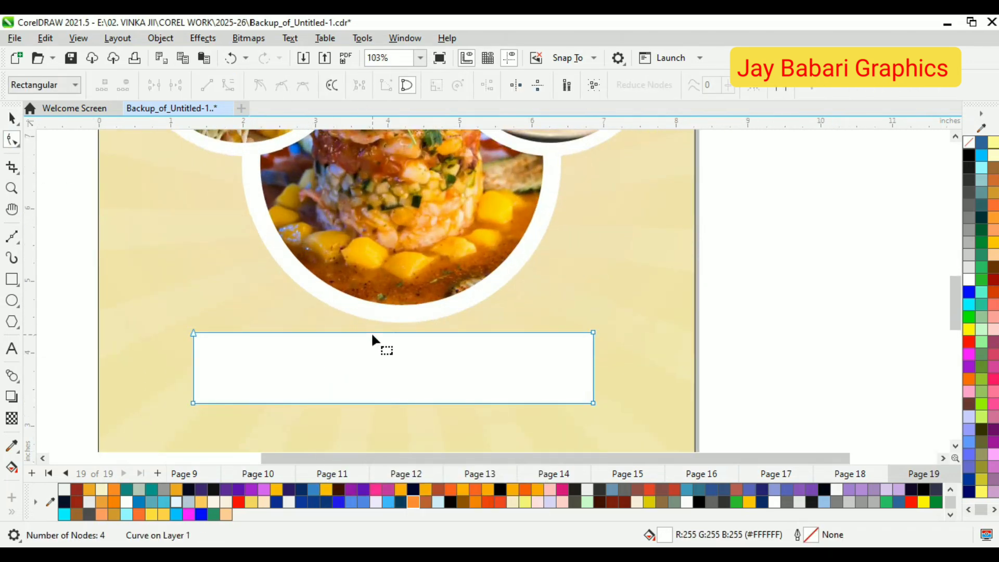
Step: Add a node midway along the white shape's upper and lower edges and pull each outward into a shallow point
{"action": "left_click", "coordinate": [341, 332]}
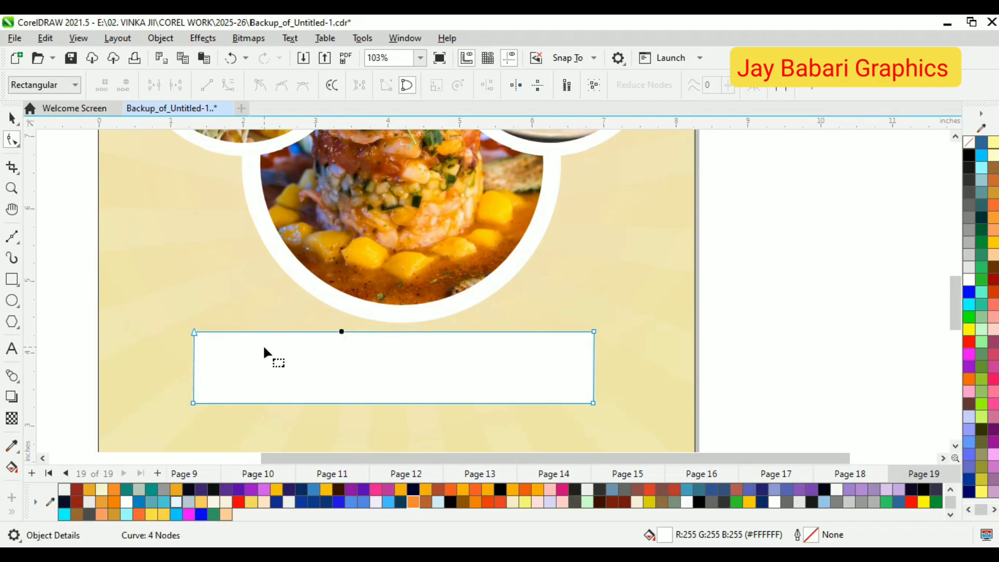
{"action": "left_click", "coordinate": [11, 119]}
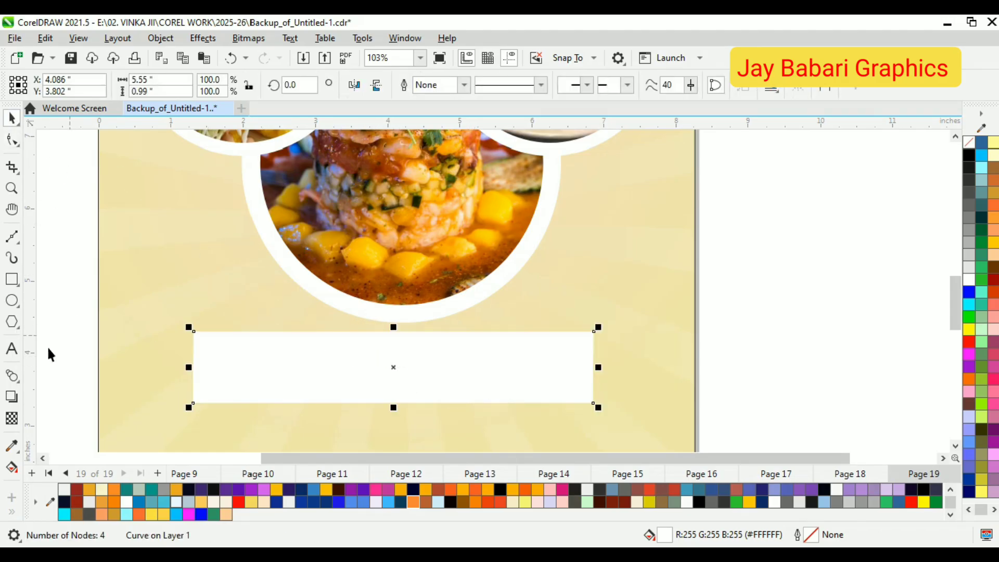
{"action": "left_click", "coordinate": [12, 139]}
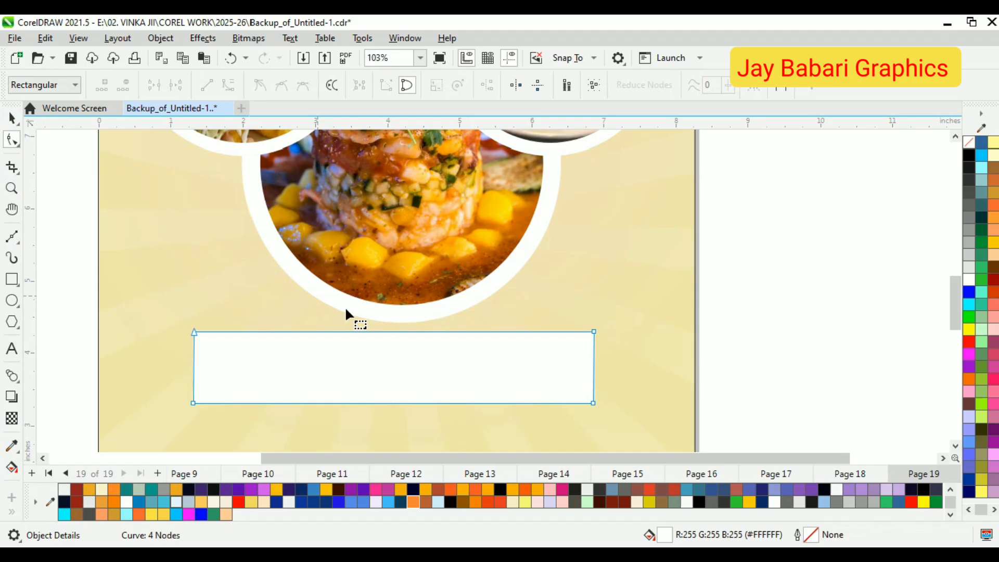
{"action": "double_click", "coordinate": [390, 331]}
{"action": "double_click", "coordinate": [386, 404]}
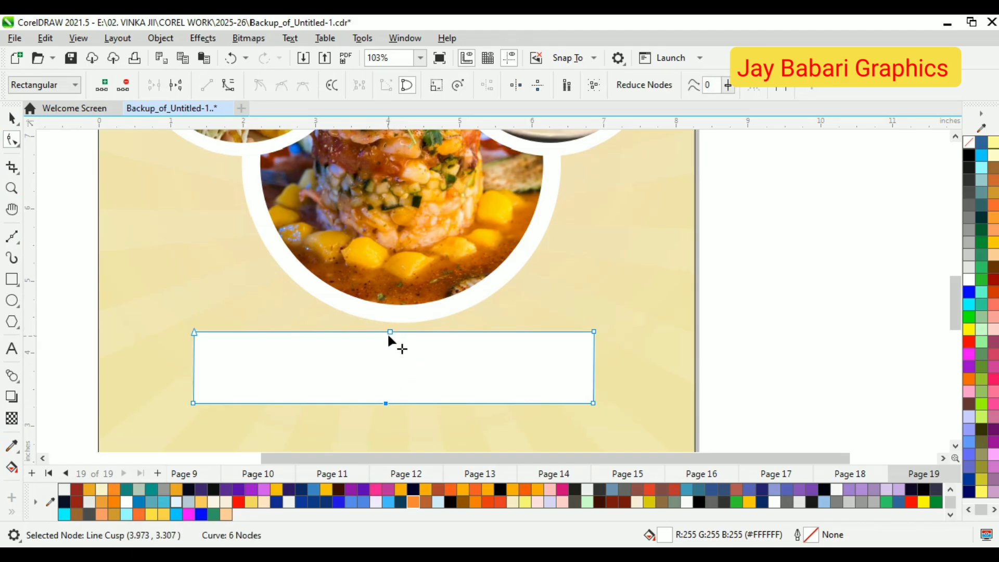
{"action": "left_click", "coordinate": [390, 331], "text": "shift"}
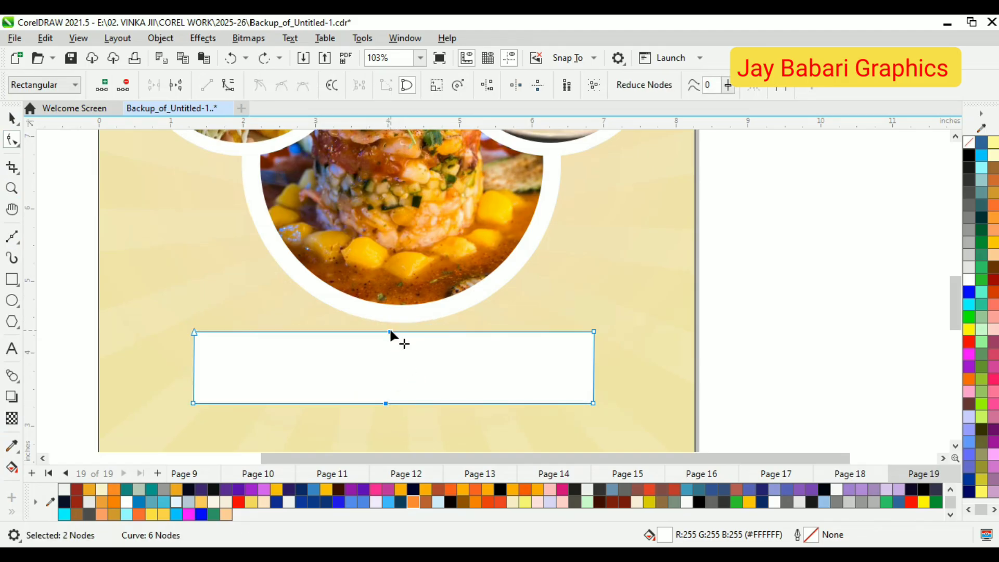
{"action": "left_click_drag", "start_coordinate": [389, 331], "coordinate": [388, 316]}
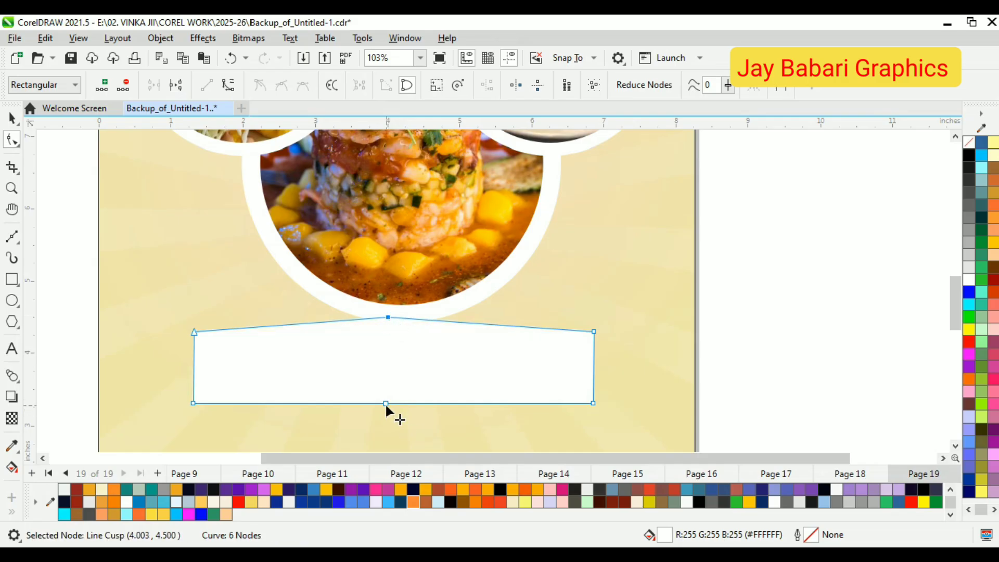
{"action": "left_click_drag", "start_coordinate": [386, 403], "coordinate": [387, 421]}
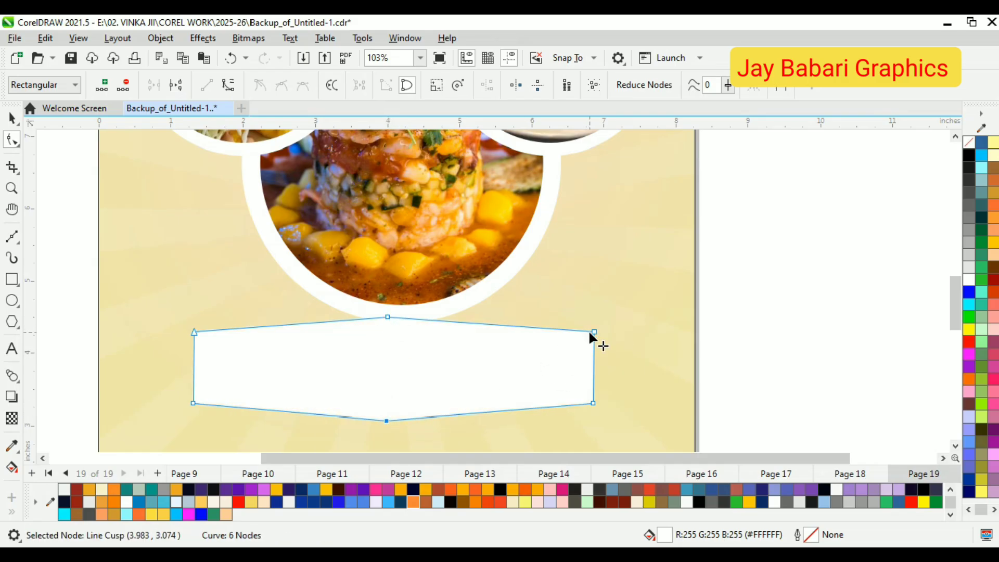
Step: Move the white banner's four corner nodes vertically inward to shorten its two side edges
{"action": "left_click_drag", "start_coordinate": [594, 331], "coordinate": [592, 338]}
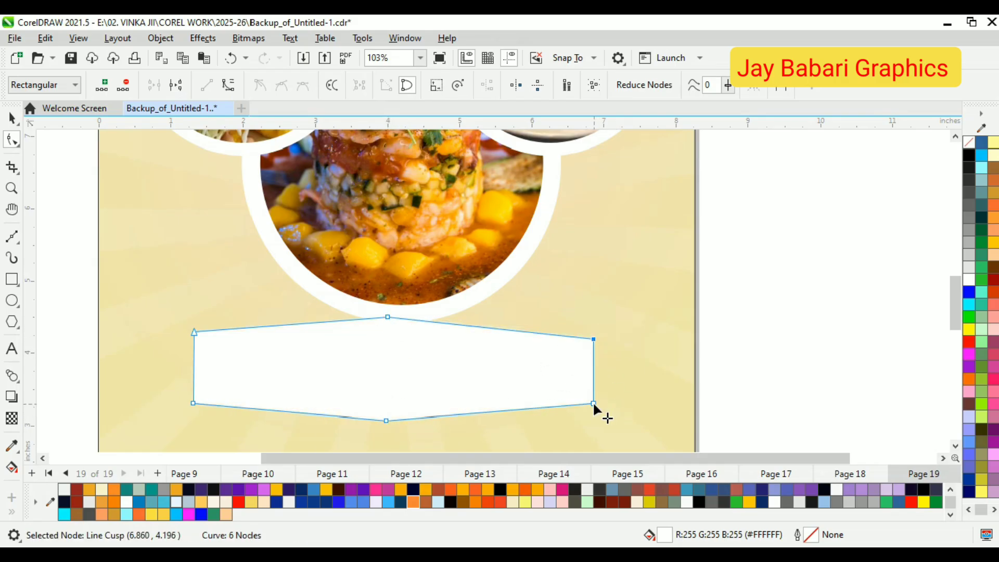
{"action": "left_click_drag", "start_coordinate": [592, 403], "coordinate": [592, 397]}
{"action": "left_click_drag", "start_coordinate": [195, 332], "coordinate": [201, 345]}
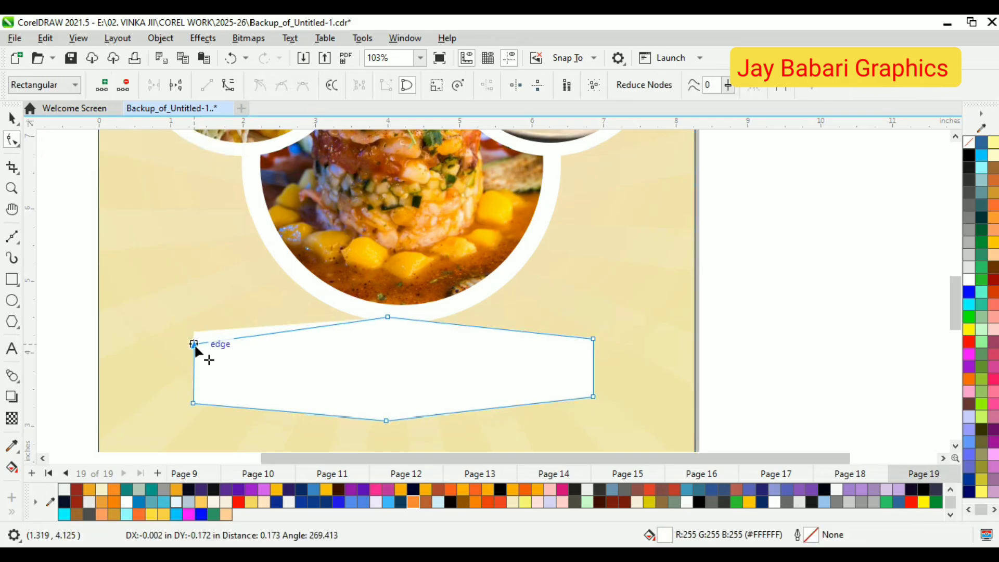
{"action": "left_click_drag", "start_coordinate": [194, 403], "coordinate": [195, 394]}
{"action": "left_click", "coordinate": [12, 119]}
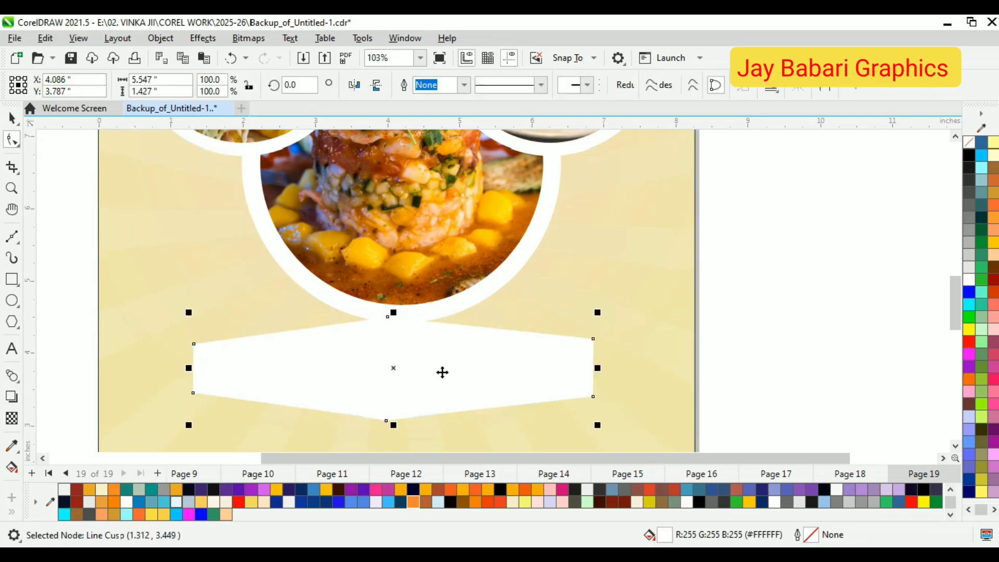
Step: Make an inner copy of the banner scaled to about 95.4% with a red outline, and fill the outer banner red
{"action": "left_click", "coordinate": [442, 372]}
{"action": "left_click", "coordinate": [486, 406]}
{"action": "left_click_drag", "start_coordinate": [596, 423], "coordinate": [592, 429]}
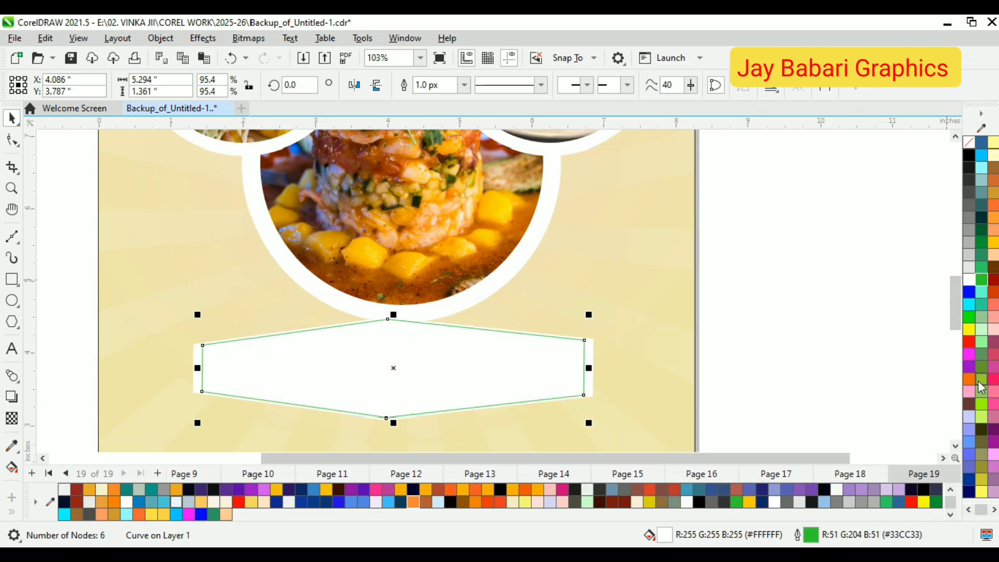
{"action": "right_click", "coordinate": [968, 342]}
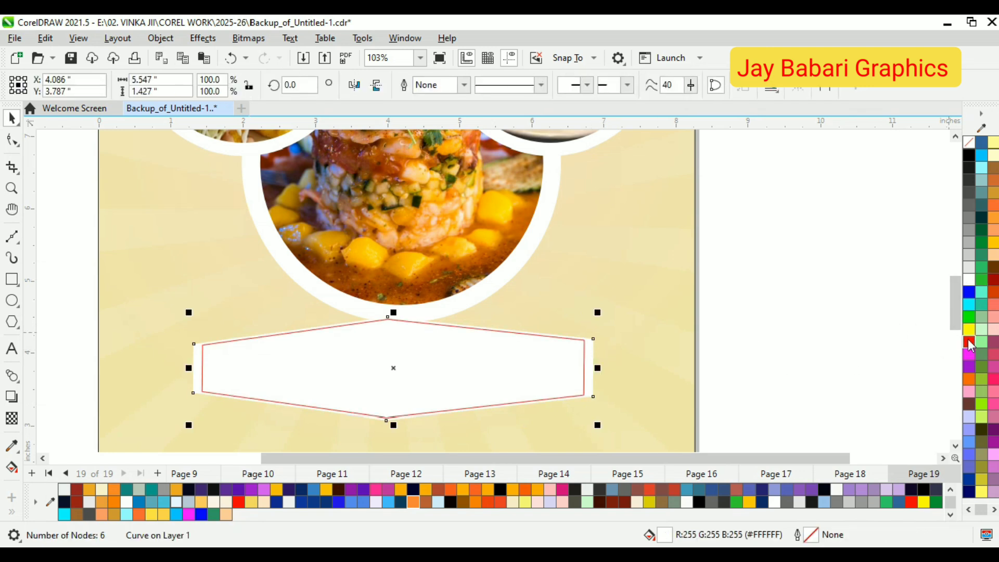
{"action": "left_click", "coordinate": [968, 344]}
{"action": "left_click", "coordinate": [770, 358]}
{"action": "left_click", "coordinate": [338, 377]}
{"action": "scroll", "coordinate": [385, 333], "scroll_direction": "up", "scroll_amount": 1}
{"action": "scroll", "coordinate": [458, 271], "scroll_direction": "down", "scroll_amount": 3}
{"action": "left_click", "coordinate": [115, 335]}
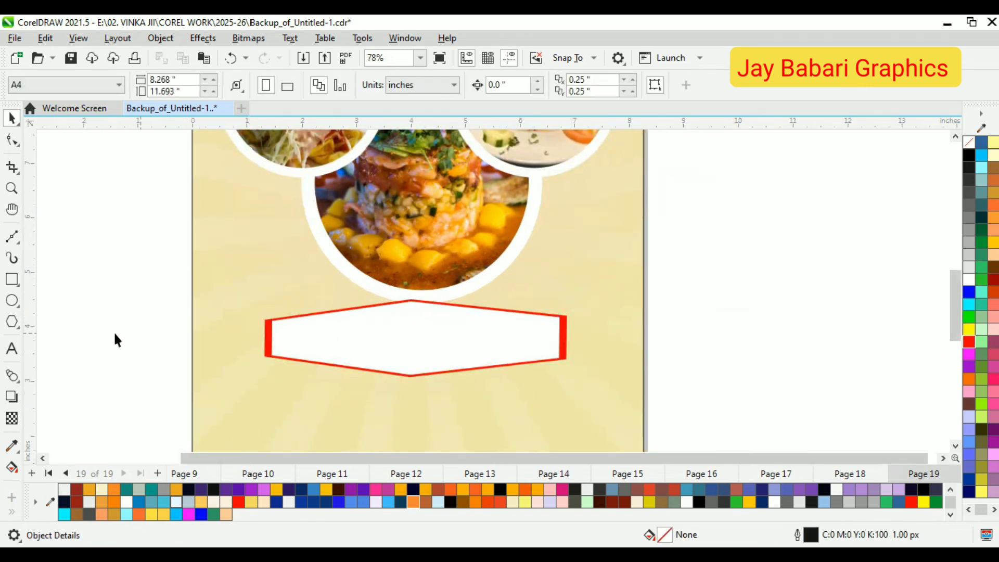
Step: Add the artistic text DELICIOUS FOOD FOR YOU in the empty area beside the page
{"action": "double_click", "coordinate": [11, 349]}
{"action": "key", "text": "ctrl+z"}
{"action": "left_click", "coordinate": [11, 348]}
{"action": "left_click", "coordinate": [687, 281]}
{"action": "type", "text": "de"}
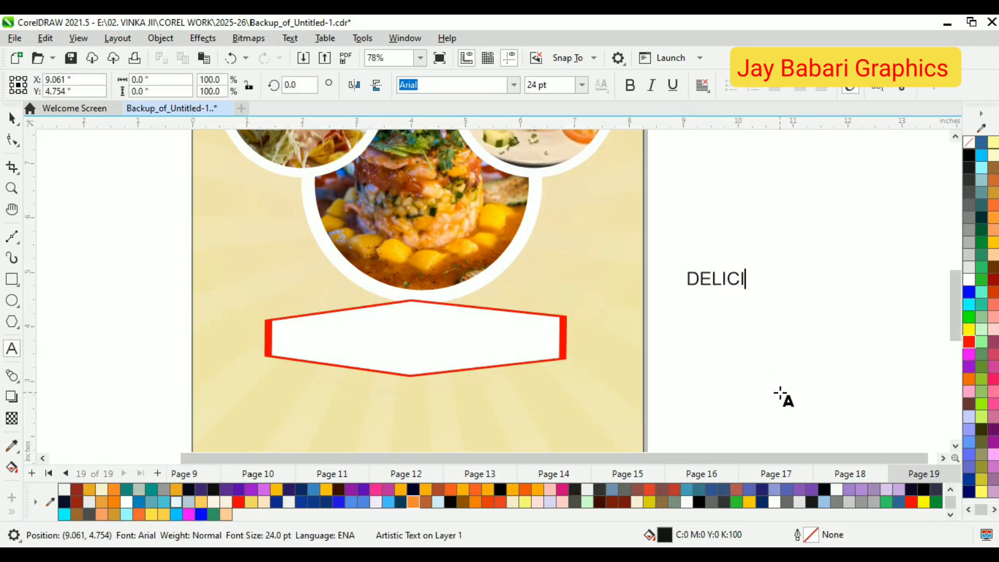
{"action": "left_click", "coordinate": [735, 278]}
{"action": "left_click", "coordinate": [797, 279]}
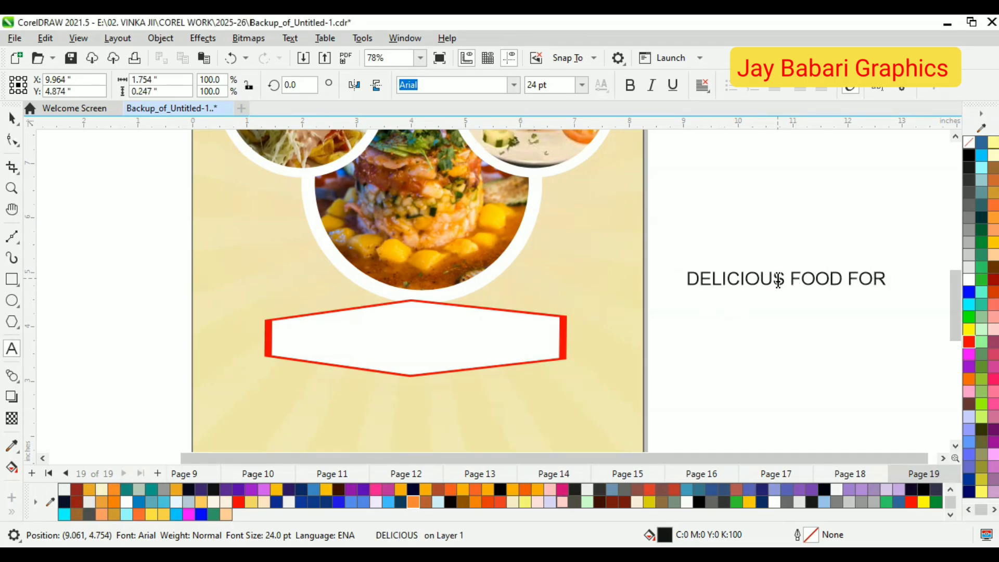
{"action": "left_click", "coordinate": [7, 121]}
{"action": "left_click_drag", "start_coordinate": [809, 280], "coordinate": [785, 276]}
{"action": "right_click", "coordinate": [787, 277]}
{"action": "left_click", "coordinate": [834, 228]}
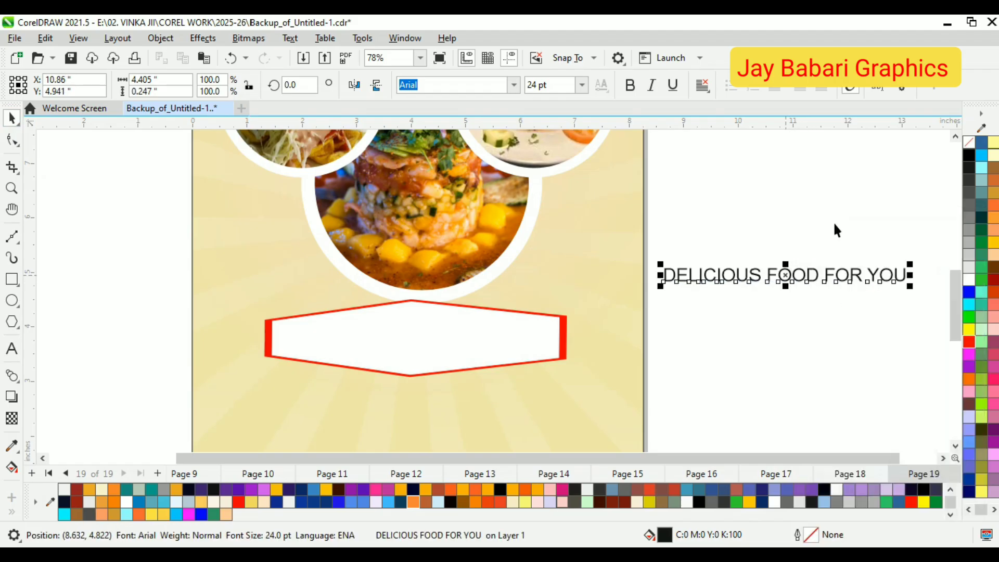
Step: Set the font of the DELICIOUS FOOD FOR YOU text to Swis721 BlkCn BT
{"action": "right_click", "coordinate": [797, 273]}
{"action": "left_click", "coordinate": [626, 82]}
{"action": "left_click", "coordinate": [515, 84]}
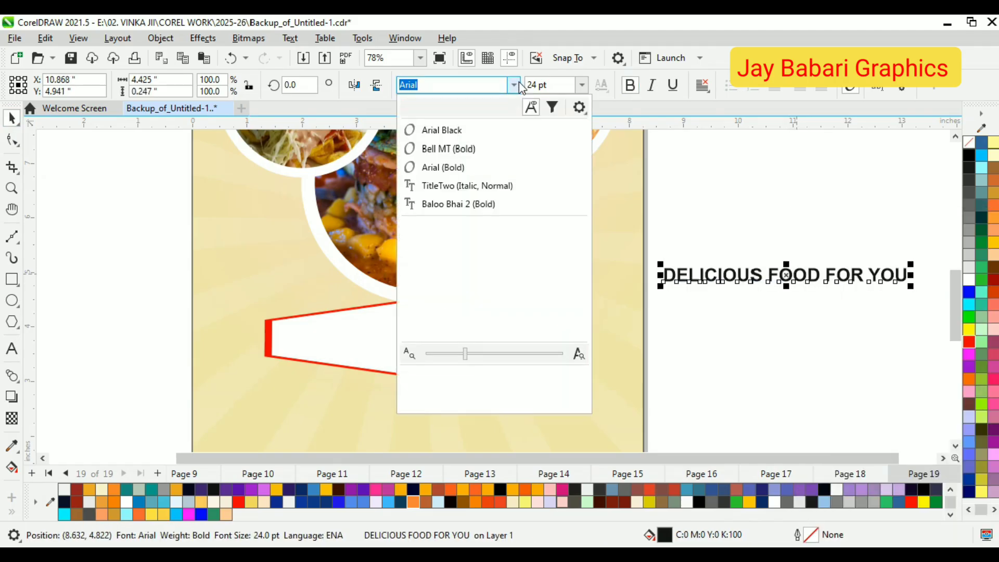
{"action": "left_click", "coordinate": [447, 84]}
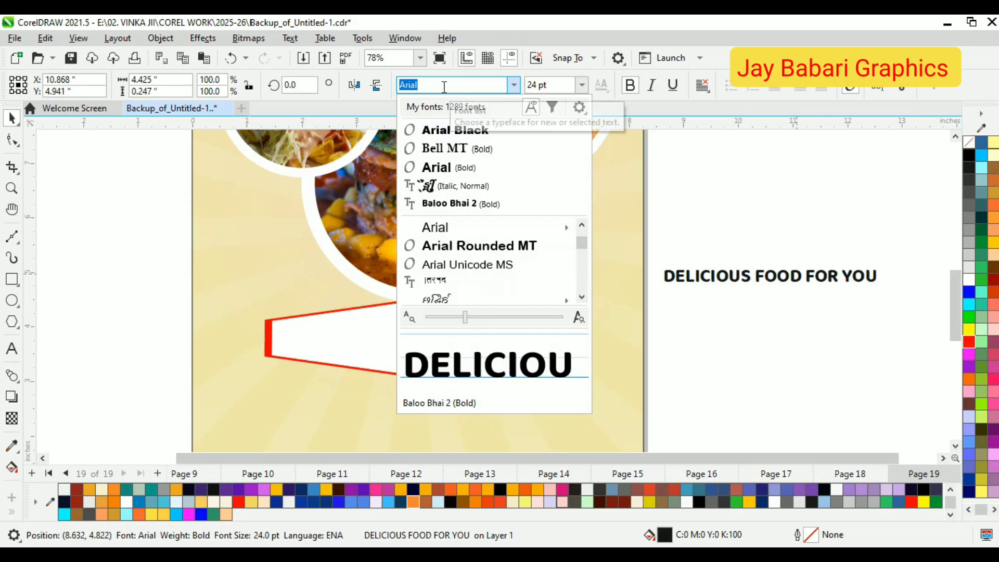
{"action": "type", "text": "SWI"}
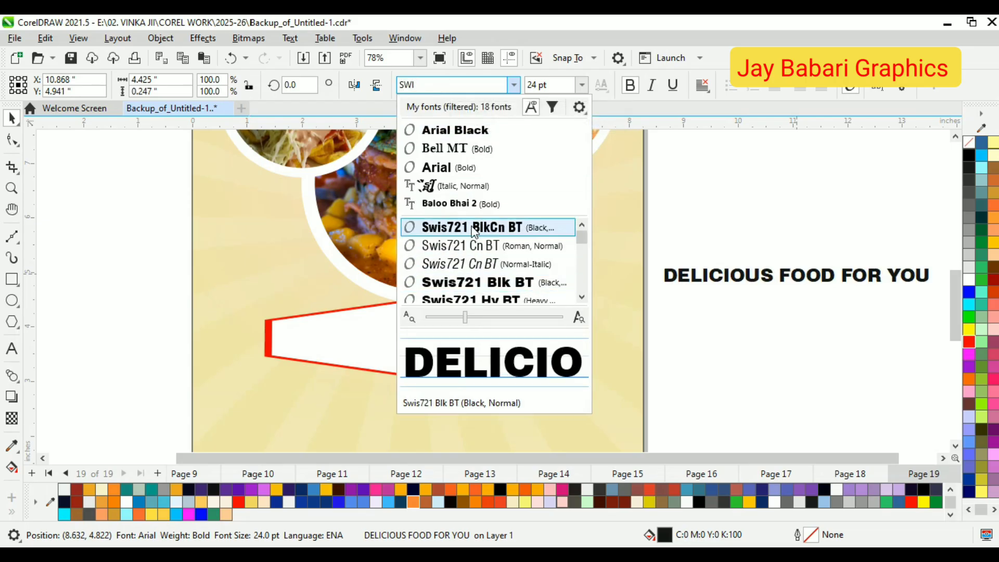
{"action": "left_click", "coordinate": [475, 227]}
Step: Try to fit the DELICIOUS FOOD FOR YOU text to the banner's upper edge as a path
{"action": "right_click", "coordinate": [786, 283]}
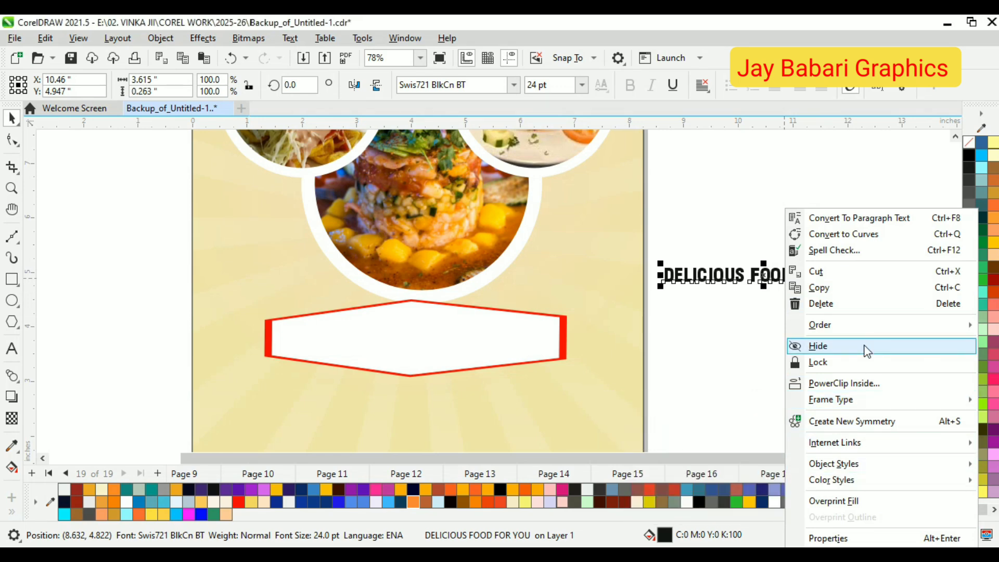
{"action": "left_click", "coordinate": [290, 37]}
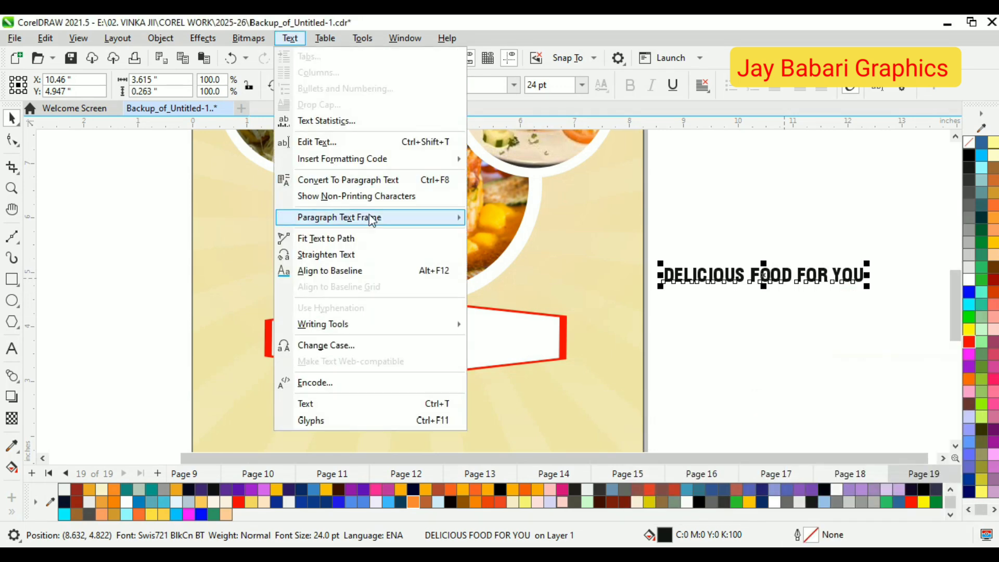
{"action": "mouse_move", "coordinate": [371, 225]}
{"action": "left_click", "coordinate": [333, 238]}
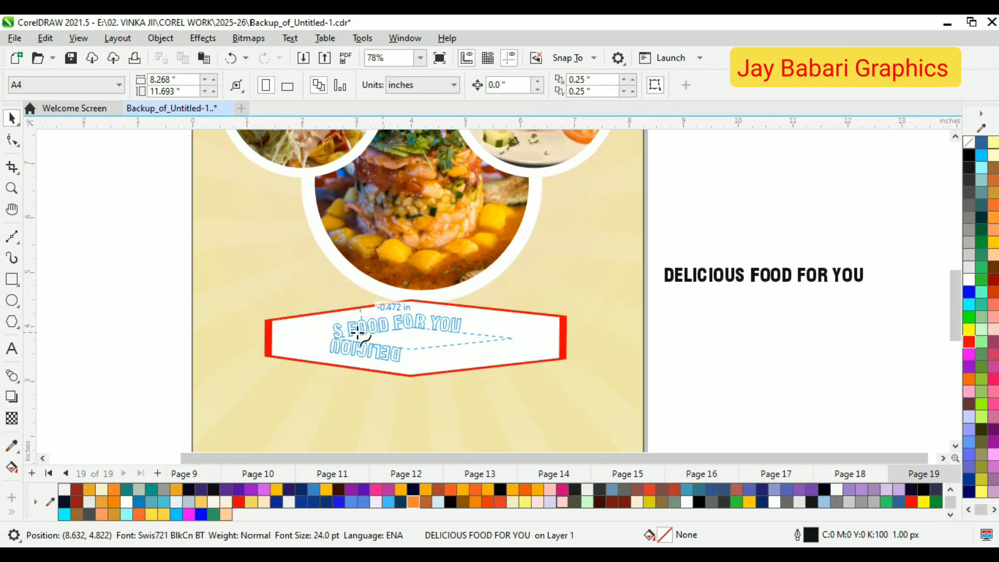
{"action": "left_click", "coordinate": [427, 313]}
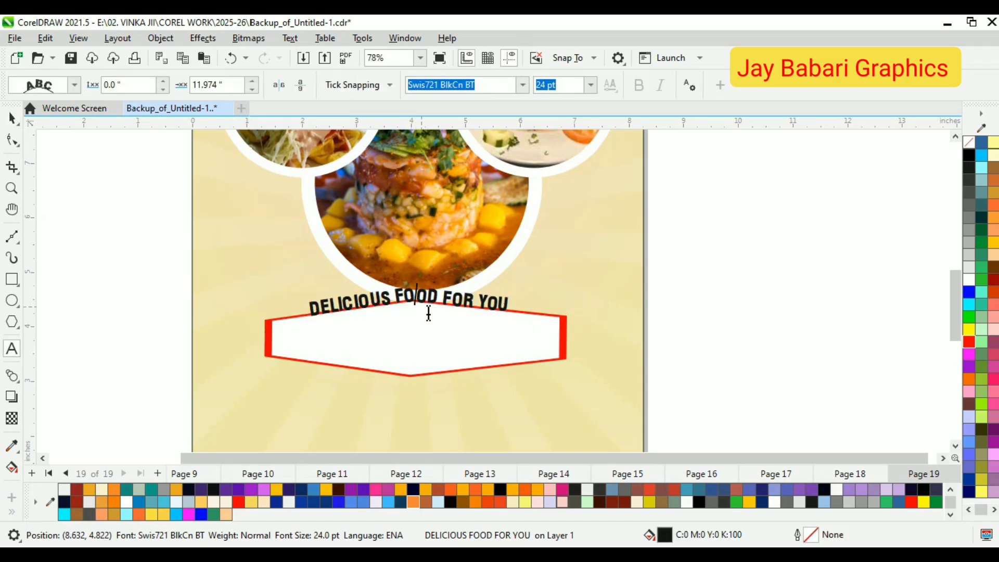
{"action": "left_click", "coordinate": [11, 122]}
{"action": "right_click", "coordinate": [409, 300]}
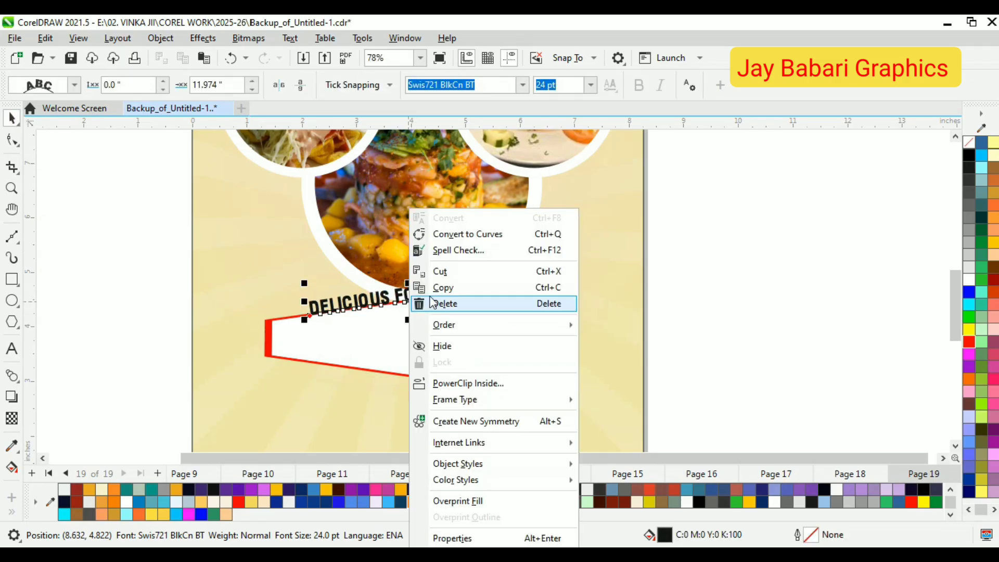
{"action": "left_click", "coordinate": [604, 286]}
{"action": "left_click", "coordinate": [443, 306]}
{"action": "right_click", "coordinate": [442, 304]}
{"action": "key", "text": "Escape"}
{"action": "key", "text": "Escape"}
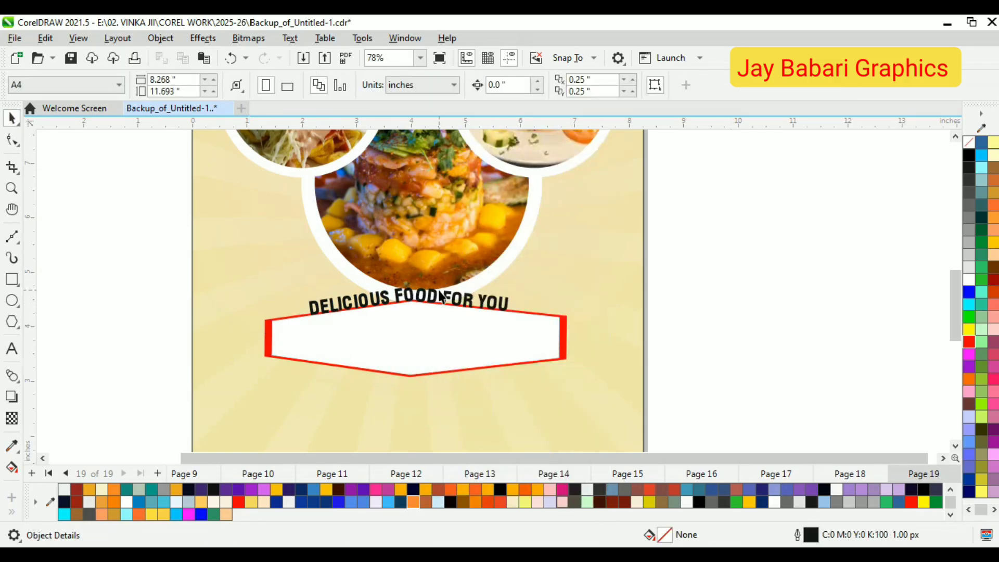
Step: Try breaking the fitted text apart from its path and moving it, and undo back to the straight text
{"action": "left_click", "coordinate": [433, 295]}
{"action": "key", "text": "ctrl+k"}
{"action": "left_click", "coordinate": [733, 256]}
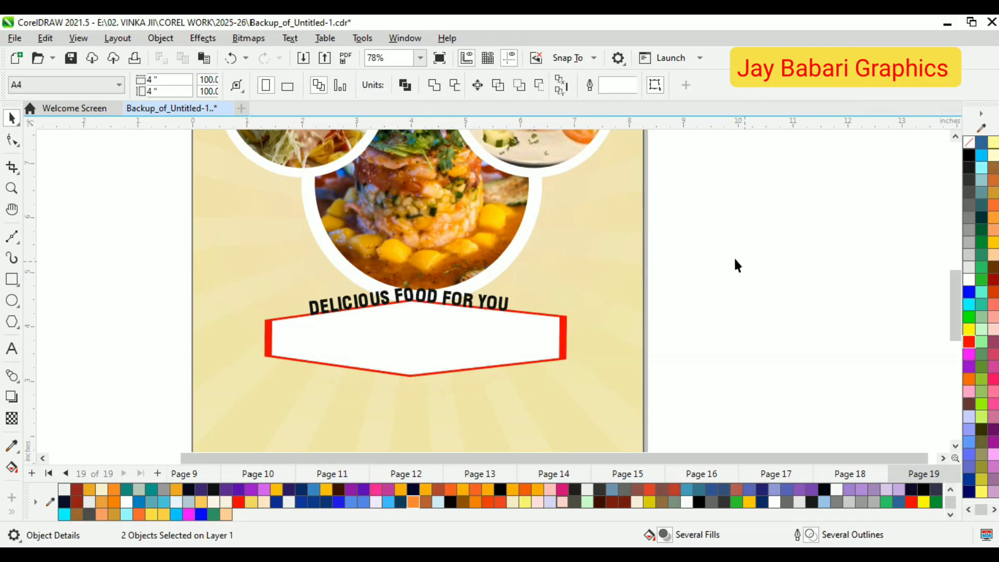
{"action": "left_click", "coordinate": [490, 303]}
{"action": "left_click_drag", "start_coordinate": [490, 303], "coordinate": [554, 364]}
{"action": "scroll", "coordinate": [482, 334], "scroll_direction": "up", "scroll_amount": 1}
{"action": "key", "text": "ctrl+z"}
{"action": "key", "text": "ctrl+z"}
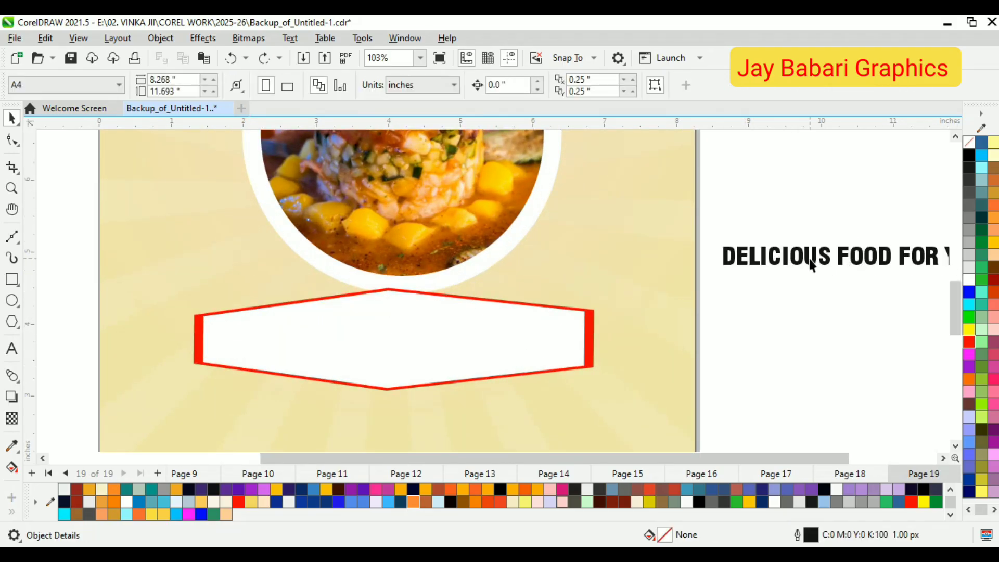
Step: Move the text into the banner and stretch it horizontally to about 4.22 in wide
{"action": "left_click_drag", "start_coordinate": [809, 258], "coordinate": [359, 350]}
{"action": "scroll", "coordinate": [359, 349], "scroll_direction": "up", "scroll_amount": 2}
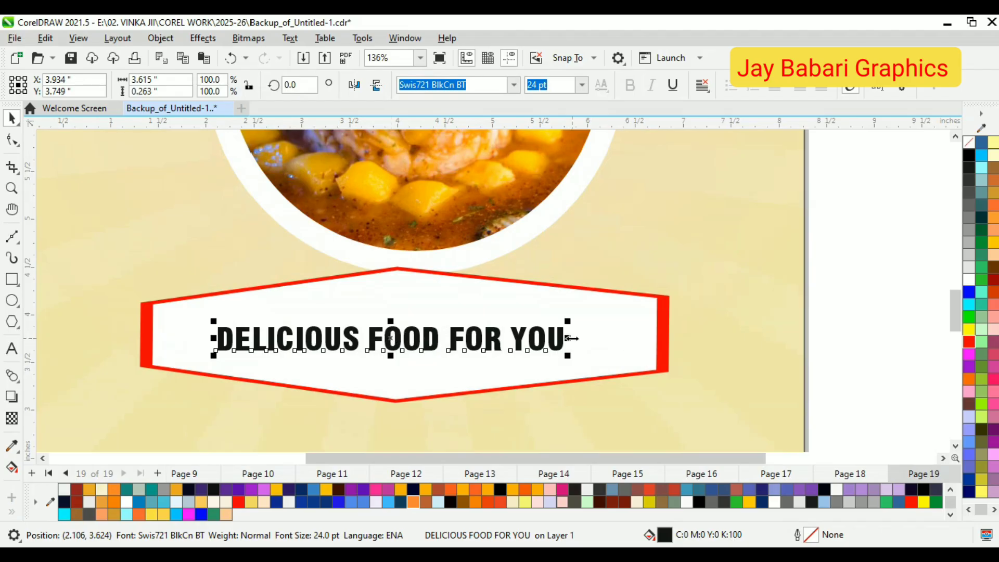
{"action": "left_click_drag", "start_coordinate": [571, 338], "coordinate": [603, 338]}
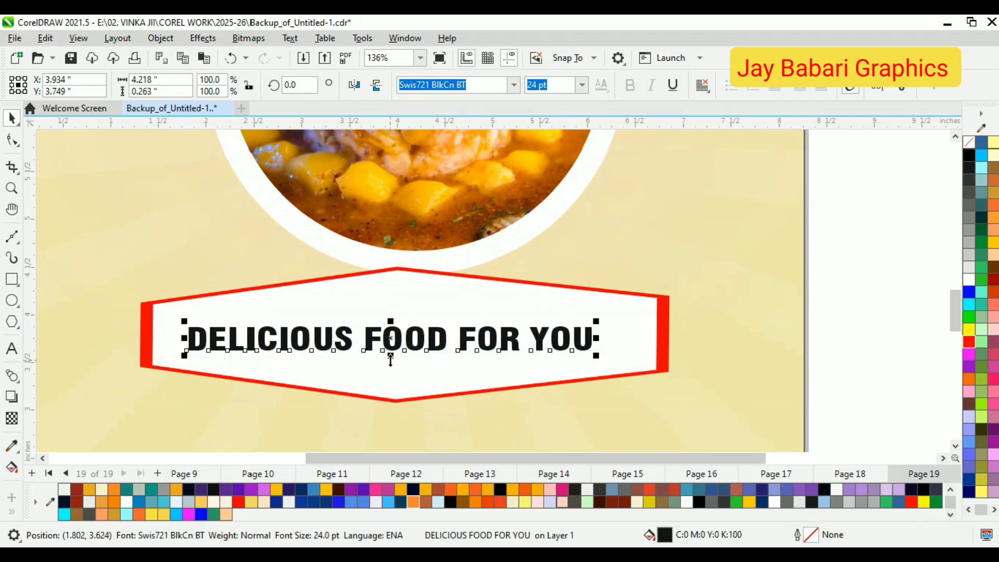
Step: Try converting the banner text to curves for node editing, and undo the conversion
{"action": "key", "text": "ctrl+q"}
{"action": "left_click", "coordinate": [13, 139]}
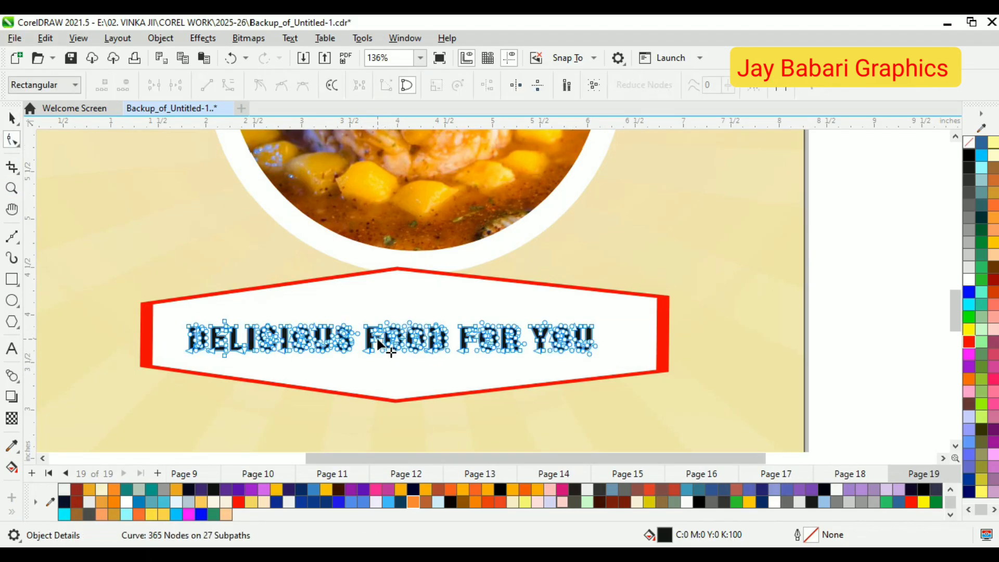
{"action": "scroll", "coordinate": [378, 340], "scroll_direction": "up", "scroll_amount": 2}
{"action": "left_click", "coordinate": [11, 119]}
{"action": "key", "text": "ctrl+z"}
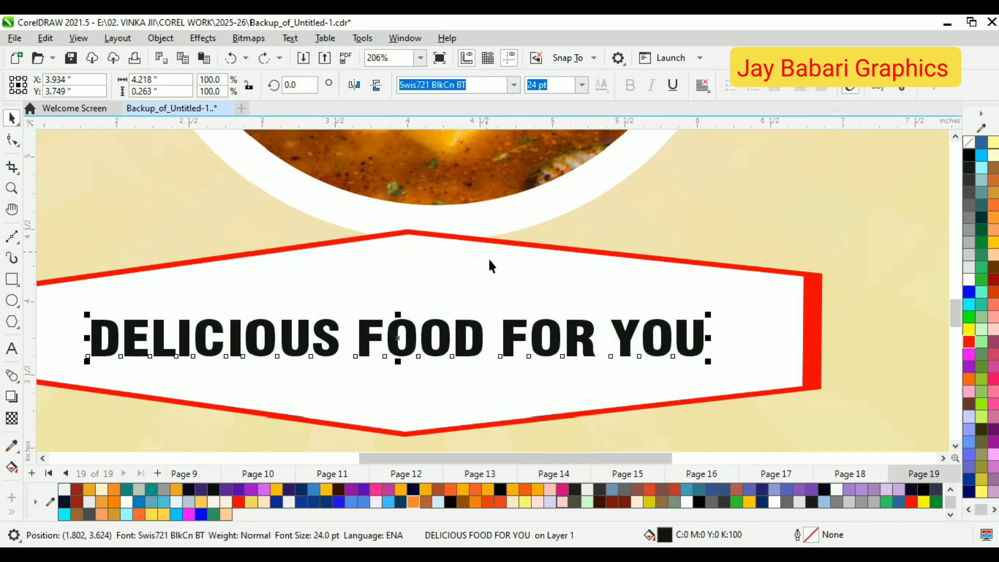
Step: Stretch the banner text vertically to about 0.56 in tall and reposition it in the middle of the banner
{"action": "scroll", "coordinate": [488, 257], "scroll_direction": "down", "scroll_amount": 1}
{"action": "left_click_drag", "start_coordinate": [420, 348], "coordinate": [418, 372]}
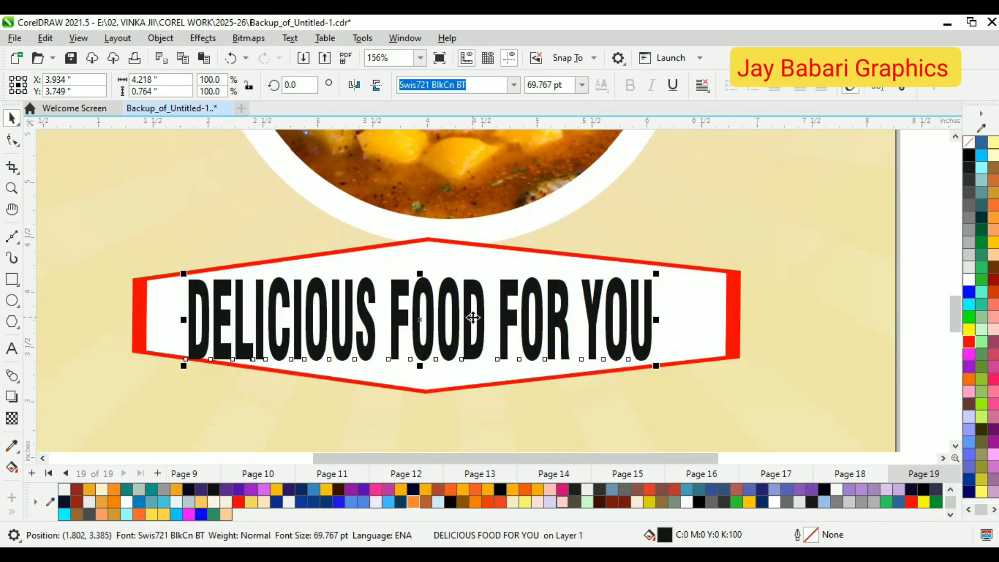
{"action": "key", "text": "ctrl+z"}
{"action": "left_click_drag", "start_coordinate": [488, 325], "coordinate": [502, 323]}
{"action": "left_click_drag", "start_coordinate": [434, 340], "coordinate": [445, 323]}
Step: Select both banner shapes and reduce their overall height to about 1.13 in
{"action": "left_click", "coordinate": [438, 256]}
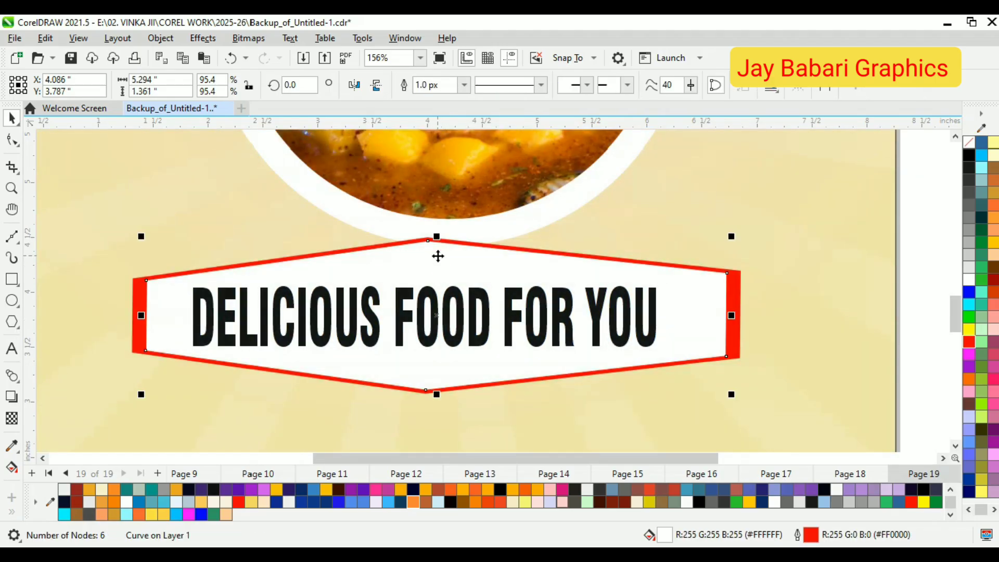
{"action": "left_click", "coordinate": [419, 240], "text": "shift"}
{"action": "scroll", "coordinate": [439, 251], "scroll_direction": "up", "scroll_amount": 1}
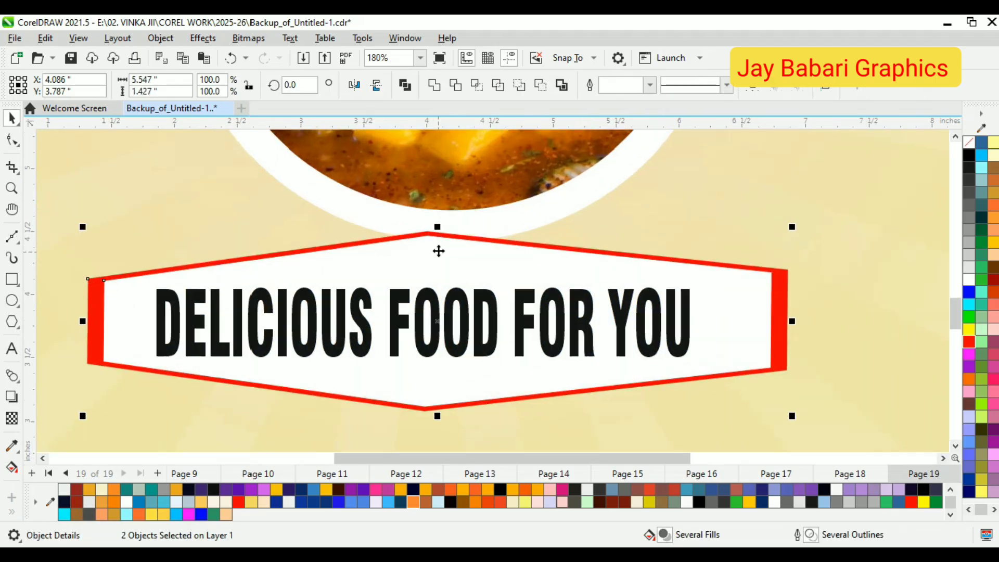
{"action": "left_click_drag", "start_coordinate": [439, 223], "coordinate": [437, 251]}
Step: Scale the banner text down to about 3.62 × 0.48 in, recentre it in the banner, and fill it with red
{"action": "left_click", "coordinate": [515, 342]}
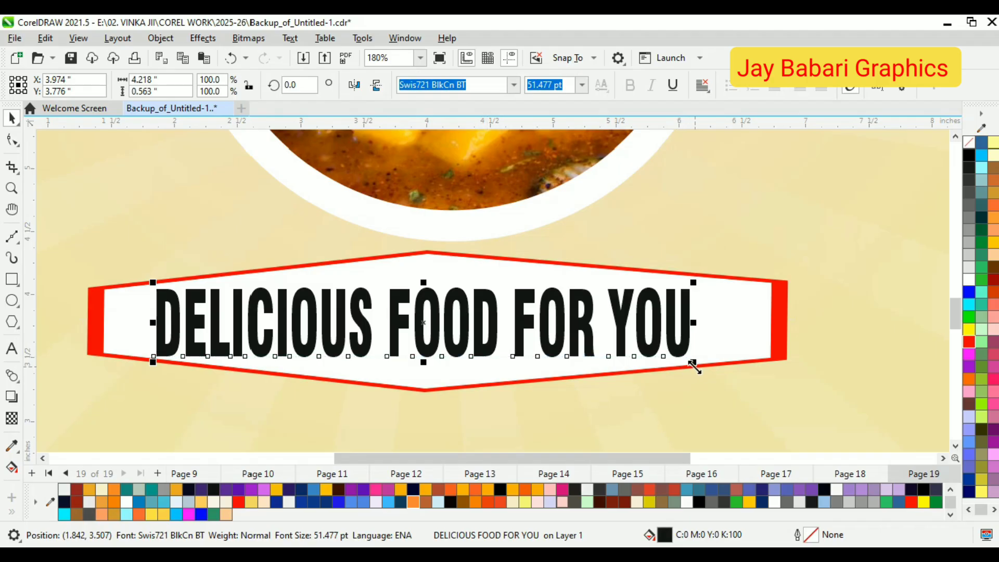
{"action": "left_click_drag", "start_coordinate": [694, 367], "coordinate": [653, 364]}
{"action": "left_click_drag", "start_coordinate": [468, 314], "coordinate": [473, 313]}
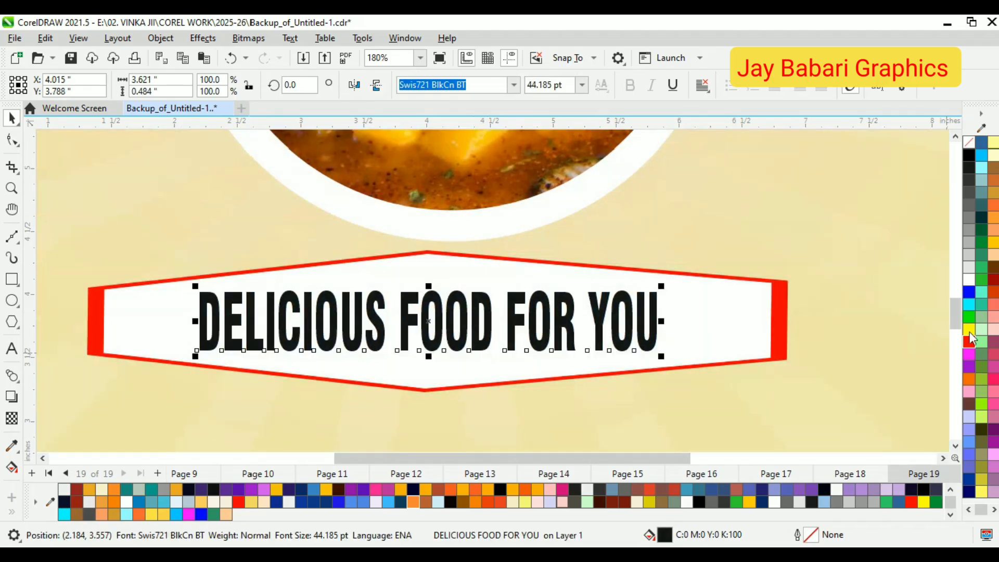
{"action": "left_click", "coordinate": [969, 343]}
{"action": "scroll", "coordinate": [281, 281], "scroll_direction": "down", "scroll_amount": 2}
{"action": "scroll", "coordinate": [281, 281], "scroll_direction": "up", "scroll_amount": 1}
Step: Select both banner shapes and narrow them symmetrically to about 4.49 in wide
{"action": "left_click", "coordinate": [281, 281]}
{"action": "scroll", "coordinate": [695, 292], "scroll_direction": "up", "scroll_amount": 1}
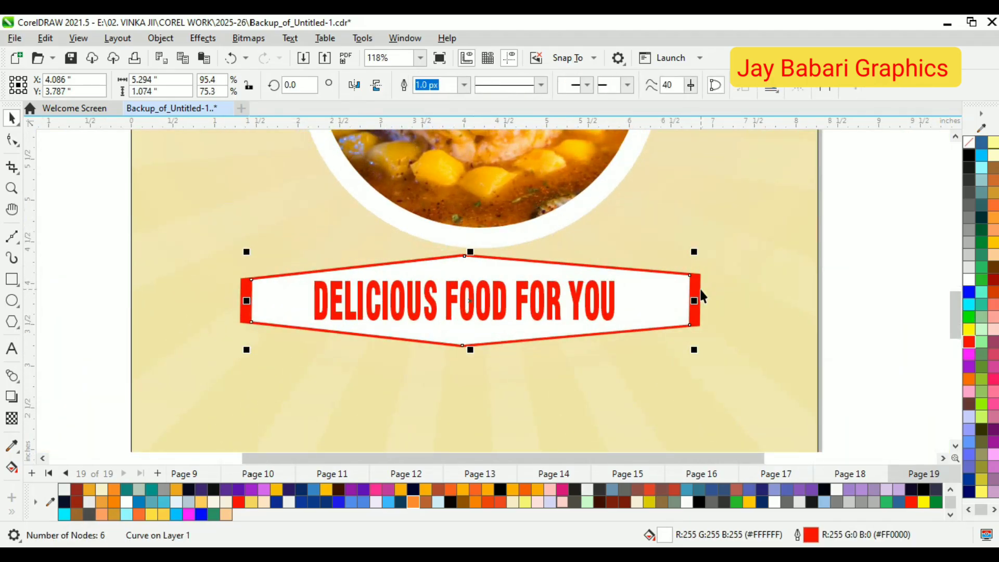
{"action": "left_click", "coordinate": [705, 301], "text": "shift"}
{"action": "left_click_drag", "start_coordinate": [706, 302], "coordinate": [662, 305]}
Step: Reduce the banner text to about 3.47 × 0.31 in, keeping it centred in the banner
{"action": "left_click", "coordinate": [519, 313]}
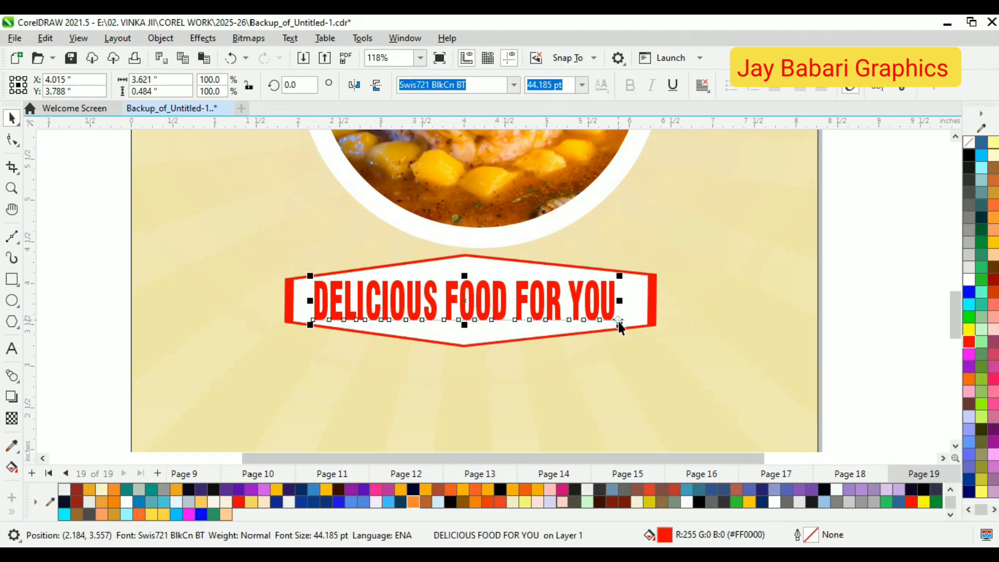
{"action": "scroll", "coordinate": [462, 318], "scroll_direction": "up", "scroll_amount": 1}
{"action": "left_click_drag", "start_coordinate": [462, 319], "coordinate": [464, 316]}
{"action": "scroll", "coordinate": [478, 255], "scroll_direction": "down", "scroll_amount": 1}
Step: Move the middle nodes on the upper and lower edges of both banner shapes inward to flatten the points
{"action": "left_click", "coordinate": [481, 251]}
{"action": "scroll", "coordinate": [480, 252], "scroll_direction": "up", "scroll_amount": 2}
{"action": "left_click", "coordinate": [198, 291], "text": "shift"}
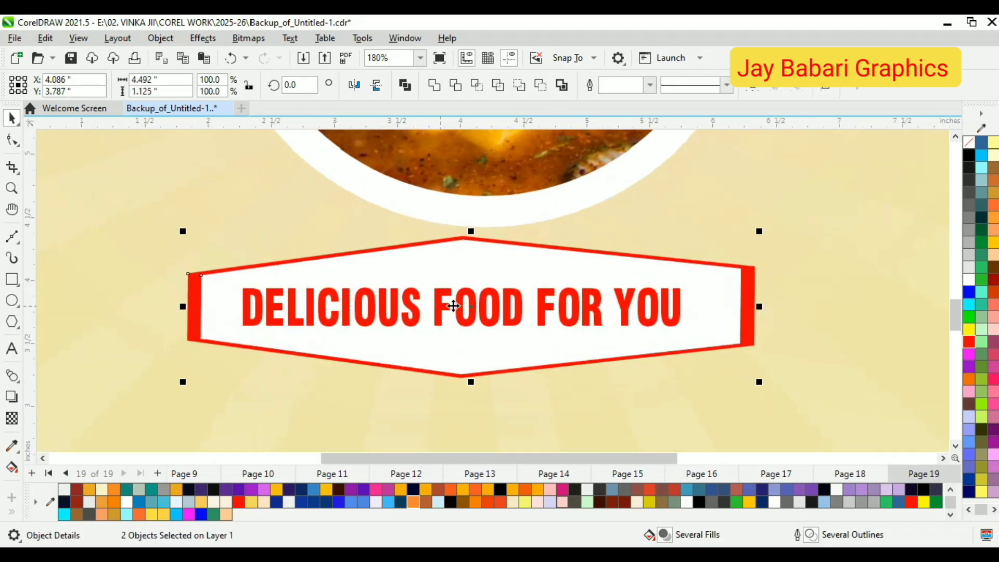
{"action": "left_click", "coordinate": [11, 139]}
{"action": "left_click", "coordinate": [462, 237]}
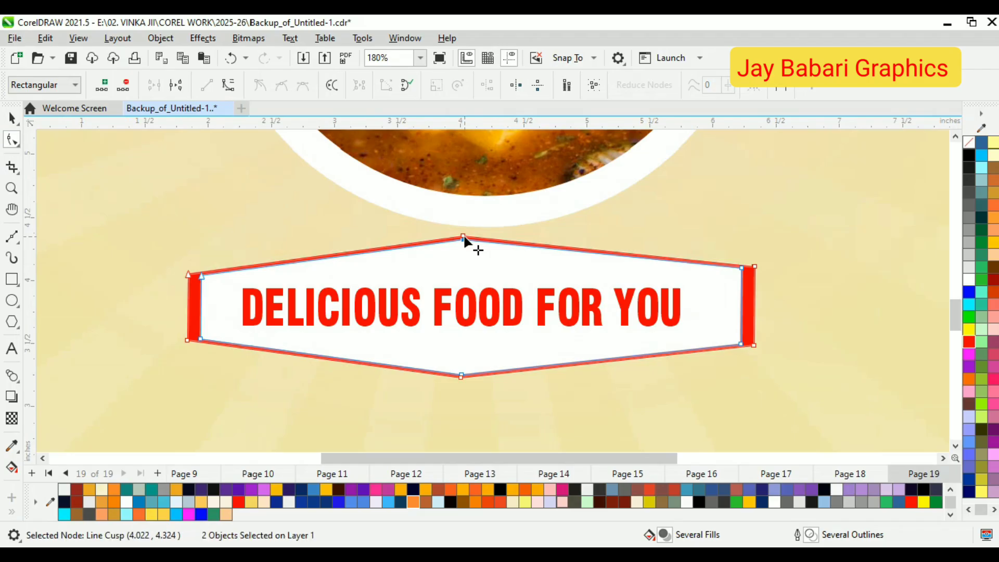
{"action": "left_click_drag", "start_coordinate": [463, 237], "coordinate": [463, 254]}
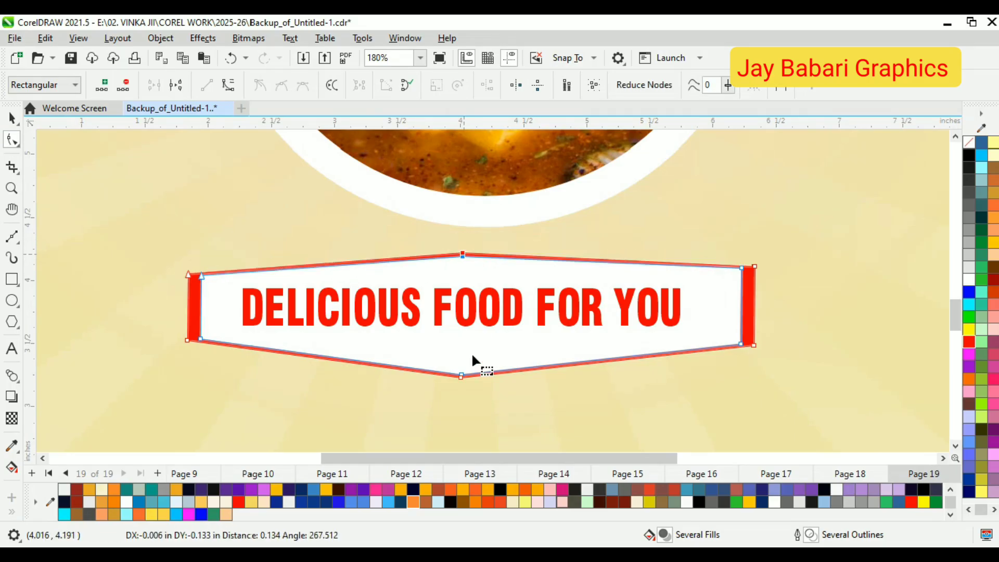
{"action": "left_click", "coordinate": [461, 374]}
{"action": "left_click_drag", "start_coordinate": [462, 373], "coordinate": [460, 366]}
{"action": "left_click", "coordinate": [11, 118]}
{"action": "scroll", "coordinate": [391, 302], "scroll_direction": "down", "scroll_amount": 2}
Step: Enlarge the banner text slightly about its centre and centre it horizontally on the inner white banner shape
{"action": "left_click_drag", "start_coordinate": [101, 243], "coordinate": [681, 394]}
{"action": "right_click", "coordinate": [547, 315]}
{"action": "left_click", "coordinate": [516, 308]}
{"action": "scroll", "coordinate": [536, 310], "scroll_direction": "up", "scroll_amount": 1}
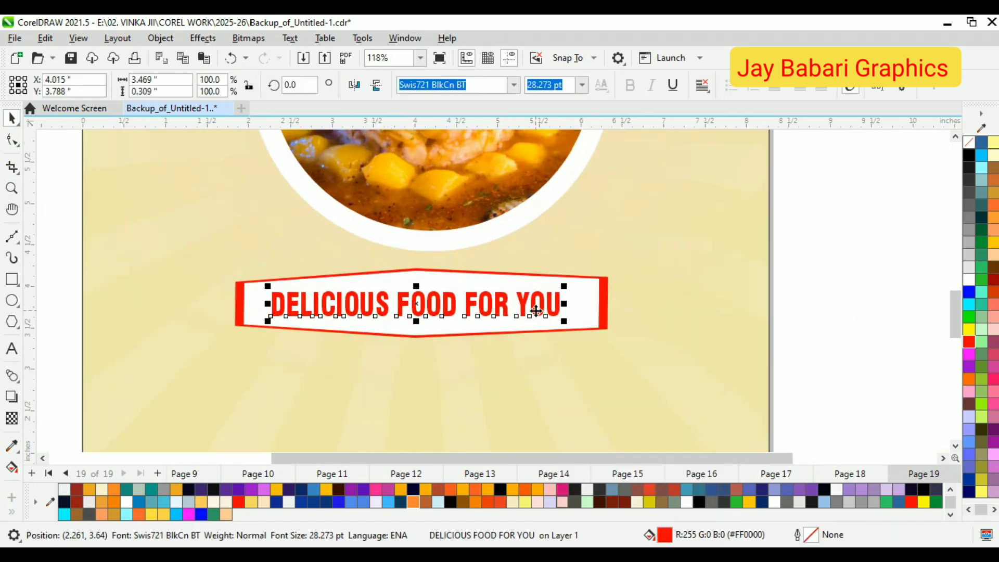
{"action": "left_click_drag", "start_coordinate": [567, 322], "coordinate": [582, 322]}
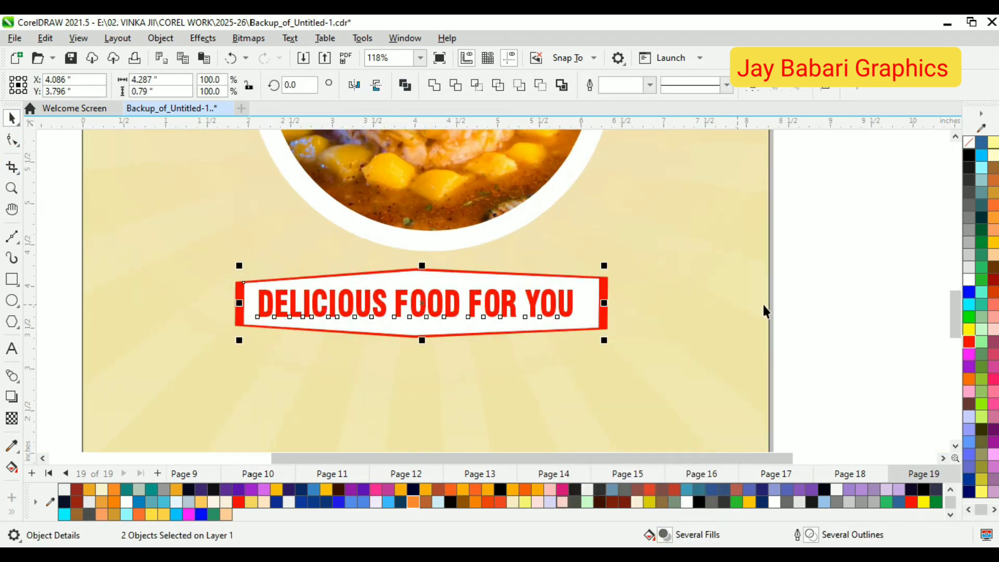
{"action": "key", "text": "c"}
Step: Group both banner shapes with the banner text
{"action": "left_click", "coordinate": [860, 255]}
{"action": "left_click_drag", "start_coordinate": [859, 256], "coordinate": [207, 368]}
{"action": "key", "text": "ctrl+g"}
Step: Move the banner group up over the lower edge of the central dish photo and enlarge it proportionally about its centre
{"action": "scroll", "coordinate": [196, 289], "scroll_direction": "down", "scroll_amount": 1}
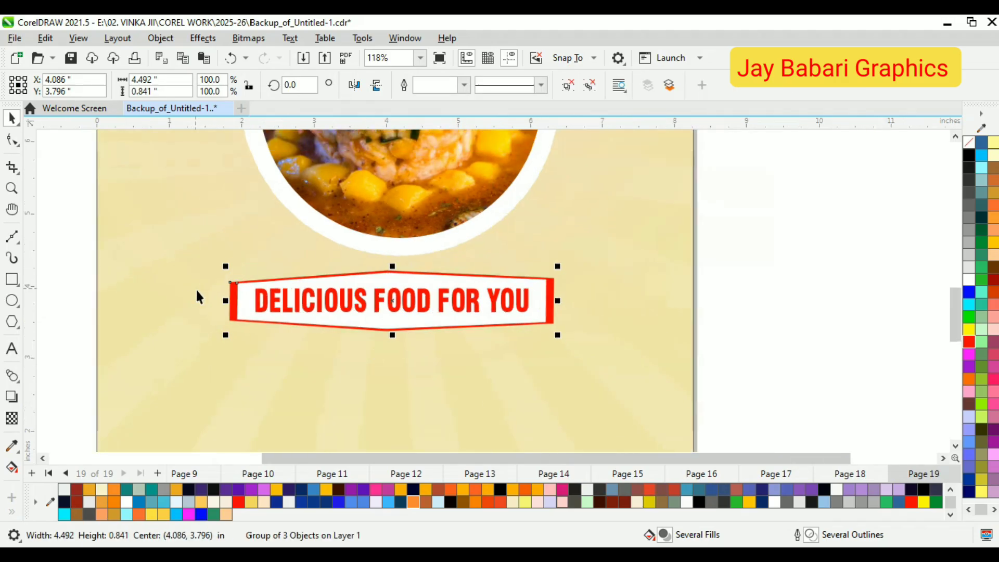
{"action": "left_click_drag", "start_coordinate": [457, 295], "coordinate": [451, 263]}
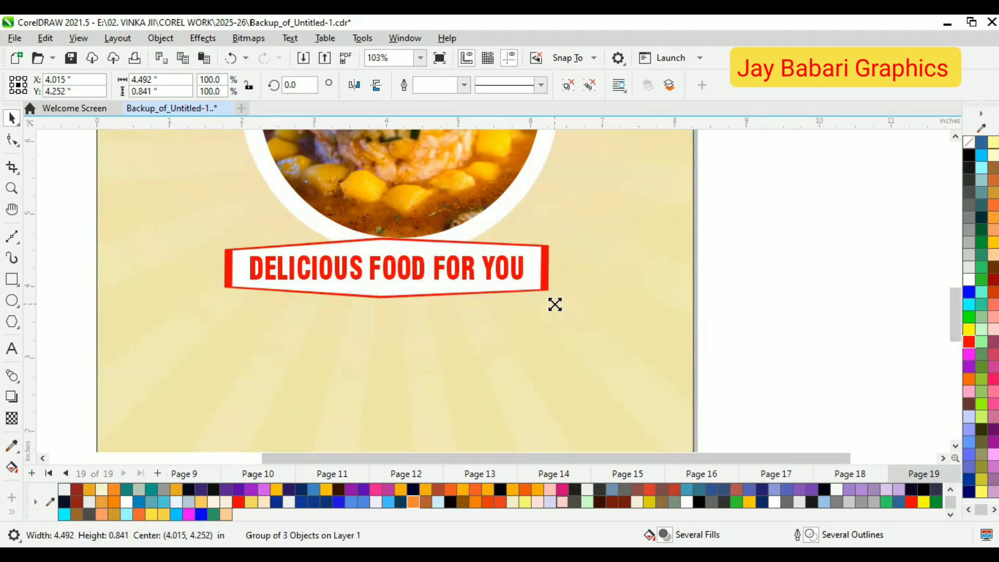
{"action": "left_click_drag", "start_coordinate": [555, 305], "coordinate": [593, 305]}
{"action": "key", "text": "Escape"}
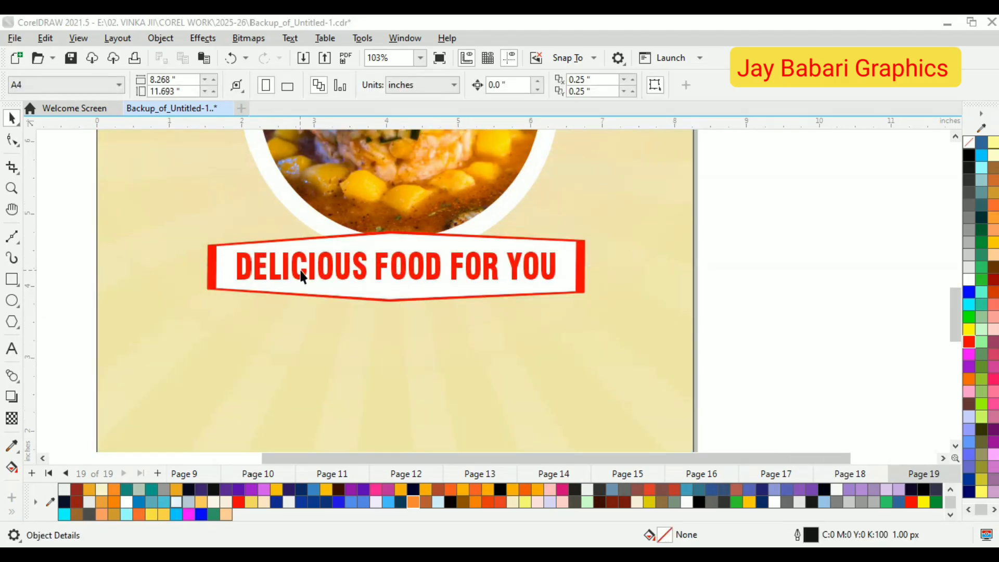
Step: Ungroup the banner and fill its DELICIOUS FOOD FOR YOU text with white
{"action": "left_click", "coordinate": [346, 247]}
{"action": "right_click", "coordinate": [347, 247]}
{"action": "left_click", "coordinate": [401, 145]}
{"action": "key", "text": "Escape"}
{"action": "key", "text": "F10"}
{"action": "left_click", "coordinate": [242, 258]}
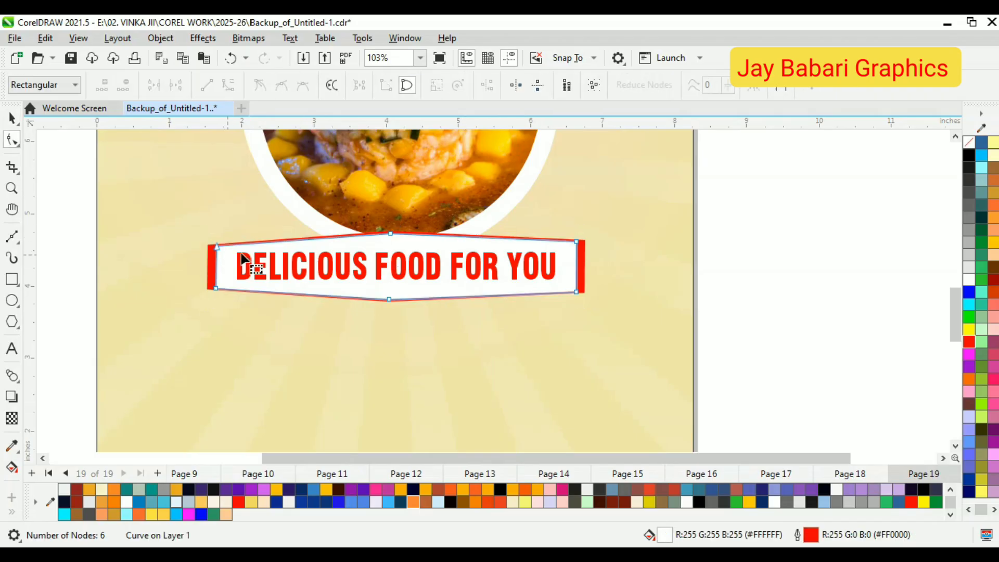
{"action": "left_click", "coordinate": [12, 118]}
{"action": "left_click", "coordinate": [329, 259]}
{"action": "key", "text": "Delete"}
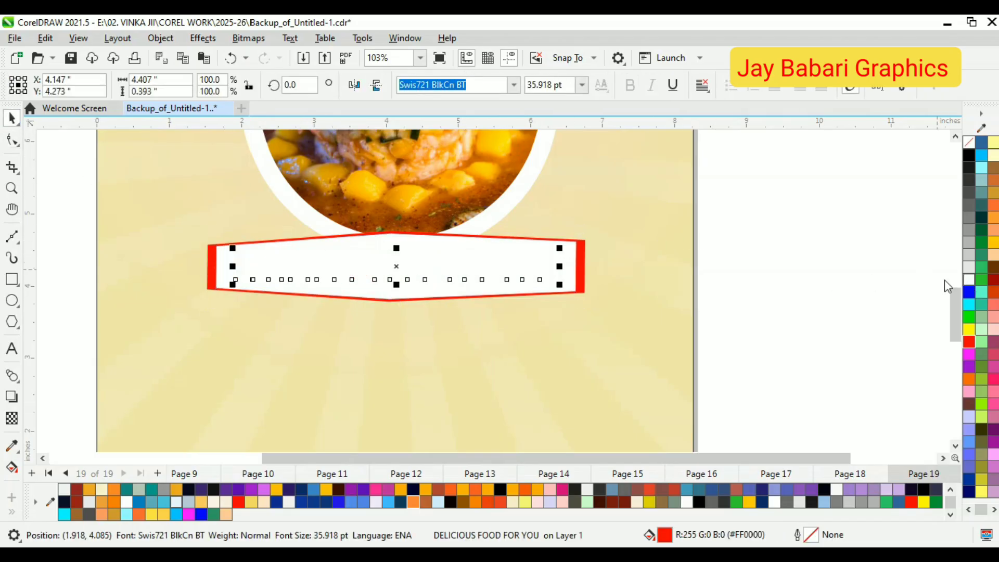
Step: Delete the inner white banner shape and fill the remaining outer shape with orange (#FF6600)
{"action": "left_click", "coordinate": [224, 260]}
{"action": "right_click", "coordinate": [224, 260]}
{"action": "left_click", "coordinate": [262, 213]}
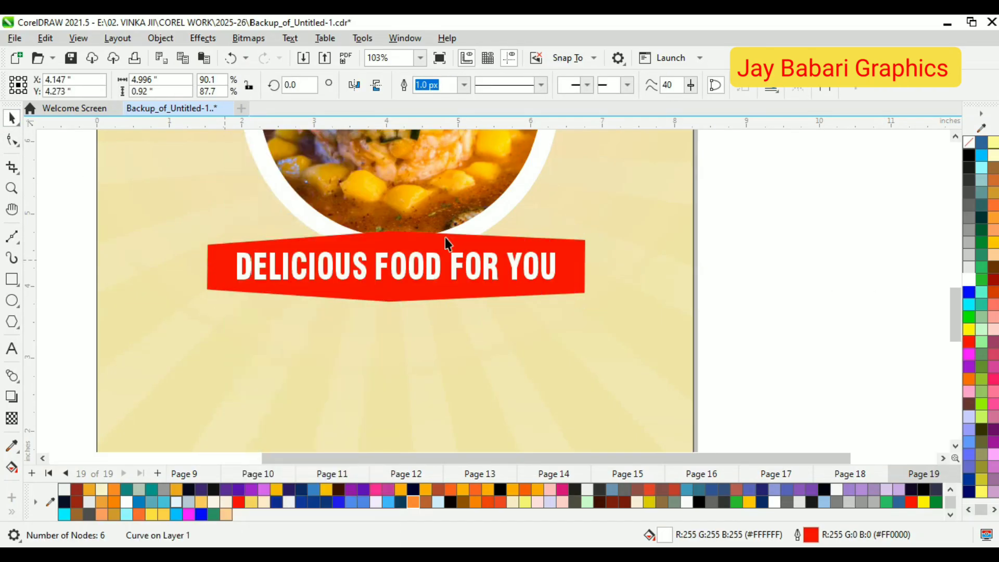
{"action": "left_click", "coordinate": [478, 242]}
{"action": "left_click", "coordinate": [969, 382]}
{"action": "left_click", "coordinate": [721, 279]}
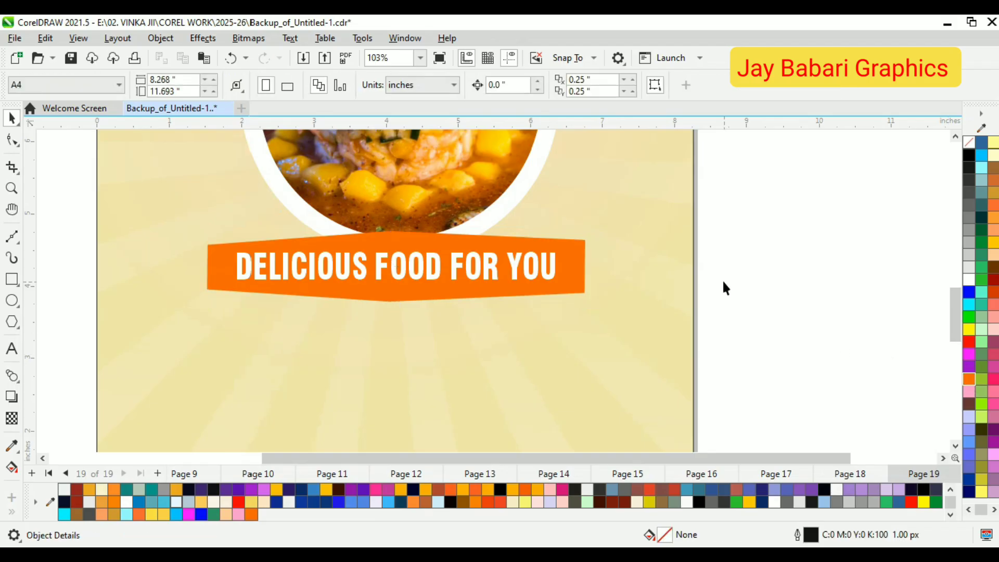
{"action": "left_click", "coordinate": [400, 240]}
{"action": "left_click", "coordinate": [441, 270]}
{"action": "right_click", "coordinate": [431, 269]}
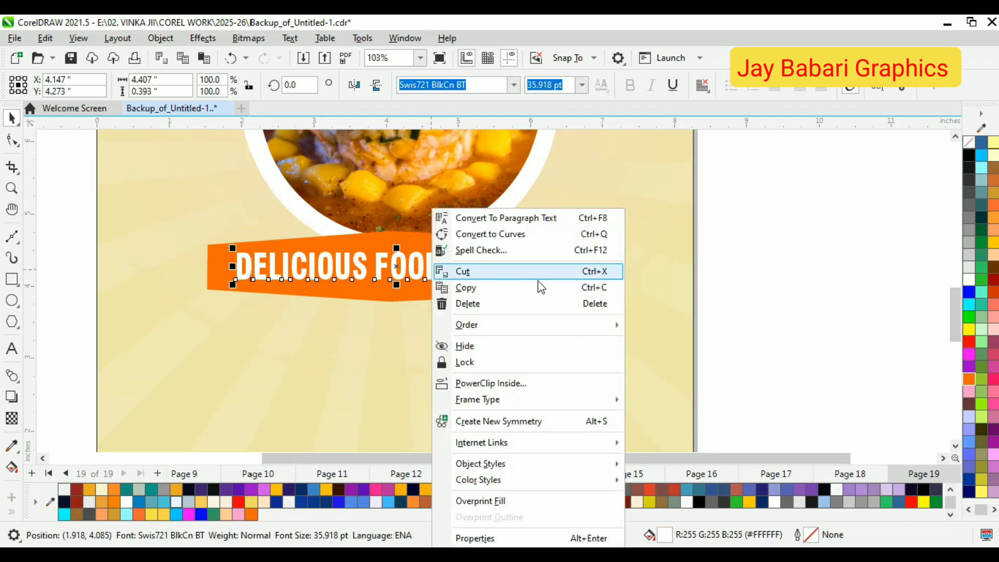
{"action": "mouse_move", "coordinate": [552, 398]}
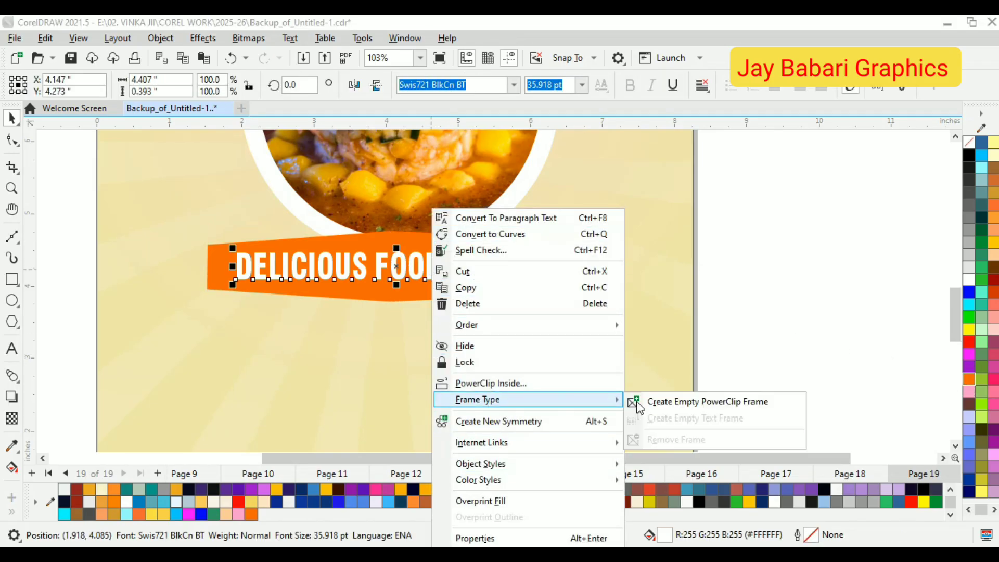
{"action": "left_click", "coordinate": [642, 402]}
{"action": "key", "text": "ctrl+z"}
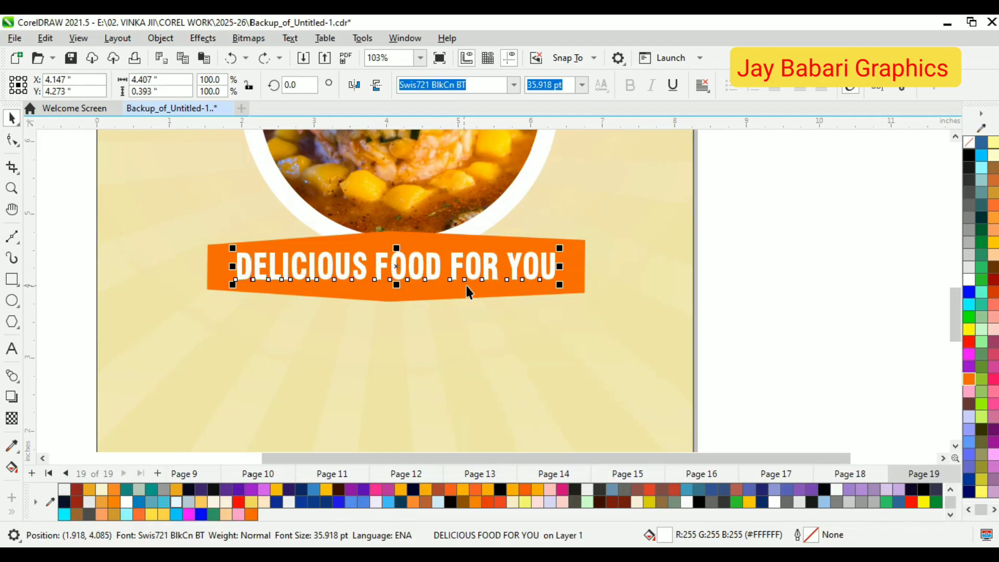
{"action": "left_click", "coordinate": [658, 244]}
Step: Apply a horizontal drop shadow to the banner text with opacity about 61 and feathering 15
{"action": "left_click", "coordinate": [478, 273]}
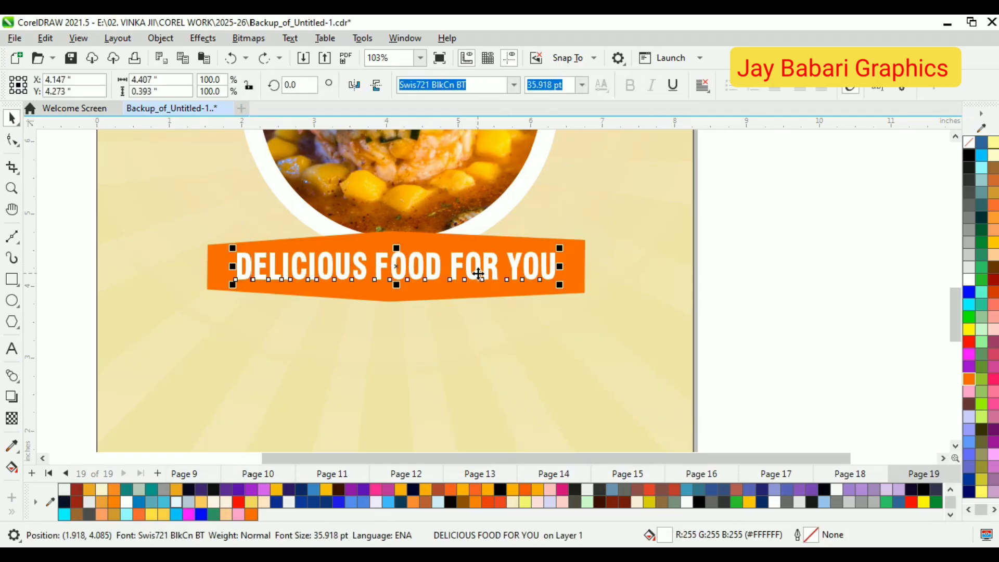
{"action": "left_click", "coordinate": [11, 396]}
{"action": "left_click_drag", "start_coordinate": [255, 281], "coordinate": [554, 264]}
{"action": "scroll", "coordinate": [443, 292], "scroll_direction": "up", "scroll_amount": 2}
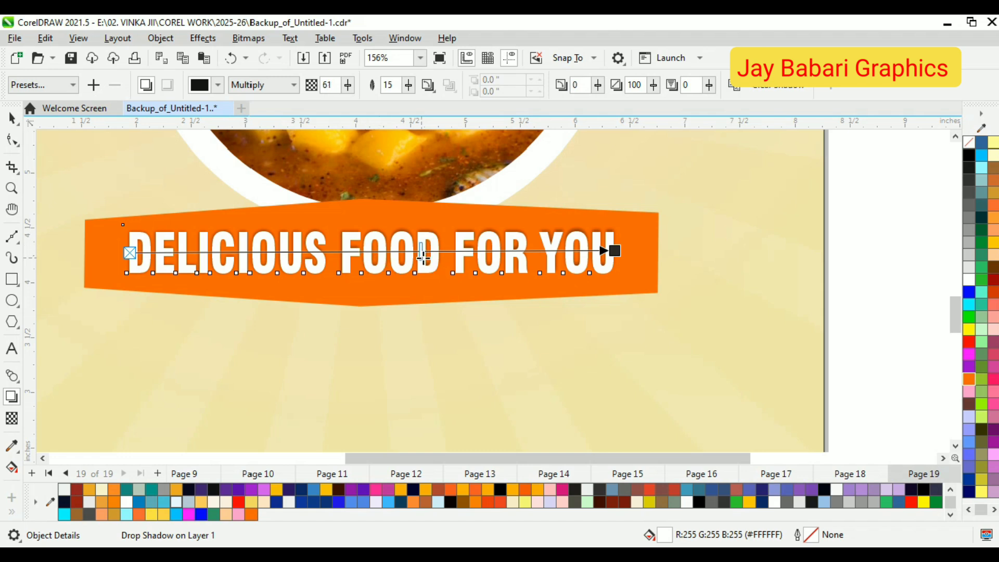
Step: Apply a horizontal drop shadow to the orange banner shape with opacity 98 and feathering 14
{"action": "left_click", "coordinate": [423, 205]}
{"action": "left_click_drag", "start_coordinate": [86, 252], "coordinate": [657, 264]}
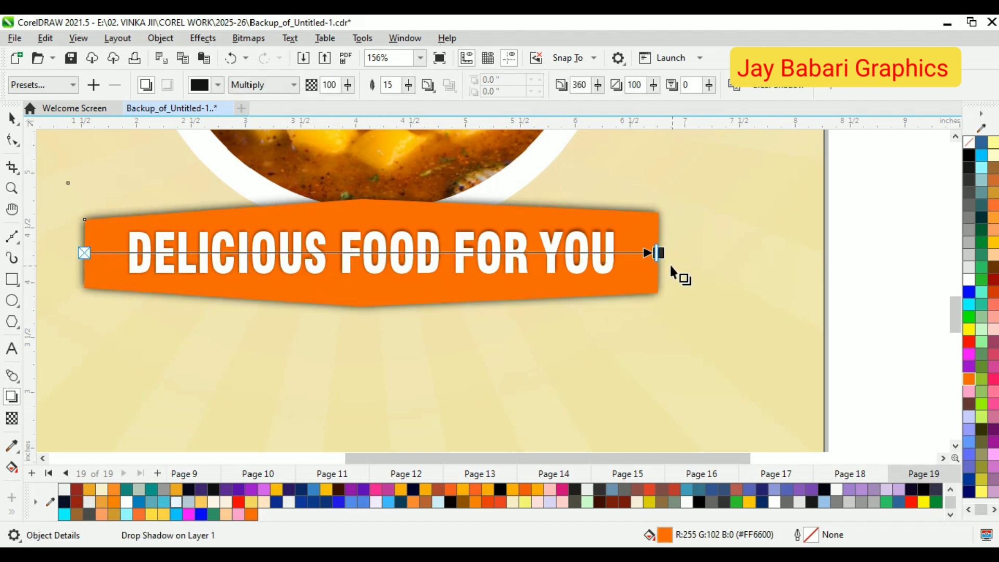
{"action": "double_click", "coordinate": [387, 85]}
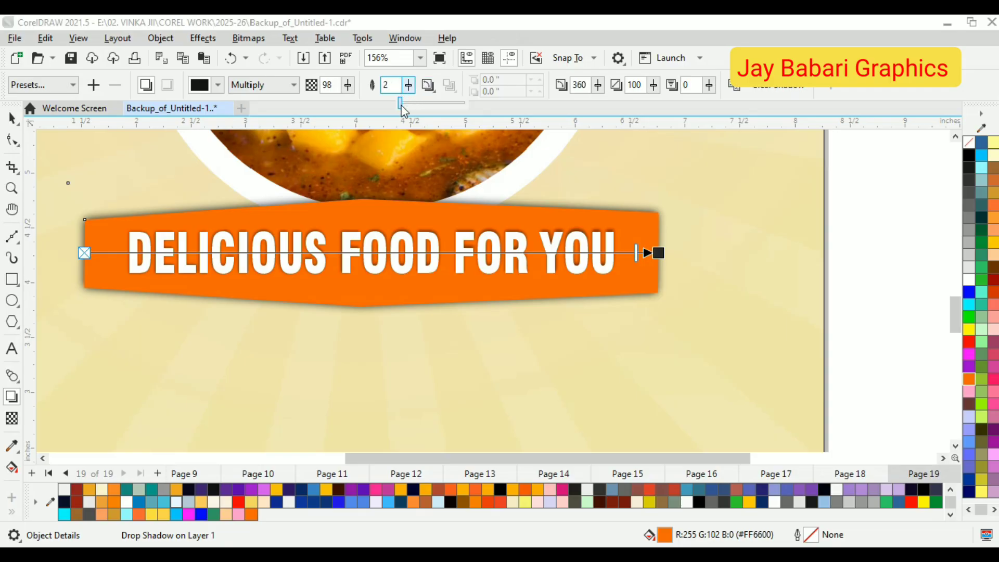
{"action": "type", "text": "6"}
{"action": "key", "text": "Return"}
{"action": "left_click_drag", "start_coordinate": [413, 85], "coordinate": [418, 107]}
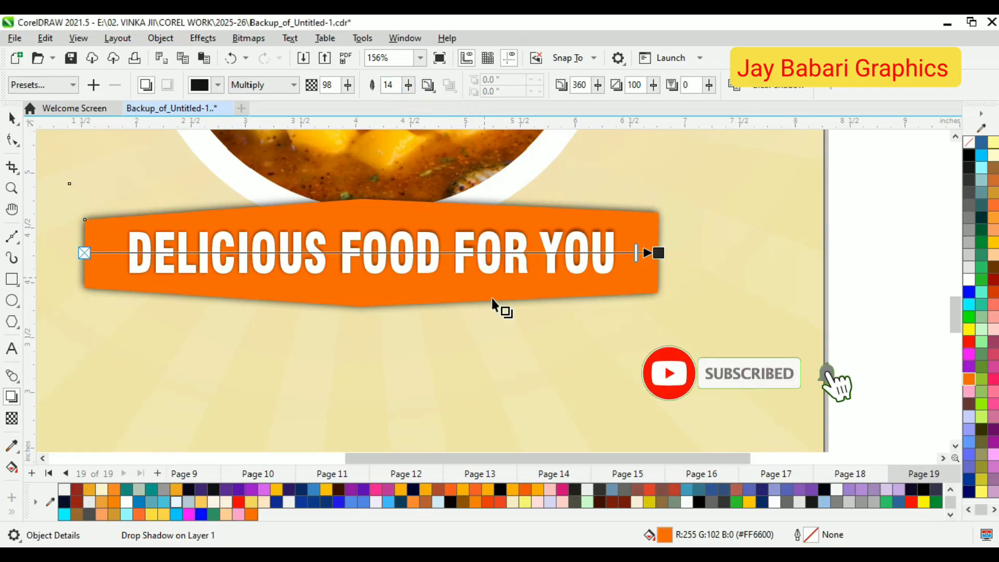
Step: Ungroup the group of three dish photos so each circular photo is a separate object
{"action": "scroll", "coordinate": [499, 306], "scroll_direction": "down", "scroll_amount": 6}
{"action": "left_click", "coordinate": [414, 182]}
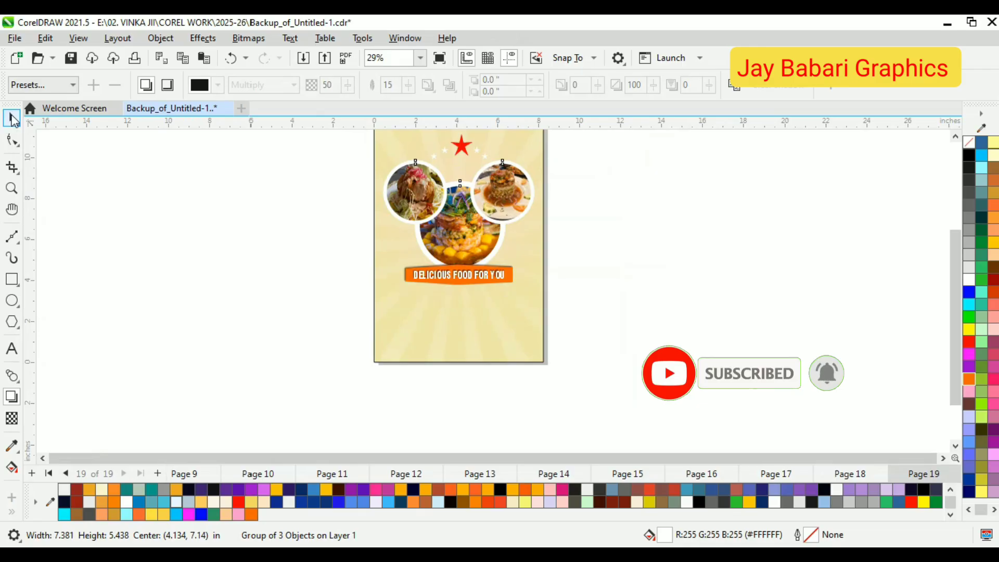
{"action": "left_click", "coordinate": [12, 118]}
{"action": "right_click", "coordinate": [410, 128]}
{"action": "left_click", "coordinate": [435, 142]}
Step: Apply an upward drop shadow to the upper-left dish photo with opacity about 80 and feathering 15
{"action": "scroll", "coordinate": [423, 169], "scroll_direction": "up", "scroll_amount": 5}
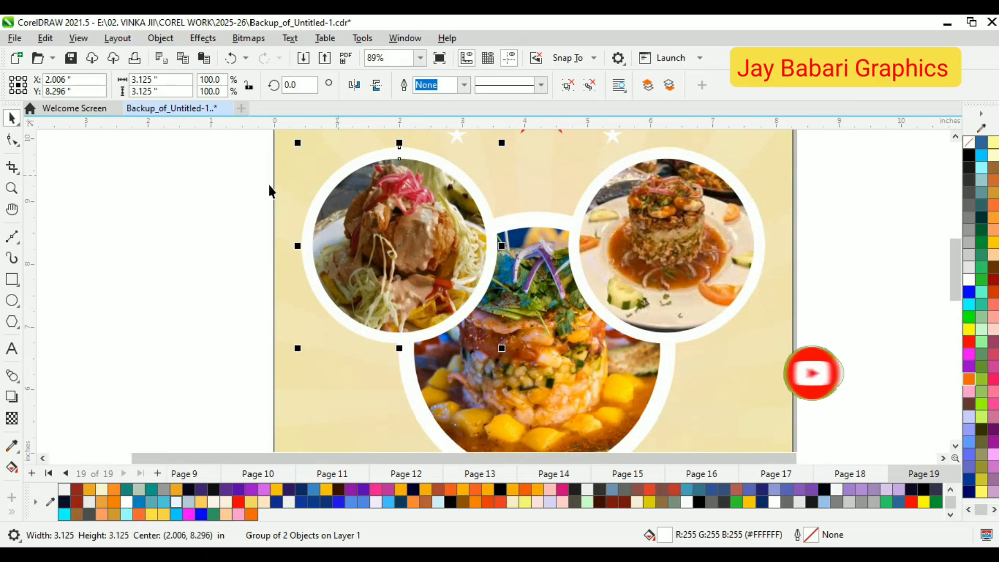
{"action": "scroll", "coordinate": [72, 397], "scroll_direction": "down", "scroll_amount": 1}
{"action": "left_click", "coordinate": [11, 396]}
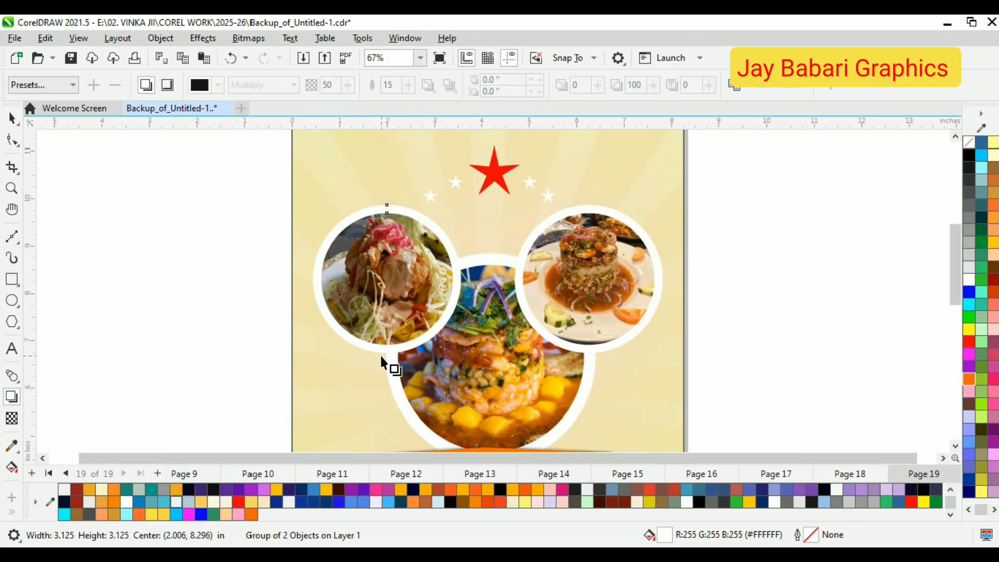
{"action": "left_click_drag", "start_coordinate": [381, 359], "coordinate": [386, 205]}
{"action": "scroll", "coordinate": [386, 205], "scroll_direction": "up", "scroll_amount": 2}
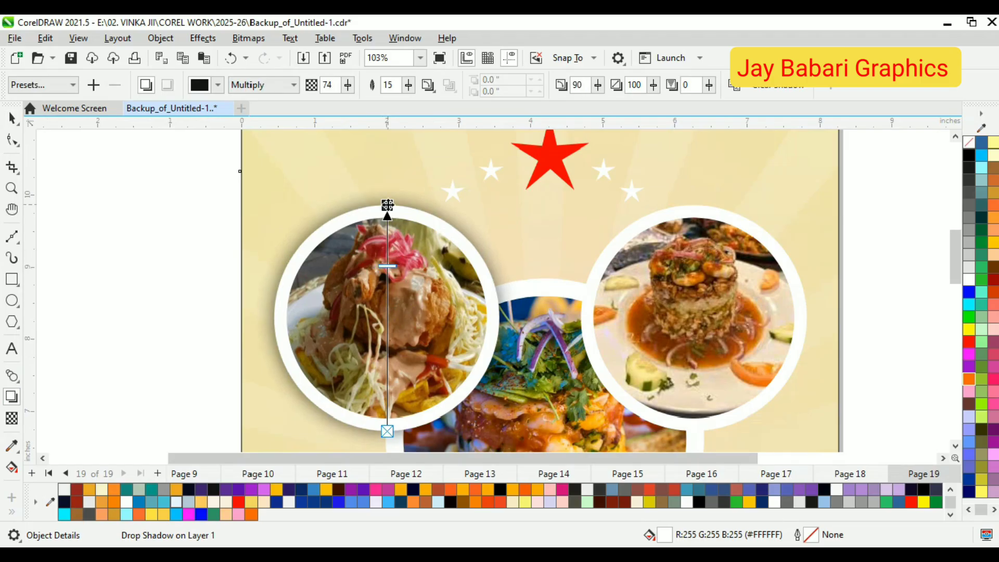
{"action": "scroll", "coordinate": [386, 212], "scroll_direction": "down", "scroll_amount": 1}
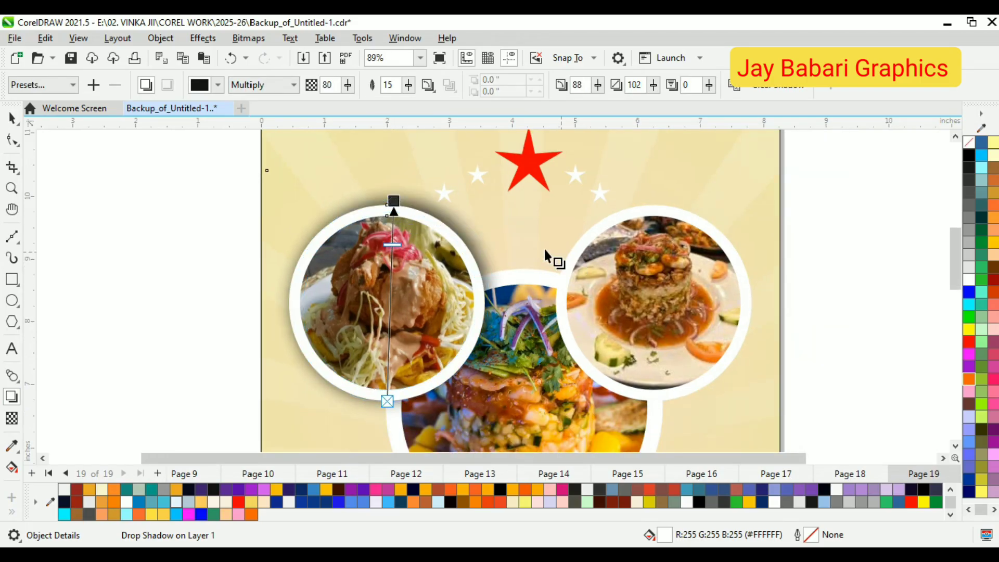
{"action": "scroll", "coordinate": [384, 203], "scroll_direction": "up", "scroll_amount": 2}
{"action": "scroll", "coordinate": [382, 207], "scroll_direction": "down", "scroll_amount": 4}
Step: Apply an upward drop shadow to the upper-right dish photo and raise the upper-left photo's shadow opacity to about 96
{"action": "left_click", "coordinate": [710, 251]}
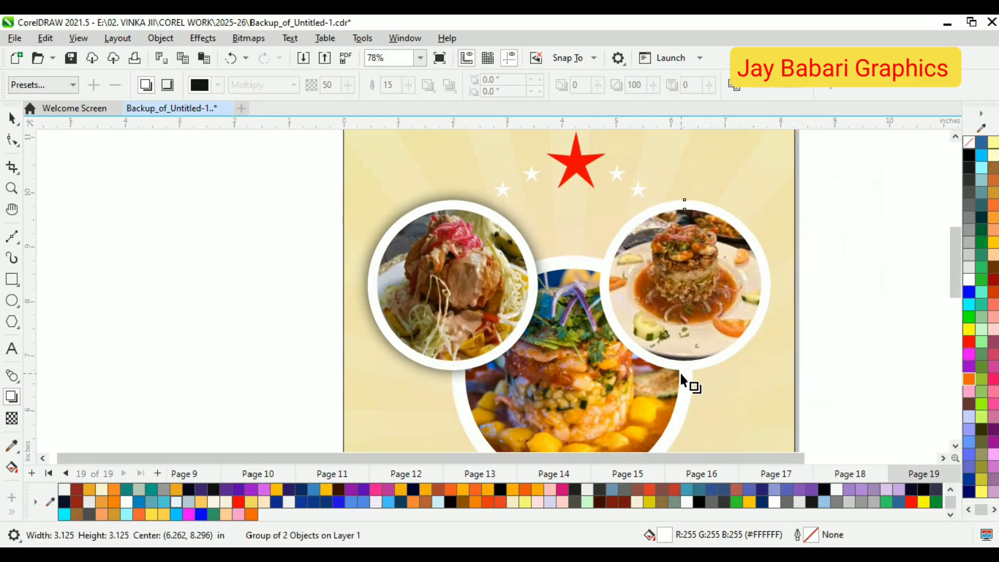
{"action": "left_click_drag", "start_coordinate": [679, 357], "coordinate": [684, 200]}
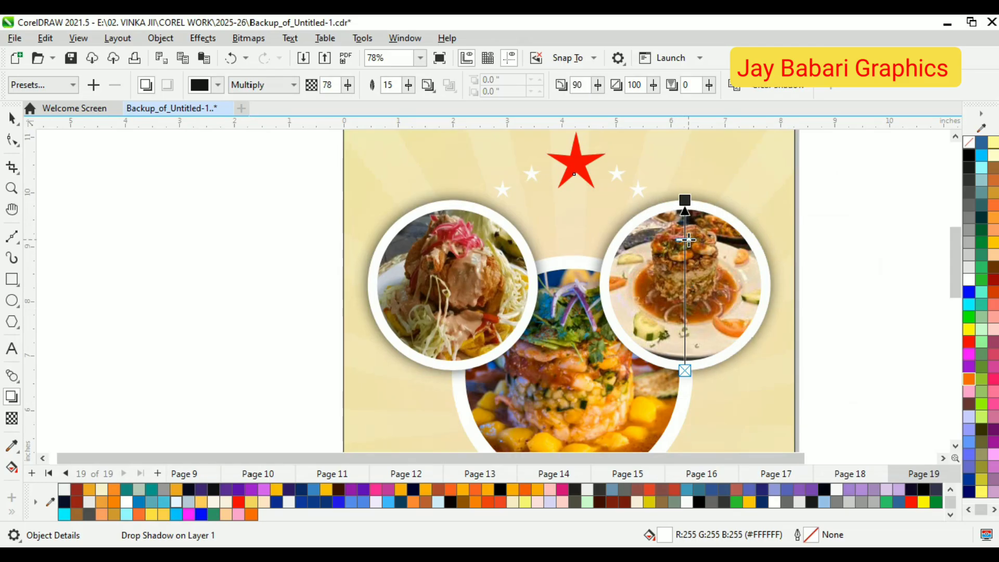
{"action": "left_click", "coordinate": [461, 248]}
{"action": "left_click_drag", "start_coordinate": [453, 235], "coordinate": [455, 217]}
Step: Apply an upward drop shadow to the large central dish photo with opacity about 90 and feathering 15
{"action": "scroll", "coordinate": [570, 252], "scroll_direction": "down", "scroll_amount": 3}
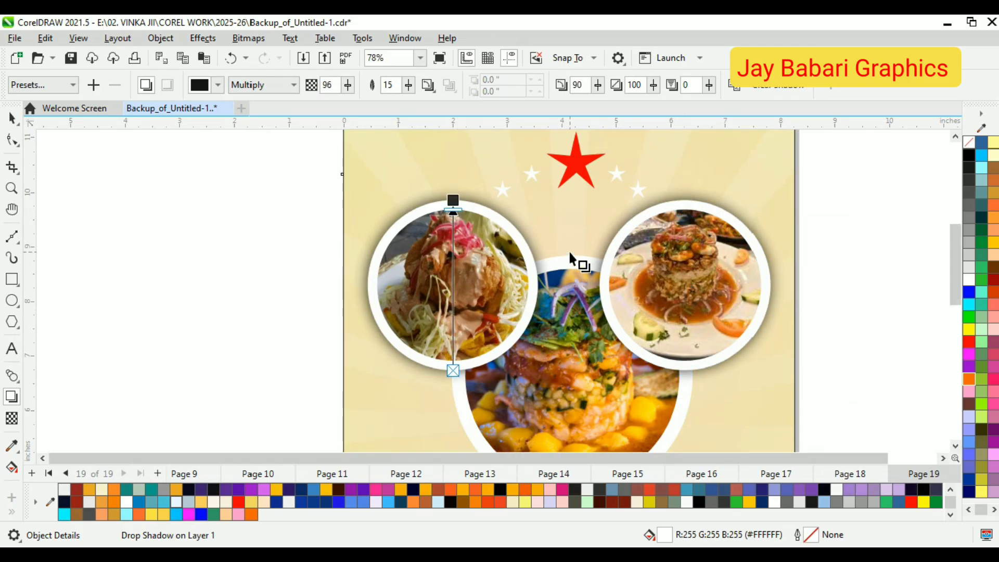
{"action": "left_click", "coordinate": [573, 382]}
{"action": "scroll", "coordinate": [567, 359], "scroll_direction": "down", "scroll_amount": 2}
{"action": "left_click_drag", "start_coordinate": [567, 387], "coordinate": [568, 271]}
{"action": "scroll", "coordinate": [568, 271], "scroll_direction": "up", "scroll_amount": 3}
{"action": "left_click_drag", "start_coordinate": [564, 365], "coordinate": [578, 307]}
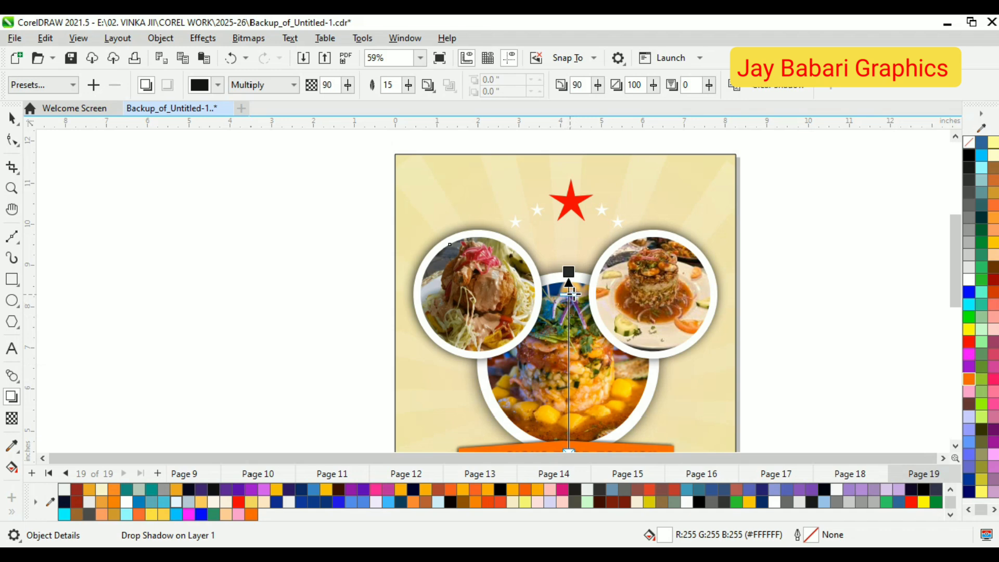
Step: Apply a horizontal drop shadow to the star ornament group with opacity about 60 and feathering 15
{"action": "left_click", "coordinate": [11, 119]}
{"action": "left_click", "coordinate": [542, 208]}
{"action": "scroll", "coordinate": [542, 208], "scroll_direction": "up", "scroll_amount": 3}
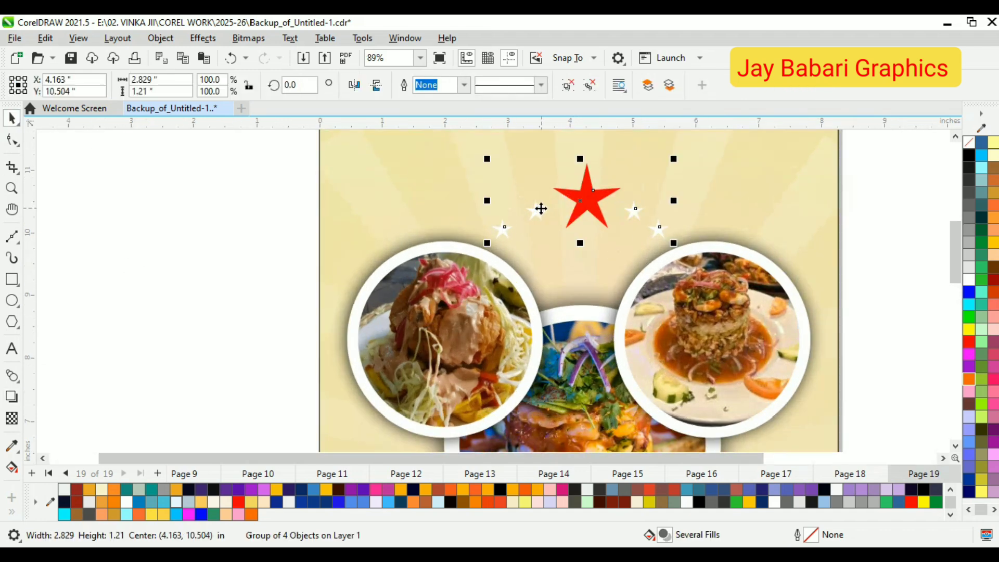
{"action": "left_click", "coordinate": [11, 398]}
{"action": "left_click_drag", "start_coordinate": [492, 201], "coordinate": [671, 204]}
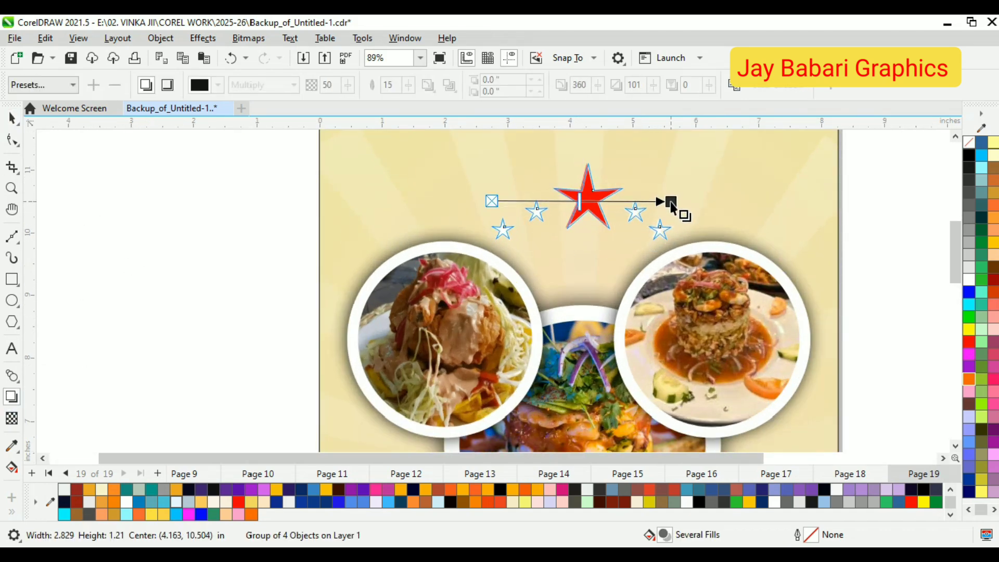
{"action": "scroll", "coordinate": [591, 211], "scroll_direction": "up", "scroll_amount": 2}
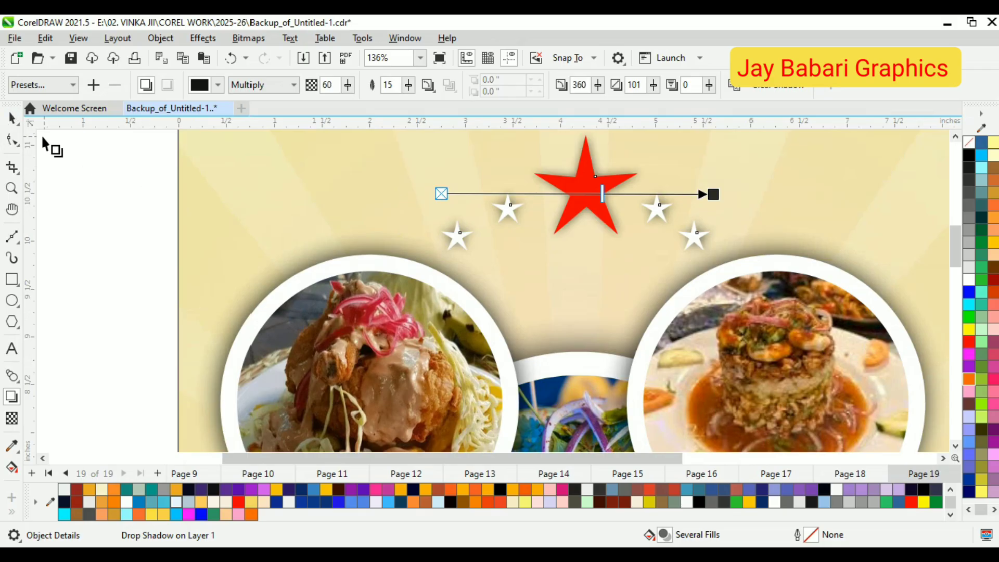
Step: Undo the drop shadow on the star ornament group
{"action": "left_click", "coordinate": [13, 120]}
{"action": "right_click", "coordinate": [584, 197]}
{"action": "left_click", "coordinate": [139, 232]}
{"action": "right_click", "coordinate": [598, 183]}
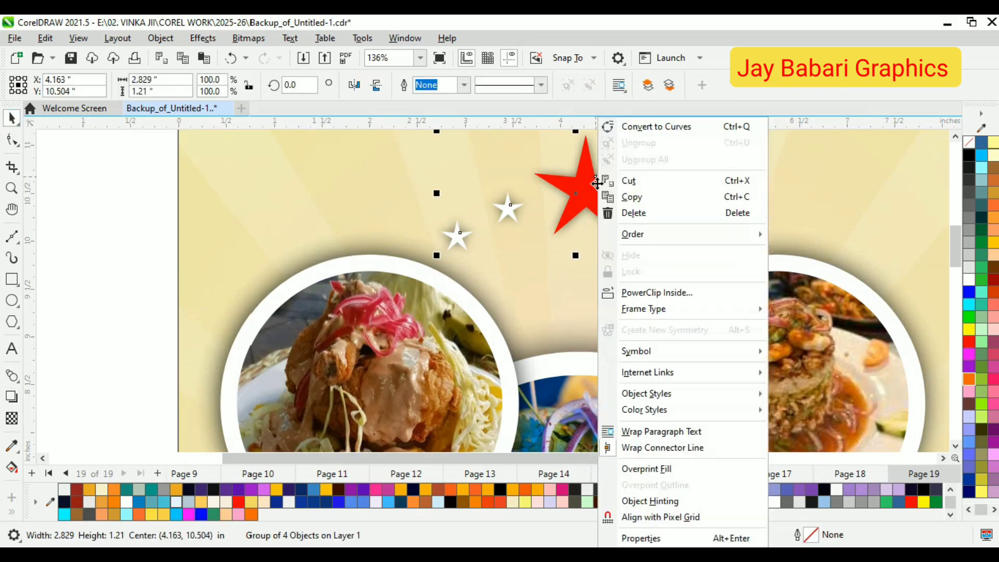
{"action": "left_click", "coordinate": [186, 233]}
{"action": "key", "text": "ctrl+z"}
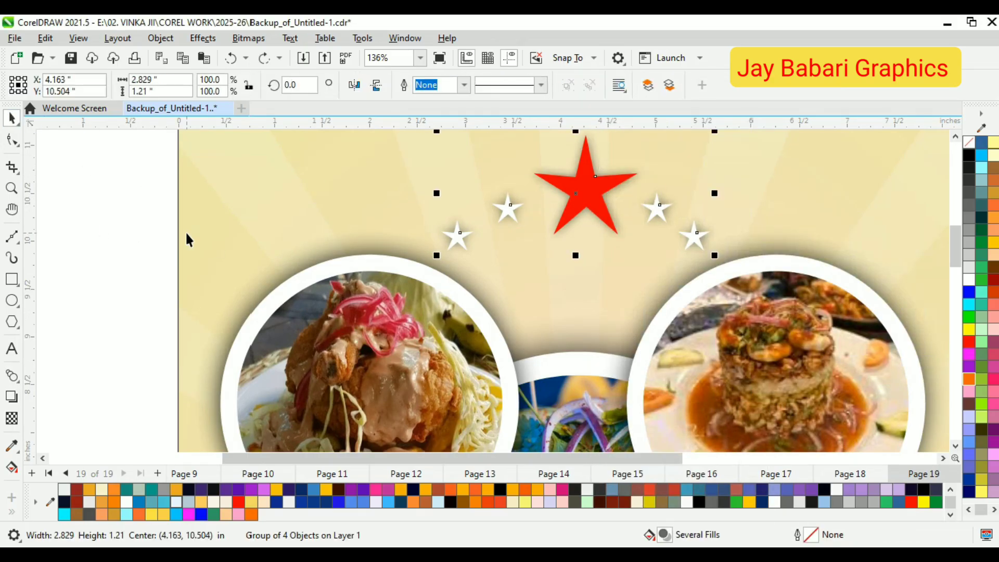
Step: Ungroup the star ornament and move the two outermost white stars up, nearer the height of the inner pair
{"action": "right_click", "coordinate": [585, 186]}
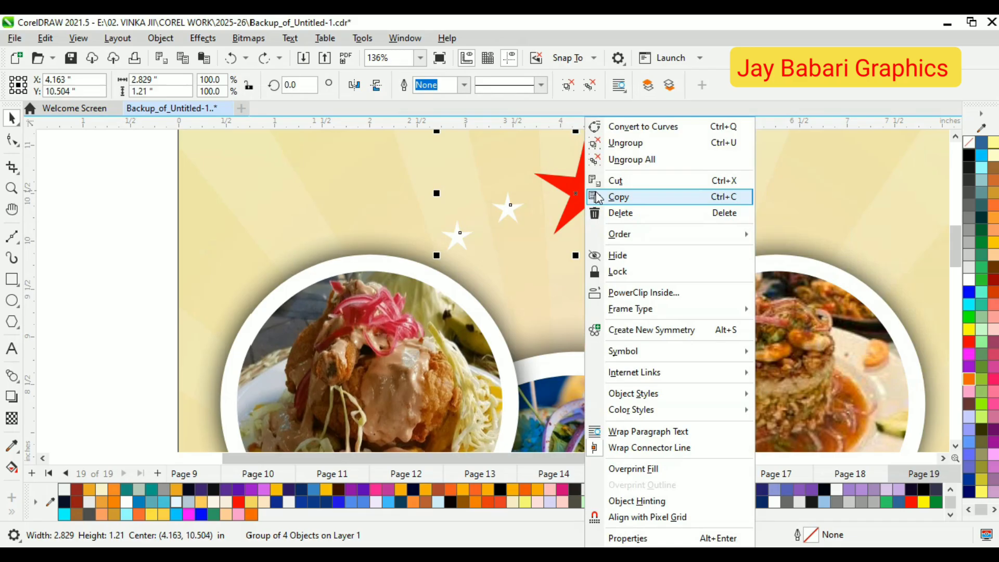
{"action": "left_click", "coordinate": [622, 143]}
{"action": "scroll", "coordinate": [502, 239], "scroll_direction": "up", "scroll_amount": 1}
{"action": "left_click", "coordinate": [457, 231]}
{"action": "left_click_drag", "start_coordinate": [457, 232], "coordinate": [474, 209]}
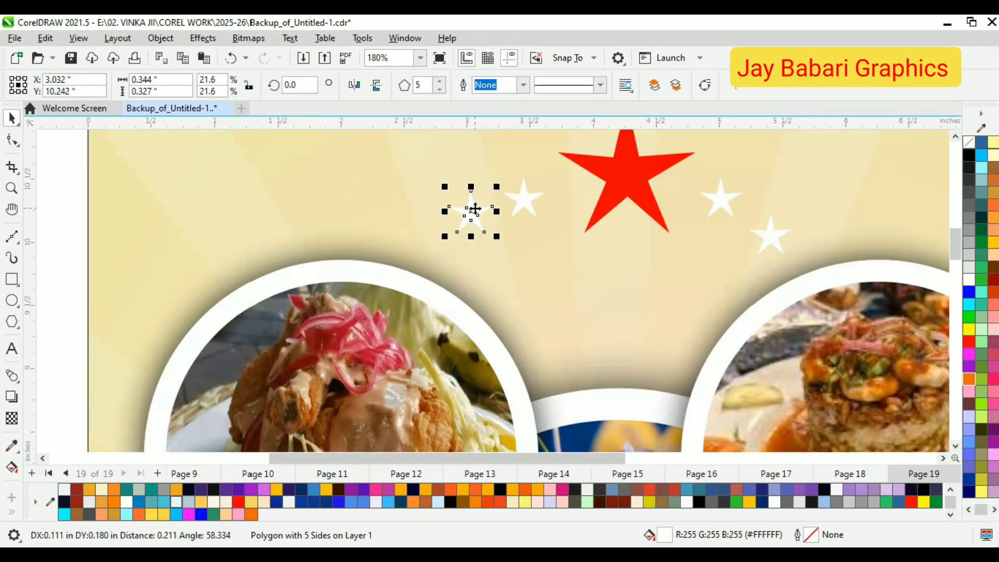
{"action": "left_click_drag", "start_coordinate": [773, 233], "coordinate": [776, 218]}
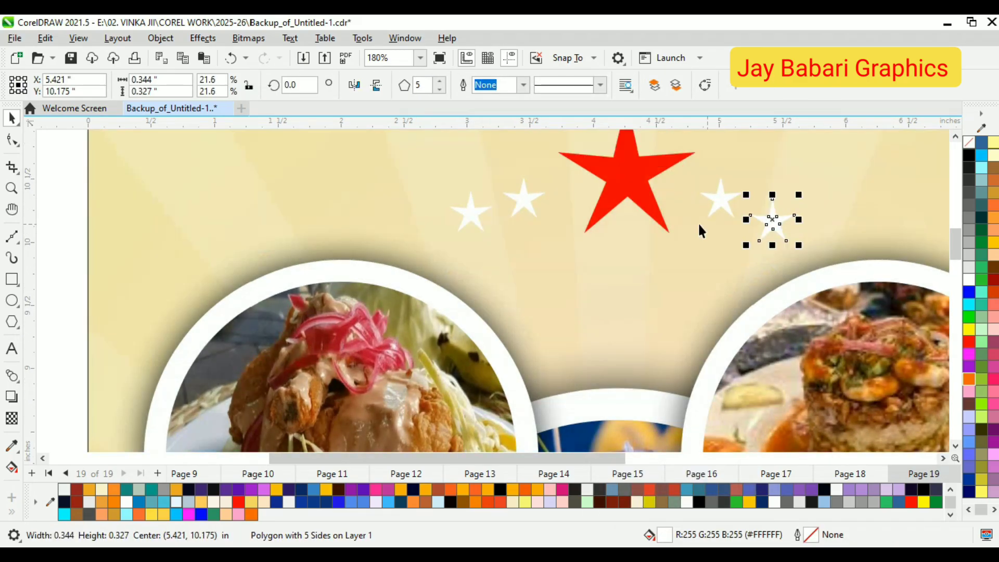
Step: Align the two outermost white stars to the same height by their centres and select the inner star pair
{"action": "left_click", "coordinate": [475, 214], "text": "shift"}
{"action": "key", "text": "e"}
{"action": "left_click", "coordinate": [532, 208]}
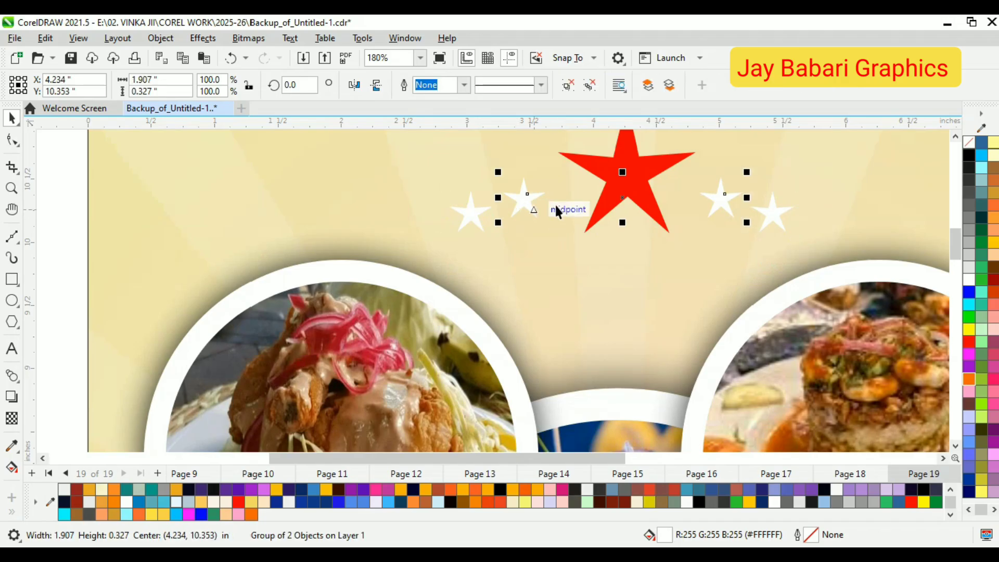
Step: Ungroup the inner white star pair and select both of its stars individually
{"action": "right_click", "coordinate": [720, 200]}
{"action": "left_click", "coordinate": [765, 158]}
{"action": "left_click", "coordinate": [720, 197]}
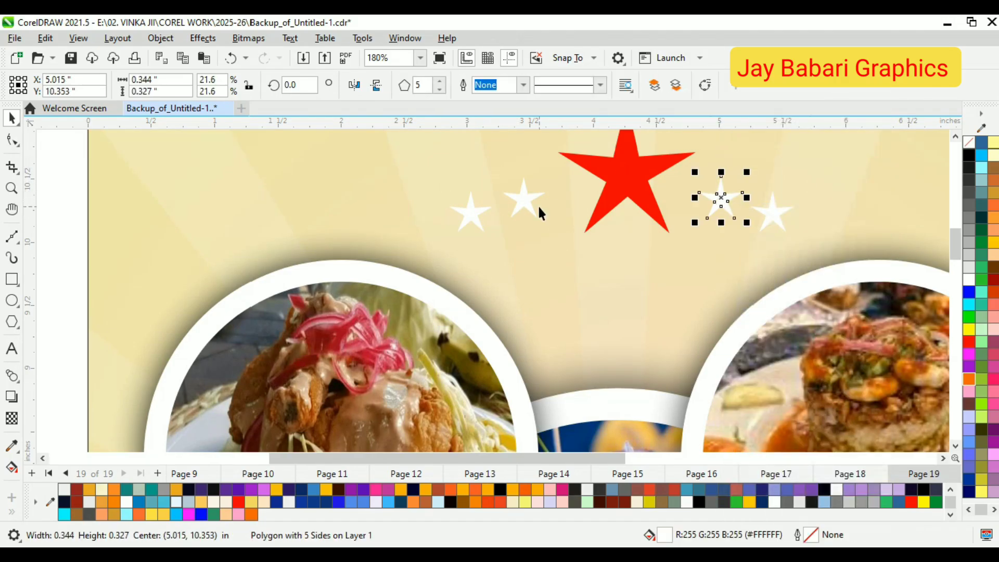
{"action": "left_click", "coordinate": [528, 203], "text": "shift"}
{"action": "scroll", "coordinate": [558, 205], "scroll_direction": "down", "scroll_amount": 3}
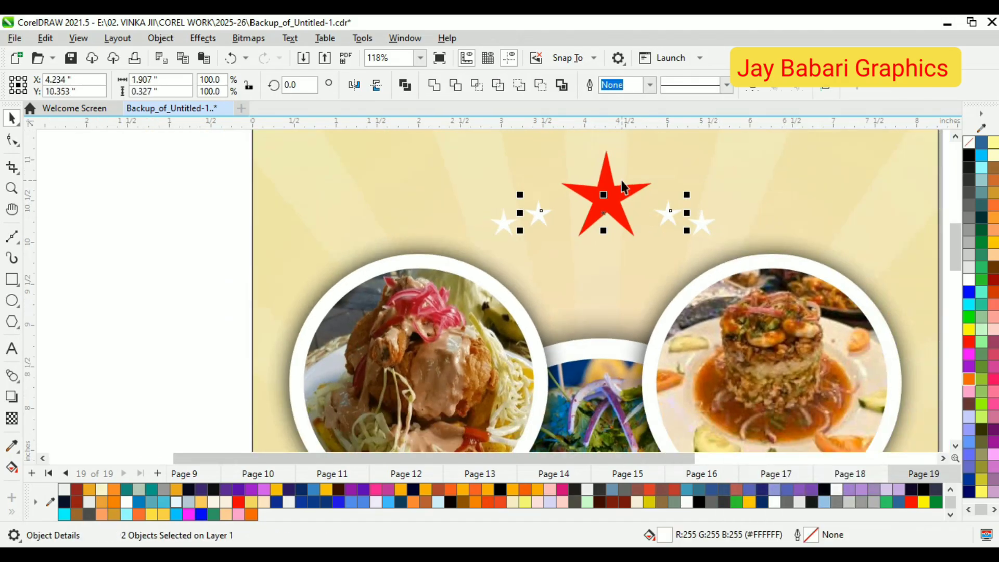
Step: Scale the red star down to about 0.675 in wide and move it slightly up between the white stars
{"action": "left_click", "coordinate": [622, 219]}
{"action": "left_click_drag", "start_coordinate": [656, 241], "coordinate": [637, 238]}
{"action": "scroll", "coordinate": [617, 214], "scroll_direction": "up", "scroll_amount": 2}
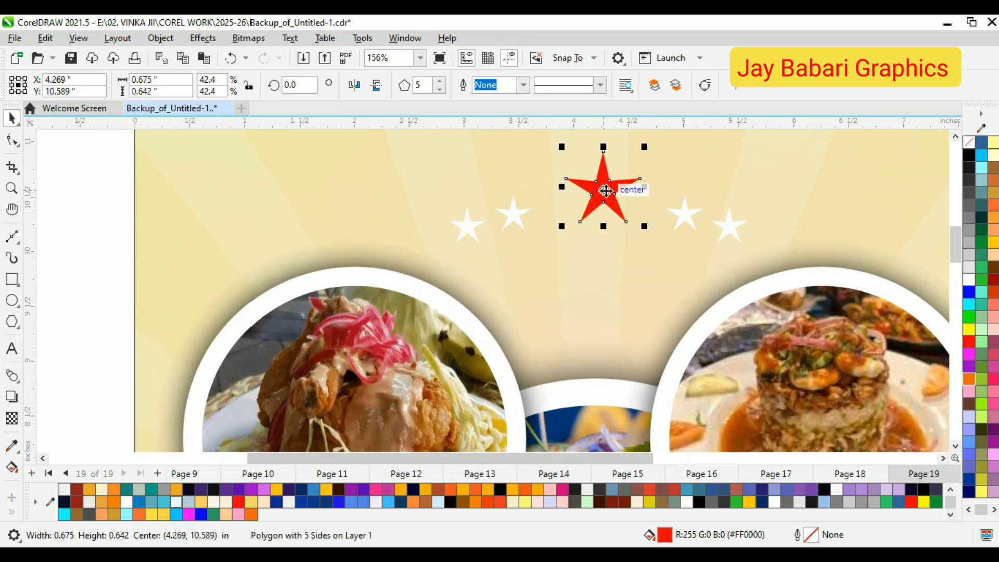
{"action": "left_click_drag", "start_coordinate": [603, 188], "coordinate": [610, 178]}
{"action": "left_click", "coordinate": [600, 262], "text": "shift"}
{"action": "key", "text": "c"}
{"action": "scroll", "coordinate": [542, 262], "scroll_direction": "down", "scroll_amount": 1}
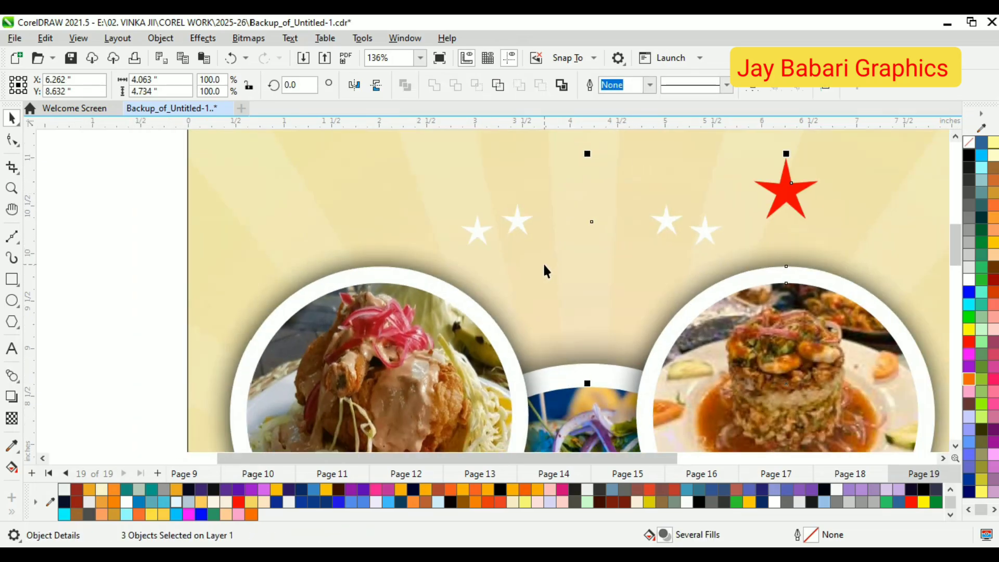
{"action": "key", "text": "ctrl+z"}
{"action": "scroll", "coordinate": [542, 262], "scroll_direction": "down", "scroll_amount": 2}
{"action": "left_click", "coordinate": [586, 146], "text": "shift"}
{"action": "scroll", "coordinate": [533, 163], "scroll_direction": "down", "scroll_amount": 1}
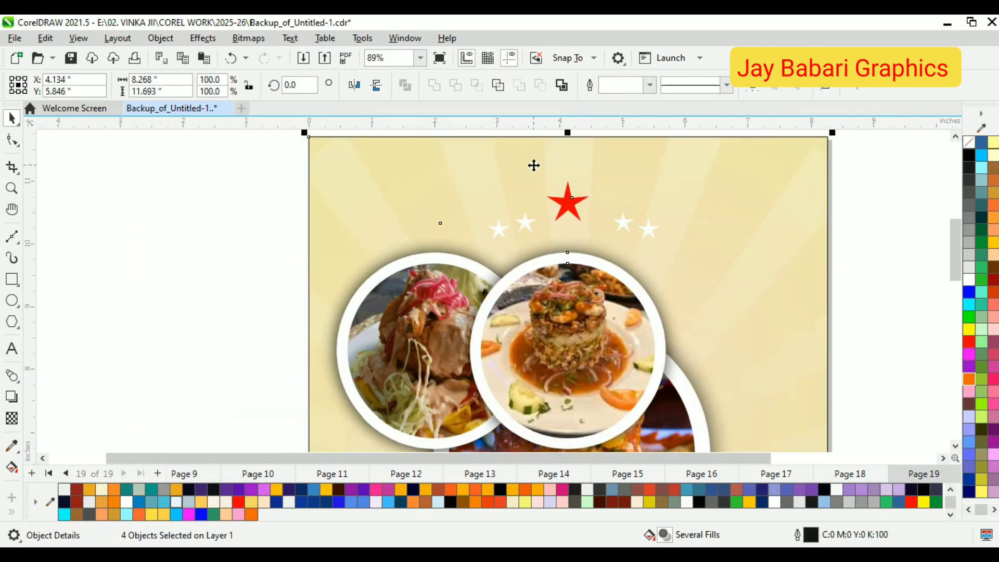
{"action": "key", "text": "Delete"}
{"action": "key", "text": "ctrl+z"}
{"action": "key", "text": "ctrl+z"}
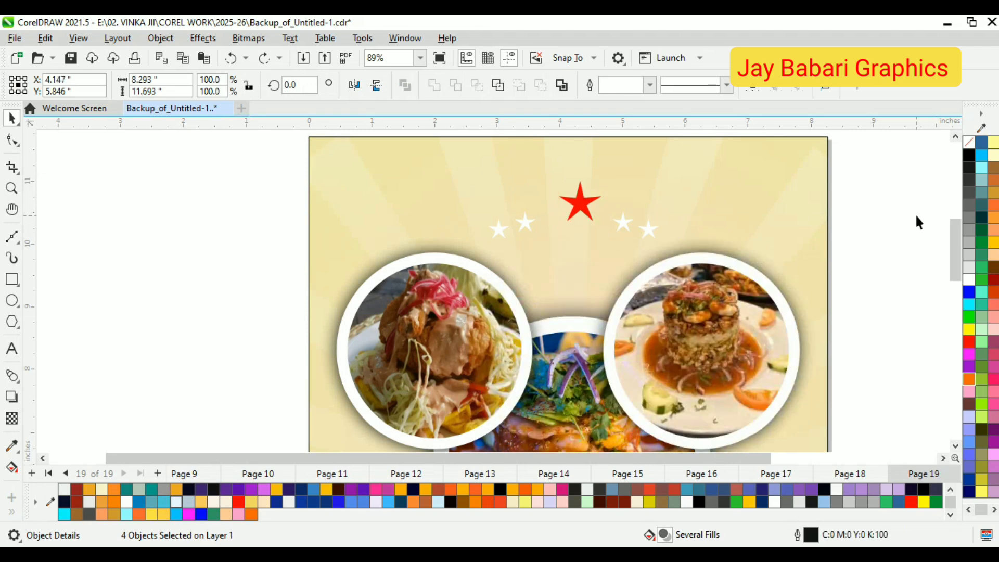
Step: Centre the red star horizontally on the poster background
{"action": "left_click", "coordinate": [915, 213]}
{"action": "left_click", "coordinate": [591, 195]}
{"action": "left_click", "coordinate": [580, 203]}
{"action": "left_click", "coordinate": [564, 147], "text": "shift"}
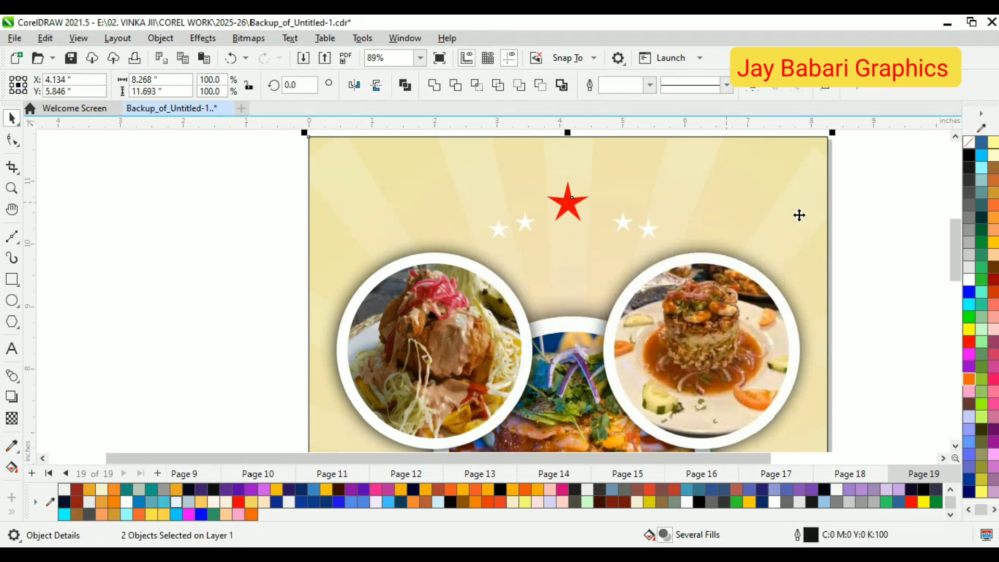
{"action": "key", "text": "Escape"}
Step: Group the white stars on each side as a pair and align the two pairs by their top edges
{"action": "left_click_drag", "start_coordinate": [668, 200], "coordinate": [602, 214]}
{"action": "scroll", "coordinate": [618, 221], "scroll_direction": "up", "scroll_amount": 1}
{"action": "scroll", "coordinate": [602, 214], "scroll_direction": "up", "scroll_amount": 2}
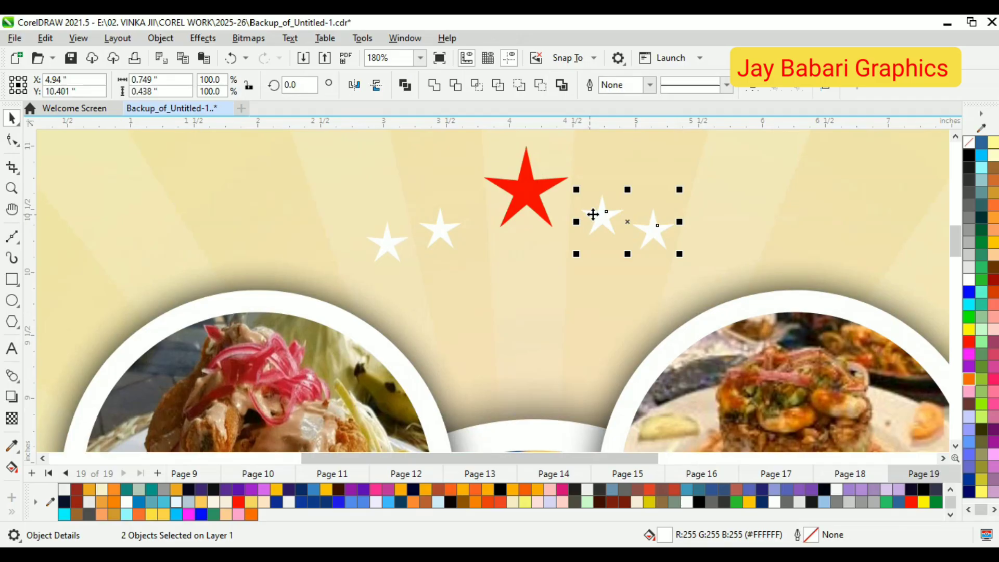
{"action": "left_click", "coordinate": [439, 229]}
{"action": "left_click", "coordinate": [386, 238], "text": "shift"}
{"action": "key", "text": "ctrl+g"}
{"action": "left_click", "coordinate": [597, 214], "text": "shift"}
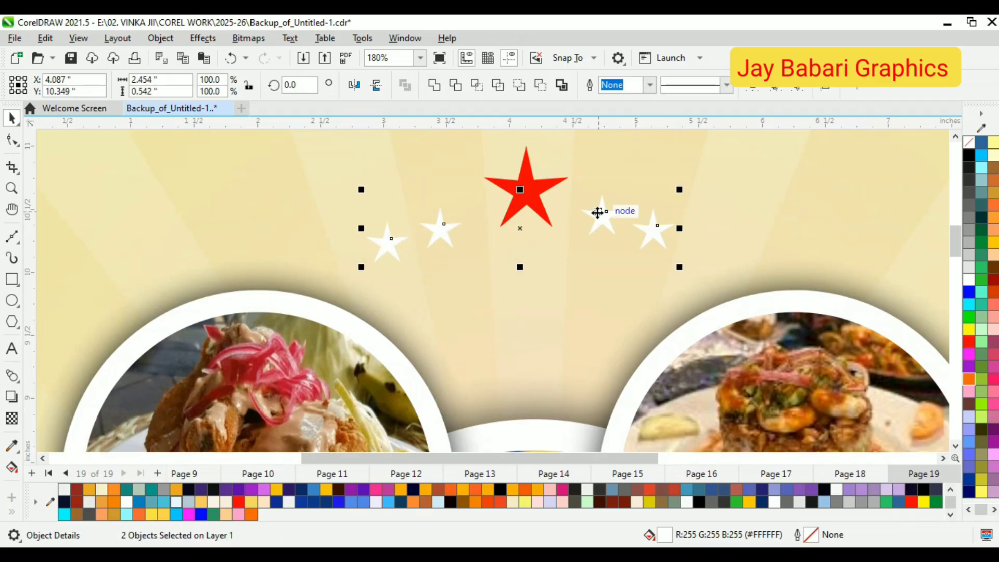
{"action": "key", "text": "t"}
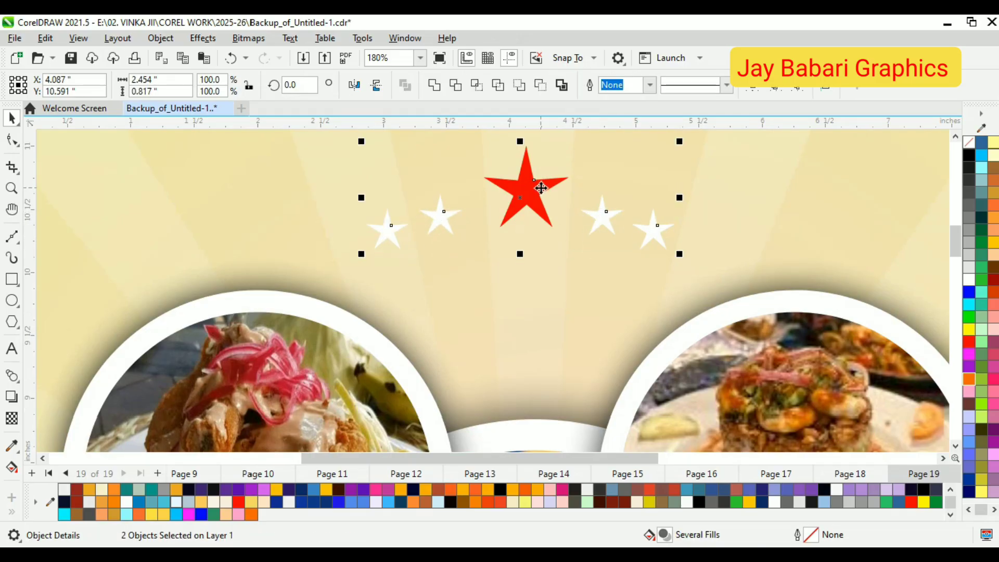
Step: Lower the red and white stars together, group them, and centre the group horizontally on the poster background
{"action": "left_click_drag", "start_coordinate": [546, 193], "coordinate": [538, 233]}
{"action": "key", "text": "ctrl+g"}
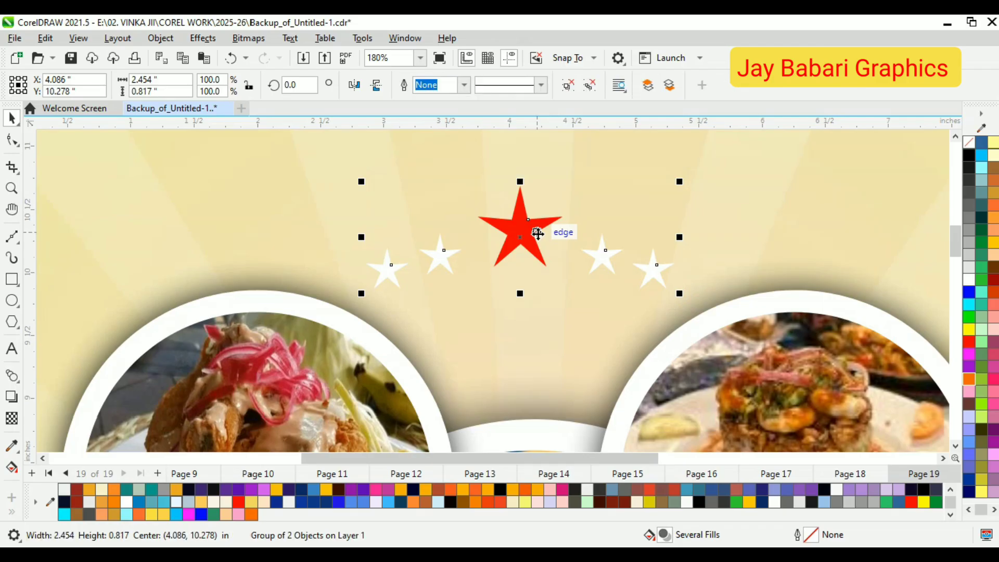
{"action": "scroll", "coordinate": [538, 233], "scroll_direction": "up", "scroll_amount": 1}
{"action": "left_click", "coordinate": [538, 233]}
{"action": "left_click", "coordinate": [782, 220], "text": "shift"}
{"action": "key", "text": "c"}
{"action": "scroll", "coordinate": [523, 207], "scroll_direction": "down", "scroll_amount": 2}
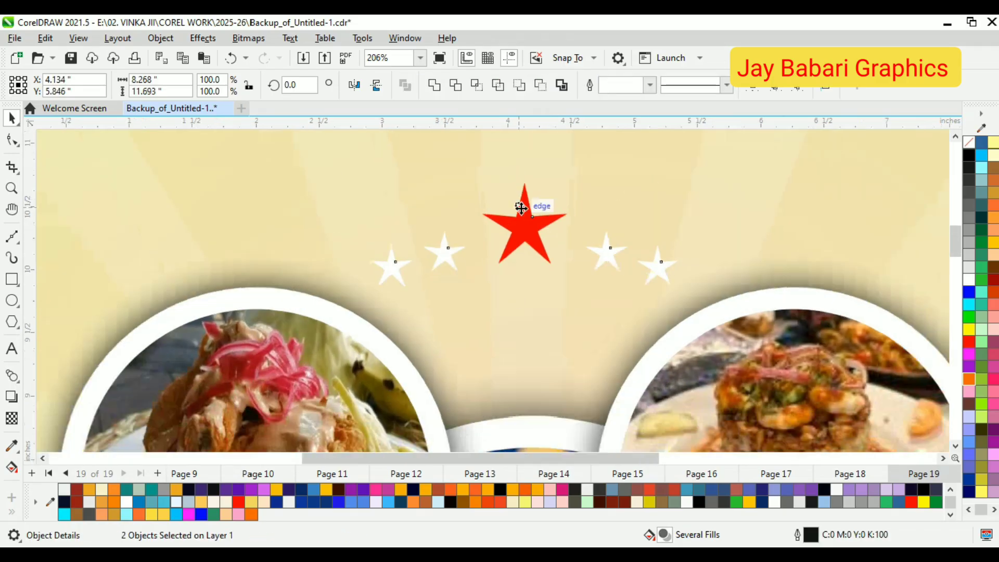
{"action": "left_click", "coordinate": [54, 249]}
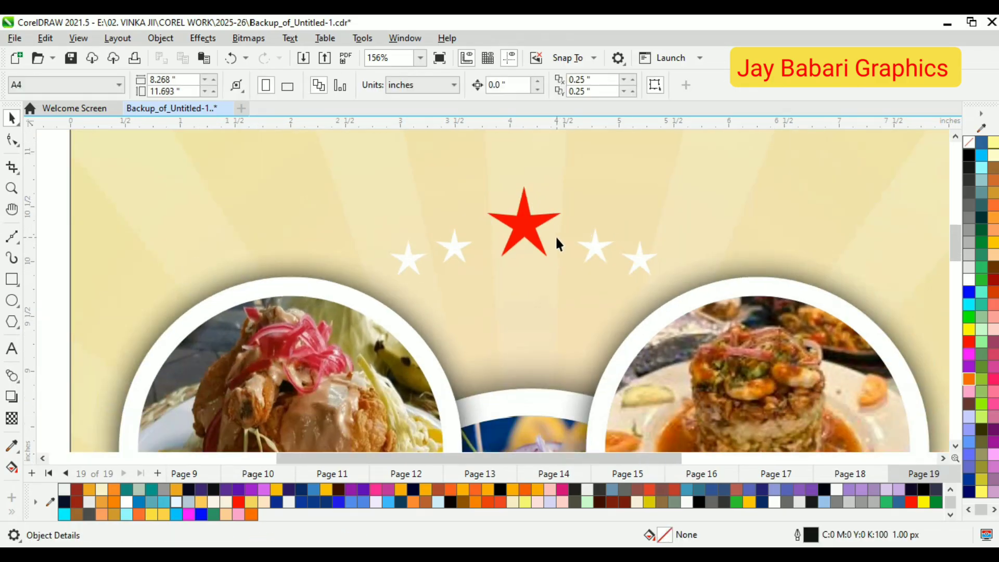
Step: Apply a horizontal black drop shadow across the star group with opacity 50 and adjust its feathering
{"action": "left_click", "coordinate": [525, 229]}
{"action": "left_click", "coordinate": [11, 397]}
{"action": "left_click_drag", "start_coordinate": [461, 255], "coordinate": [658, 233]}
{"action": "scroll", "coordinate": [580, 233], "scroll_direction": "up", "scroll_amount": 2}
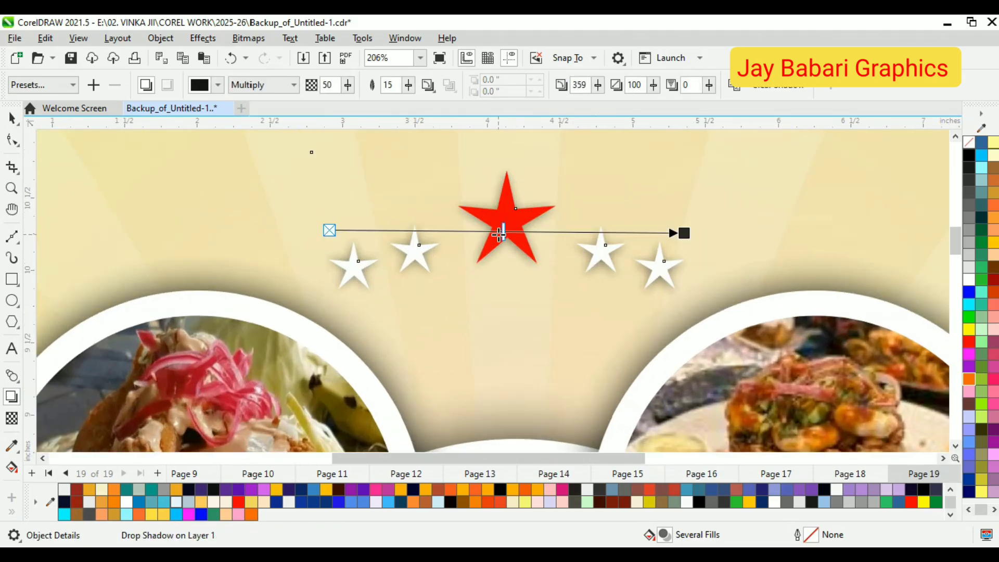
{"action": "left_click_drag", "start_coordinate": [407, 86], "coordinate": [401, 102]}
{"action": "left_click", "coordinate": [11, 118]}
{"action": "scroll", "coordinate": [245, 195], "scroll_direction": "down", "scroll_amount": 2}
{"action": "left_click", "coordinate": [892, 276]}
Step: Align the shadowed star group with the background and raise it to about Y 10.698 in above the dishes
{"action": "left_click", "coordinate": [401, 211]}
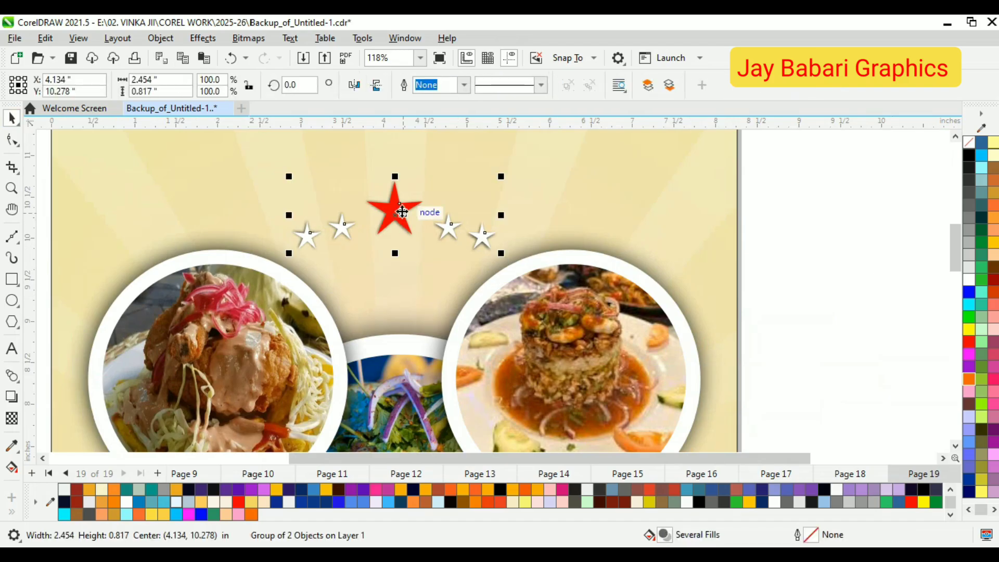
{"action": "left_click", "coordinate": [700, 192], "text": "shift"}
{"action": "scroll", "coordinate": [780, 257], "scroll_direction": "down", "scroll_amount": 1}
{"action": "left_click", "coordinate": [785, 261]}
{"action": "scroll", "coordinate": [397, 209], "scroll_direction": "down", "scroll_amount": 1}
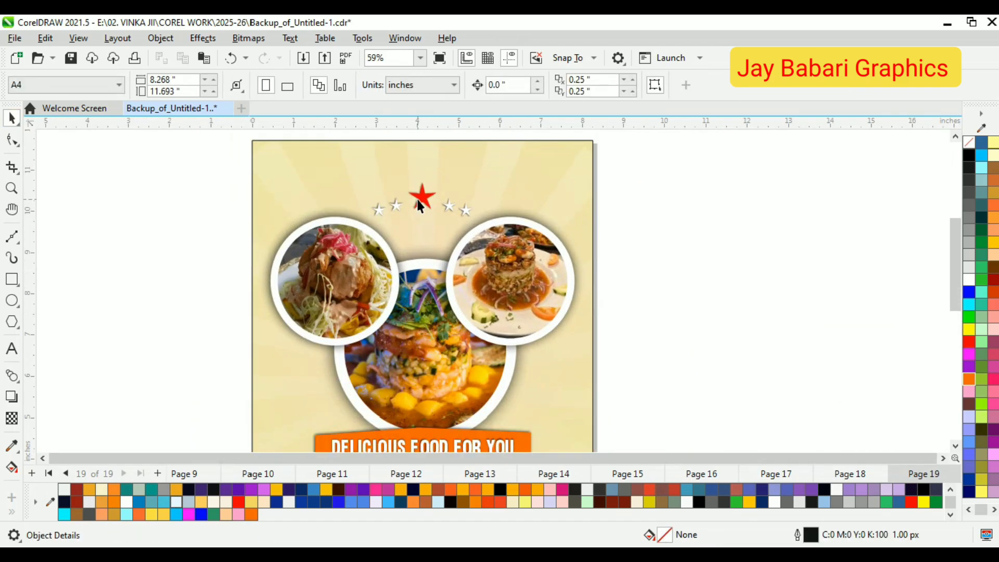
{"action": "left_click", "coordinate": [397, 208]}
{"action": "scroll", "coordinate": [426, 187], "scroll_direction": "up", "scroll_amount": 1}
{"action": "left_click_drag", "start_coordinate": [429, 198], "coordinate": [434, 172]}
{"action": "scroll", "coordinate": [442, 179], "scroll_direction": "down", "scroll_amount": 1}
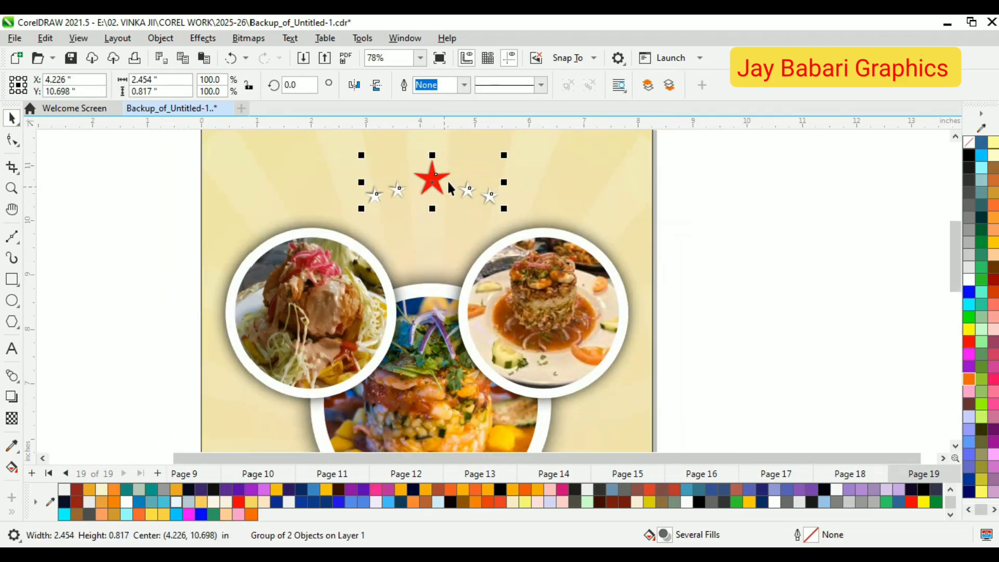
{"action": "scroll", "coordinate": [448, 182], "scroll_direction": "up", "scroll_amount": 1}
{"action": "left_click", "coordinate": [814, 257]}
Step: Envelope the DELICIOUS FOOD FOR YOU text, pulling its middle nodes up and down to follow the banner's angled edges
{"action": "scroll", "coordinate": [554, 239], "scroll_direction": "down", "scroll_amount": 3}
{"action": "scroll", "coordinate": [520, 315], "scroll_direction": "up", "scroll_amount": 1}
{"action": "scroll", "coordinate": [367, 299], "scroll_direction": "down", "scroll_amount": 1}
{"action": "scroll", "coordinate": [377, 312], "scroll_direction": "up", "scroll_amount": 1}
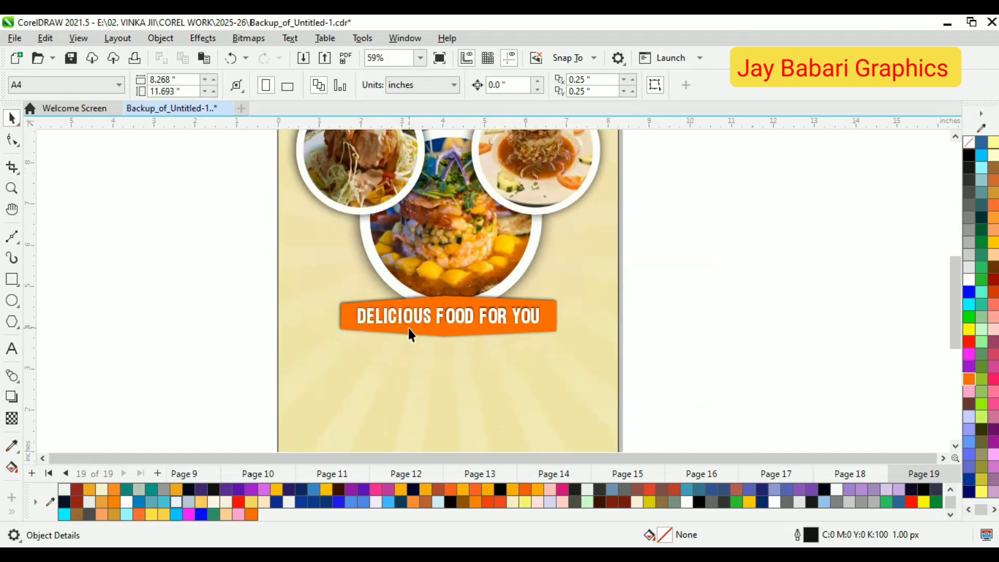
{"action": "scroll", "coordinate": [407, 332], "scroll_direction": "up", "scroll_amount": 1}
{"action": "left_click", "coordinate": [448, 335]}
{"action": "left_click", "coordinate": [772, 315]}
{"action": "scroll", "coordinate": [450, 326], "scroll_direction": "down", "scroll_amount": 1}
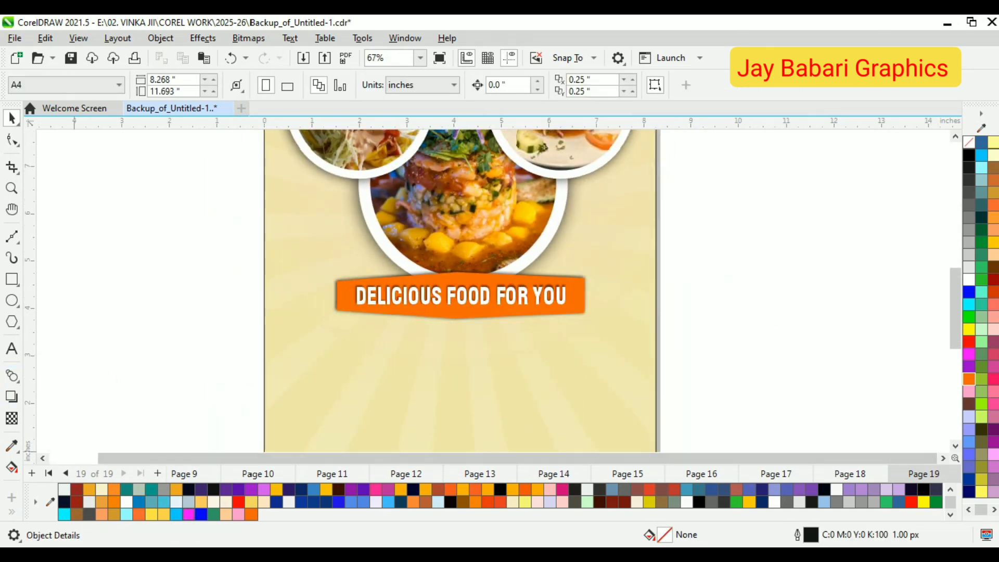
{"action": "scroll", "coordinate": [479, 307], "scroll_direction": "up", "scroll_amount": 1}
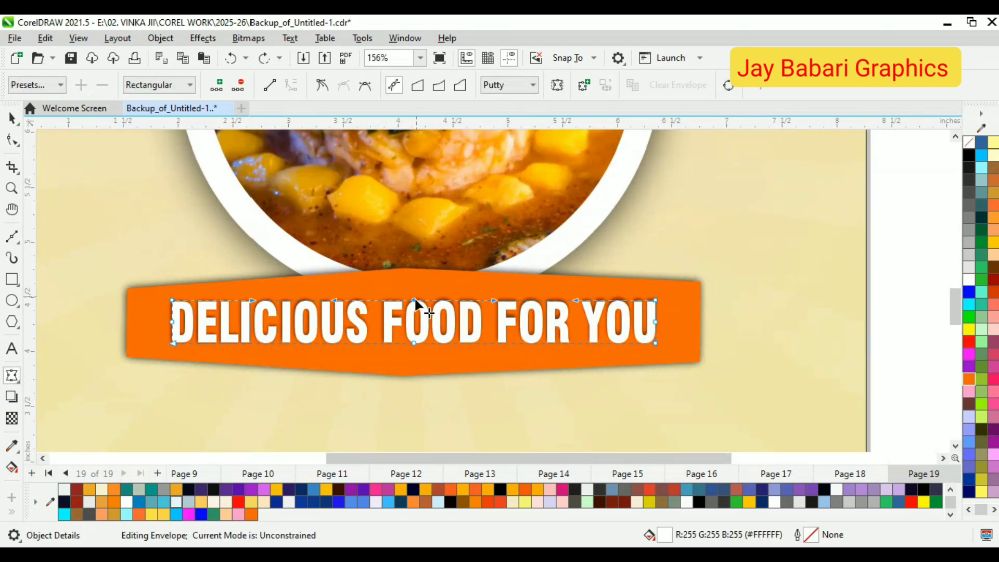
{"action": "left_click_drag", "start_coordinate": [415, 301], "coordinate": [414, 277]}
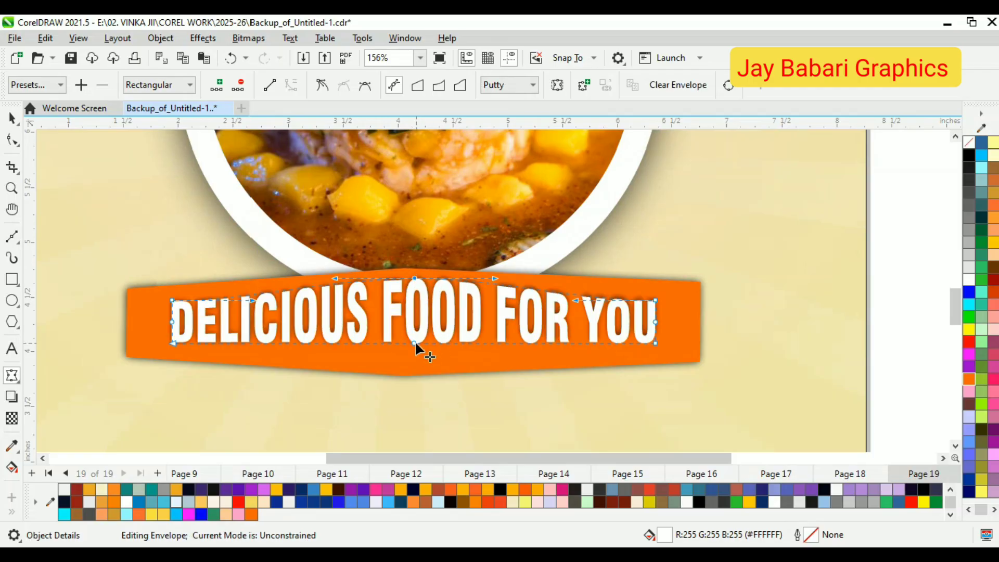
{"action": "left_click_drag", "start_coordinate": [416, 343], "coordinate": [414, 363]}
{"action": "key", "text": "space"}
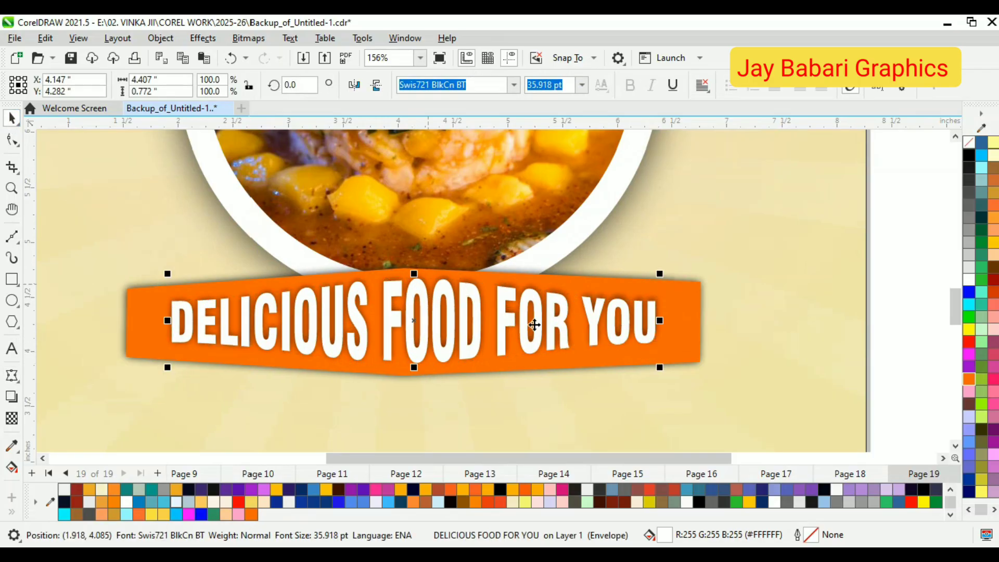
Step: Widen the banner text from its centre to about 4.807 in and shift it slightly right within the orange shape
{"action": "left_click_drag", "start_coordinate": [662, 320], "coordinate": [683, 320]}
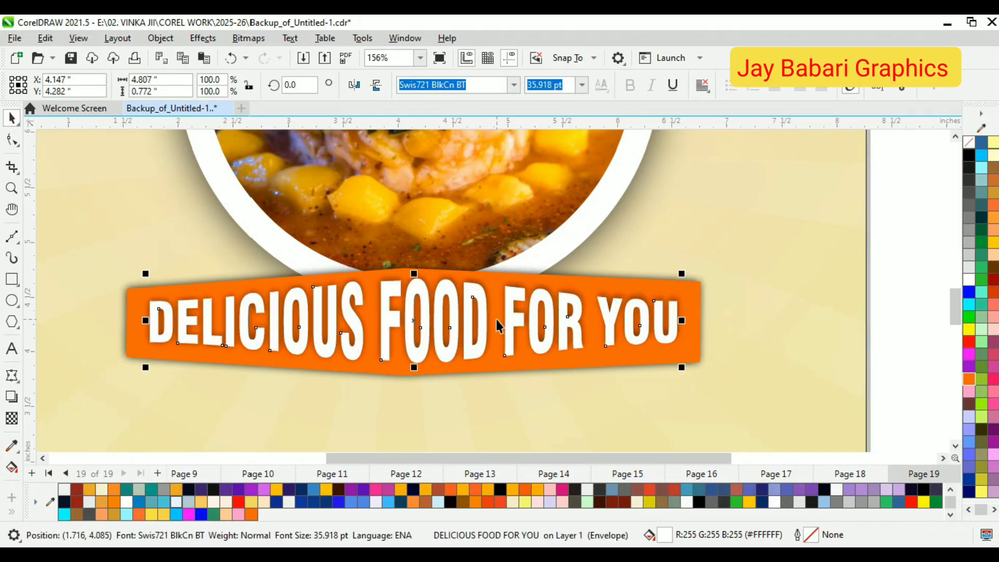
{"action": "scroll", "coordinate": [495, 319], "scroll_direction": "up", "scroll_amount": 1}
{"action": "left_click_drag", "start_coordinate": [515, 325], "coordinate": [525, 328]}
{"action": "scroll", "coordinate": [447, 300], "scroll_direction": "down", "scroll_amount": 2}
{"action": "left_click", "coordinate": [788, 323]}
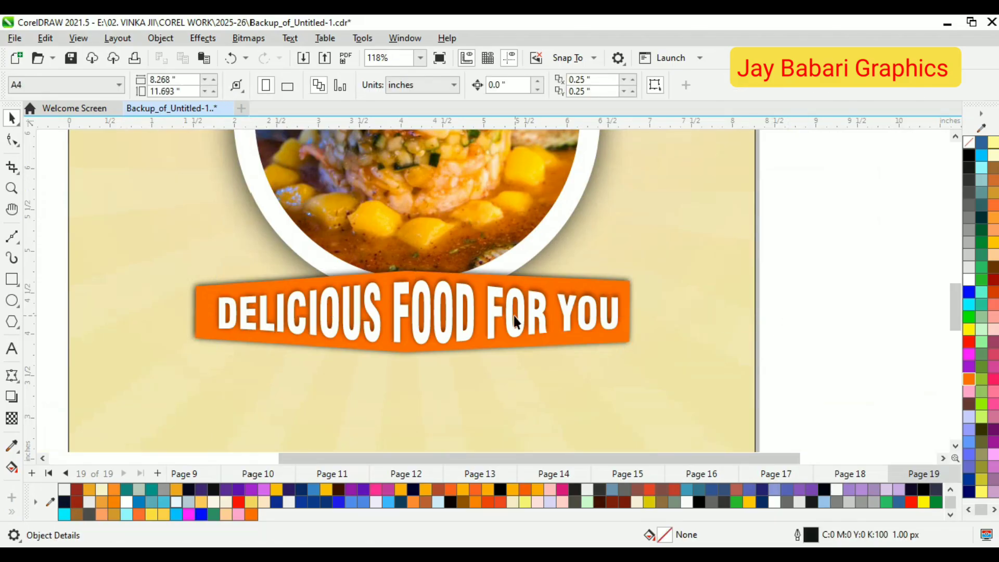
Step: Reduce the banner text's height to about 0.606 in so it leaves a margin inside the orange shape
{"action": "left_click", "coordinate": [514, 316]}
{"action": "scroll", "coordinate": [429, 345], "scroll_direction": "up", "scroll_amount": 1}
{"action": "left_click_drag", "start_coordinate": [420, 351], "coordinate": [421, 345]}
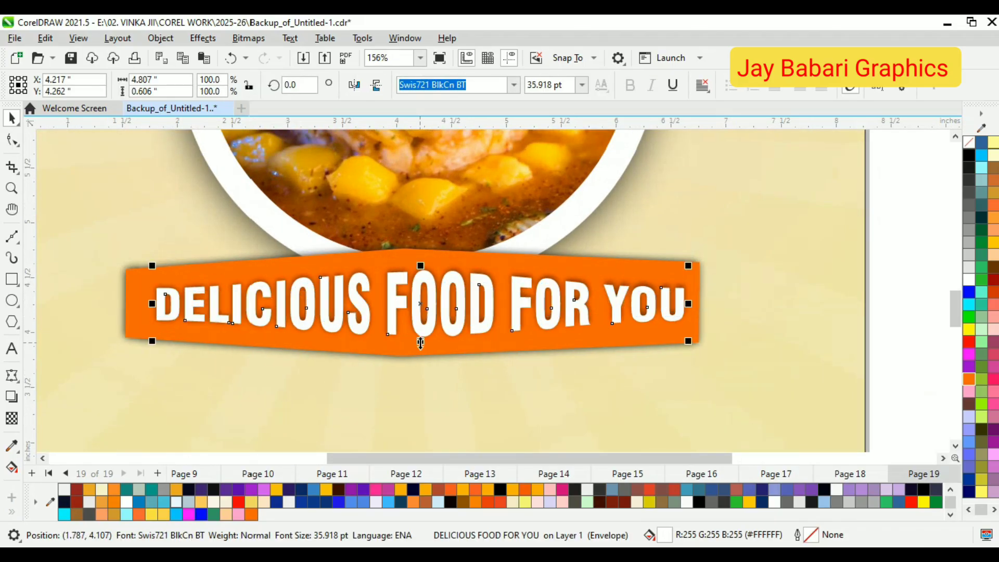
{"action": "scroll", "coordinate": [420, 345], "scroll_direction": "down", "scroll_amount": 1}
{"action": "left_click", "coordinate": [735, 297]}
Step: Add artistic text reading "Spend Your Great Time" on the background below the orange banner
{"action": "scroll", "coordinate": [338, 308], "scroll_direction": "down", "scroll_amount": 2}
{"action": "scroll", "coordinate": [337, 311], "scroll_direction": "up", "scroll_amount": 1}
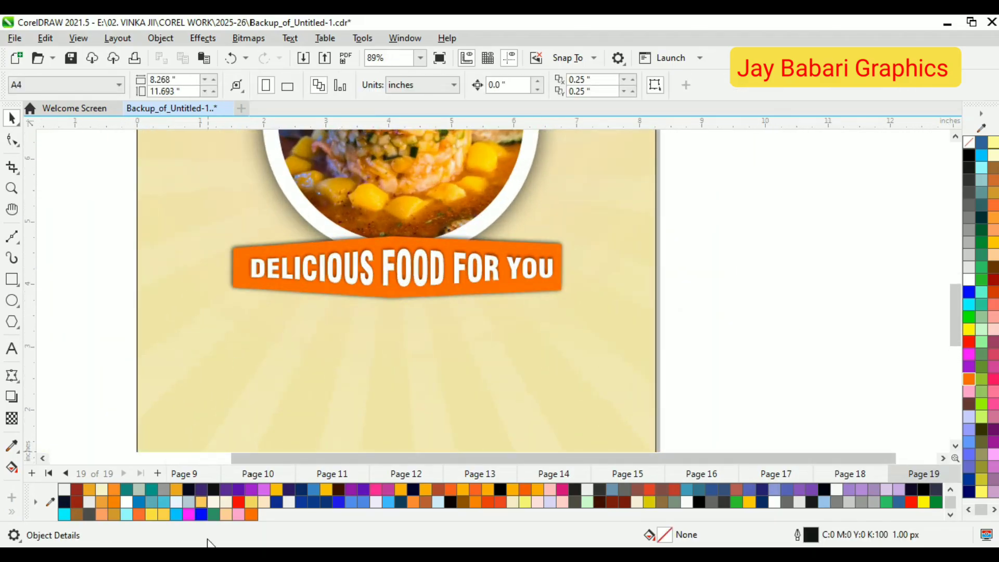
{"action": "key", "text": "F8"}
{"action": "left_click", "coordinate": [307, 342]}
{"action": "left_click", "coordinate": [616, 447]}
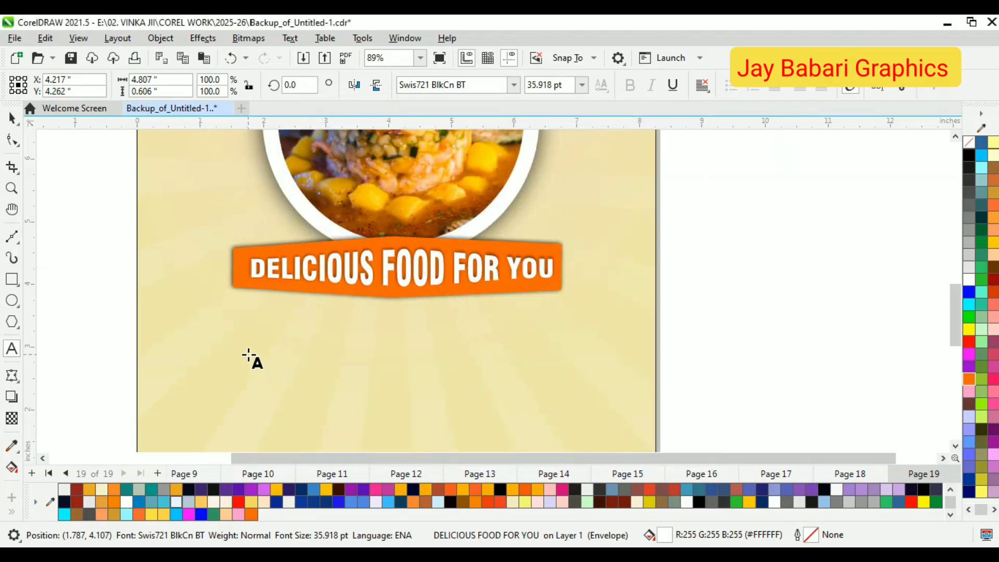
{"action": "left_click", "coordinate": [248, 353]}
{"action": "type", "text": "sPE"}
{"action": "key", "text": "BackSpace"}
{"action": "key", "text": "BackSpace"}
{"action": "key", "text": "BackSpace"}
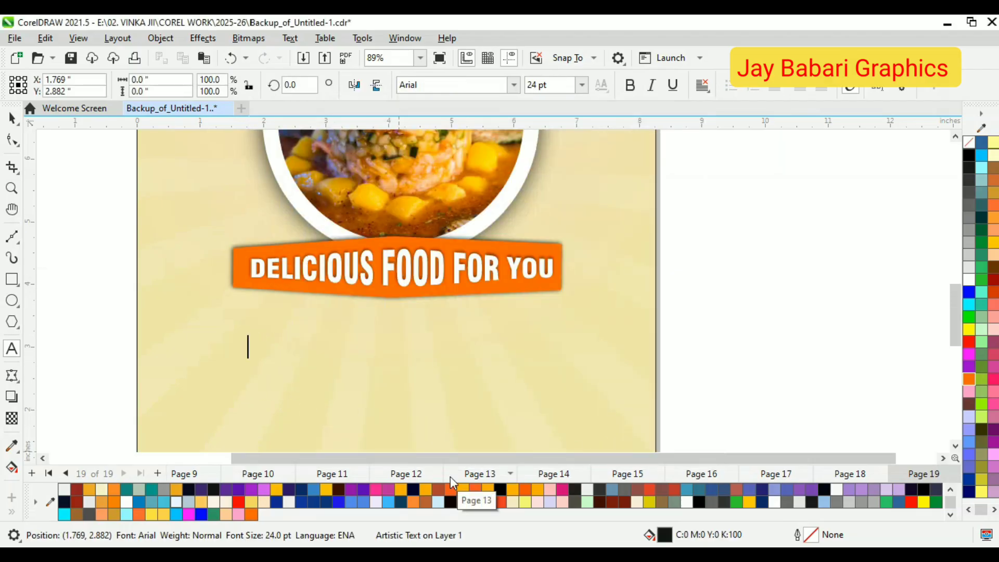
{"action": "type", "text": "Spend Y"}
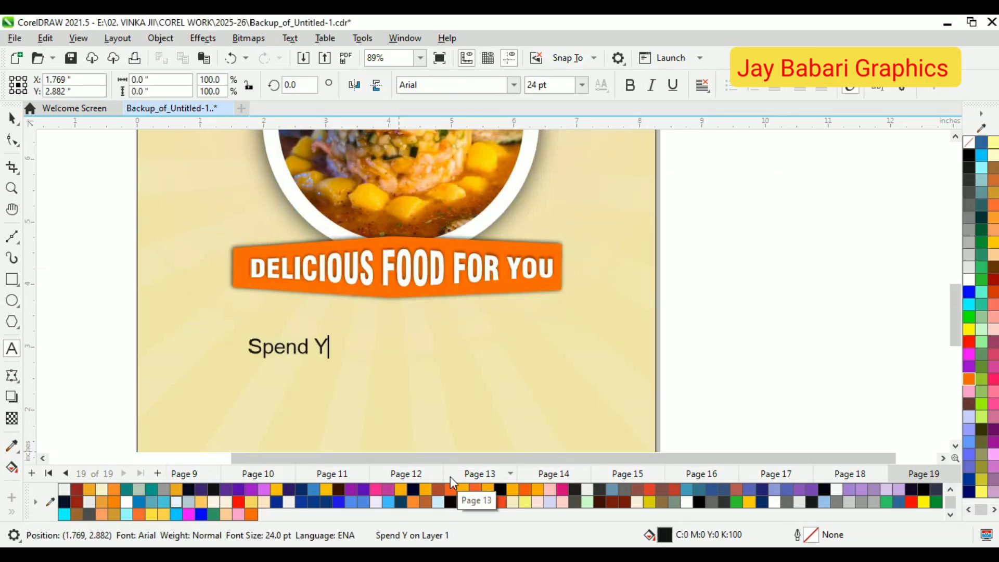
{"action": "type", "text": "our Great Time"}
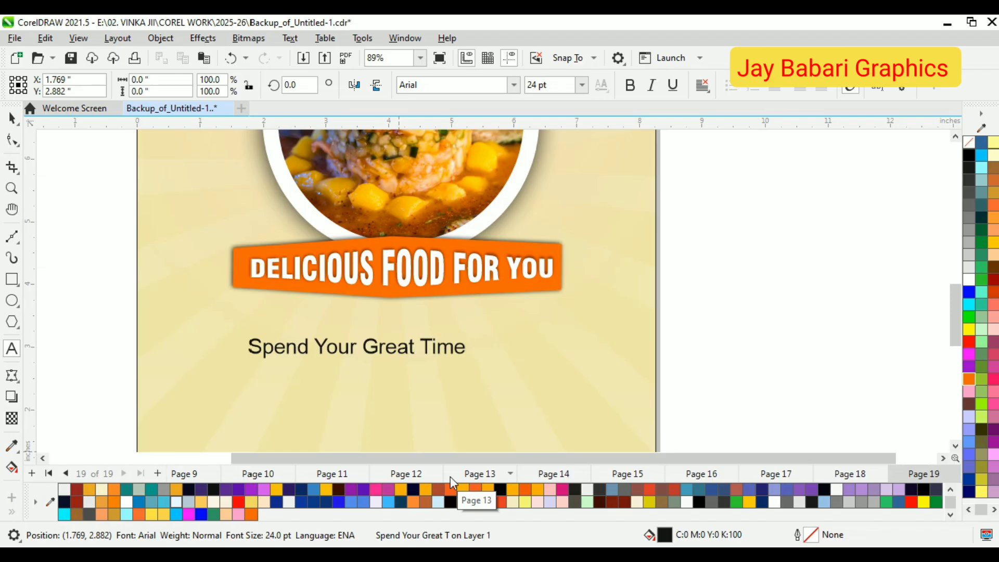
Step: Add a second line reading "In Our Fastfood" to the text below the banner
{"action": "key", "text": "Return"}
{"action": "type", "text": "In Our Fatfood"}
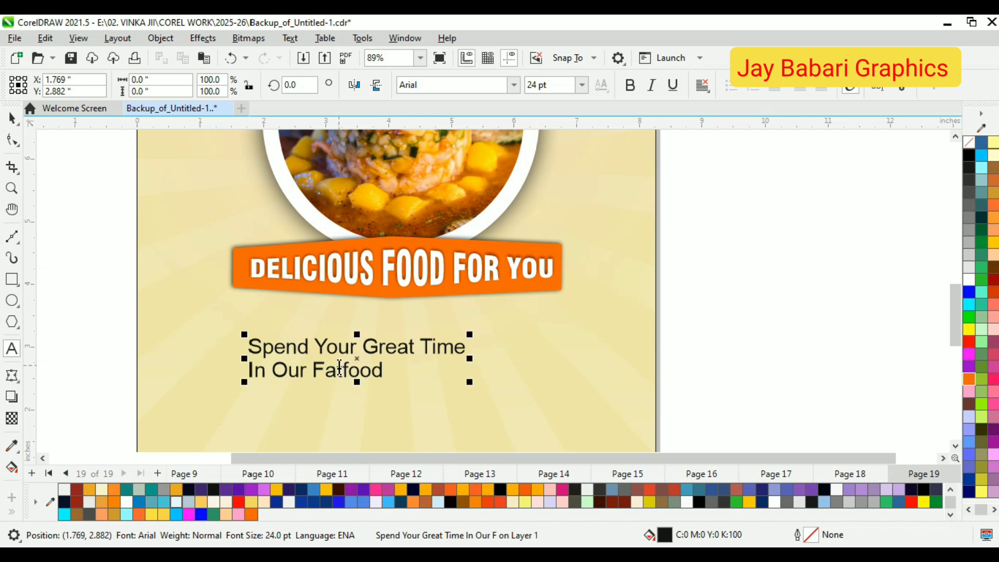
{"action": "key", "text": "Left"}
{"action": "key", "text": "Left"}
{"action": "key", "text": "Left"}
{"action": "key", "text": "Left"}
{"action": "key", "text": "Left"}
{"action": "type", "text": "s"}
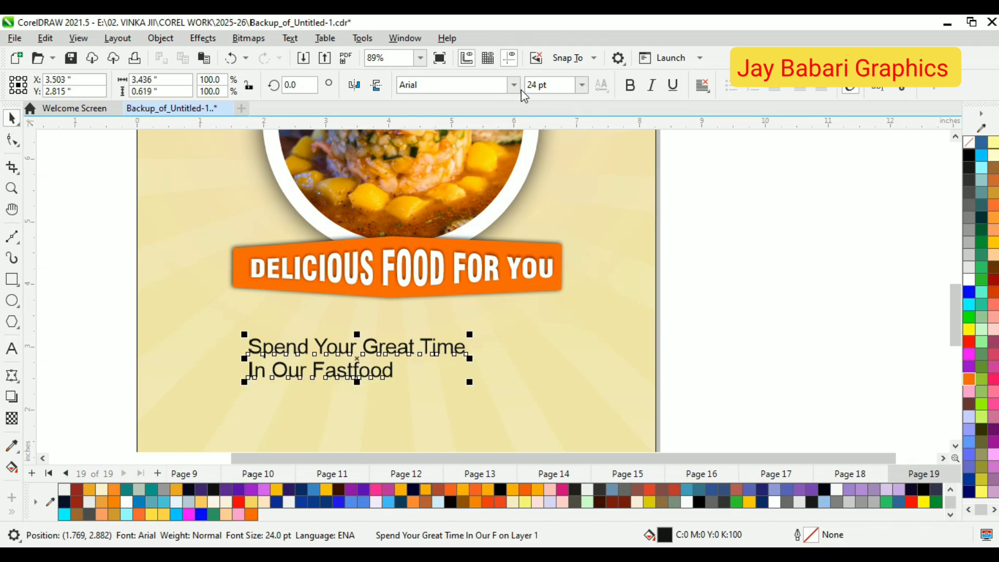
Step: Set the two-line text's font to Swis721 BlkCn BT and stretch it to about 4.085 in wide
{"action": "left_click", "coordinate": [514, 86]}
{"action": "left_click", "coordinate": [458, 128]}
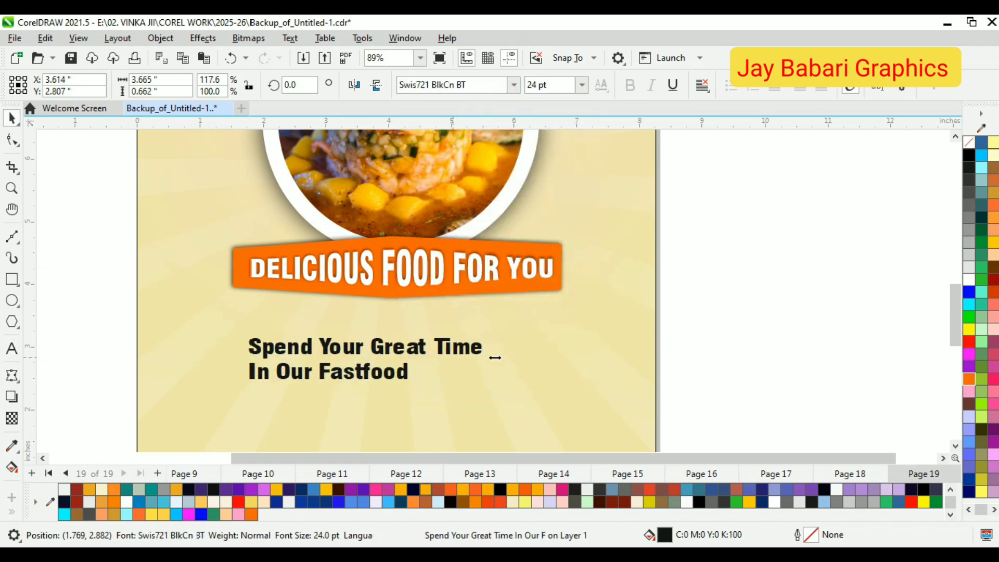
Step: Change the font of the two-line tagline to Wonderia
{"action": "left_click", "coordinate": [514, 85]}
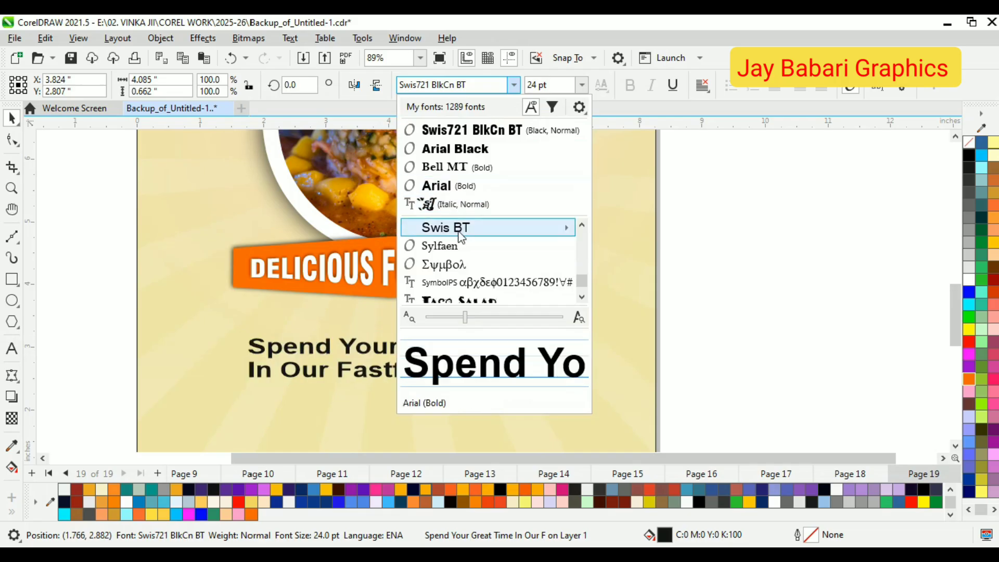
{"action": "scroll", "coordinate": [448, 234], "scroll_direction": "down", "scroll_amount": 3}
{"action": "mouse_move", "coordinate": [447, 238]}
{"action": "scroll", "coordinate": [449, 244], "scroll_direction": "down", "scroll_amount": 5}
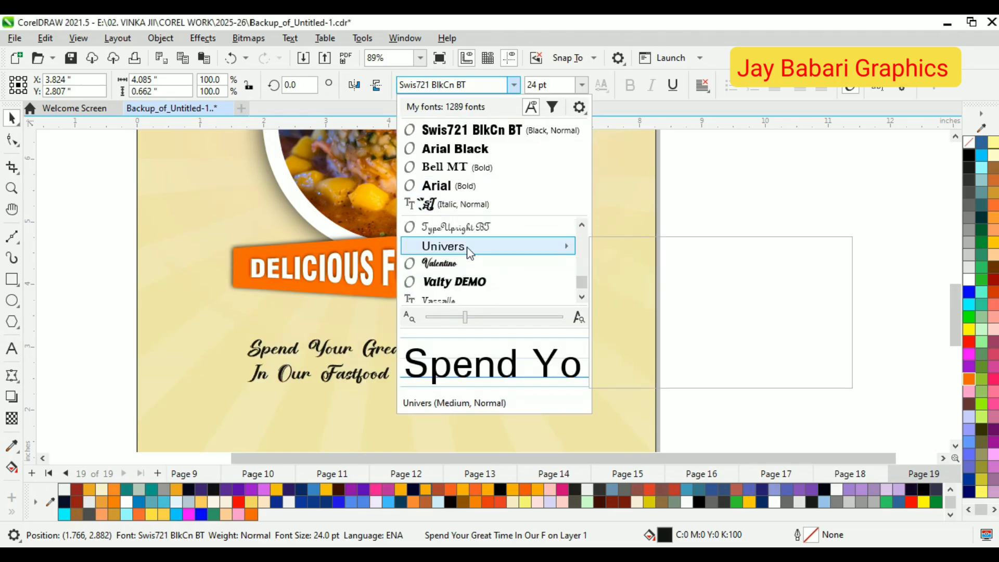
{"action": "scroll", "coordinate": [468, 276], "scroll_direction": "down", "scroll_amount": 5}
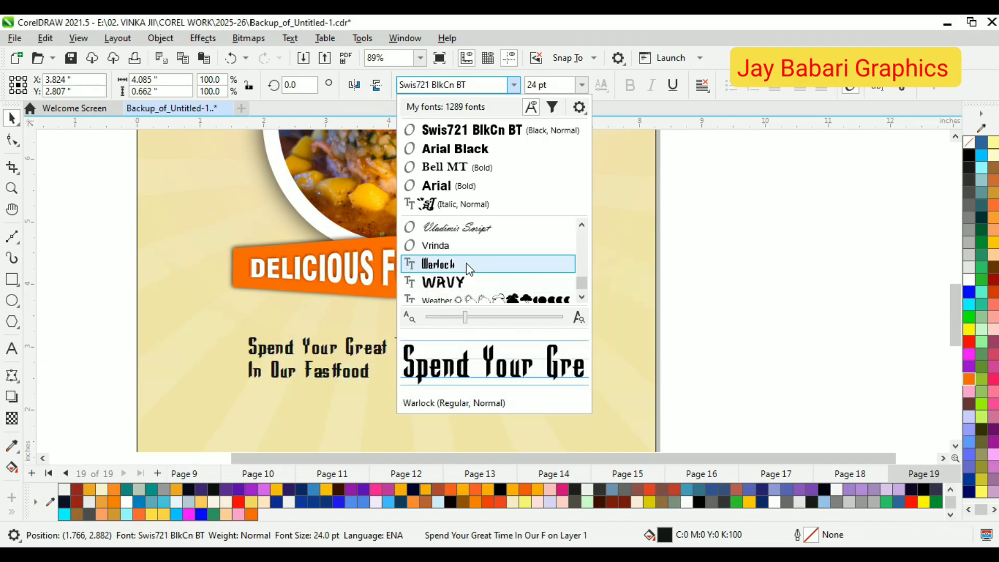
{"action": "scroll", "coordinate": [466, 255], "scroll_direction": "down", "scroll_amount": 5}
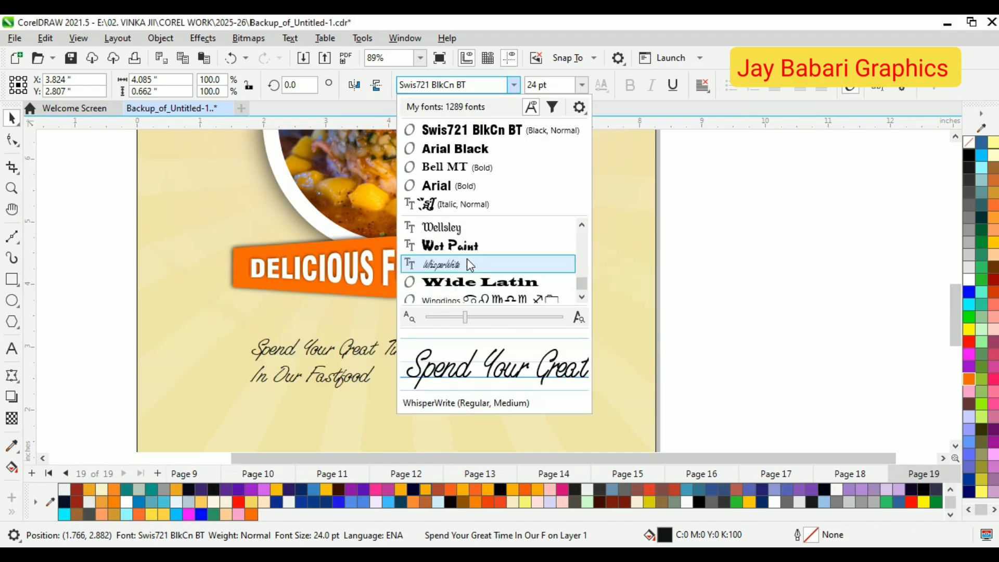
{"action": "scroll", "coordinate": [468, 247], "scroll_direction": "down", "scroll_amount": 1}
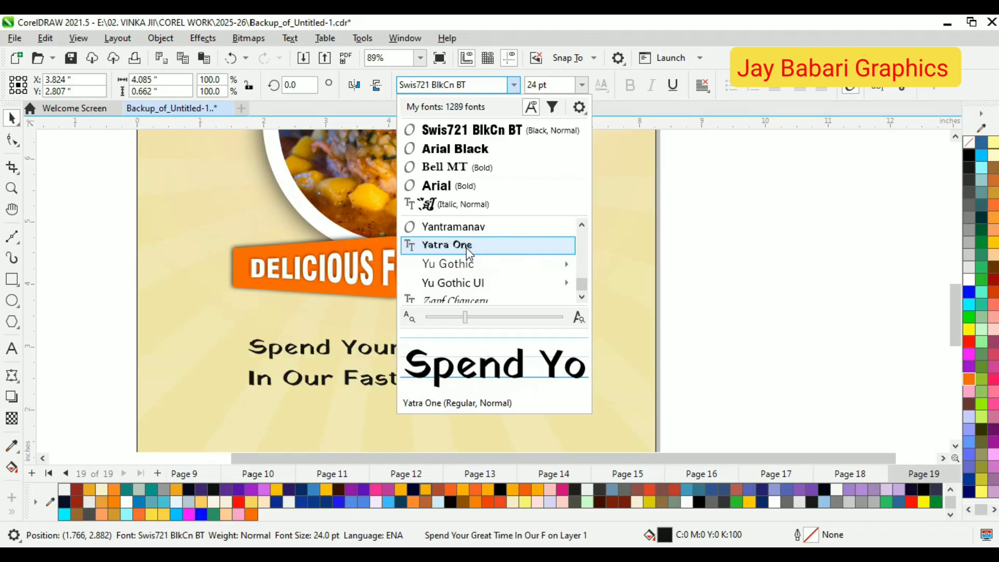
{"action": "scroll", "coordinate": [464, 236], "scroll_direction": "up", "scroll_amount": 1}
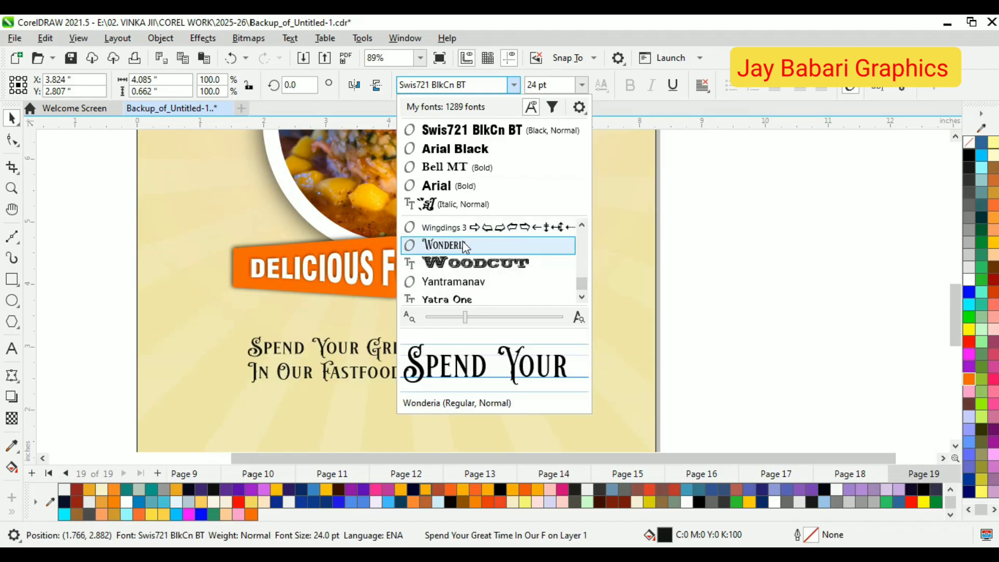
{"action": "left_click", "coordinate": [463, 245]}
Step: Enlarge the tagline to about 28.7 pt and fill it with red (#FF0000)
{"action": "scroll", "coordinate": [416, 366], "scroll_direction": "up", "scroll_amount": 2}
{"action": "left_click_drag", "start_coordinate": [497, 390], "coordinate": [550, 403]}
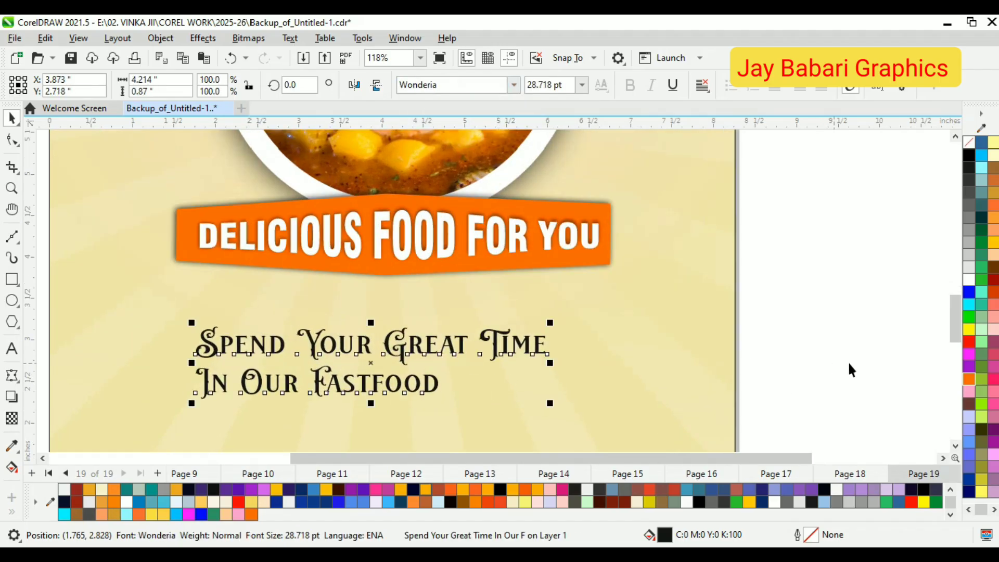
{"action": "left_click", "coordinate": [968, 341]}
{"action": "scroll", "coordinate": [393, 345], "scroll_direction": "down", "scroll_amount": 1}
Step: Rotate the tagline about 4.4° so it slopes upward, and enlarge it to about 34.8 pt
{"action": "double_click", "coordinate": [383, 343]}
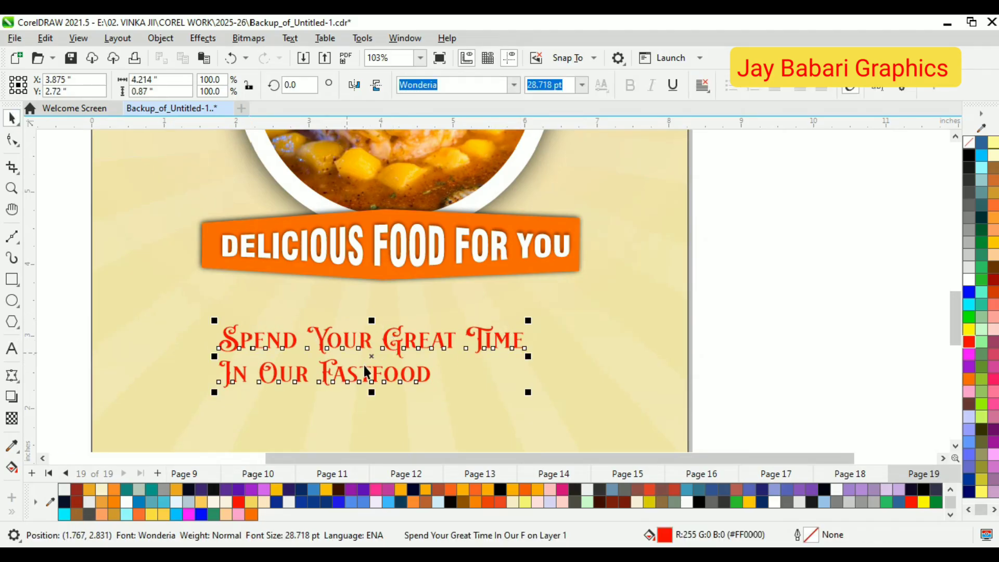
{"action": "left_click_drag", "start_coordinate": [528, 317], "coordinate": [383, 332]}
{"action": "left_click_drag", "start_coordinate": [473, 393], "coordinate": [537, 417]}
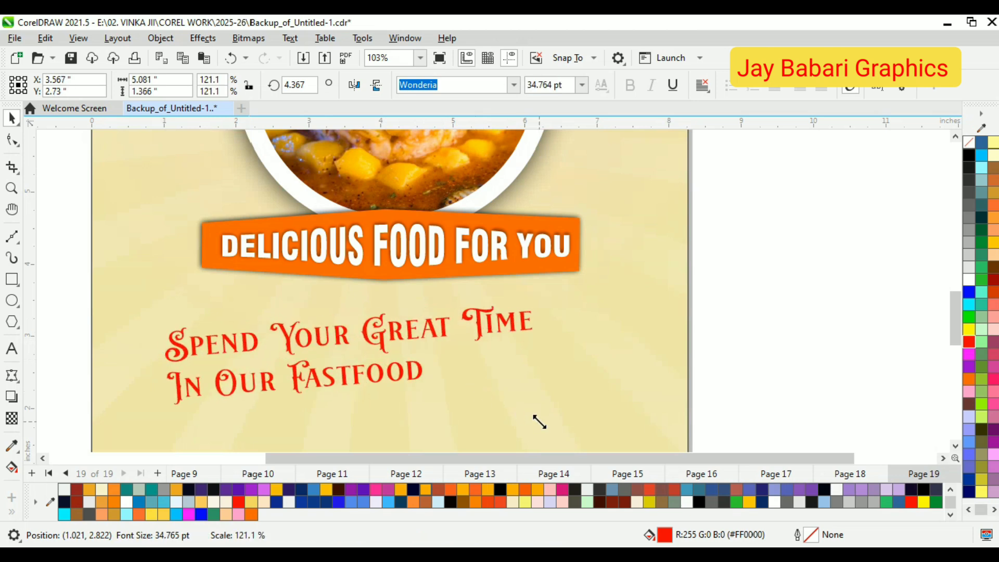
Step: Give the tagline a 4 px white outline with rounded corners and line caps, placed behind the fill and scaling with the object
{"action": "scroll", "coordinate": [192, 231], "scroll_direction": "down", "scroll_amount": 3}
{"action": "right_click", "coordinate": [969, 281]}
{"action": "scroll", "coordinate": [271, 311], "scroll_direction": "up", "scroll_amount": 2}
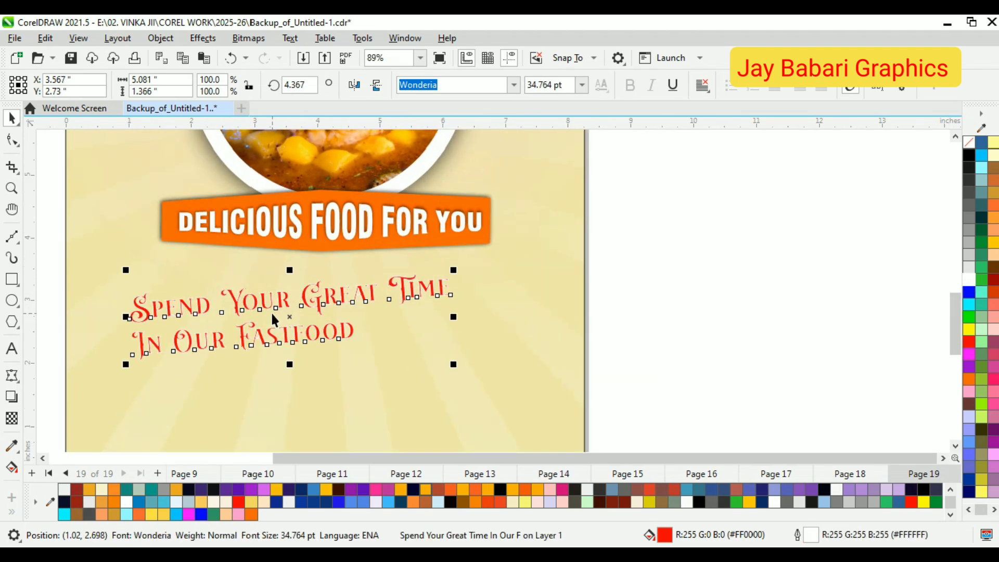
{"action": "key", "text": "F12"}
{"action": "left_click", "coordinate": [409, 232]}
{"action": "left_click", "coordinate": [370, 271]}
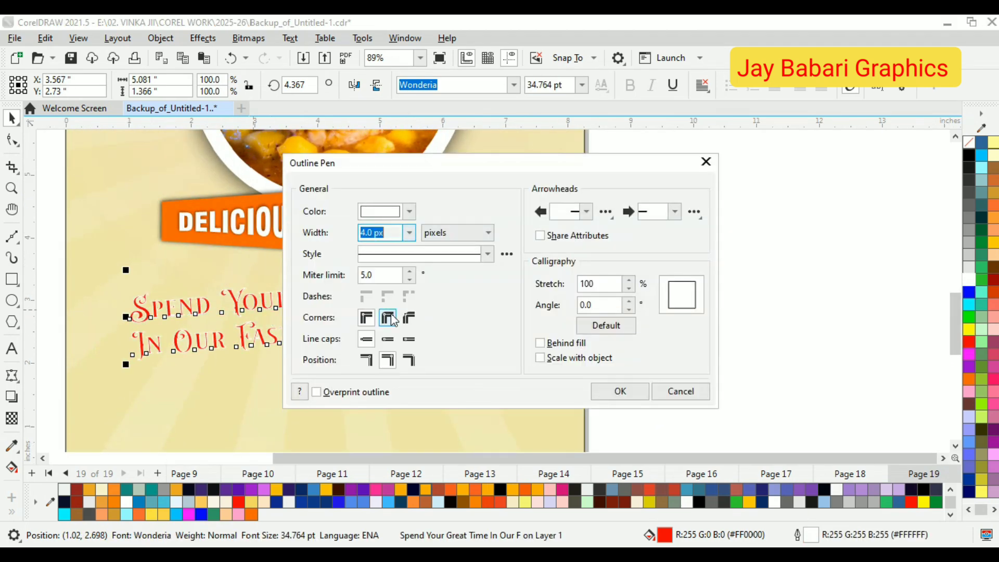
{"action": "key", "text": "alt+b"}
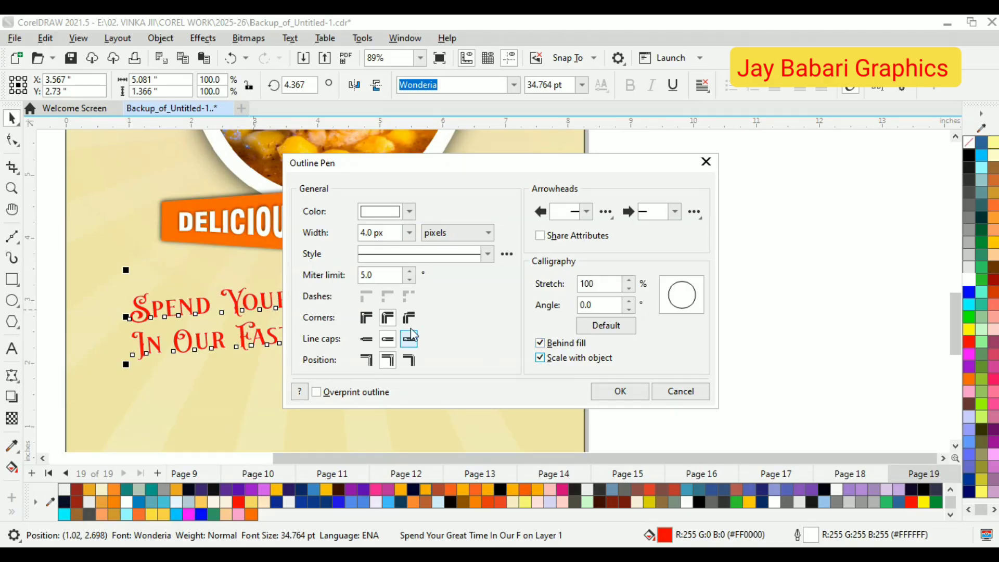
Step: Try a 16 px outline width on the tagline, choose a different preset width and apply the outline settings
{"action": "left_click", "coordinate": [412, 233]}
{"action": "left_click", "coordinate": [394, 348]}
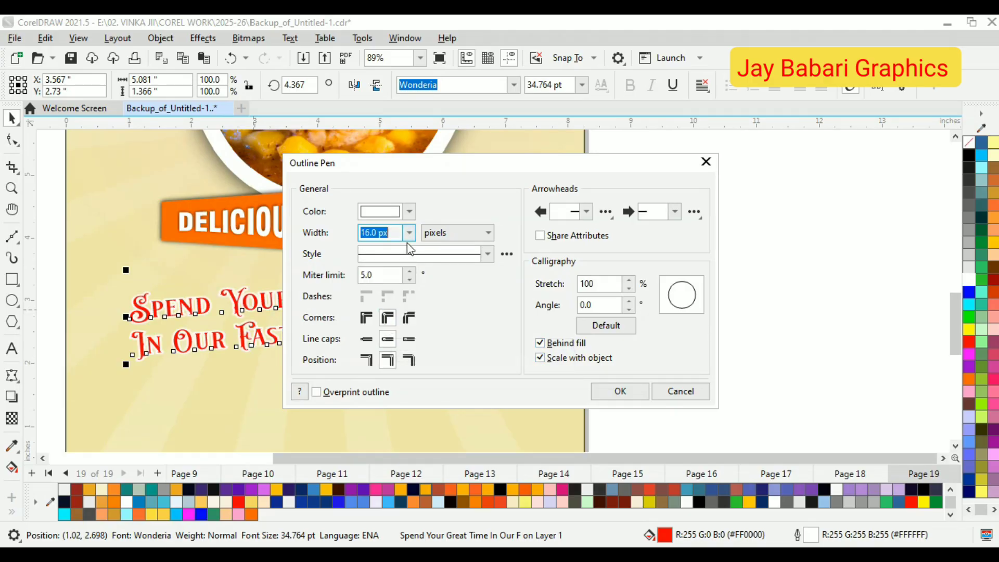
{"action": "left_click", "coordinate": [410, 234]}
{"action": "left_click", "coordinate": [390, 329]}
{"action": "left_click", "coordinate": [613, 391]}
Step: Move the tagline slightly closer to the orange banner, to about X 3.69 in, Y 2.813 in
{"action": "scroll", "coordinate": [312, 300], "scroll_direction": "up", "scroll_amount": 2}
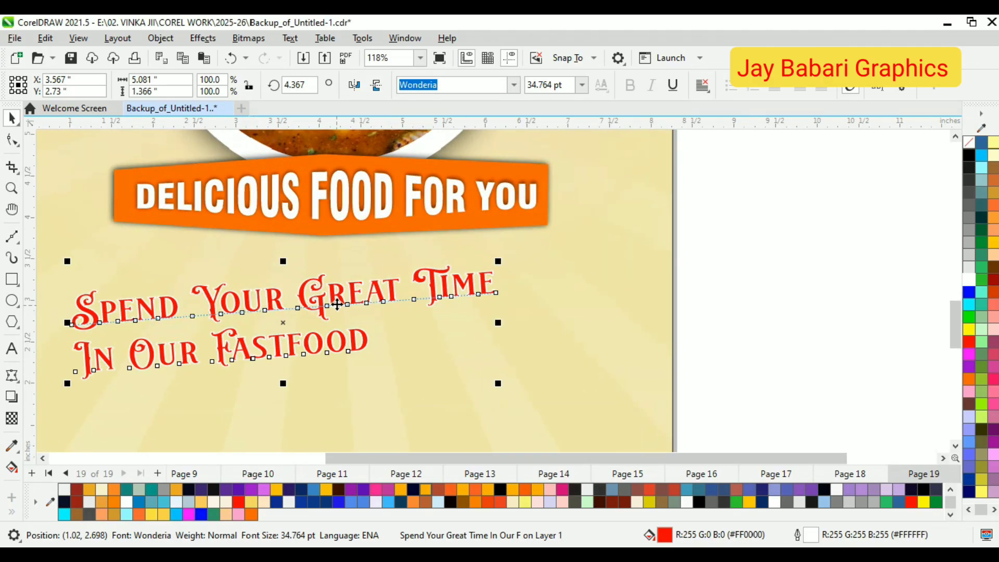
{"action": "left_click_drag", "start_coordinate": [337, 304], "coordinate": [351, 298]}
{"action": "scroll", "coordinate": [350, 298], "scroll_direction": "down", "scroll_amount": 2}
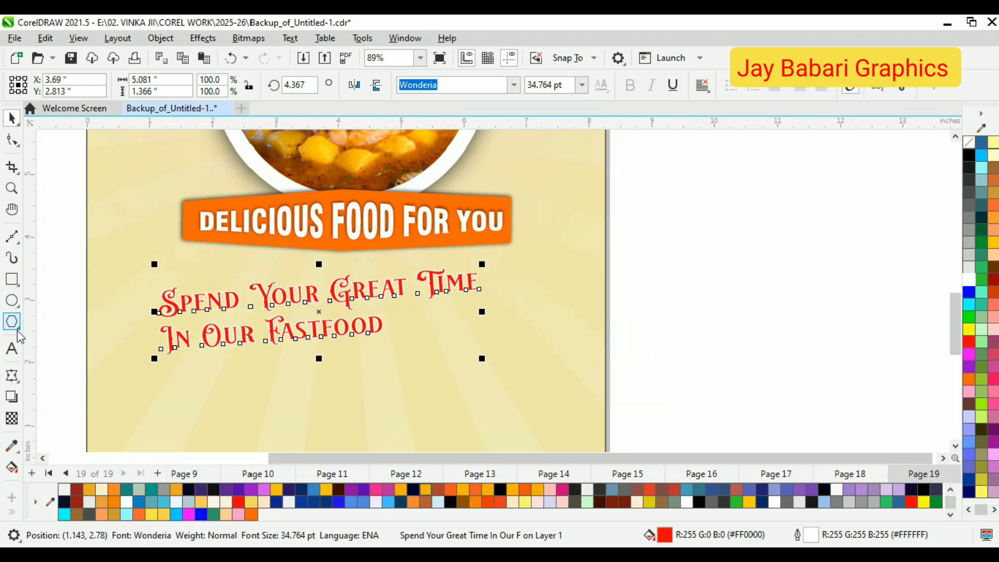
Step: Apply a black Multiply drop shadow across the tagline and raise its opacity to 96
{"action": "left_click", "coordinate": [11, 396]}
{"action": "left_click_drag", "start_coordinate": [157, 311], "coordinate": [480, 313]}
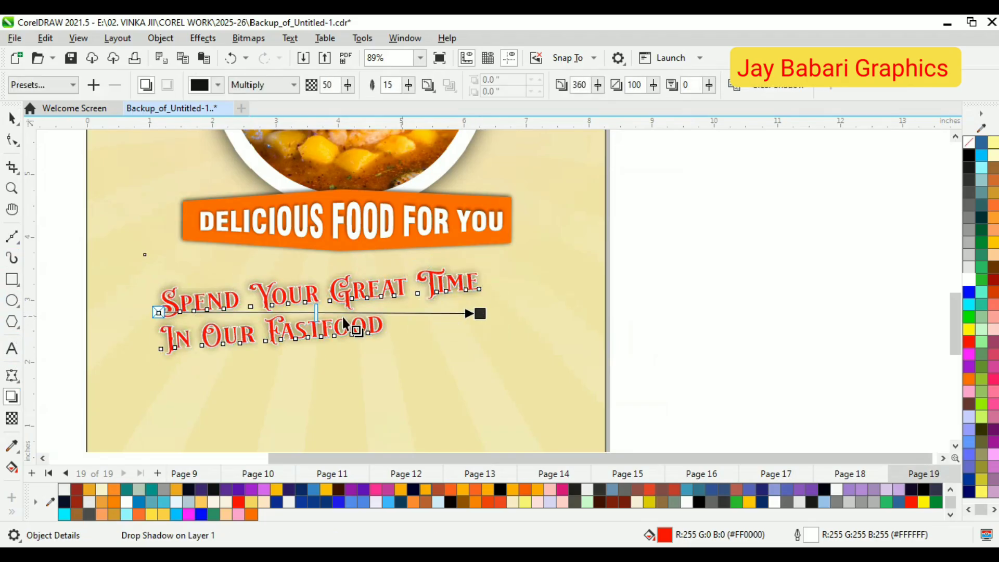
{"action": "scroll", "coordinate": [343, 324], "scroll_direction": "up", "scroll_amount": 2}
{"action": "left_click_drag", "start_coordinate": [409, 85], "coordinate": [403, 103]}
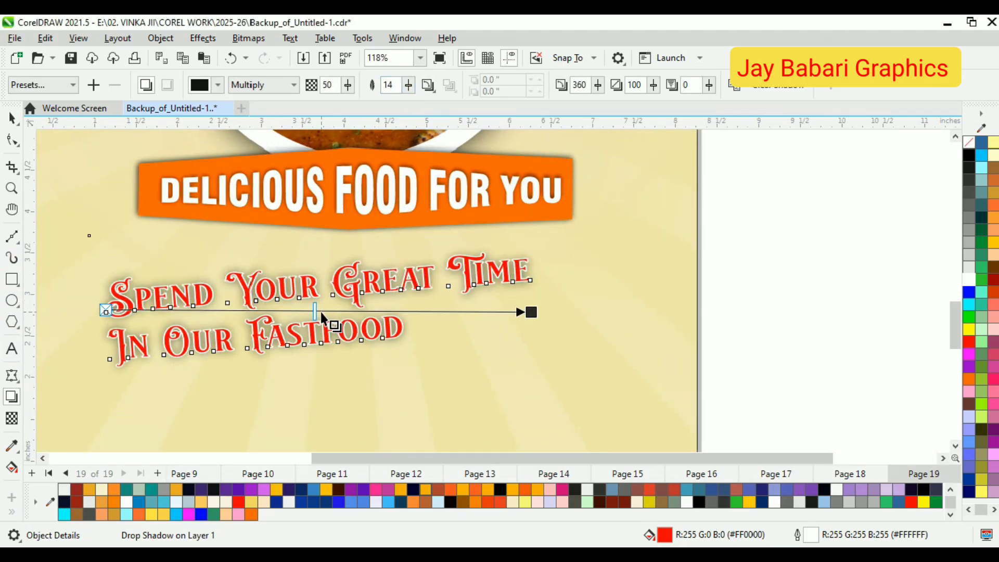
{"action": "left_click_drag", "start_coordinate": [478, 311], "coordinate": [531, 314]}
{"action": "scroll", "coordinate": [521, 299], "scroll_direction": "up", "scroll_amount": 1}
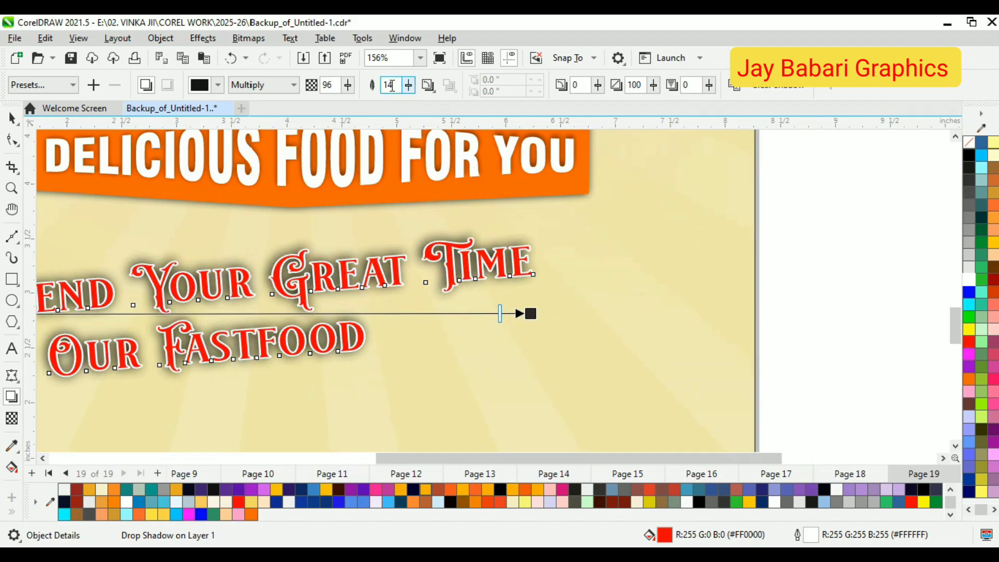
Step: Reduce the feathering of the tagline's drop shadow to 8, and further down to 4
{"action": "type", "text": "8"}
{"action": "key", "text": "Return"}
{"action": "left_click_drag", "start_coordinate": [407, 88], "coordinate": [408, 109]}
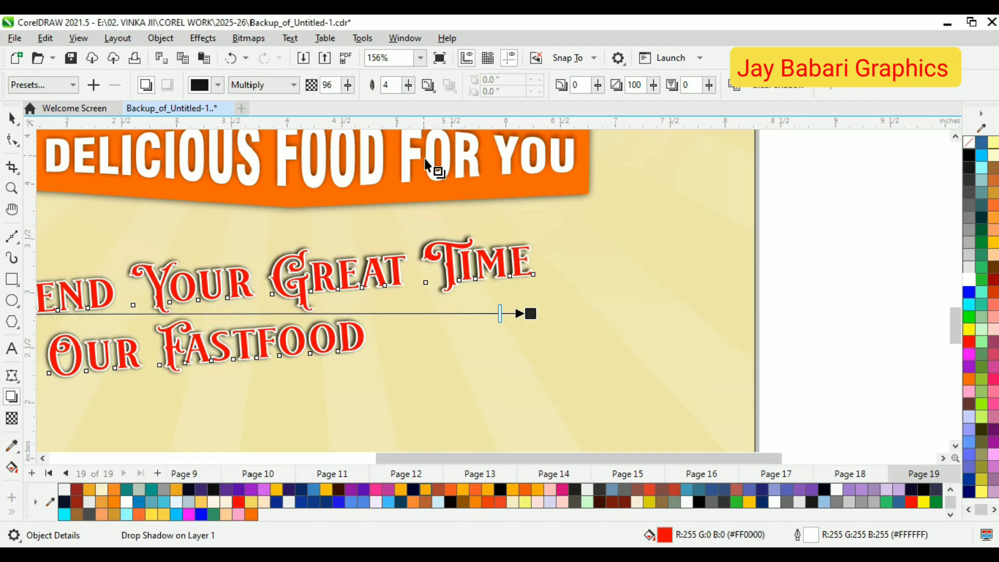
{"action": "left_click", "coordinate": [13, 119]}
{"action": "scroll", "coordinate": [506, 285], "scroll_direction": "down", "scroll_amount": 3}
{"action": "key", "text": "Escape"}
Step: Change the tagline's font to ITC Zapf Chancery
{"action": "left_click", "coordinate": [404, 283]}
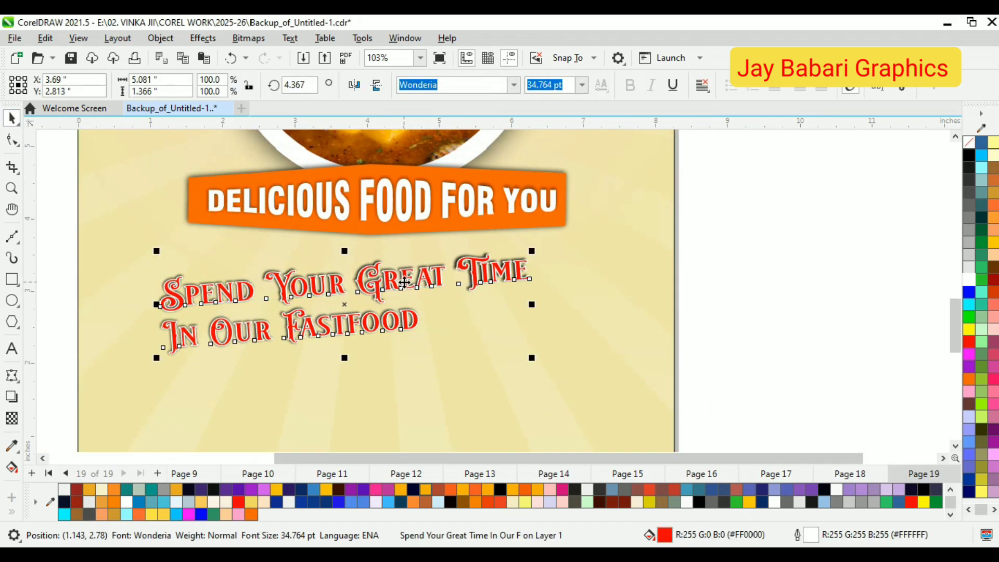
{"action": "scroll", "coordinate": [404, 282], "scroll_direction": "up", "scroll_amount": 1}
{"action": "left_click", "coordinate": [513, 85]}
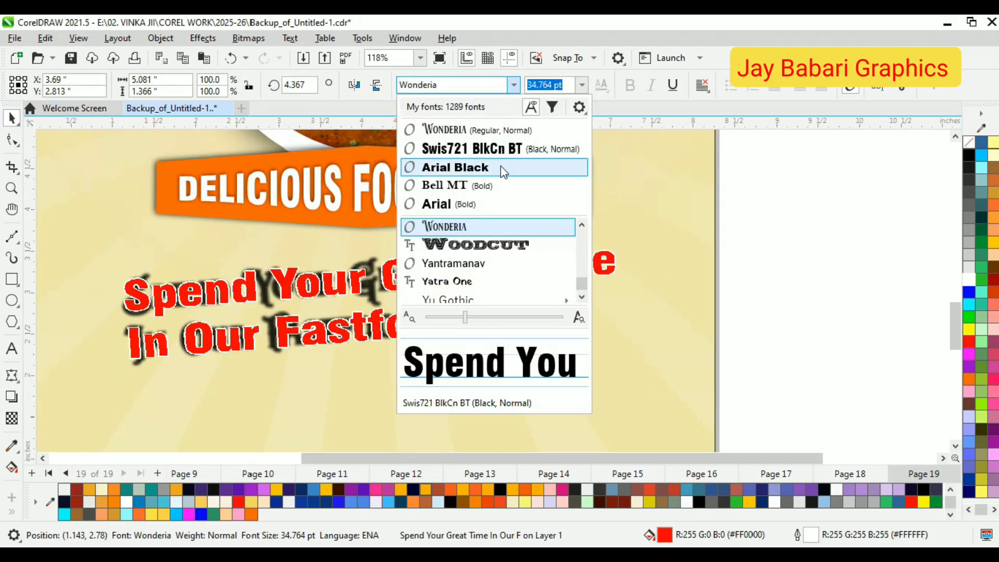
{"action": "scroll", "coordinate": [499, 264], "scroll_direction": "down", "scroll_amount": 1}
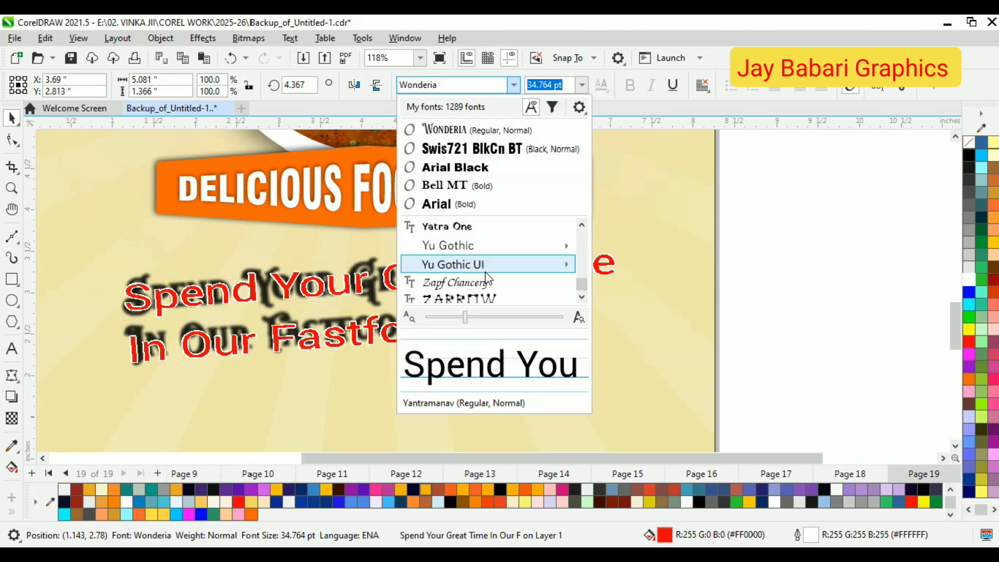
{"action": "left_click", "coordinate": [485, 283]}
{"action": "scroll", "coordinate": [393, 244], "scroll_direction": "up", "scroll_amount": 2}
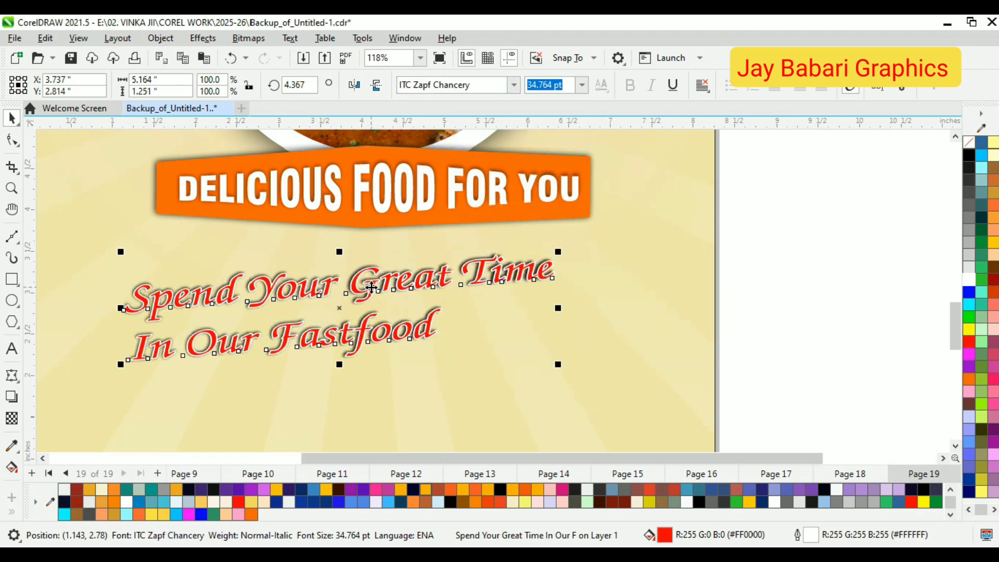
Step: Try a dark red fill (C13 M99 Y98 K55) on the tagline and restore the bright red fill
{"action": "scroll", "coordinate": [392, 243], "scroll_direction": "down", "scroll_amount": 2}
{"action": "left_click", "coordinate": [635, 501]}
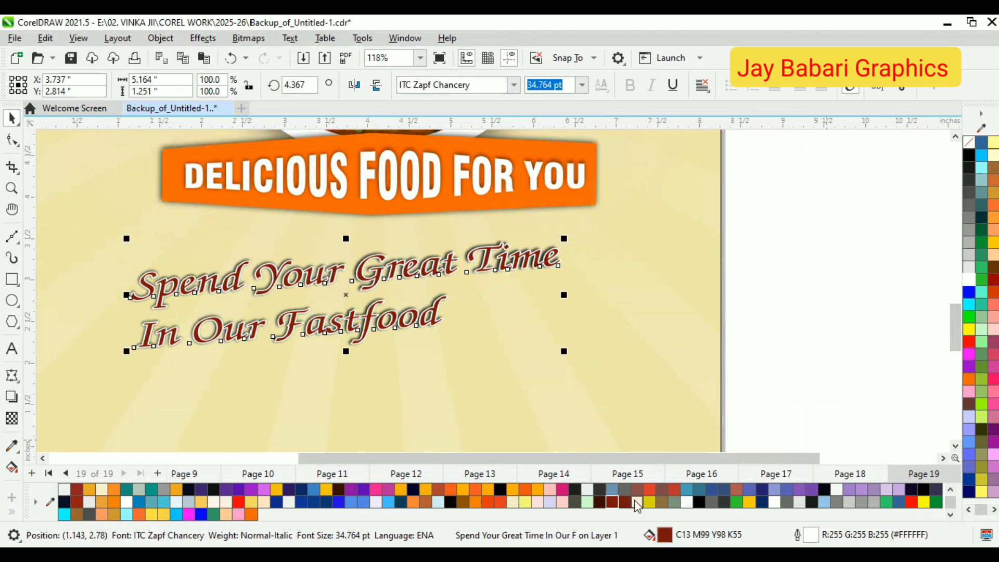
{"action": "left_click", "coordinate": [969, 341]}
{"action": "left_click", "coordinate": [489, 276]}
Step: Soften the tagline's drop shadow by lowering its opacity to 33
{"action": "scroll", "coordinate": [476, 268], "scroll_direction": "up", "scroll_amount": 2}
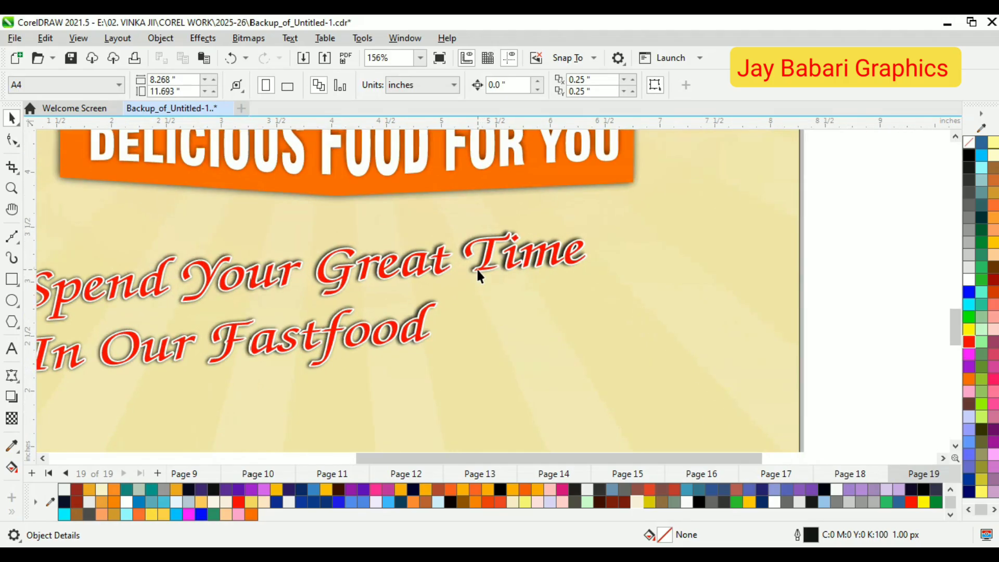
{"action": "left_click", "coordinate": [469, 267]}
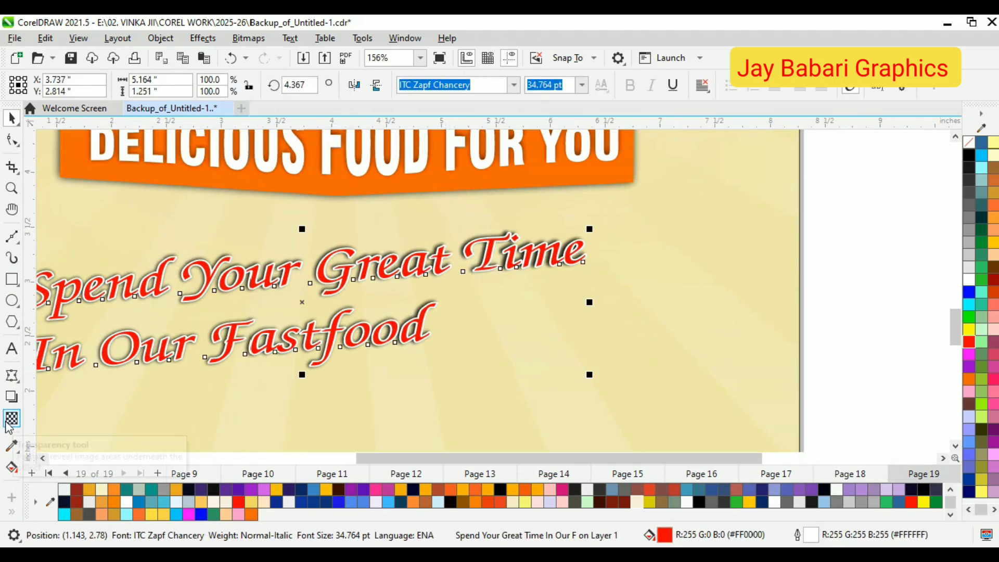
{"action": "left_click", "coordinate": [10, 399]}
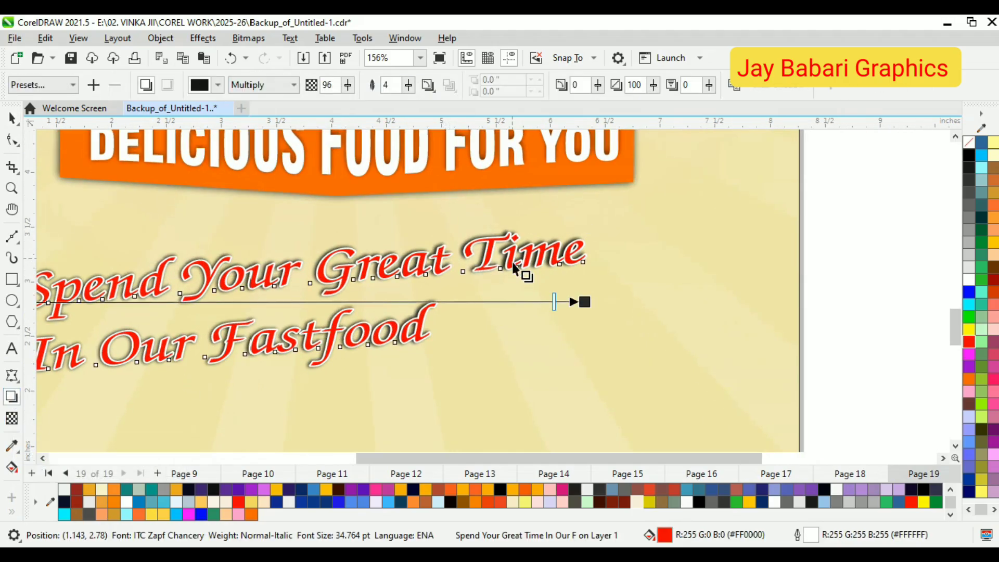
{"action": "left_click_drag", "start_coordinate": [554, 301], "coordinate": [344, 308]}
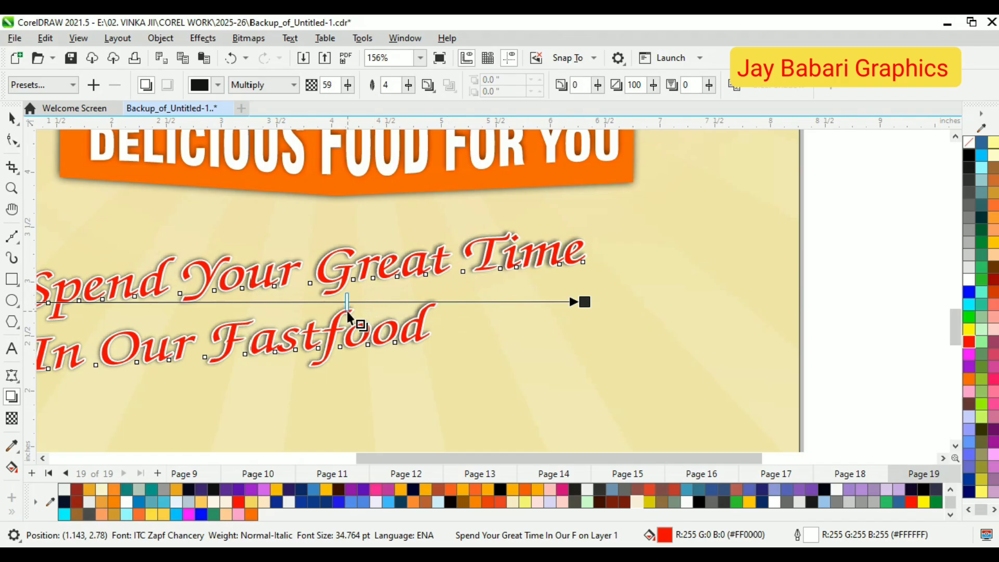
{"action": "key", "text": "ctrl+z"}
{"action": "scroll", "coordinate": [422, 292], "scroll_direction": "down", "scroll_amount": 1}
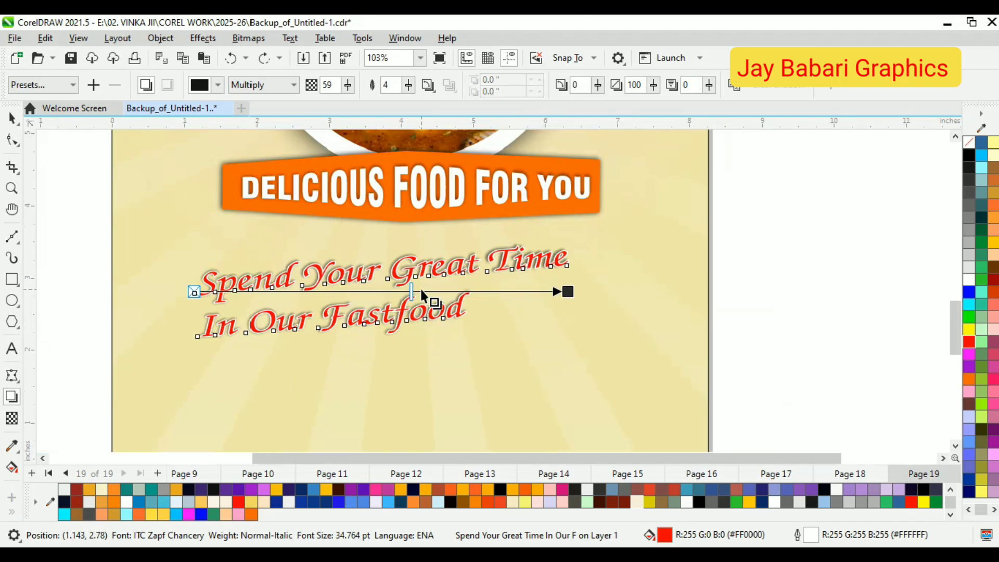
{"action": "left_click_drag", "start_coordinate": [329, 290], "coordinate": [329, 290]}
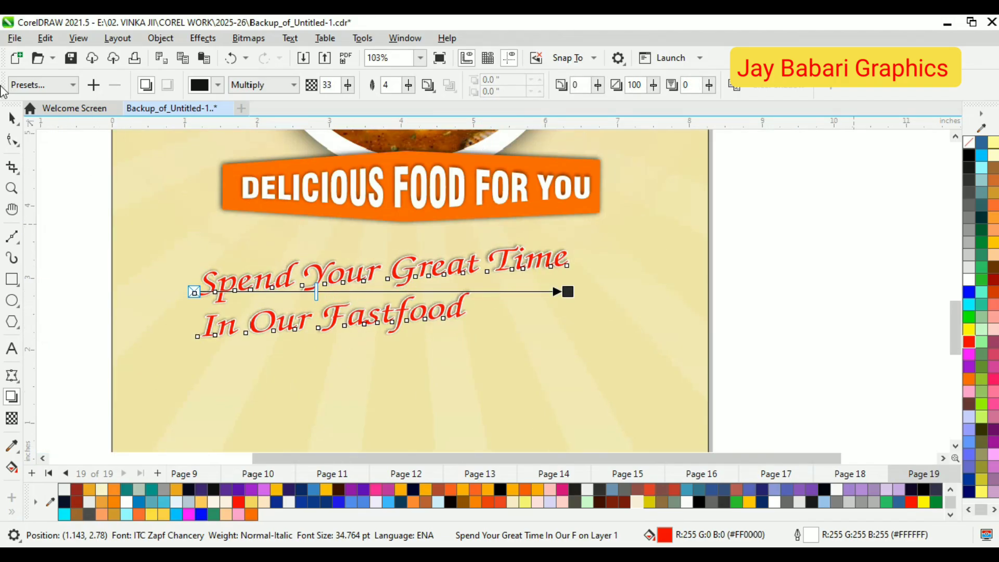
{"action": "left_click", "coordinate": [12, 119]}
Step: Move the tagline a little closer to the banner and enlarge it to about 5.42 in wide (36.5 pt)
{"action": "scroll", "coordinate": [443, 287], "scroll_direction": "up", "scroll_amount": 2}
{"action": "left_click_drag", "start_coordinate": [459, 272], "coordinate": [465, 262]}
{"action": "scroll", "coordinate": [465, 261], "scroll_direction": "down", "scroll_amount": 1}
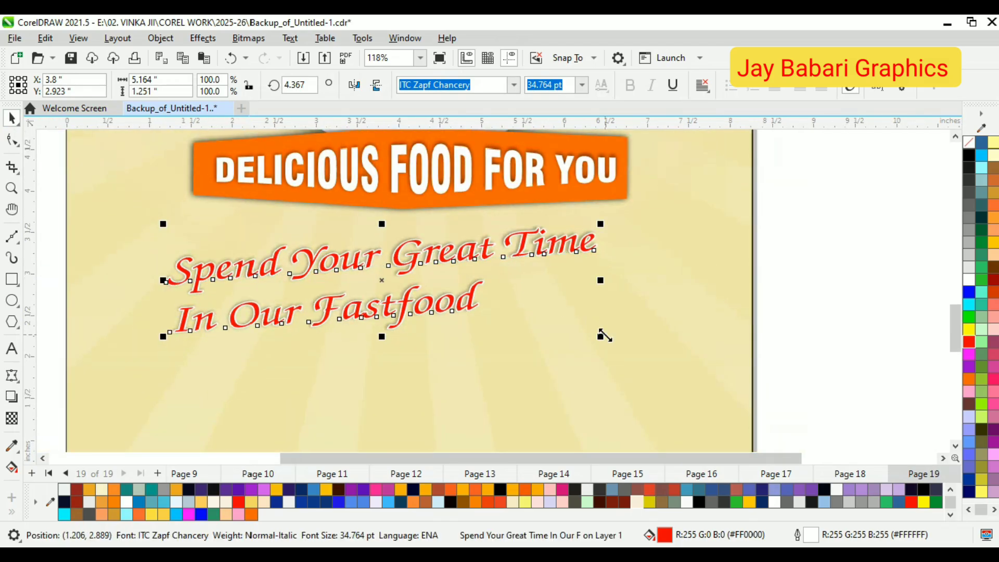
{"action": "left_click_drag", "start_coordinate": [602, 336], "coordinate": [552, 335]}
Step: Center-align the tagline's two lines and reposition the text beneath the orange banner
{"action": "left_click", "coordinate": [702, 85]}
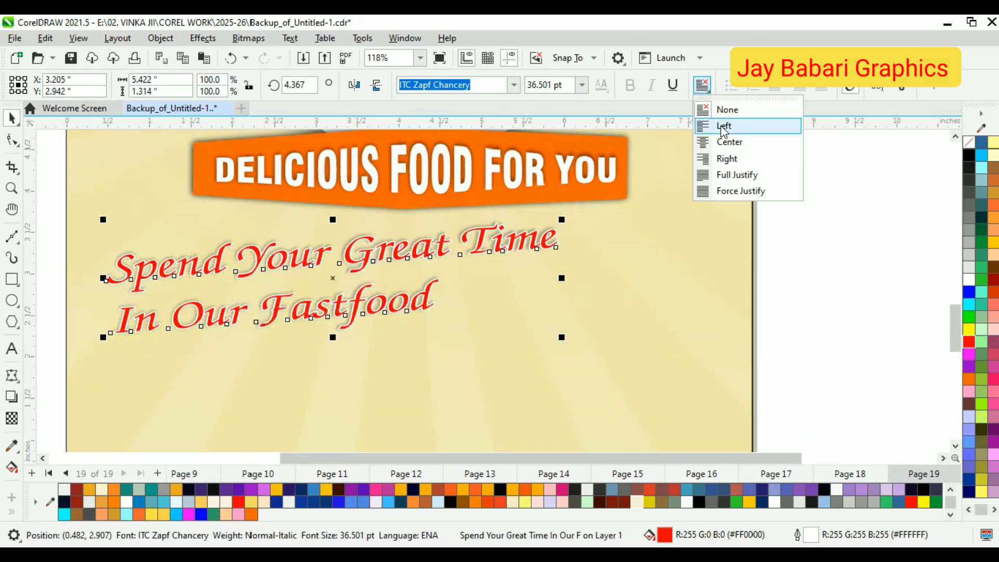
{"action": "left_click", "coordinate": [721, 141]}
{"action": "left_click_drag", "start_coordinate": [522, 247], "coordinate": [546, 250]}
{"action": "scroll", "coordinate": [546, 249], "scroll_direction": "down", "scroll_amount": 1}
{"action": "left_click", "coordinate": [810, 335]}
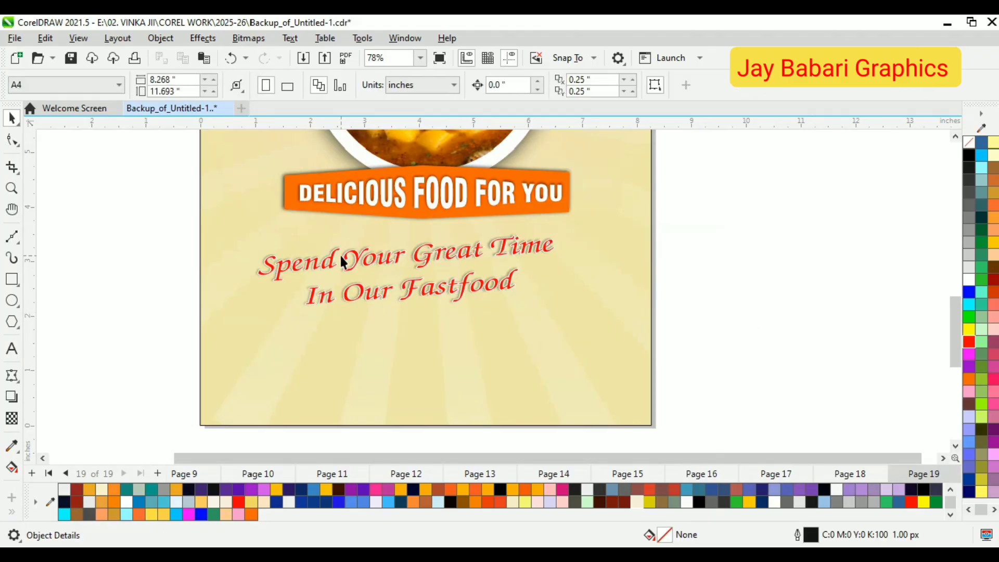
Step: Add artistic text reading "Offer" below the tagline and enlarge it to about 66.4 pt
{"action": "left_click", "coordinate": [12, 349]}
{"action": "left_click", "coordinate": [332, 350]}
{"action": "type", "text": "o"}
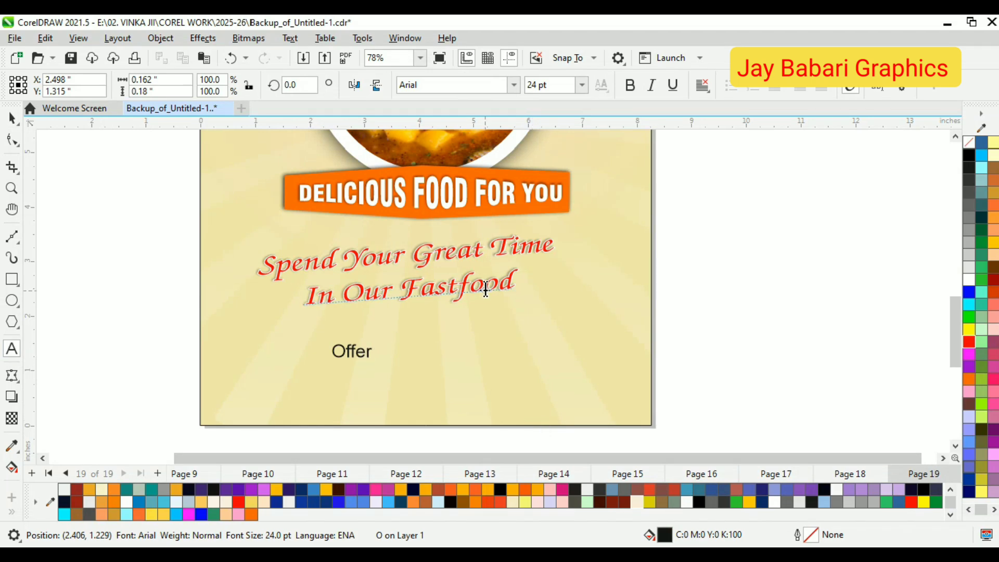
{"action": "left_click_drag", "start_coordinate": [377, 359], "coordinate": [457, 338]}
Step: Browse the available fonts and apply Campaign-Normal to the "Offer" text
{"action": "left_click", "coordinate": [513, 86]}
{"action": "scroll", "coordinate": [485, 234], "scroll_direction": "down", "scroll_amount": 5}
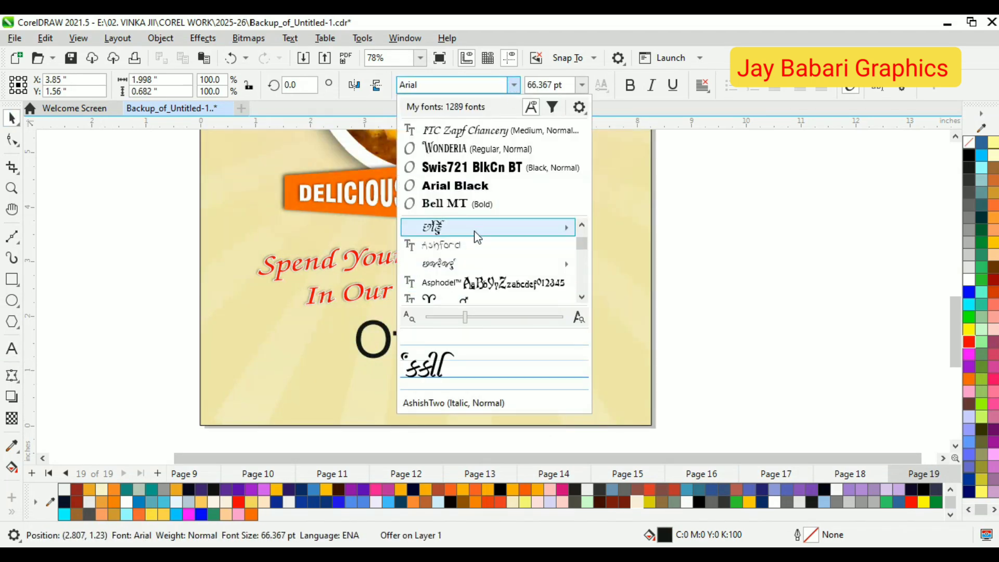
{"action": "mouse_move", "coordinate": [475, 281]}
{"action": "scroll", "coordinate": [473, 273], "scroll_direction": "down", "scroll_amount": 4}
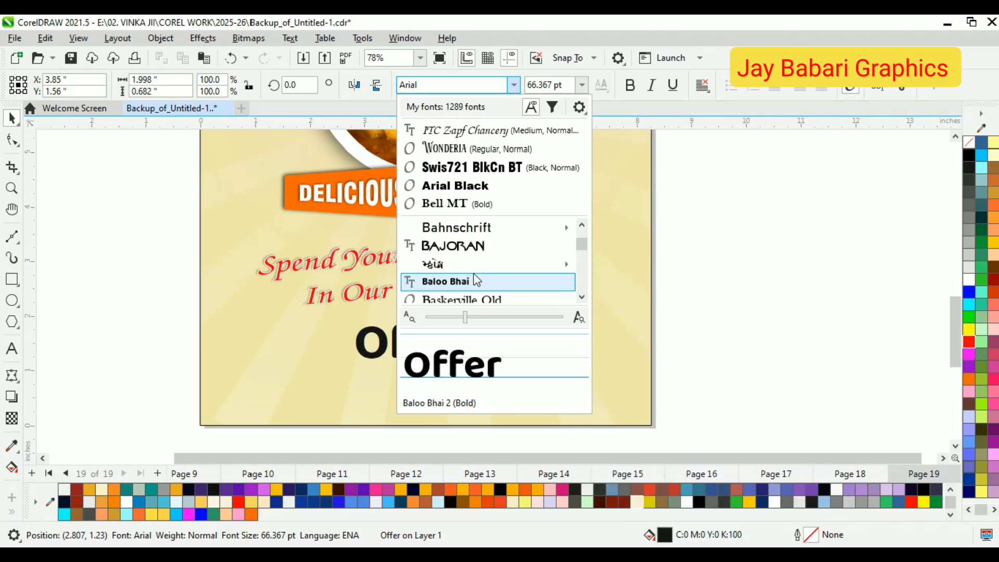
{"action": "mouse_move", "coordinate": [477, 253]}
{"action": "scroll", "coordinate": [474, 249], "scroll_direction": "down", "scroll_amount": 5}
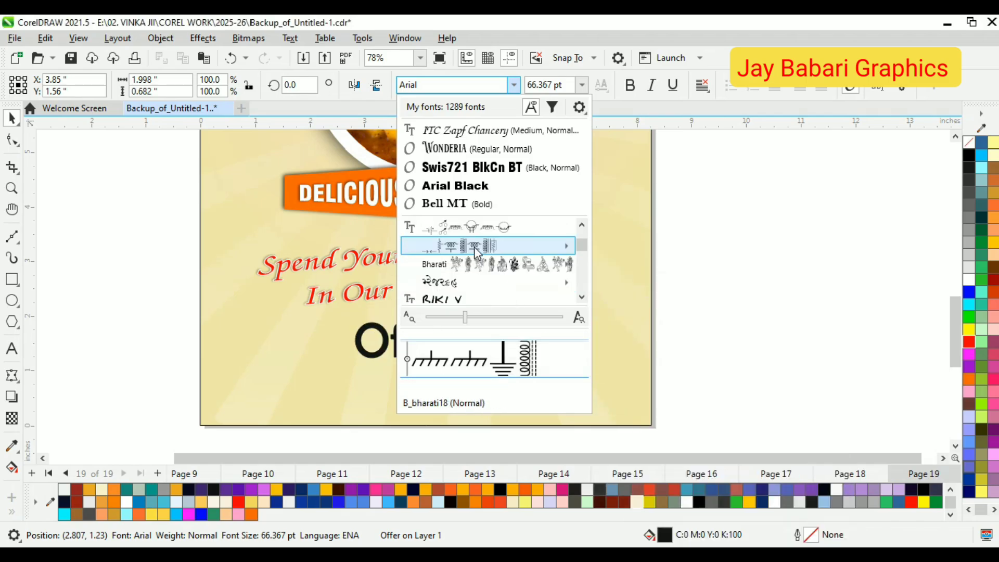
{"action": "scroll", "coordinate": [465, 262], "scroll_direction": "down", "scroll_amount": 8}
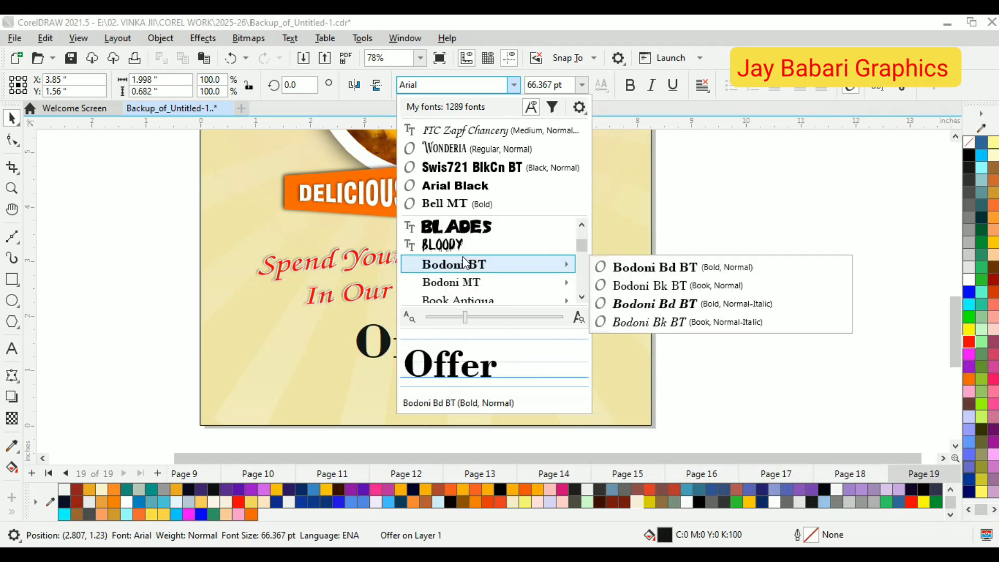
{"action": "scroll", "coordinate": [468, 276], "scroll_direction": "down", "scroll_amount": 7}
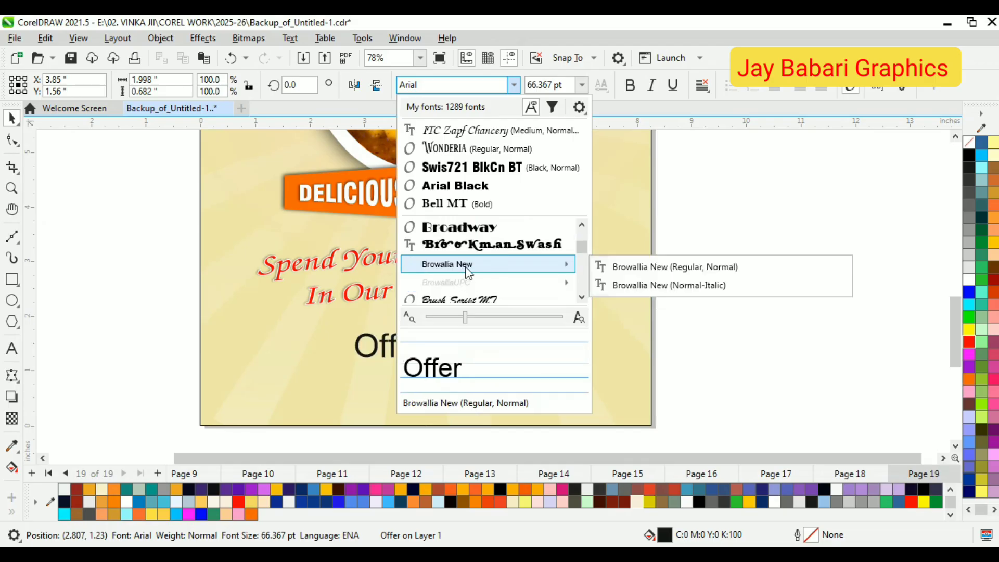
{"action": "scroll", "coordinate": [468, 286], "scroll_direction": "down", "scroll_amount": 8}
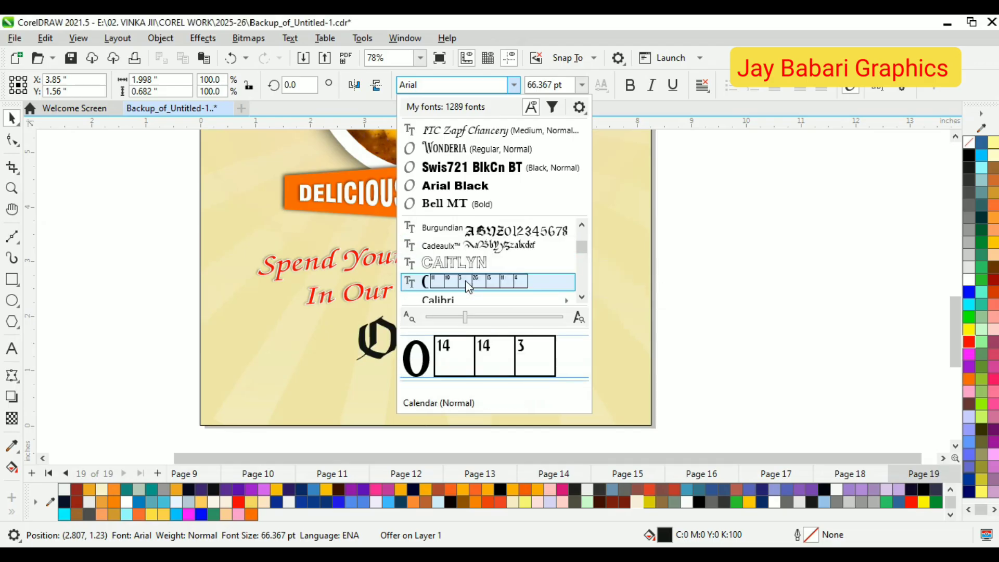
{"action": "scroll", "coordinate": [474, 276], "scroll_direction": "down", "scroll_amount": 3}
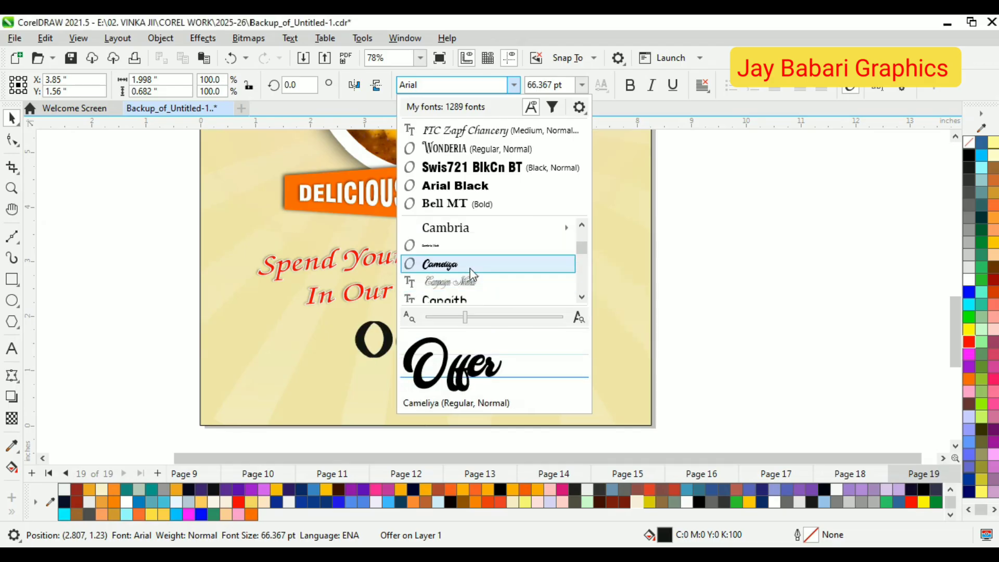
{"action": "scroll", "coordinate": [466, 248], "scroll_direction": "down", "scroll_amount": 3}
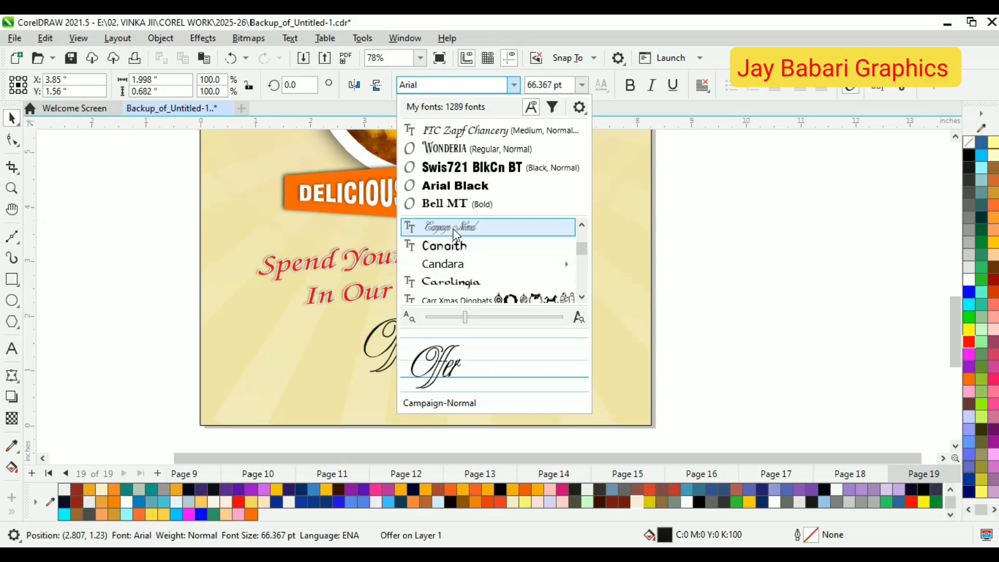
{"action": "left_click", "coordinate": [454, 229]}
{"action": "scroll", "coordinate": [427, 388], "scroll_direction": "up", "scroll_amount": 1}
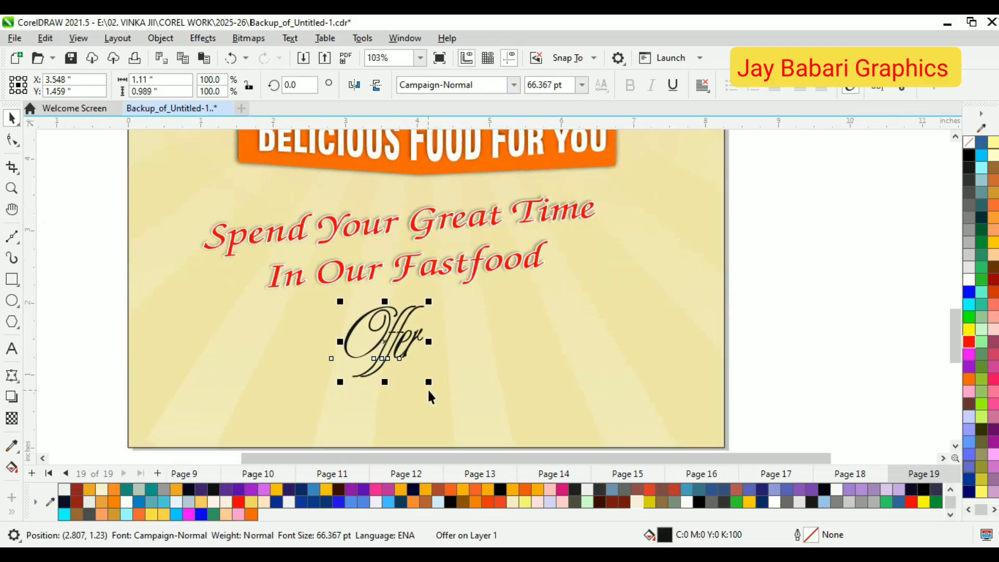
Step: Change the "Offer" text's font to Coronet
{"action": "left_click", "coordinate": [513, 85]}
{"action": "scroll", "coordinate": [476, 260], "scroll_direction": "down", "scroll_amount": 6}
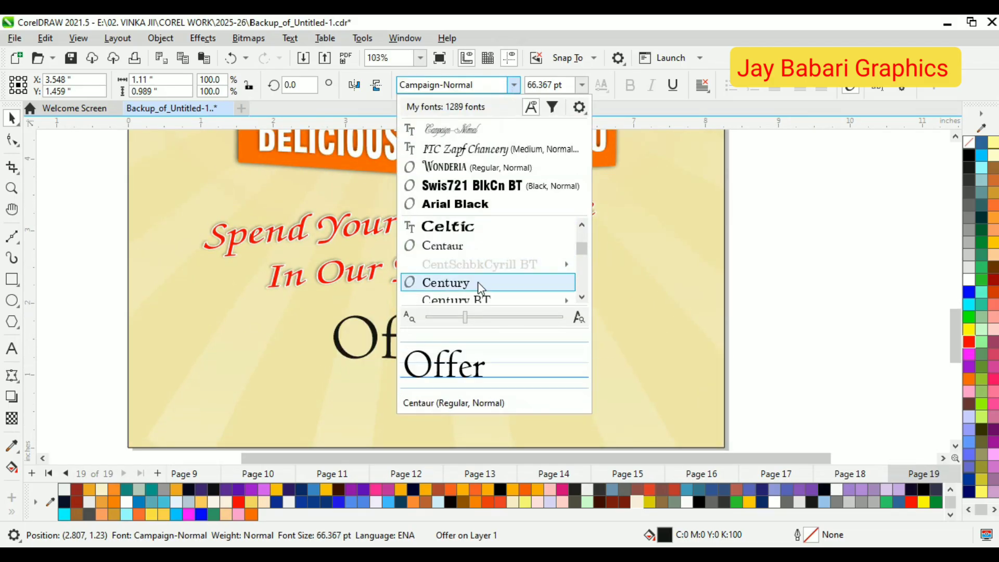
{"action": "scroll", "coordinate": [478, 281], "scroll_direction": "down", "scroll_amount": 5}
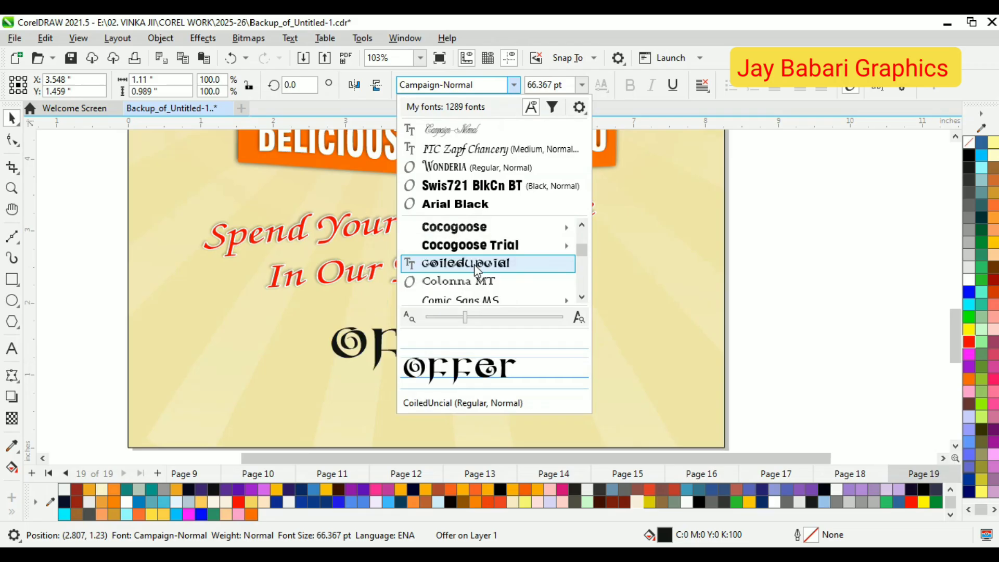
{"action": "scroll", "coordinate": [476, 268], "scroll_direction": "down", "scroll_amount": 3}
{"action": "scroll", "coordinate": [475, 264], "scroll_direction": "down", "scroll_amount": 3}
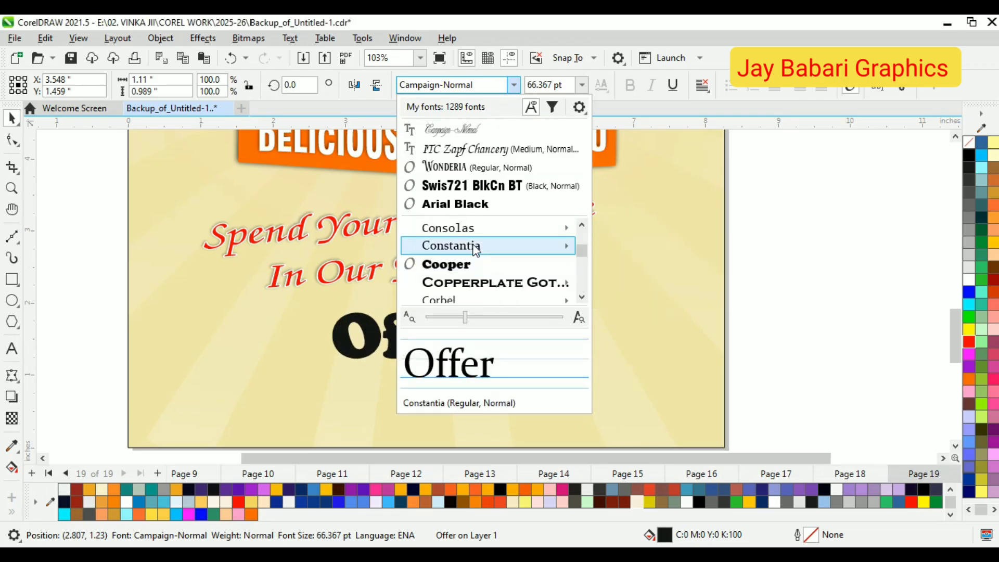
{"action": "scroll", "coordinate": [475, 254], "scroll_direction": "down", "scroll_amount": 3}
{"action": "scroll", "coordinate": [479, 260], "scroll_direction": "down", "scroll_amount": 3}
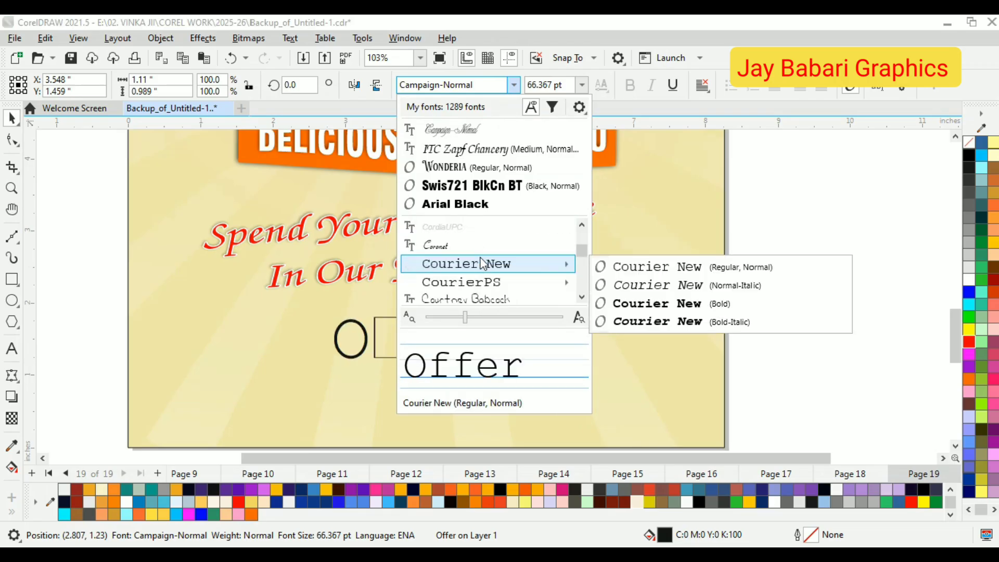
{"action": "left_click", "coordinate": [471, 250]}
{"action": "scroll", "coordinate": [423, 383], "scroll_direction": "up", "scroll_amount": 1}
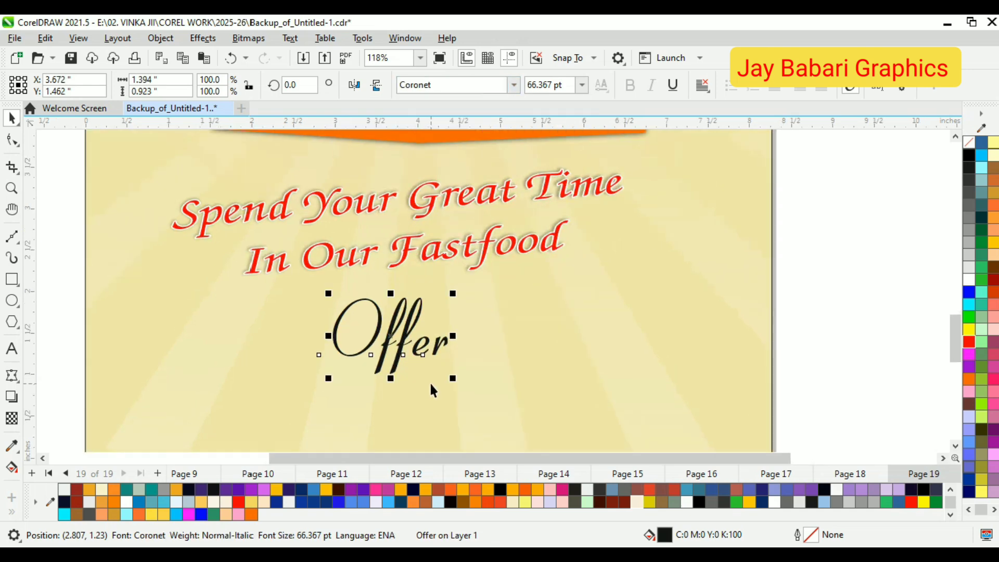
Step: Stretch the "Offer" text horizontally to about 2.48 in wide and fill it with dark brown #663300
{"action": "left_click_drag", "start_coordinate": [454, 336], "coordinate": [544, 337]}
{"action": "left_click", "coordinate": [461, 340]}
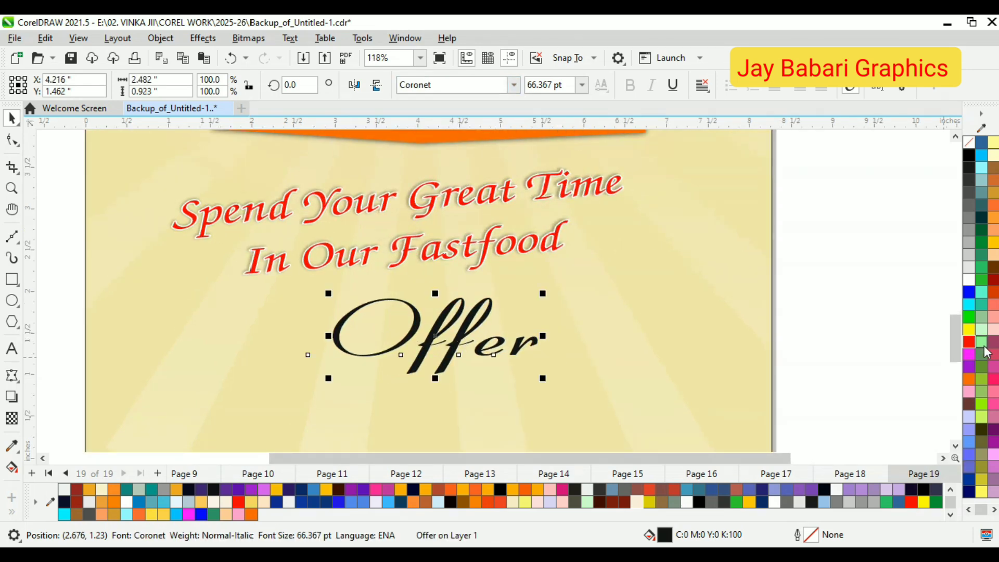
{"action": "left_click", "coordinate": [992, 265]}
{"action": "scroll", "coordinate": [455, 364], "scroll_direction": "up", "scroll_amount": 2}
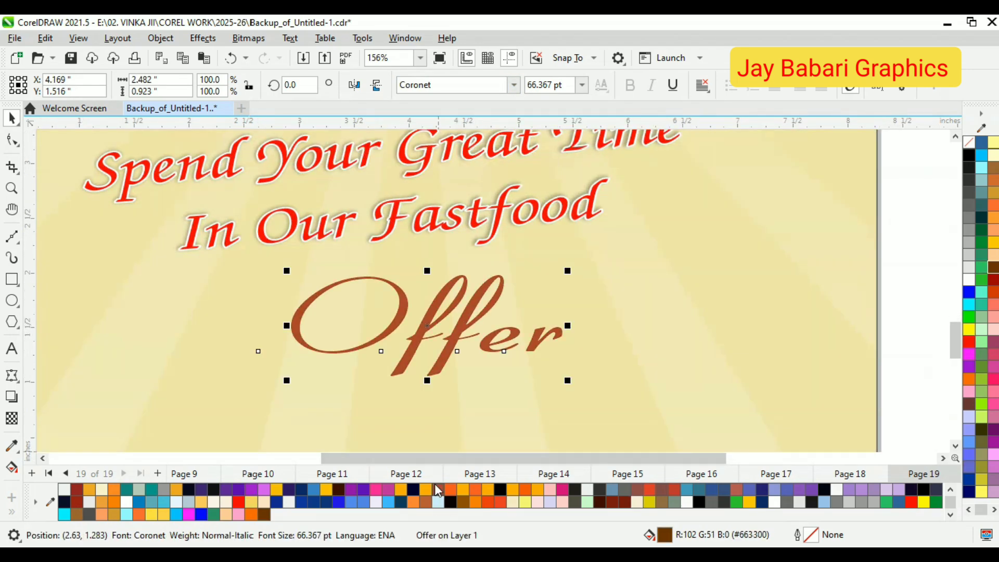
Step: Scale the "Offer" text down proportionally to about 2.08 in wide (55.7 pt) and fill it with dark navy #09081B
{"action": "left_click_drag", "start_coordinate": [567, 380], "coordinate": [524, 364]}
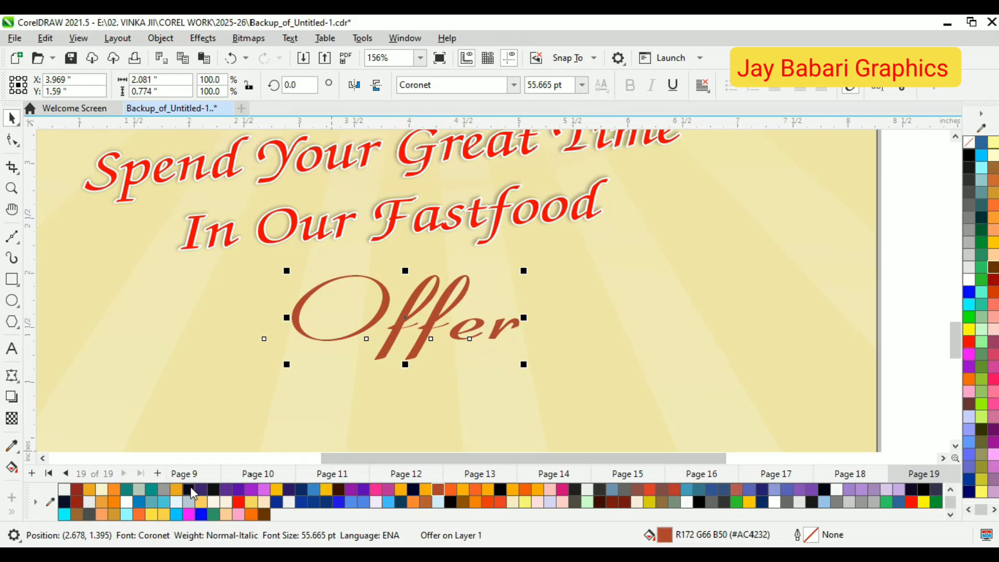
{"action": "left_click", "coordinate": [180, 502]}
{"action": "scroll", "coordinate": [456, 292], "scroll_direction": "down", "scroll_amount": 3}
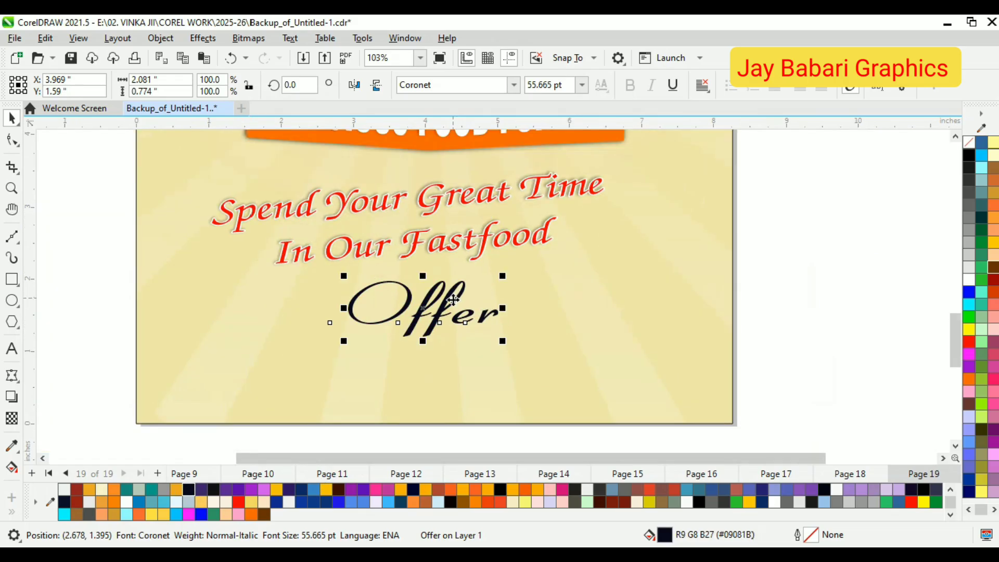
Step: Shift the "Offer" text slightly beneath the tagline and reduce it to about 1.86 in wide (49.7 pt)
{"action": "left_click_drag", "start_coordinate": [455, 292], "coordinate": [427, 302]}
{"action": "scroll", "coordinate": [427, 302], "scroll_direction": "up", "scroll_amount": 1}
{"action": "left_click_drag", "start_coordinate": [512, 348], "coordinate": [493, 341]}
{"action": "scroll", "coordinate": [440, 273], "scroll_direction": "down", "scroll_amount": 1}
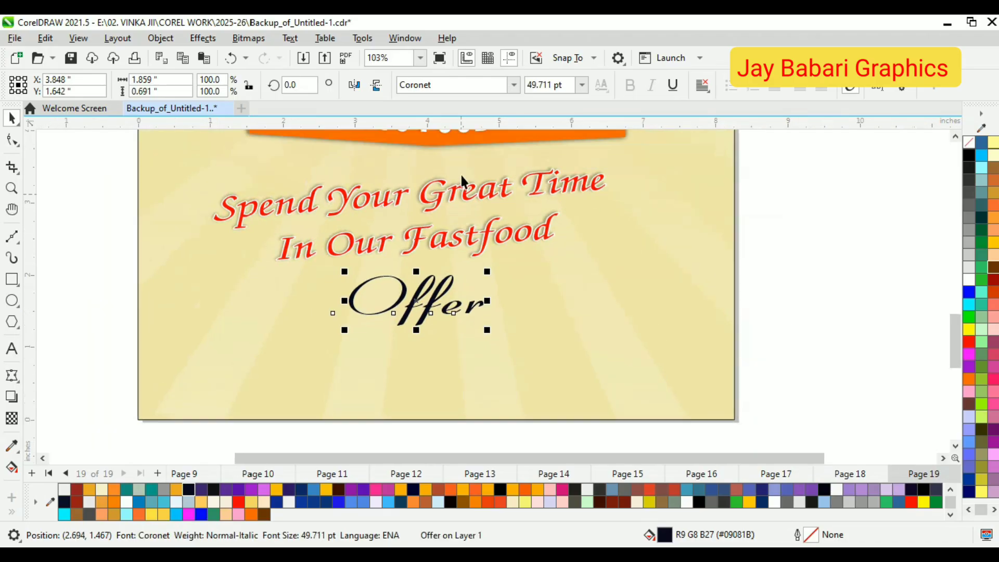
Step: Move the tagline toward the page's left edge and place "Offer" to its lower right, enlarged to about 57.2 pt
{"action": "left_click_drag", "start_coordinate": [461, 184], "coordinate": [399, 181]}
{"action": "left_click_drag", "start_coordinate": [440, 309], "coordinate": [684, 314]}
{"action": "key", "text": "ctrl+z"}
{"action": "left_click", "coordinate": [627, 249]}
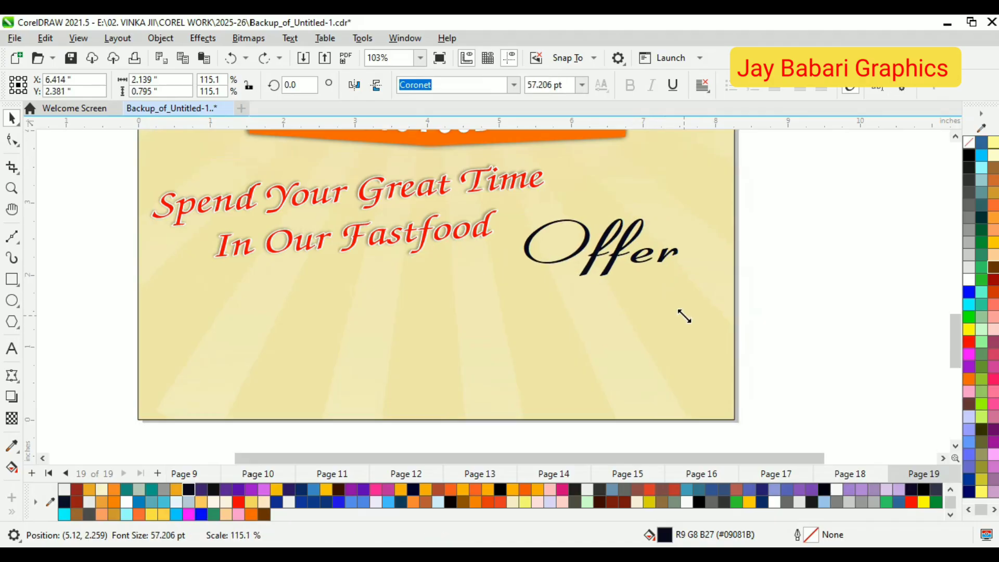
{"action": "left_click_drag", "start_coordinate": [623, 248], "coordinate": [623, 256]}
{"action": "left_click", "coordinate": [78, 309]}
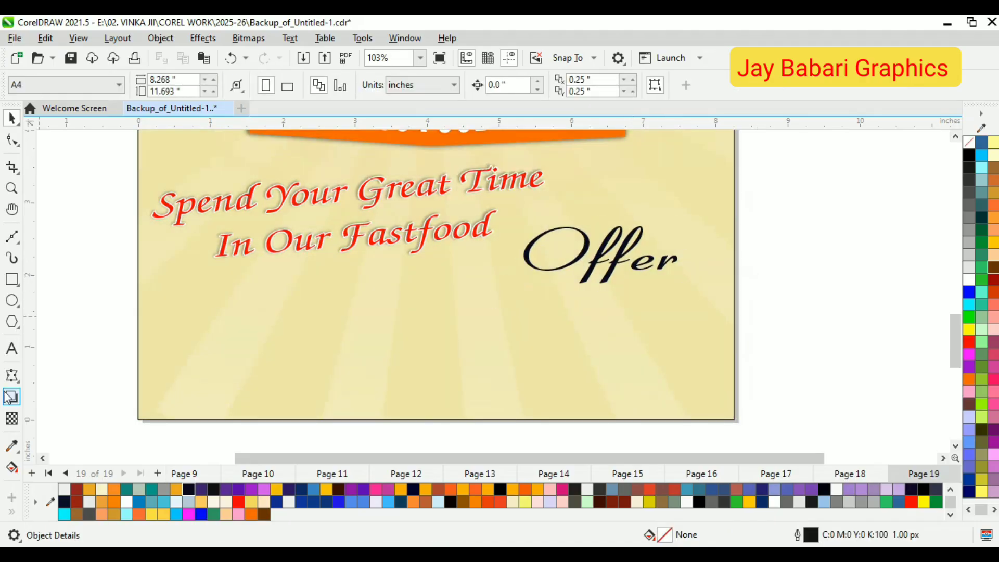
Step: Add artistic text reading "30% OFF ALL" below "Offer" and enlarge it to about 29.6 pt
{"action": "left_click", "coordinate": [16, 349]}
{"action": "left_click", "coordinate": [528, 305]}
{"action": "type", "text": "30"}
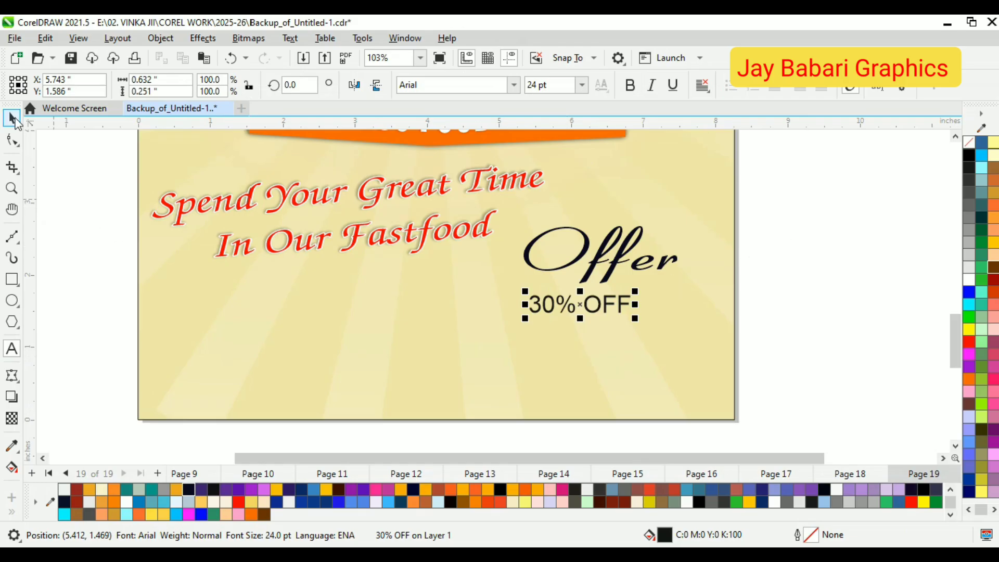
{"action": "left_click_drag", "start_coordinate": [634, 318], "coordinate": [657, 324]}
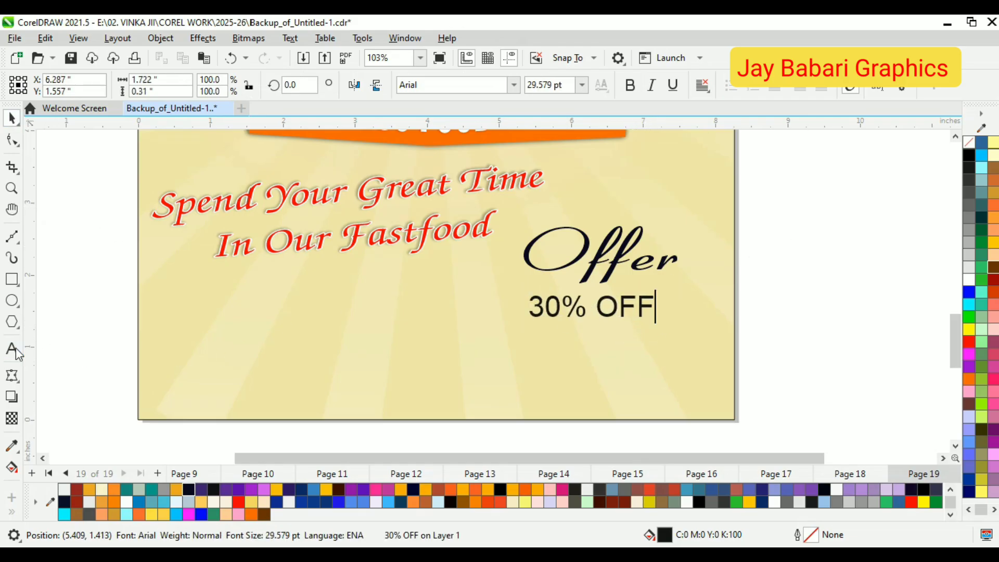
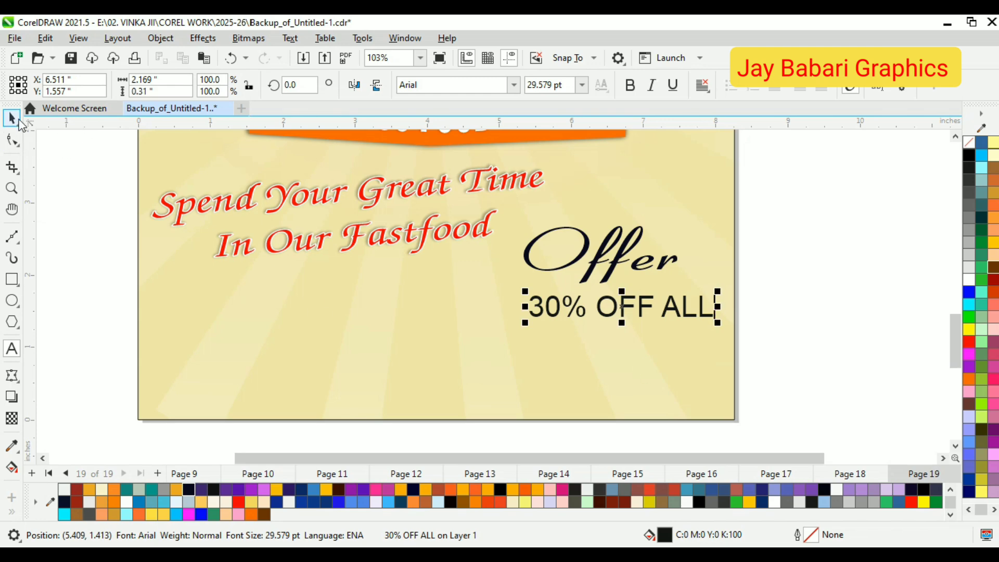
Step: Set the "30% OFF ALL" text in Swis721 BlkCn BT, enlarge it to about 36 pt and position it beneath "Offer"
{"action": "left_click", "coordinate": [506, 83]}
{"action": "left_click", "coordinate": [474, 180]}
{"action": "left_click_drag", "start_coordinate": [675, 320], "coordinate": [695, 333]}
{"action": "left_click", "coordinate": [750, 326]}
Step: Draw a rectangle about 3.14 by 0.73 in around "30% OFF ALL", filled orange #FF6633 with no outline
{"action": "key", "text": "F6"}
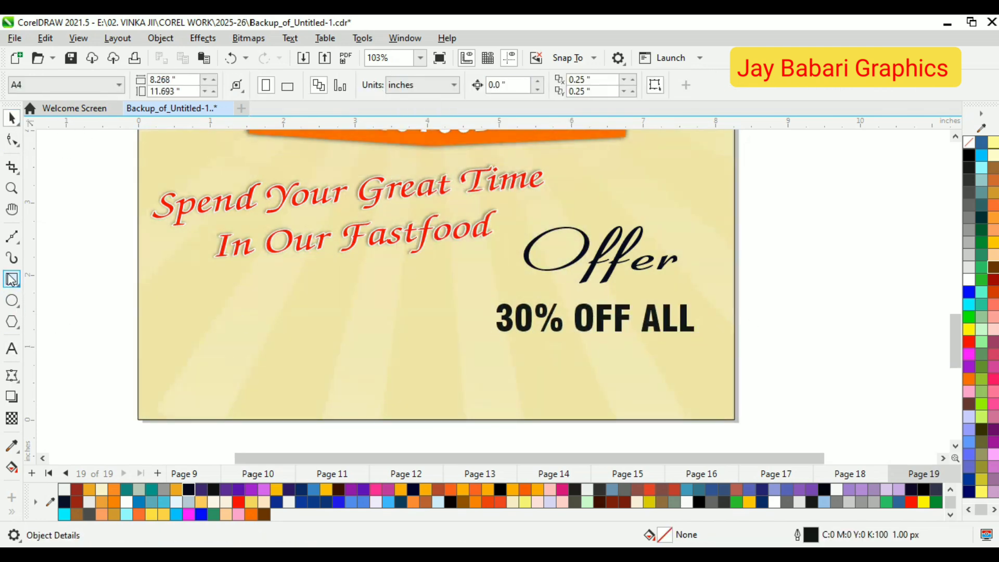
{"action": "mouse_move", "coordinate": [479, 292]}
{"action": "left_mouse_down"}
{"action": "mouse_move", "coordinate": [684, 352]}
{"action": "mouse_move", "coordinate": [706, 346]}
{"action": "left_mouse_up"}
{"action": "left_click", "coordinate": [9, 120]}
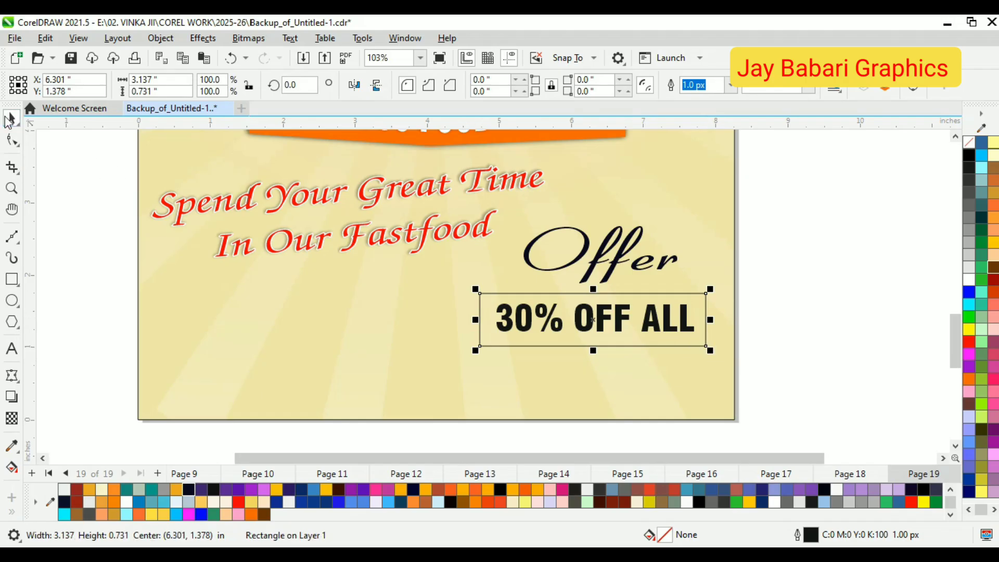
{"action": "left_click", "coordinate": [993, 205]}
{"action": "right_click", "coordinate": [969, 143]}
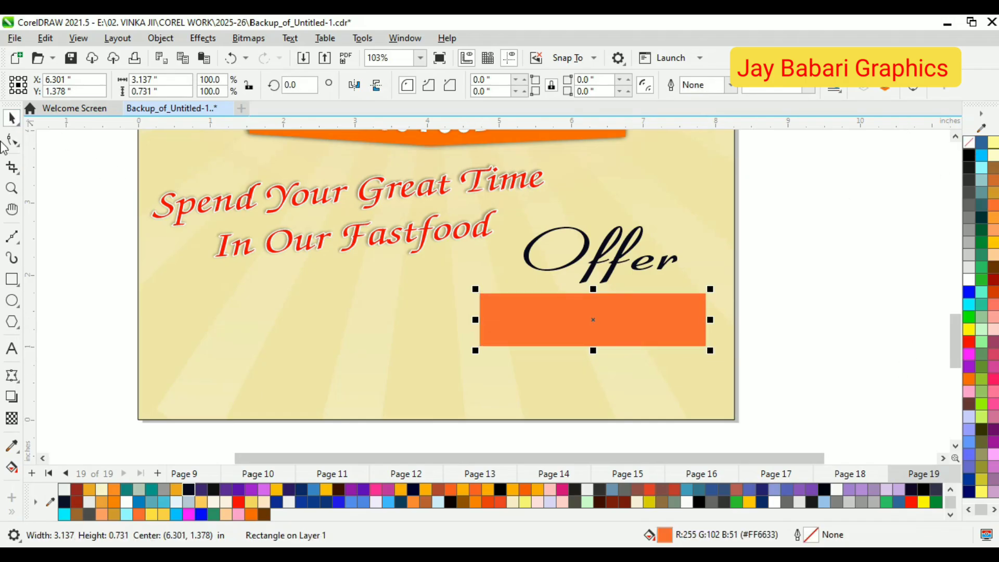
Step: Round the orange rectangle's corners to about 0.16 in and send it back one level behind the "30% OFF ALL" text
{"action": "left_click_drag", "start_coordinate": [488, 299], "coordinate": [492, 301]}
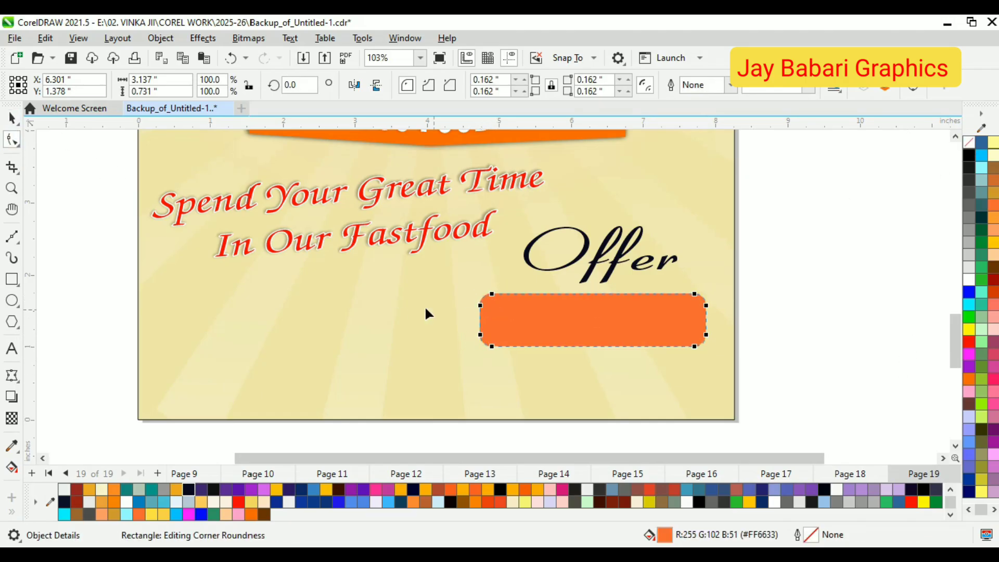
{"action": "key", "text": "space"}
{"action": "right_click", "coordinate": [577, 311]}
{"action": "mouse_move", "coordinate": [629, 236]}
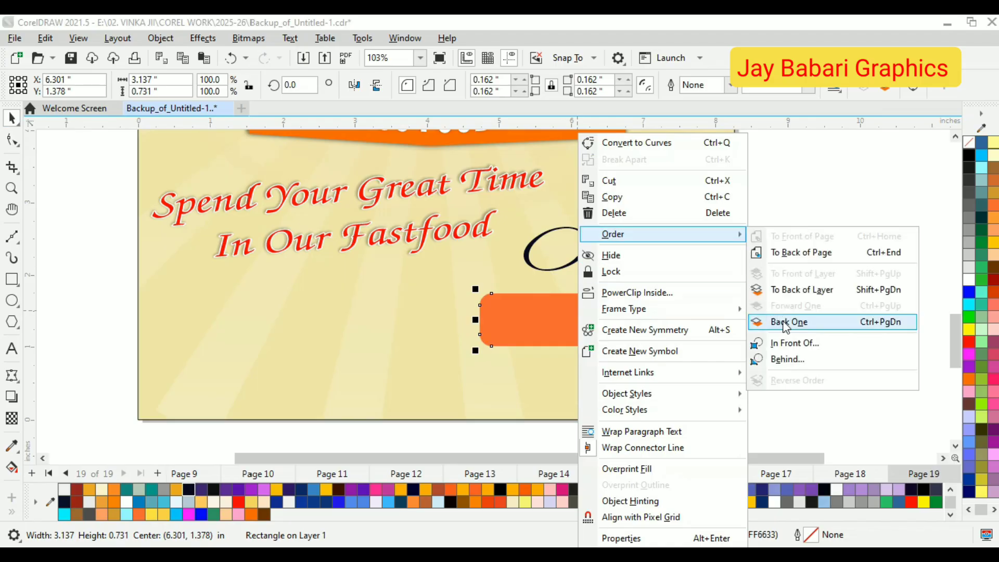
{"action": "left_click", "coordinate": [784, 325]}
{"action": "left_click", "coordinate": [775, 327]}
Step: Reposition the "30% OFF ALL" text within the orange rectangle and fill it with white
{"action": "left_click", "coordinate": [646, 325]}
{"action": "scroll", "coordinate": [663, 323], "scroll_direction": "up", "scroll_amount": 2}
{"action": "left_click_drag", "start_coordinate": [649, 316], "coordinate": [648, 321]}
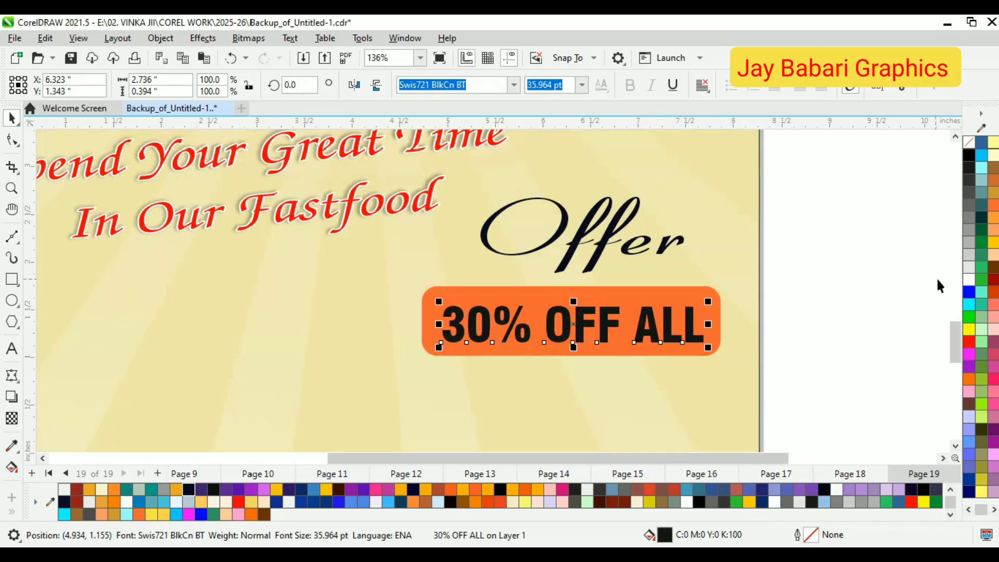
{"action": "left_click", "coordinate": [969, 279]}
{"action": "left_click", "coordinate": [775, 295]}
Step: Group the "30% OFF ALL" text with its orange rectangle and nudge the group slightly down and to the right
{"action": "left_click", "coordinate": [694, 315]}
{"action": "left_click", "coordinate": [697, 293], "text": "shift"}
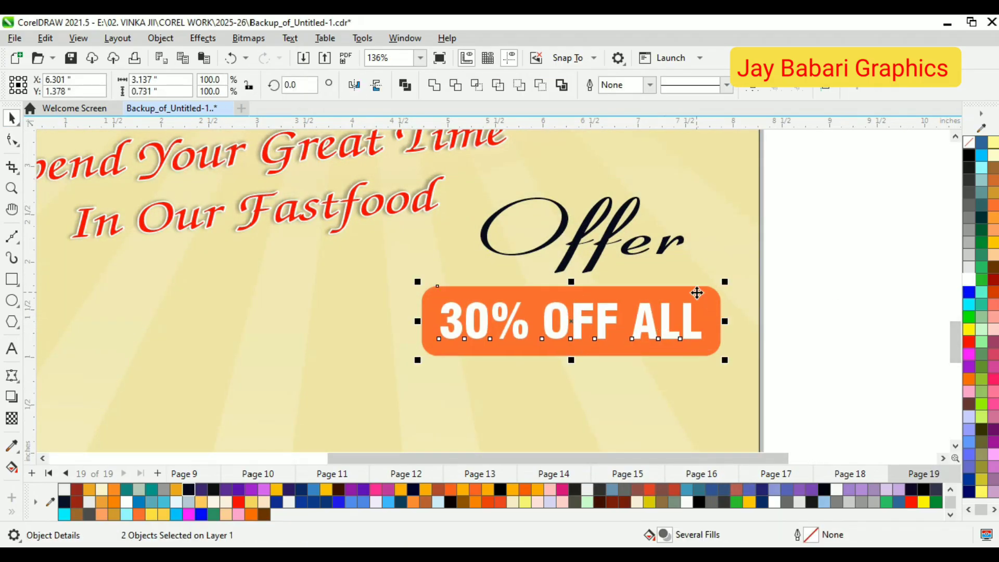
{"action": "right_click", "coordinate": [696, 292]}
{"action": "left_click", "coordinate": [687, 196]}
{"action": "scroll", "coordinate": [648, 332], "scroll_direction": "up", "scroll_amount": 1}
{"action": "left_click_drag", "start_coordinate": [676, 332], "coordinate": [679, 335]}
{"action": "scroll", "coordinate": [718, 307], "scroll_direction": "down", "scroll_amount": 1}
Step: Align the "Offer" text horizontally centered with the orange "30% OFF ALL" label
{"action": "left_click", "coordinate": [573, 254]}
{"action": "left_click", "coordinate": [583, 253]}
{"action": "left_click", "coordinate": [601, 298], "text": "shift"}
{"action": "key", "text": "c"}
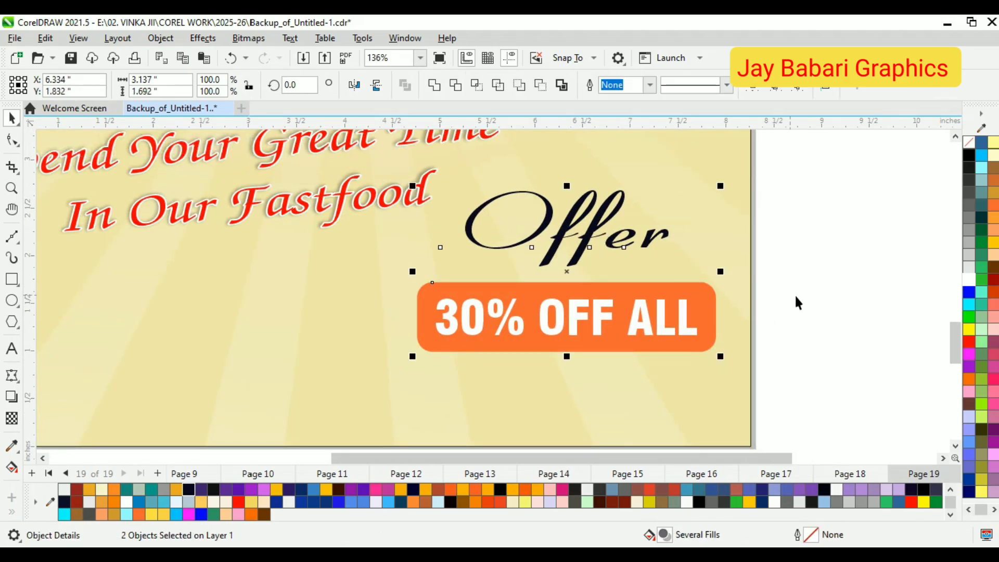
{"action": "left_click", "coordinate": [795, 298]}
Step: Add artistic text reading "Fastfood" below the orange label and enlarge it to about 46.6 pt
{"action": "scroll", "coordinate": [512, 304], "scroll_direction": "down", "scroll_amount": 3}
{"action": "scroll", "coordinate": [512, 302], "scroll_direction": "up", "scroll_amount": 2}
{"action": "left_click", "coordinate": [13, 350]}
{"action": "left_click", "coordinate": [430, 314]}
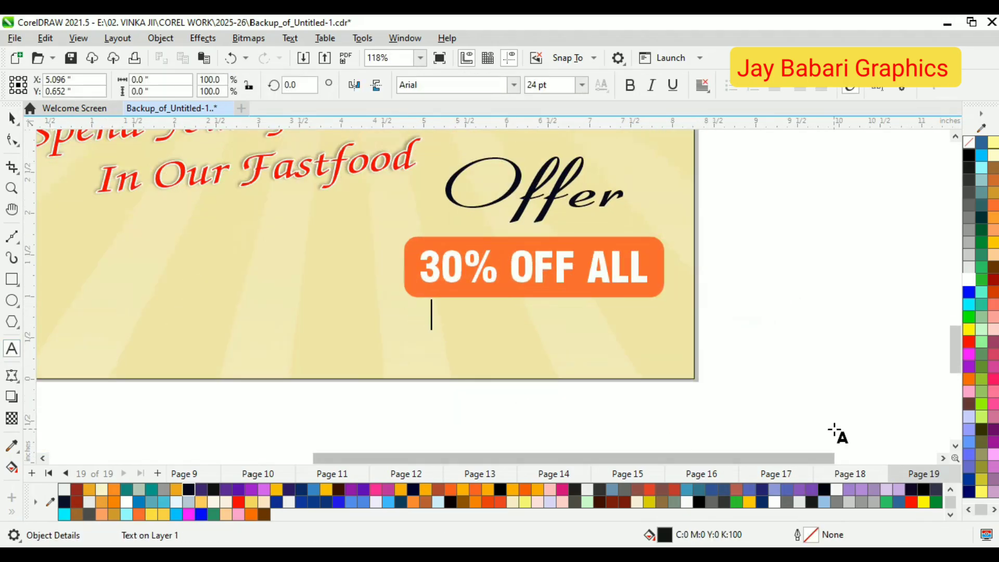
{"action": "type", "text": "Fastfood"}
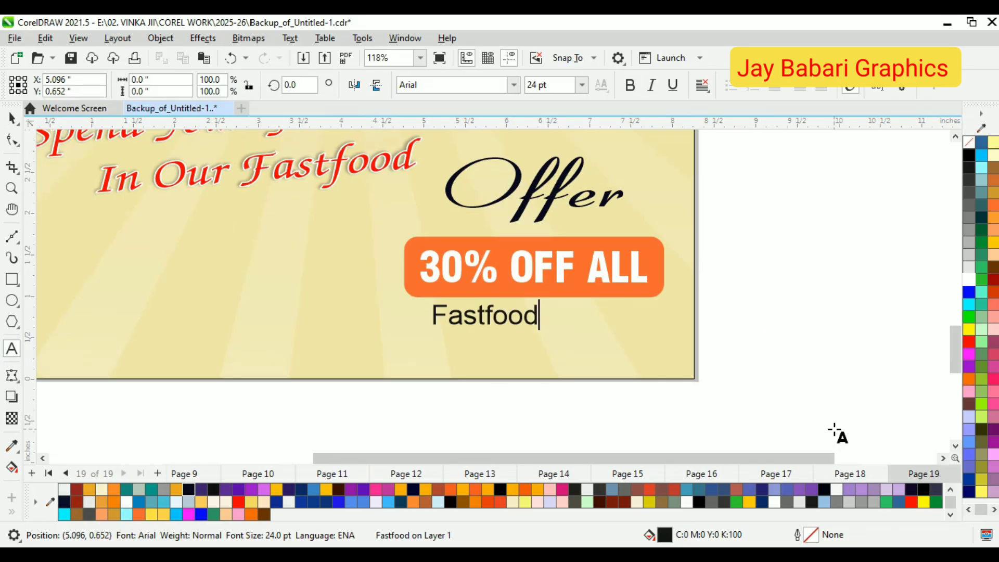
{"action": "left_click_drag", "start_coordinate": [544, 333], "coordinate": [641, 394]}
Step: Set the "Fastfood" text in Swis721 BlkCn BT and move it slightly down beneath the orange label
{"action": "left_click", "coordinate": [514, 85]}
{"action": "left_click", "coordinate": [500, 129]}
{"action": "scroll", "coordinate": [582, 346], "scroll_direction": "up", "scroll_amount": 1}
{"action": "left_click_drag", "start_coordinate": [583, 340], "coordinate": [583, 348]}
{"action": "left_click", "coordinate": [904, 348]}
{"action": "scroll", "coordinate": [592, 308], "scroll_direction": "down", "scroll_amount": 1}
{"action": "left_click", "coordinate": [581, 310]}
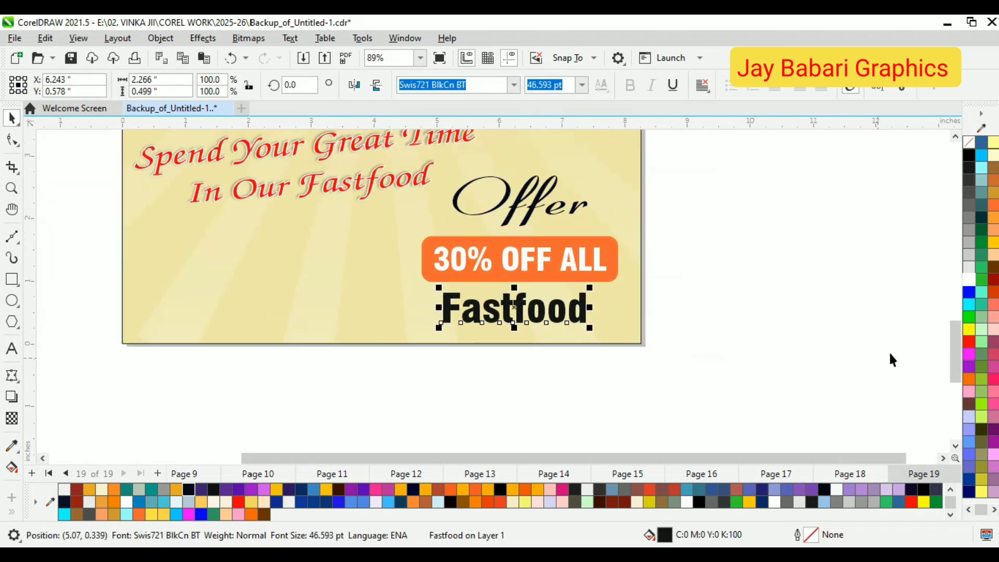
Step: Try orange, yellow and red (#FF0000) fills on the "Fastfood" text below the orange label
{"action": "left_click", "coordinate": [967, 384]}
{"action": "left_click", "coordinate": [968, 329]}
{"action": "left_click", "coordinate": [938, 335]}
{"action": "left_click", "coordinate": [572, 318]}
{"action": "left_click", "coordinate": [572, 318]}
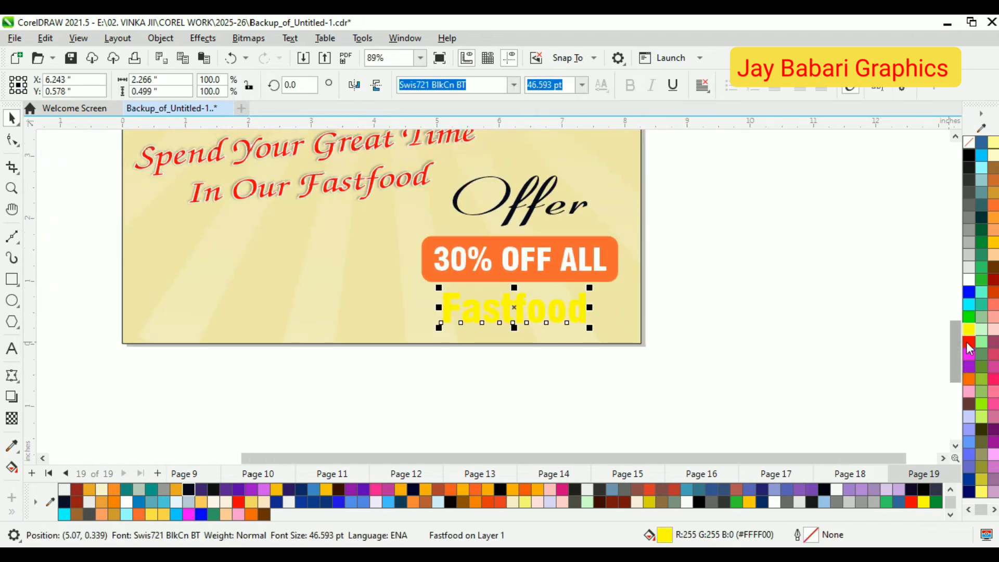
{"action": "left_click", "coordinate": [968, 342]}
{"action": "left_click", "coordinate": [939, 338]}
Step: Convert the "Fastfood" text to UPPERCASE just below the orange label and fill it black
{"action": "scroll", "coordinate": [520, 308], "scroll_direction": "up", "scroll_amount": 1}
{"action": "left_click", "coordinate": [520, 307]}
{"action": "left_click_drag", "start_coordinate": [520, 308], "coordinate": [520, 313]}
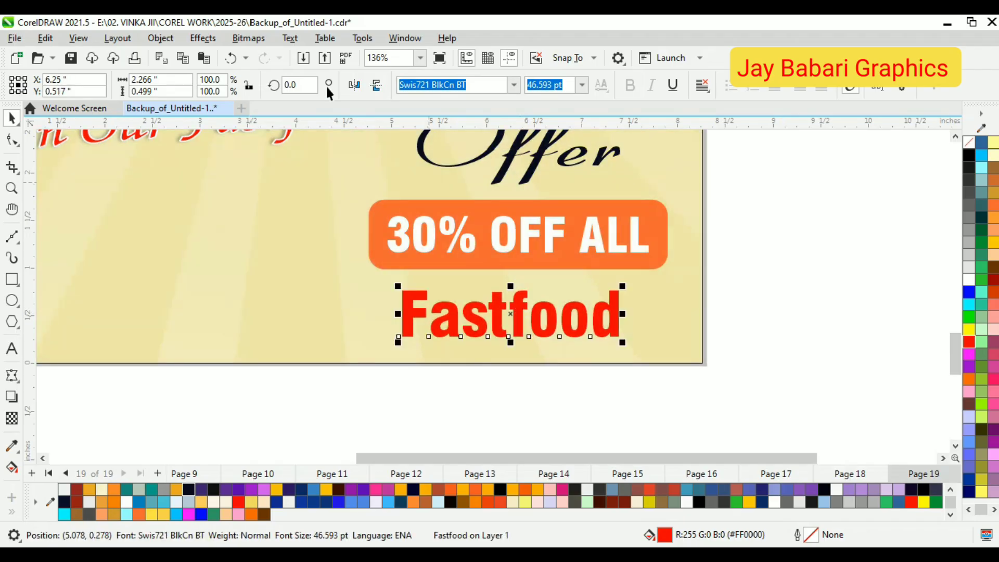
{"action": "left_click", "coordinate": [290, 38]}
{"action": "left_click", "coordinate": [312, 344]}
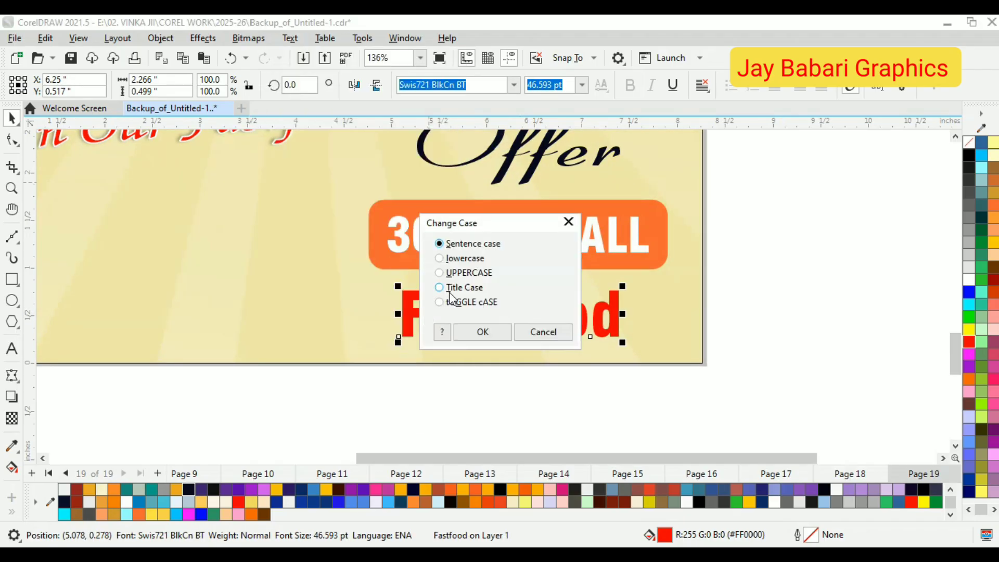
{"action": "left_click", "coordinate": [480, 330]}
{"action": "scroll", "coordinate": [510, 330], "scroll_direction": "up", "scroll_amount": 1}
{"action": "mouse_move", "coordinate": [511, 330]}
{"action": "left_mouse_down"}
{"action": "mouse_move", "coordinate": [504, 314]}
{"action": "mouse_move", "coordinate": [512, 312]}
{"action": "left_mouse_up"}
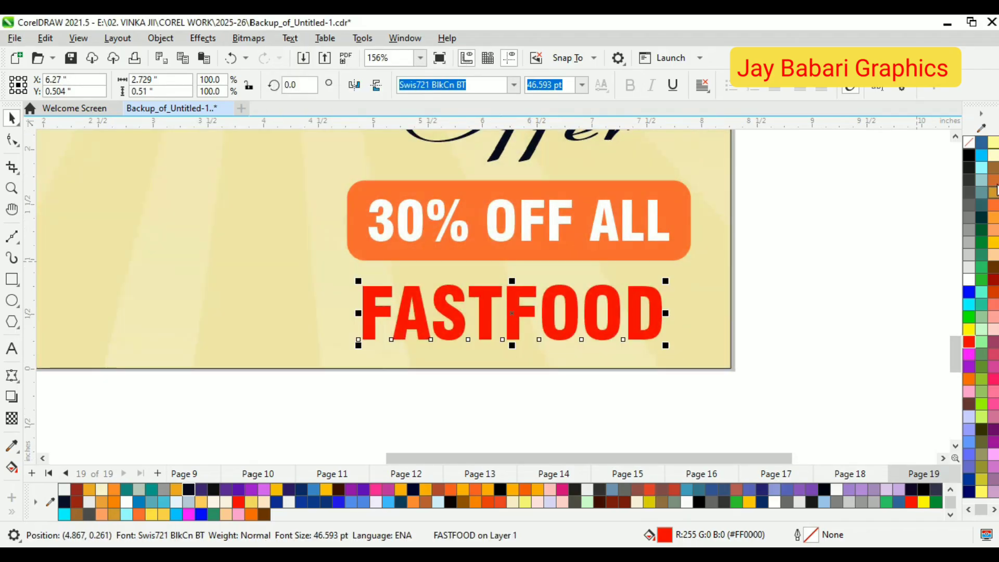
{"action": "left_click", "coordinate": [968, 155]}
{"action": "left_click", "coordinate": [891, 260]}
Step: Align the "FASTFOOD" text horizontally centered with the orange "30% OFF ALL" label
{"action": "scroll", "coordinate": [619, 266], "scroll_direction": "down", "scroll_amount": 4}
{"action": "left_click_drag", "start_coordinate": [707, 166], "coordinate": [369, 366]}
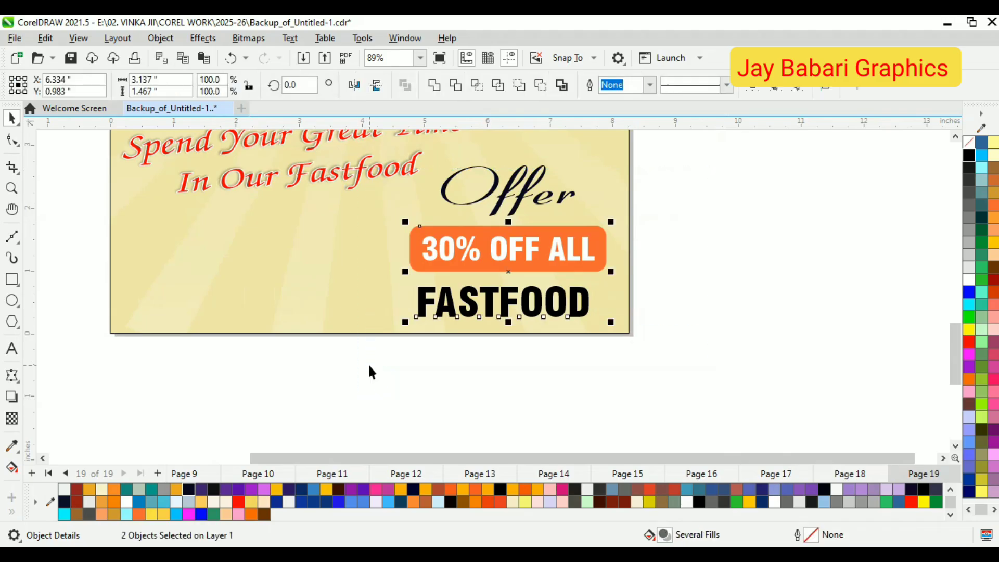
{"action": "scroll", "coordinate": [442, 307], "scroll_direction": "down", "scroll_amount": 1}
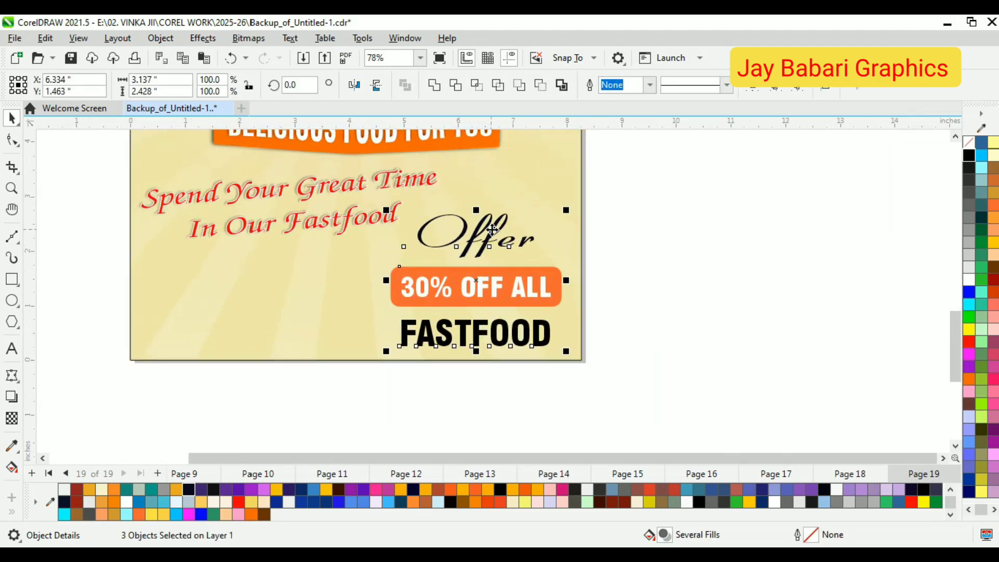
Step: Scale down "Offer", the orange label and "FASTFOOD" together and move them up and to the right
{"action": "mouse_move", "coordinate": [495, 229]}
{"action": "left_mouse_down"}
{"action": "mouse_move", "coordinate": [511, 218]}
{"action": "mouse_move", "coordinate": [502, 215]}
{"action": "left_mouse_up"}
{"action": "left_click_drag", "start_coordinate": [572, 337], "coordinate": [557, 326]}
{"action": "left_click_drag", "start_coordinate": [526, 285], "coordinate": [535, 282]}
{"action": "left_click_drag", "start_coordinate": [536, 280], "coordinate": [544, 270]}
{"action": "left_click", "coordinate": [617, 273]}
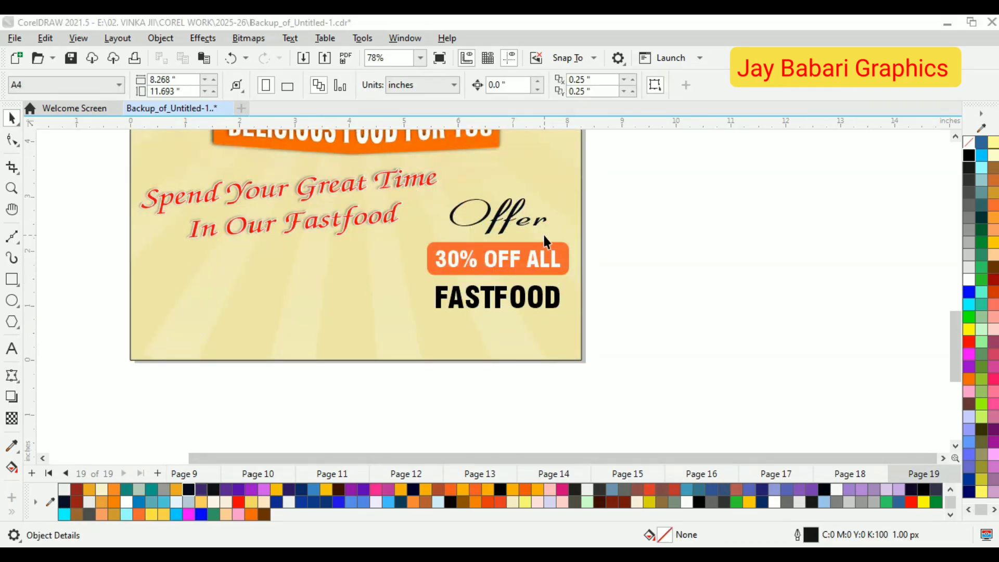
Step: Enlarge the "Offer" text above the orange label and move the red tagline slightly to the right
{"action": "left_click", "coordinate": [546, 261]}
{"action": "left_click_drag", "start_coordinate": [514, 211], "coordinate": [565, 242]}
{"action": "left_click", "coordinate": [399, 184]}
{"action": "left_click_drag", "start_coordinate": [399, 183], "coordinate": [432, 177]}
{"action": "scroll", "coordinate": [435, 177], "scroll_direction": "up", "scroll_amount": 1}
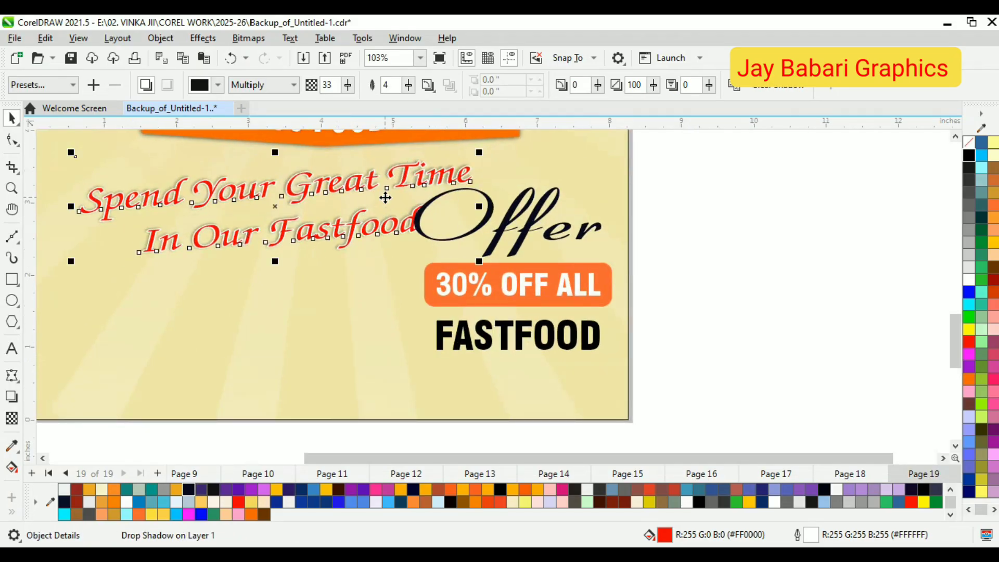
{"action": "left_click", "coordinate": [761, 246]}
Step: Enlarge the "Spend Your Great Time In Our Fastfood" tagline to about 39.92 pt and shift it slightly left below the banner
{"action": "scroll", "coordinate": [368, 232], "scroll_direction": "down", "scroll_amount": 1}
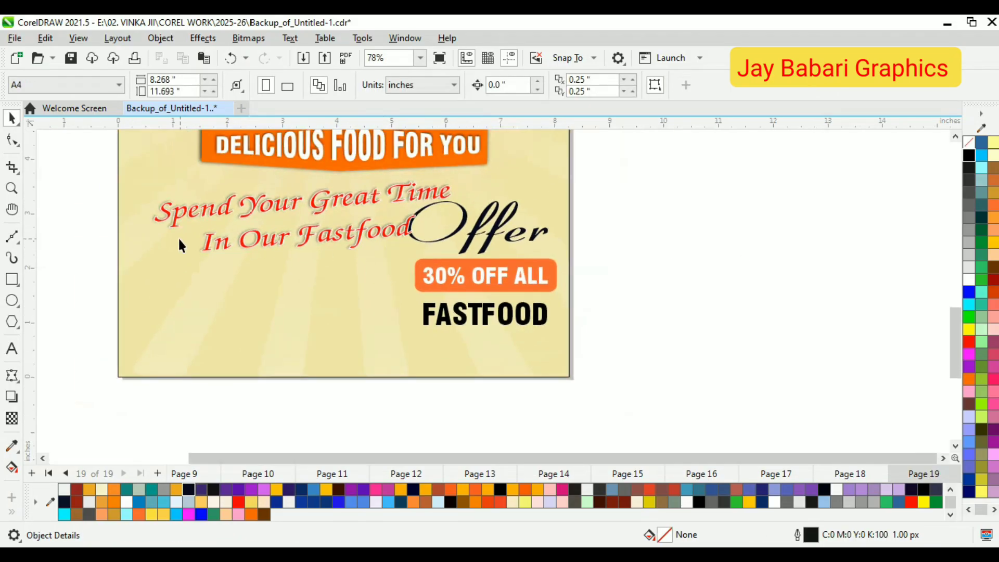
{"action": "left_click", "coordinate": [285, 207]}
{"action": "left_click_drag", "start_coordinate": [455, 179], "coordinate": [461, 174]}
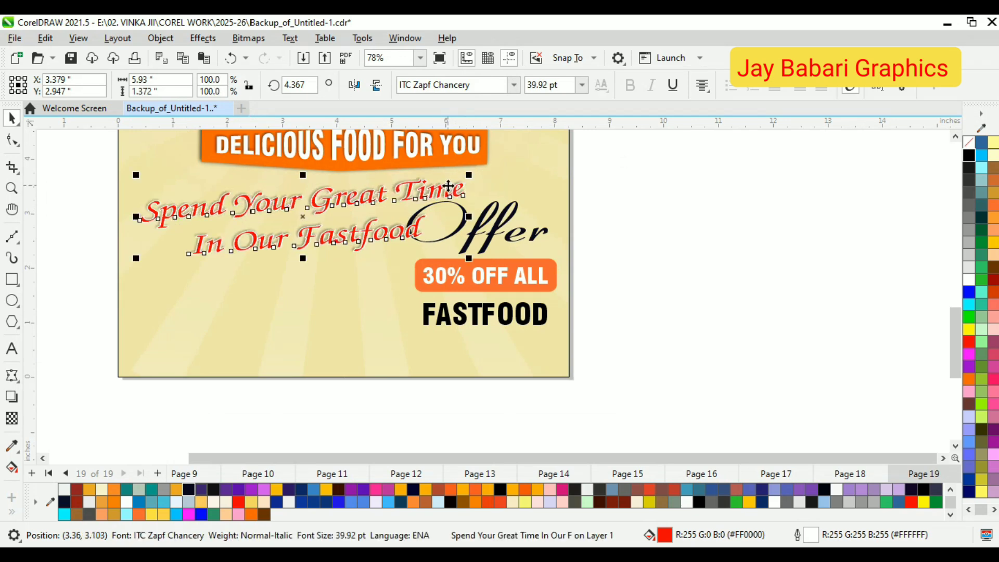
{"action": "scroll", "coordinate": [435, 191], "scroll_direction": "up", "scroll_amount": 1}
{"action": "scroll", "coordinate": [419, 167], "scroll_direction": "down", "scroll_amount": 2}
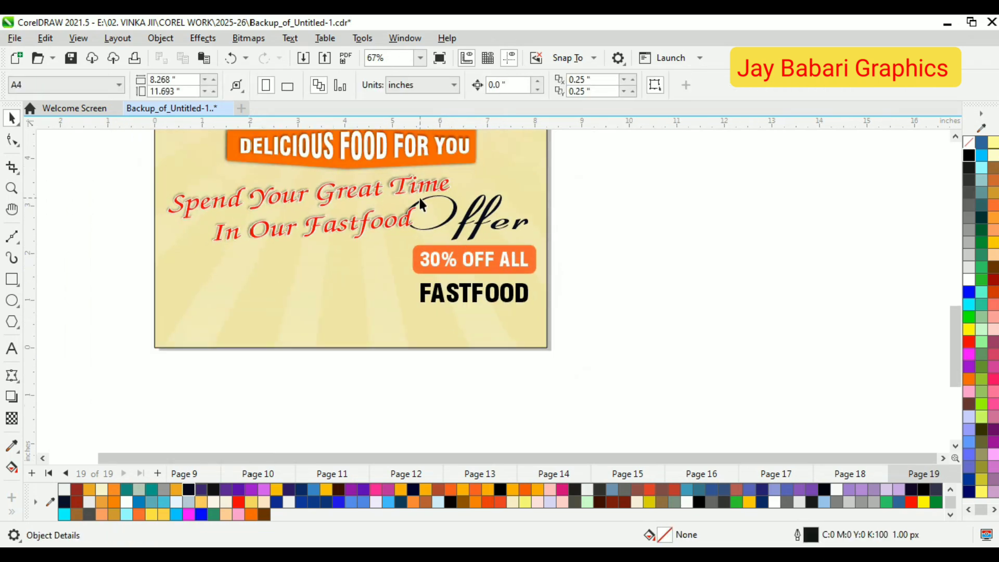
{"action": "left_click", "coordinate": [418, 196]}
{"action": "scroll", "coordinate": [418, 196], "scroll_direction": "up", "scroll_amount": 3}
{"action": "left_click_drag", "start_coordinate": [426, 195], "coordinate": [424, 172]}
{"action": "scroll", "coordinate": [658, 223], "scroll_direction": "down", "scroll_amount": 2}
{"action": "left_click", "coordinate": [146, 283]}
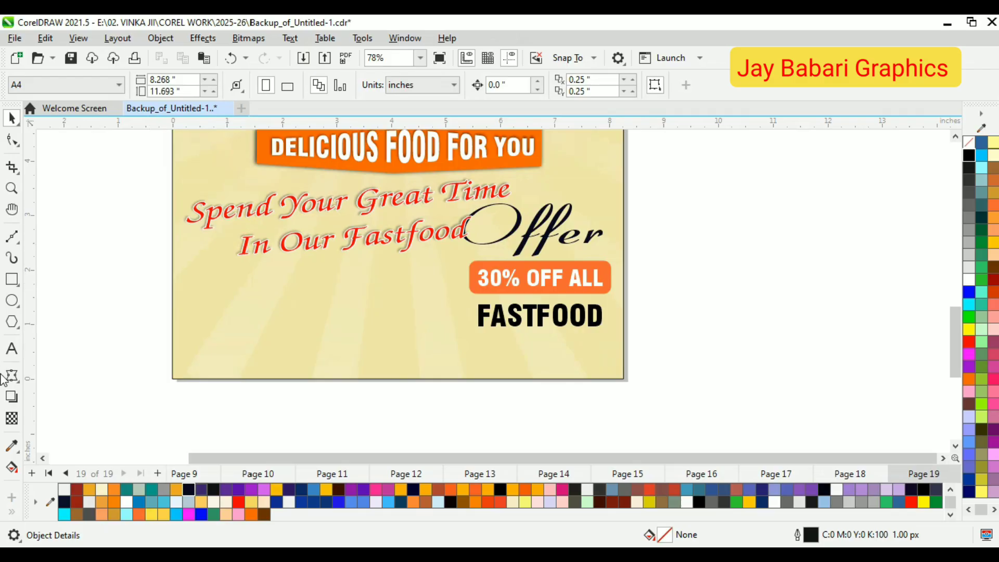
Step: Draw a rectangle about 2.138 x 0.403 in at the page's left edge below the tagline, filled black with no outline
{"action": "left_click", "coordinate": [12, 283]}
{"action": "left_click_drag", "start_coordinate": [173, 281], "coordinate": [289, 304]}
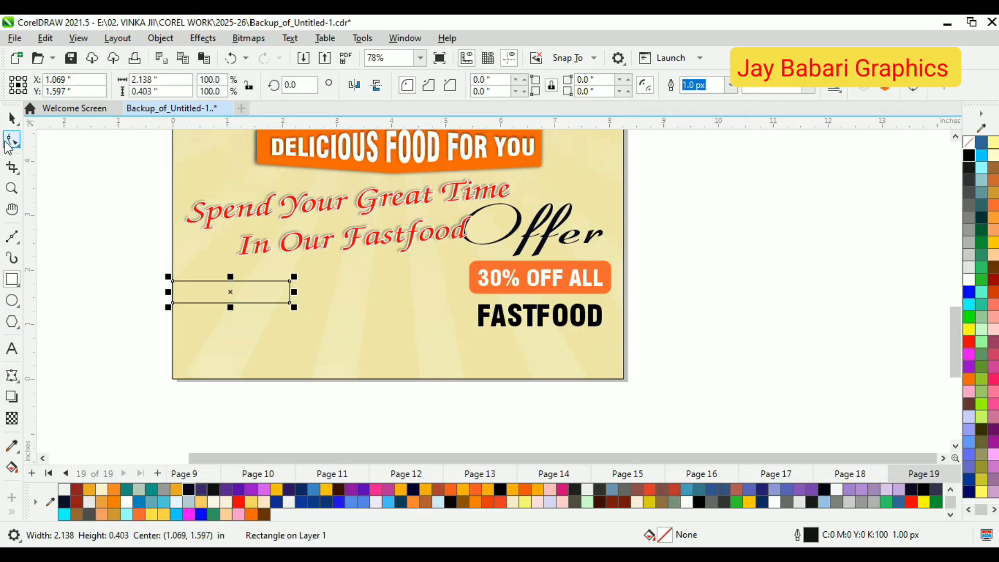
{"action": "left_click", "coordinate": [968, 155]}
{"action": "right_click", "coordinate": [968, 141]}
{"action": "scroll", "coordinate": [344, 295], "scroll_direction": "down", "scroll_amount": 2}
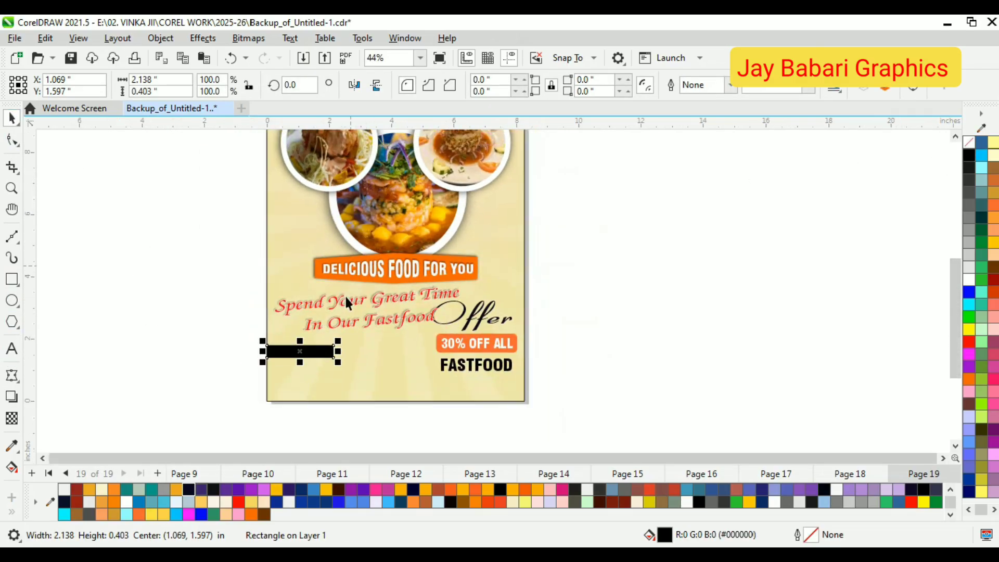
Step: Widen the black bar to about 2.63 in past the page's left edge and PowerClip it inside the poster background
{"action": "scroll", "coordinate": [316, 384], "scroll_direction": "up", "scroll_amount": 4}
{"action": "left_click_drag", "start_coordinate": [380, 372], "coordinate": [398, 372]}
{"action": "right_click", "coordinate": [330, 372]}
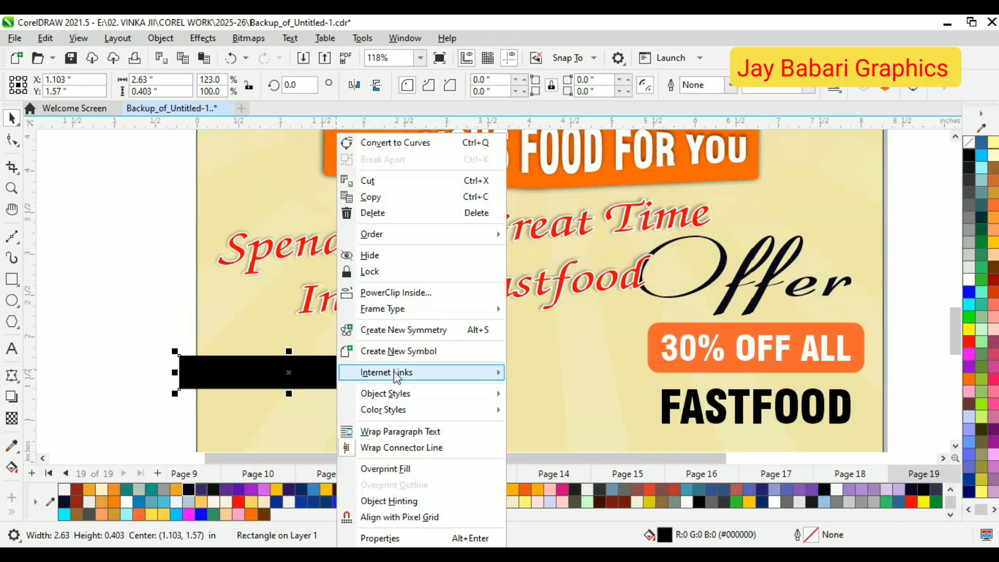
{"action": "left_click", "coordinate": [365, 290]}
{"action": "left_click", "coordinate": [436, 353]}
{"action": "scroll", "coordinate": [436, 354], "scroll_direction": "down", "scroll_amount": 2}
{"action": "left_click", "coordinate": [227, 290]}
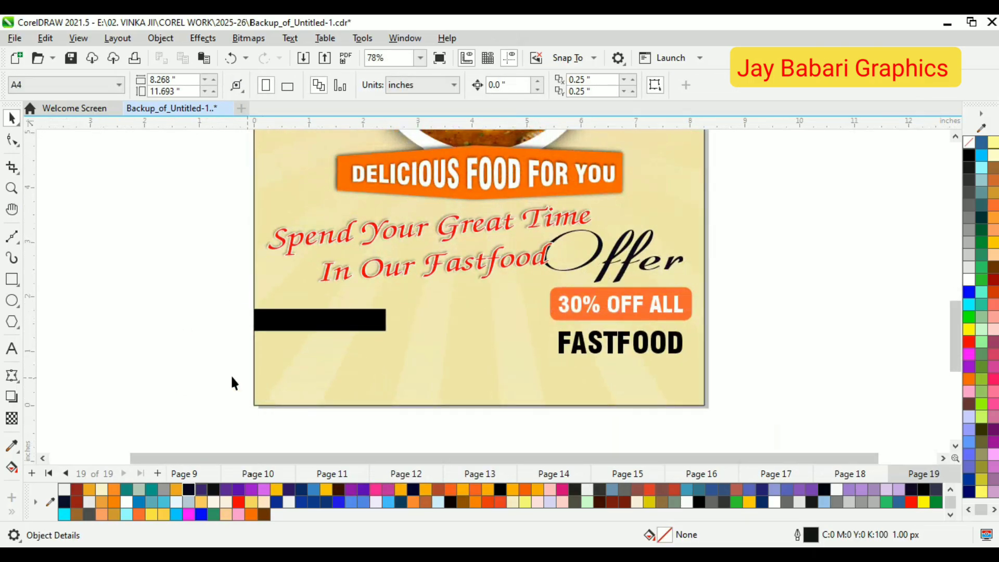
Step: Add artistic text reading "Details off dishies" in white over the black bar
{"action": "left_click", "coordinate": [11, 349]}
{"action": "left_click", "coordinate": [267, 330]}
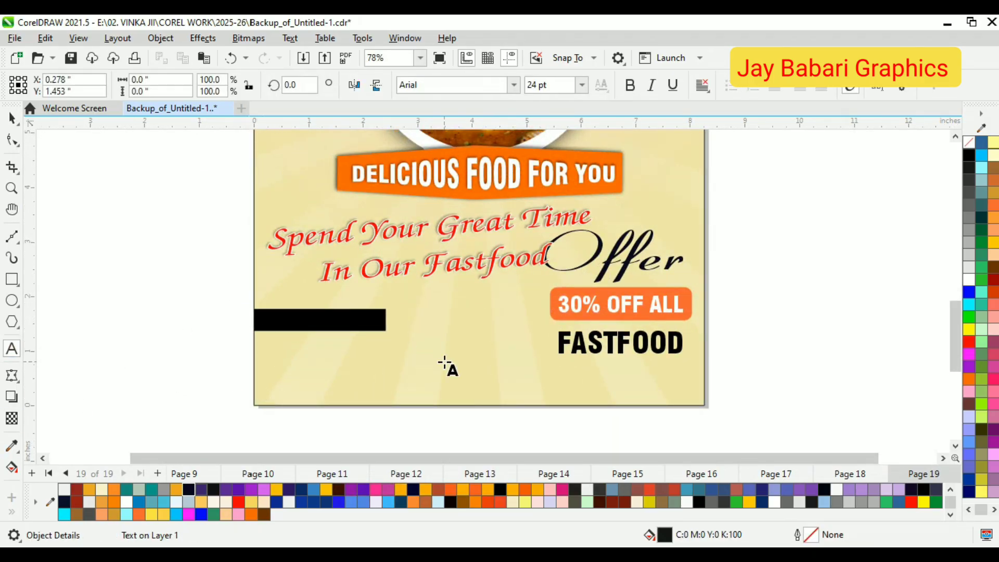
{"action": "type", "text": "Del"}
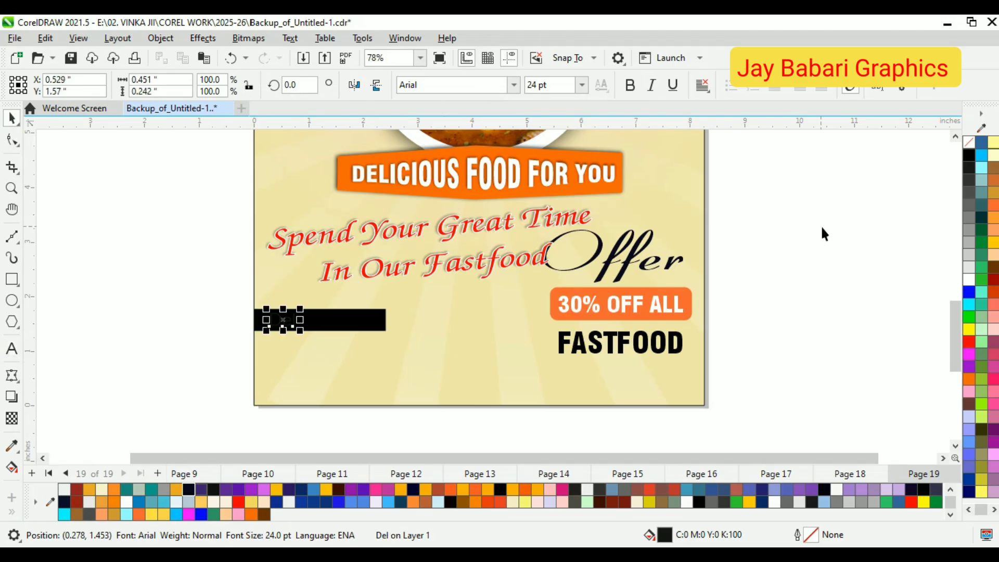
{"action": "left_click", "coordinate": [968, 281]}
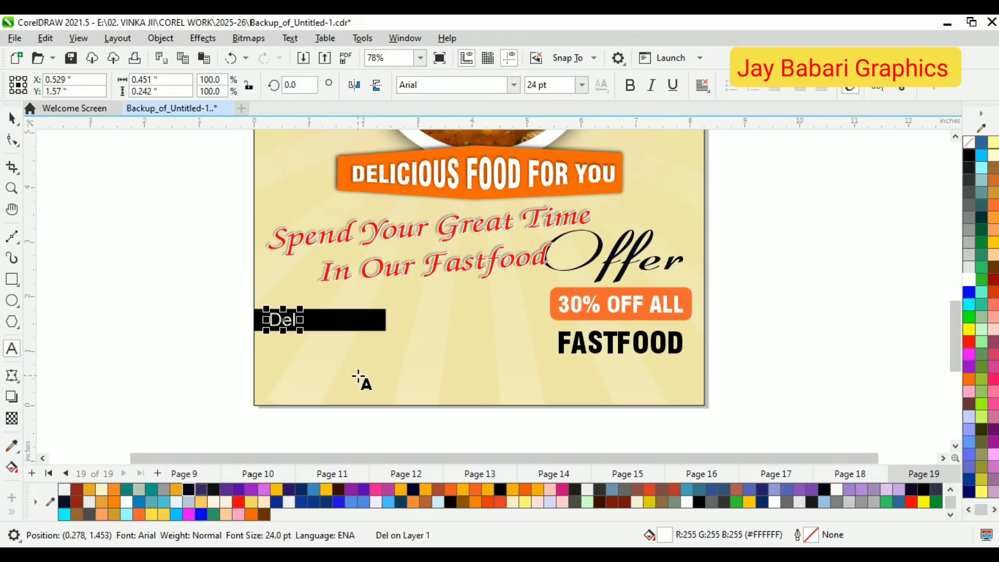
{"action": "scroll", "coordinate": [295, 338], "scroll_direction": "up", "scroll_amount": 1}
{"action": "key", "text": "BackSpace"}
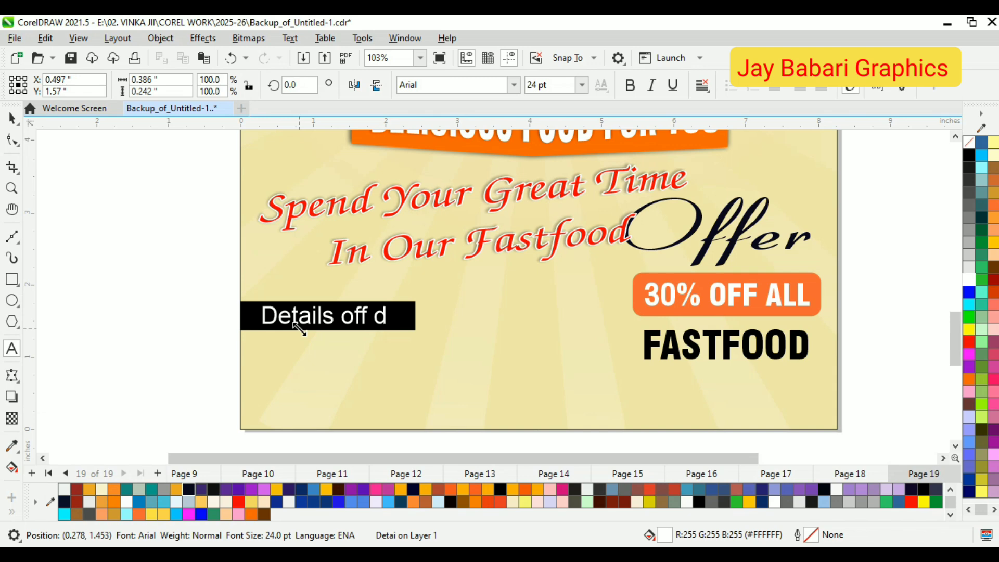
{"action": "left_click", "coordinate": [12, 119]}
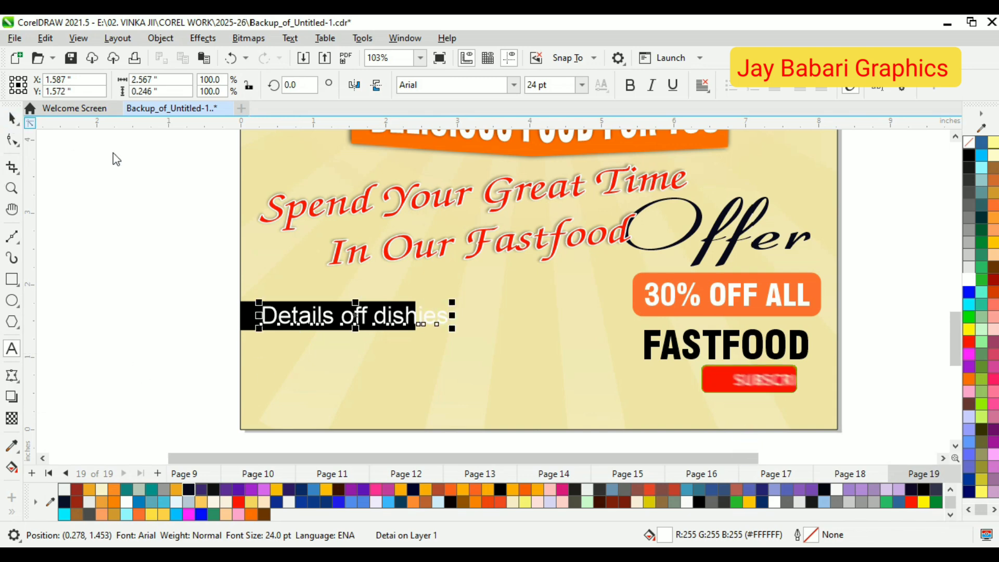
Step: Change the black bar's heading text to Title Case
{"action": "left_click", "coordinate": [302, 39]}
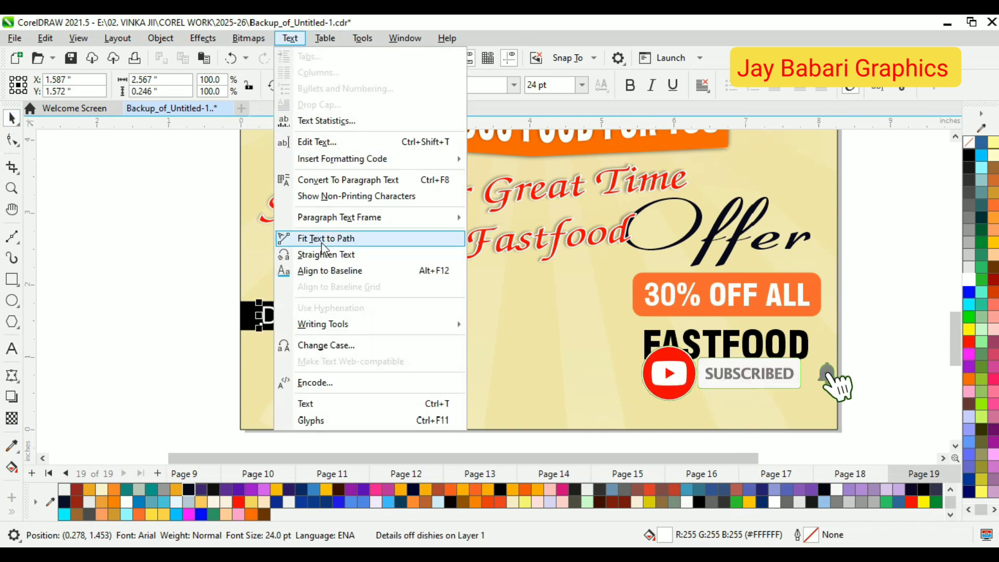
{"action": "left_click", "coordinate": [327, 344]}
{"action": "left_click", "coordinate": [439, 288]}
{"action": "left_click", "coordinate": [474, 337]}
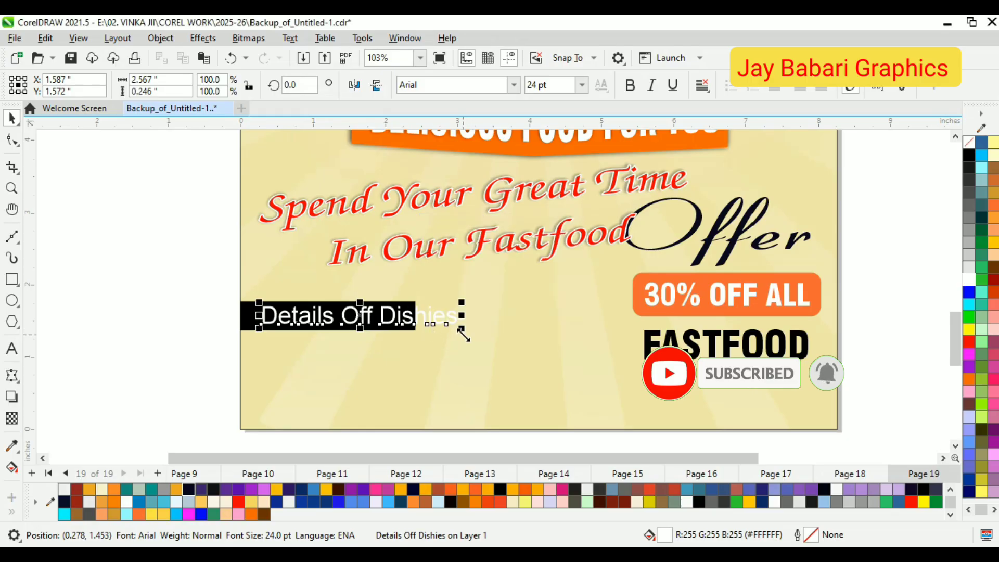
Step: Shrink the heading to about 17.52 pt so it fits the black bar, and make it bold
{"action": "scroll", "coordinate": [364, 323], "scroll_direction": "up", "scroll_amount": 2}
{"action": "left_click_drag", "start_coordinate": [462, 329], "coordinate": [320, 327]}
{"action": "left_click", "coordinate": [630, 85]}
Step: Correct the heading to "Details Of Dishies" and enlarge it slightly within the black bar
{"action": "scroll", "coordinate": [321, 325], "scroll_direction": "up", "scroll_amount": 3}
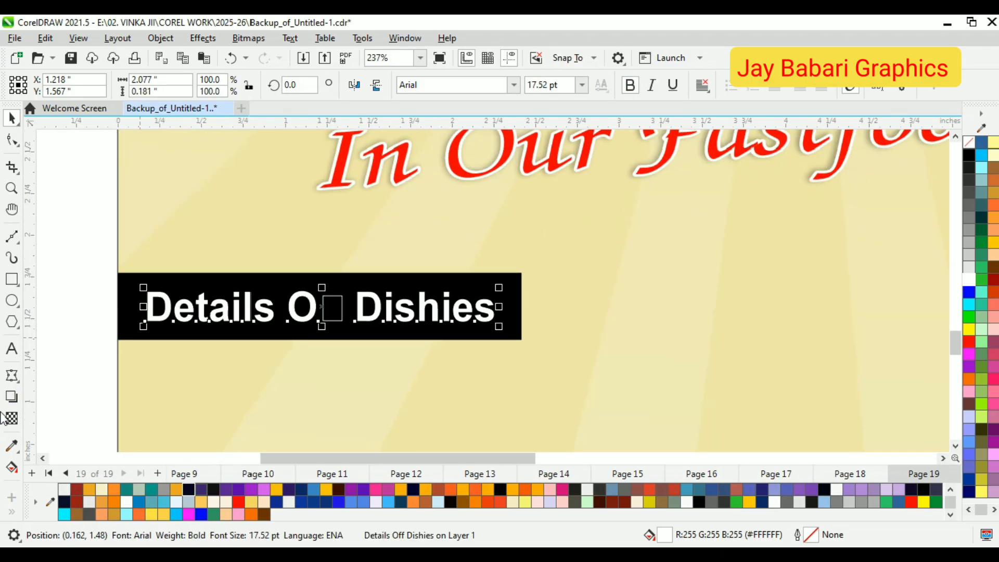
{"action": "type", "text": "f"}
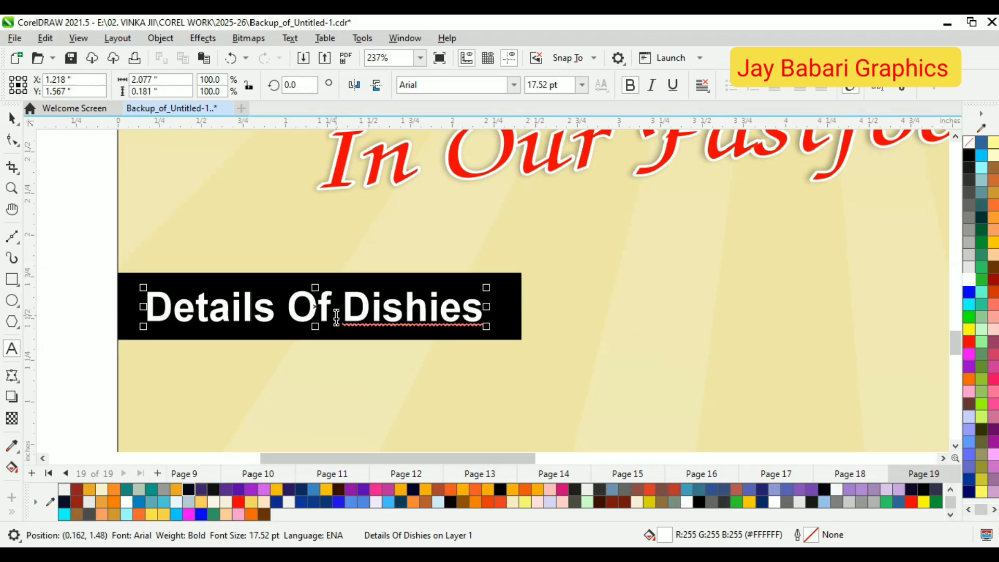
{"action": "left_click", "coordinate": [11, 119]}
{"action": "scroll", "coordinate": [376, 274], "scroll_direction": "down", "scroll_amount": 2}
{"action": "scroll", "coordinate": [386, 289], "scroll_direction": "up", "scroll_amount": 2}
{"action": "left_click_drag", "start_coordinate": [482, 299], "coordinate": [501, 303]}
{"action": "scroll", "coordinate": [444, 281], "scroll_direction": "down", "scroll_amount": 3}
{"action": "left_click", "coordinate": [246, 232]}
{"action": "scroll", "coordinate": [247, 232], "scroll_direction": "down", "scroll_amount": 1}
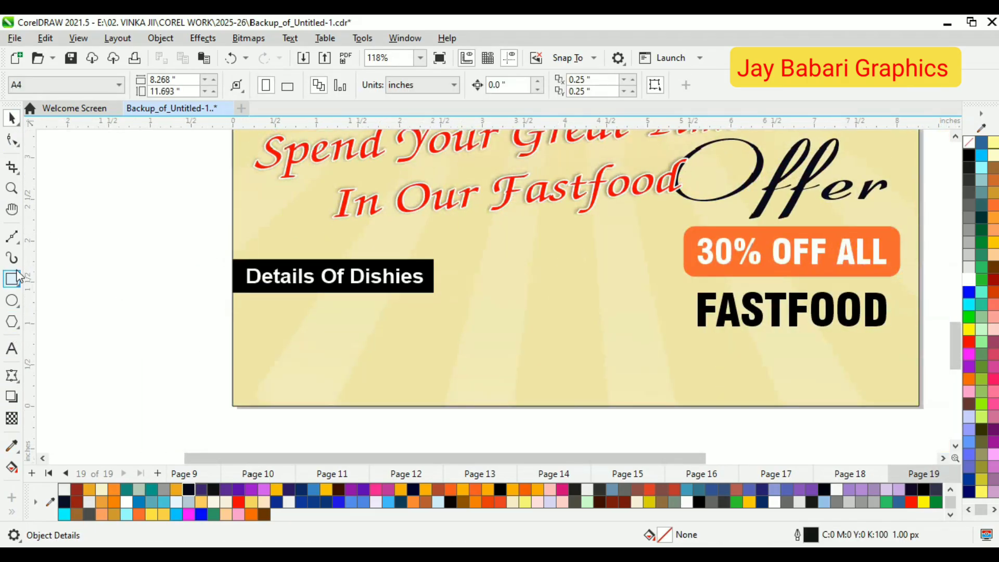
Step: Draw a square about 1.658 in wide between the "Details Of Dishies" bar and the offer texts
{"action": "left_click", "coordinate": [12, 301]}
{"action": "left_click", "coordinate": [12, 280]}
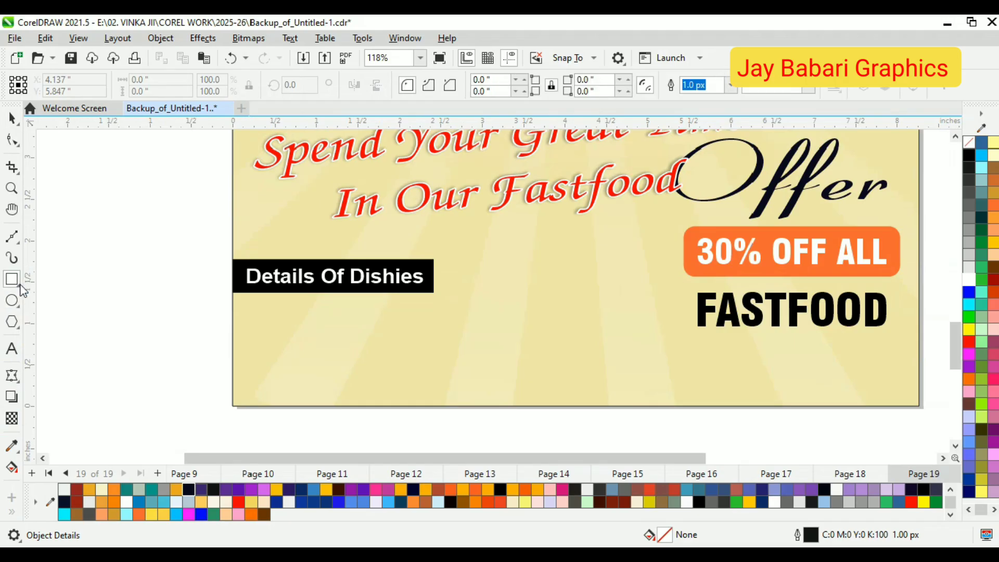
{"action": "scroll", "coordinate": [444, 213], "scroll_direction": "down", "scroll_amount": 1}
{"action": "mouse_move", "coordinate": [505, 244]}
{"action": "left_mouse_down"}
{"action": "mouse_move", "coordinate": [525, 278]}
{"action": "mouse_move", "coordinate": [607, 347]}
{"action": "left_mouse_up"}
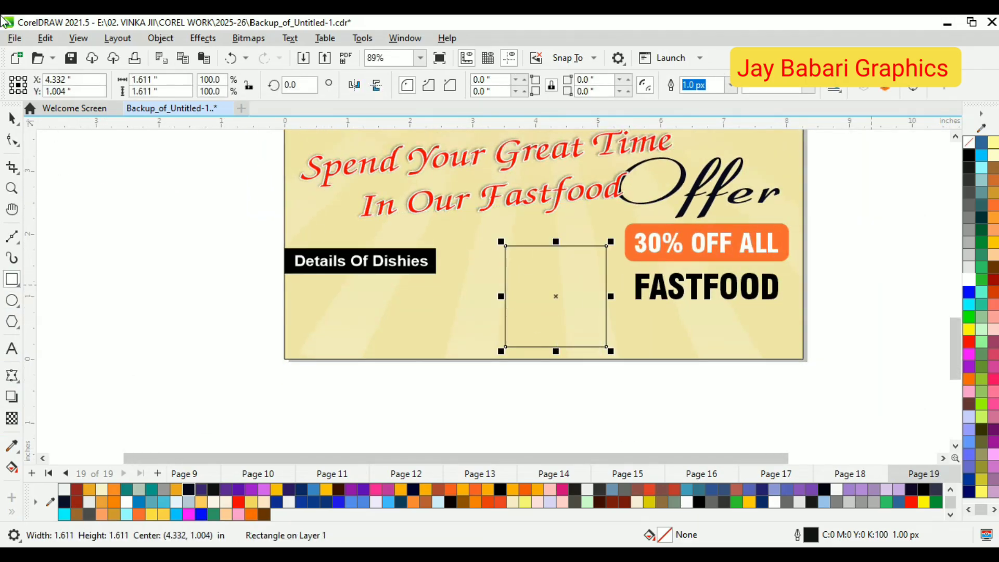
{"action": "left_click_drag", "start_coordinate": [566, 291], "coordinate": [541, 285]}
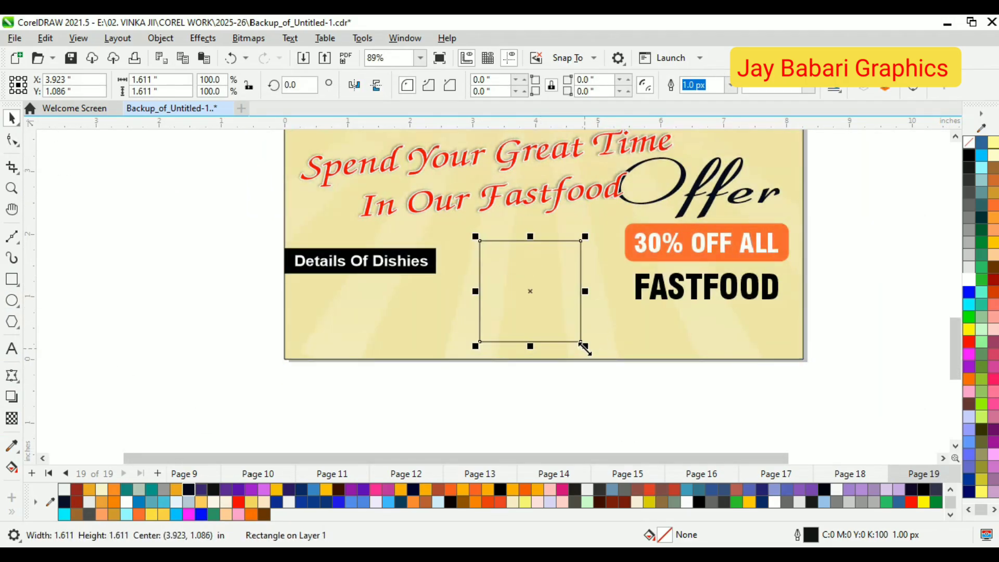
{"action": "left_click_drag", "start_coordinate": [585, 348], "coordinate": [587, 347]}
Step: Fill the square orange (#FF6633) with no outline and round its corners
{"action": "left_click", "coordinate": [991, 211]}
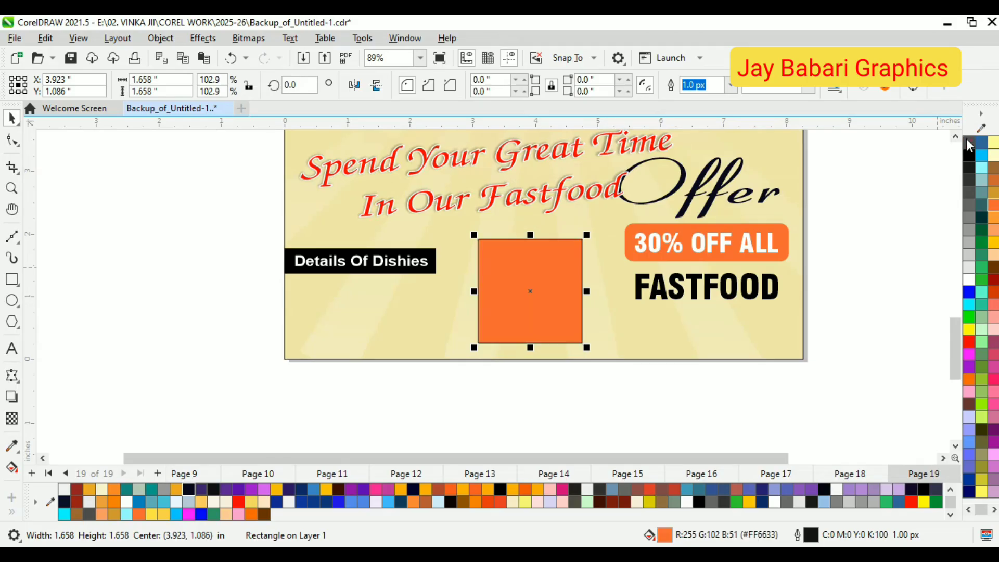
{"action": "right_click", "coordinate": [968, 142]}
{"action": "scroll", "coordinate": [532, 306], "scroll_direction": "up", "scroll_amount": 1}
{"action": "left_click_drag", "start_coordinate": [471, 229], "coordinate": [494, 252]}
{"action": "key", "text": "space"}
Step: Make a smaller concentric copy of the rounded orange square, filled white and sized to about 1.5 in
{"action": "scroll", "coordinate": [536, 245], "scroll_direction": "up", "scroll_amount": 1}
{"action": "left_click_drag", "start_coordinate": [598, 384], "coordinate": [588, 373]}
{"action": "left_click", "coordinate": [968, 280]}
{"action": "scroll", "coordinate": [448, 283], "scroll_direction": "up", "scroll_amount": 2}
{"action": "scroll", "coordinate": [623, 382], "scroll_direction": "up", "scroll_amount": 2}
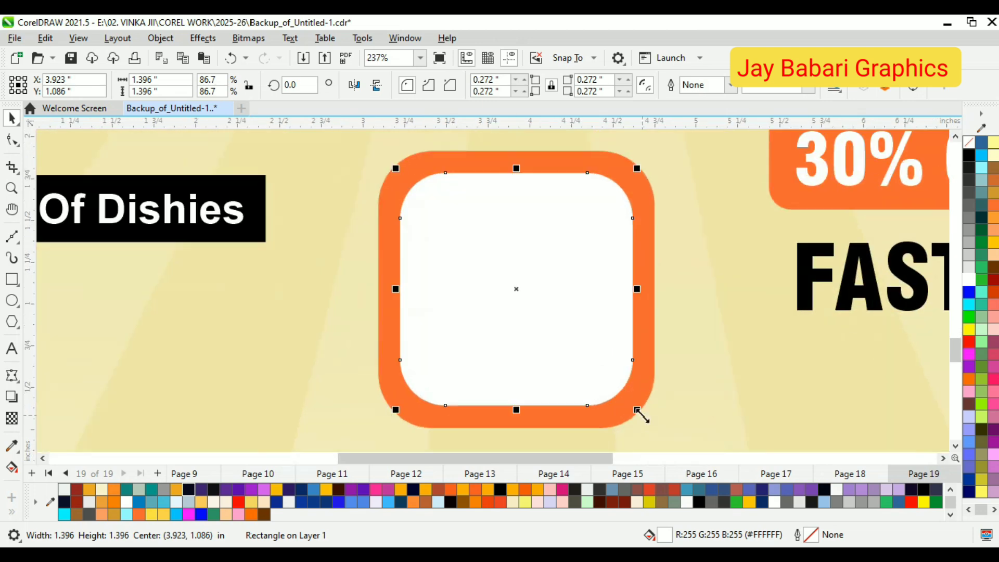
{"action": "left_click_drag", "start_coordinate": [640, 412], "coordinate": [648, 422]}
{"action": "scroll", "coordinate": [271, 175], "scroll_direction": "down", "scroll_amount": 4}
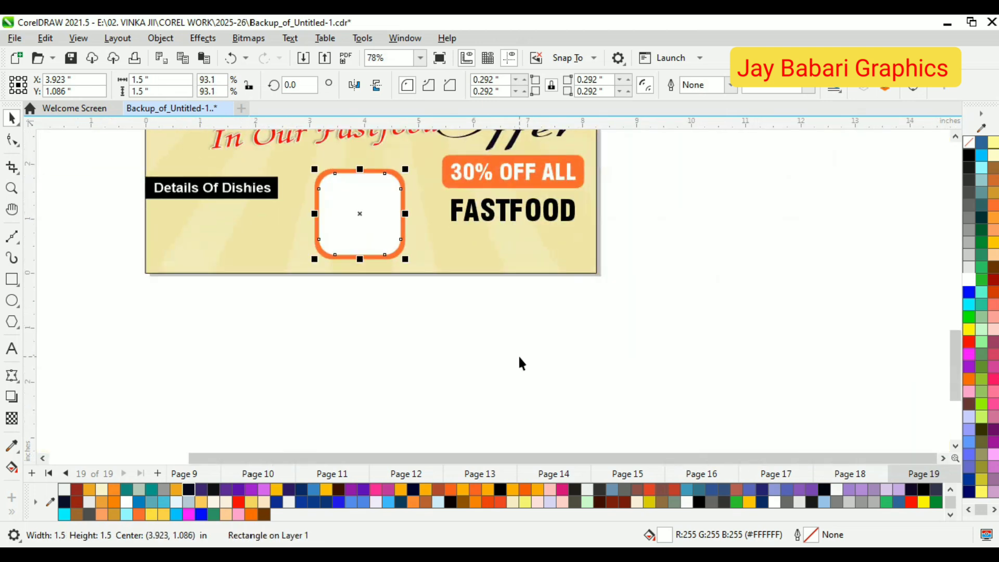
Step: Group the white and orange squares at about 1.651 in wide and move the group slightly up and to the right
{"action": "left_click", "coordinate": [522, 360]}
{"action": "scroll", "coordinate": [530, 360], "scroll_direction": "down", "scroll_amount": 2}
{"action": "scroll", "coordinate": [520, 364], "scroll_direction": "up", "scroll_amount": 1}
{"action": "left_click_drag", "start_coordinate": [503, 268], "coordinate": [503, 266]}
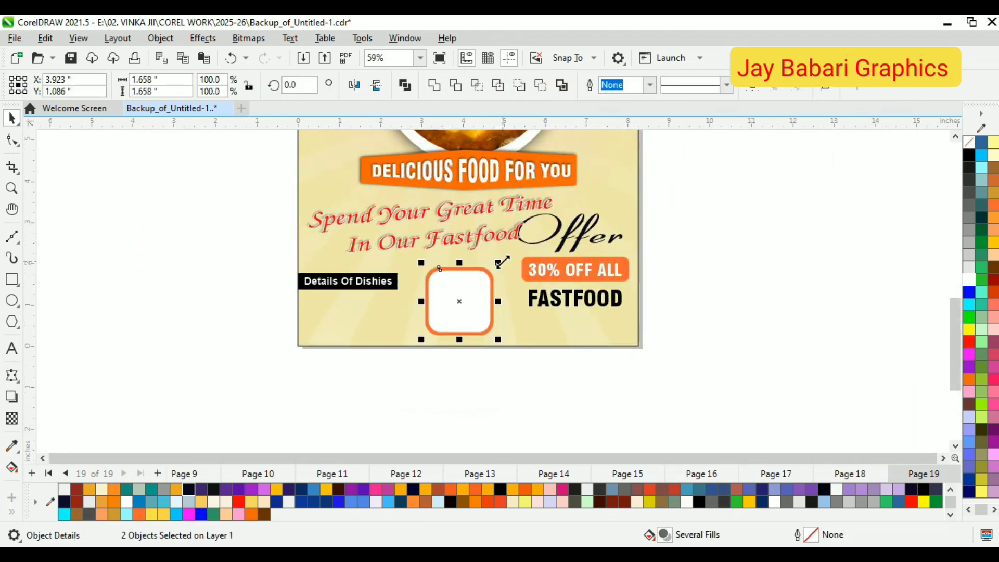
{"action": "key", "text": "ctrl+g"}
{"action": "scroll", "coordinate": [473, 285], "scroll_direction": "up", "scroll_amount": 3}
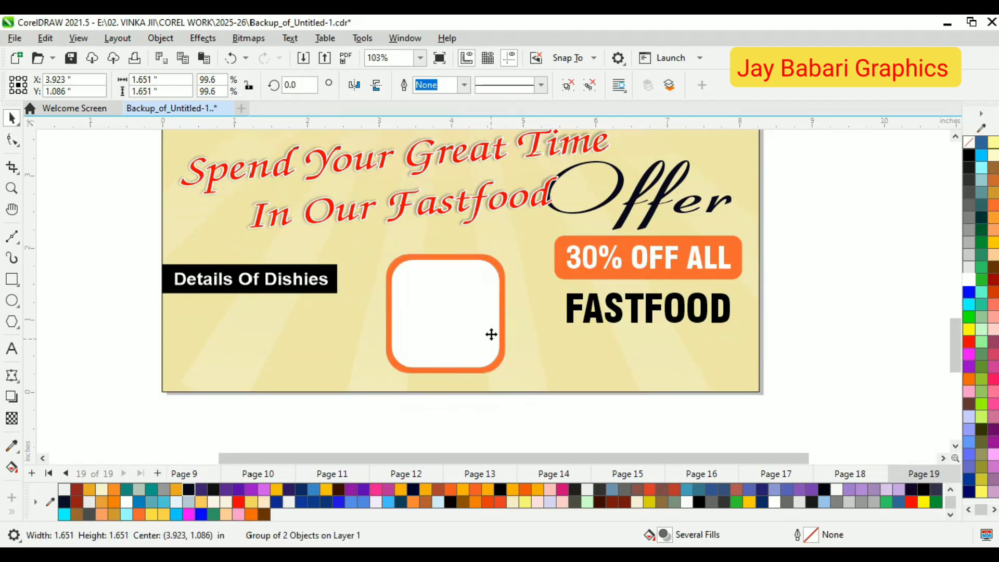
{"action": "left_click_drag", "start_coordinate": [490, 335], "coordinate": [481, 322]}
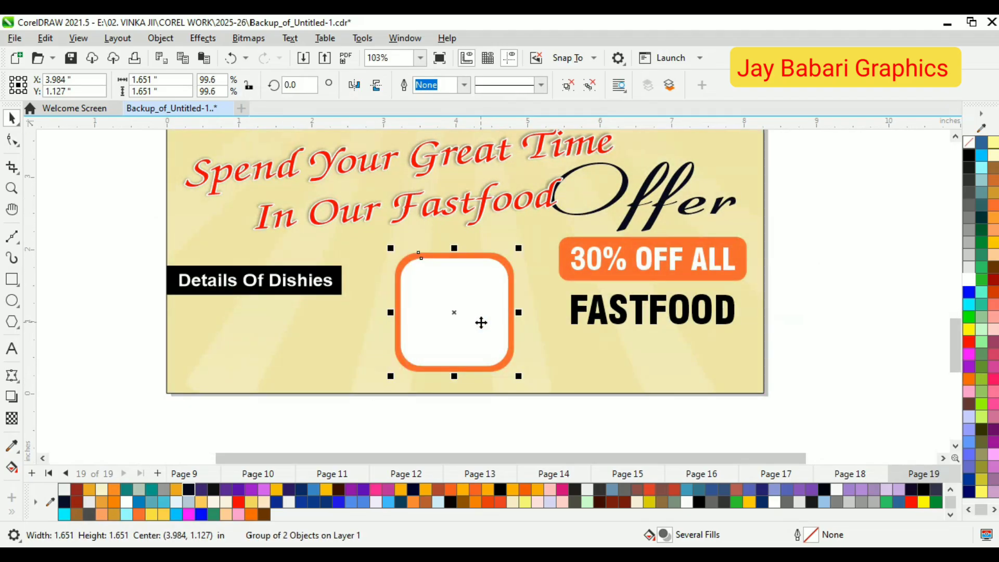
Step: Add the text "lorem ipsum" just below the "Details Of Dishies" bar
{"action": "left_click", "coordinate": [849, 329]}
{"action": "left_click", "coordinate": [12, 348]}
{"action": "scroll", "coordinate": [179, 326], "scroll_direction": "up", "scroll_amount": 4}
{"action": "left_click", "coordinate": [177, 312]}
{"action": "type", "text": "lo"}
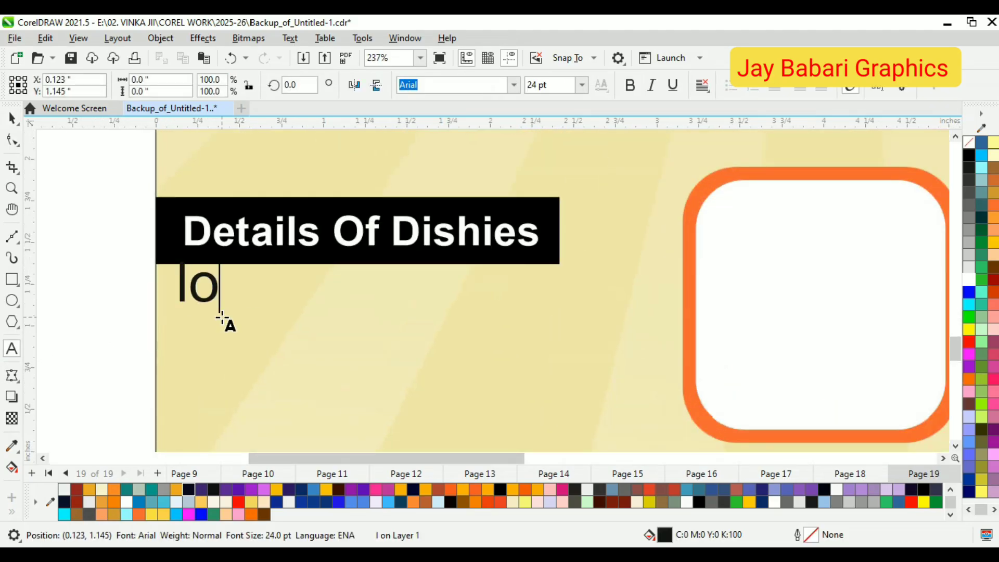
{"action": "type", "text": "rem ipsum"}
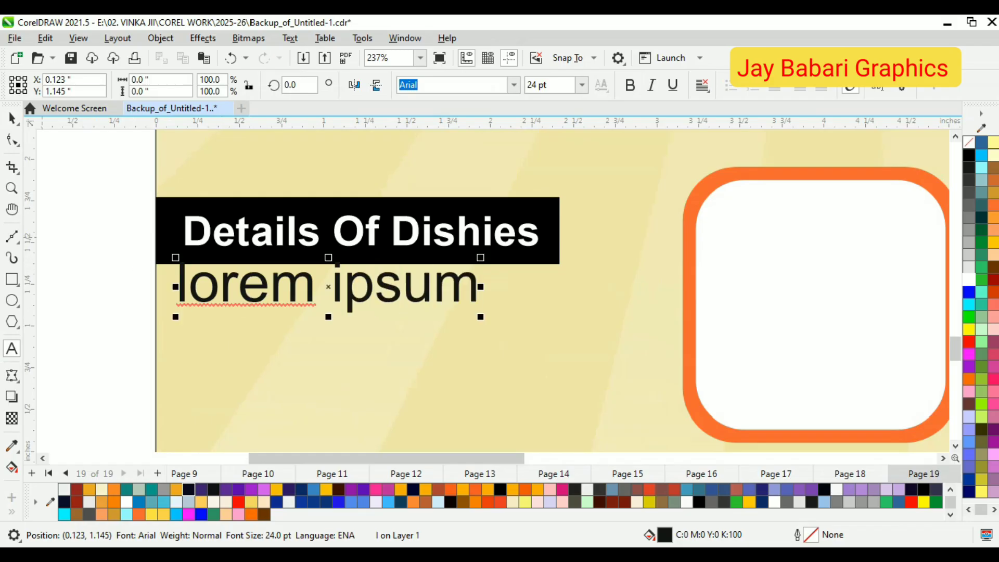
Step: Shrink the lorem ipsum text, duplicate it into a row of four, then narrow and group the row at about 2.586 in wide
{"action": "left_click", "coordinate": [12, 119]}
{"action": "left_click_drag", "start_coordinate": [480, 316], "coordinate": [357, 287]}
{"action": "key", "text": "ctrl+z"}
{"action": "left_click", "coordinate": [230, 269]}
{"action": "key", "text": "ctrl+d"}
{"action": "key", "text": "ctrl+d"}
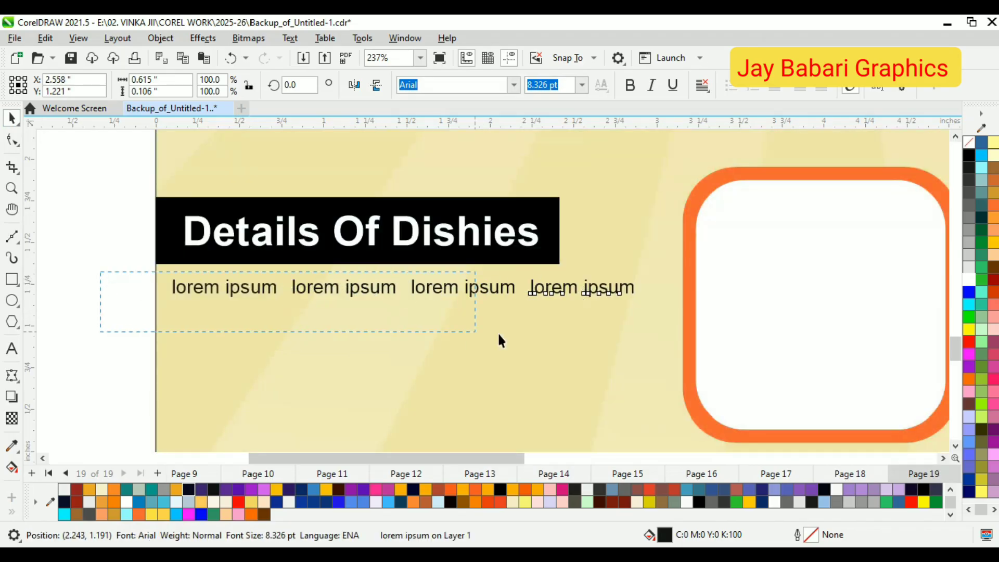
{"action": "left_click_drag", "start_coordinate": [498, 341], "coordinate": [605, 304]}
{"action": "key", "text": "ctrl+g"}
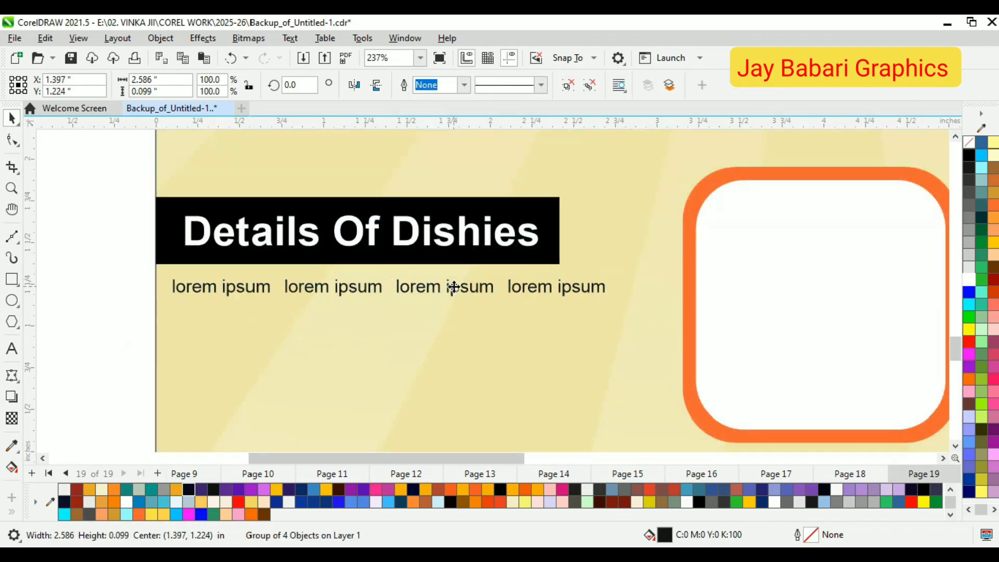
Step: Duplicate the grouped lorem ipsum row downward at even spacing to make seven rows
{"action": "left_click_drag", "start_coordinate": [452, 288], "coordinate": [452, 313]}
{"action": "key", "text": "ctrl+d"}
{"action": "key", "text": "ctrl+d"}
{"action": "key", "text": "ctrl+d"}
{"action": "key", "text": "ctrl+d"}
{"action": "scroll", "coordinate": [354, 330], "scroll_direction": "down", "scroll_amount": 2}
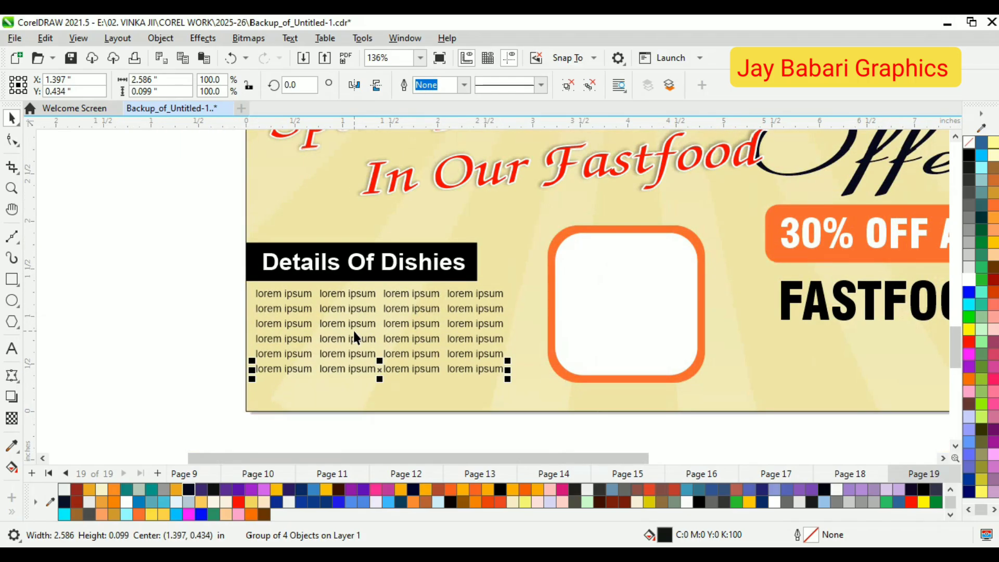
{"action": "key", "text": "ctrl+d"}
Step: Group the seven lorem ipsum rows and place a reduced copy of the block beneath the FASTFOOD text
{"action": "left_click", "coordinate": [211, 308]}
{"action": "scroll", "coordinate": [211, 308], "scroll_direction": "down", "scroll_amount": 1}
{"action": "left_click_drag", "start_coordinate": [201, 292], "coordinate": [592, 359]}
{"action": "key", "text": "ctrl+g"}
{"action": "key", "text": "ctrl+z"}
{"action": "scroll", "coordinate": [328, 328], "scroll_direction": "down", "scroll_amount": 2}
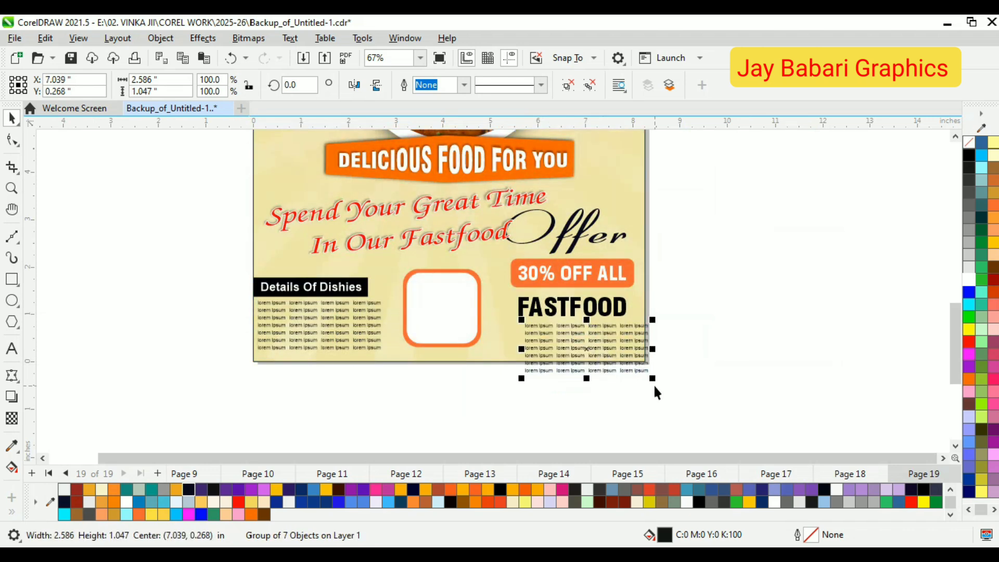
{"action": "left_click_drag", "start_coordinate": [653, 383], "coordinate": [613, 365]}
{"action": "scroll", "coordinate": [614, 365], "scroll_direction": "up", "scroll_amount": 1}
Step: Copy the lorem ipsum block into the white rounded square and shrink it to about 1.082 in wide
{"action": "left_click_drag", "start_coordinate": [574, 332], "coordinate": [410, 294]}
{"action": "scroll", "coordinate": [410, 294], "scroll_direction": "up", "scroll_amount": 2}
{"action": "left_click_drag", "start_coordinate": [497, 352], "coordinate": [475, 336]}
{"action": "scroll", "coordinate": [419, 321], "scroll_direction": "up", "scroll_amount": 3}
{"action": "scroll", "coordinate": [418, 302], "scroll_direction": "down", "scroll_amount": 1}
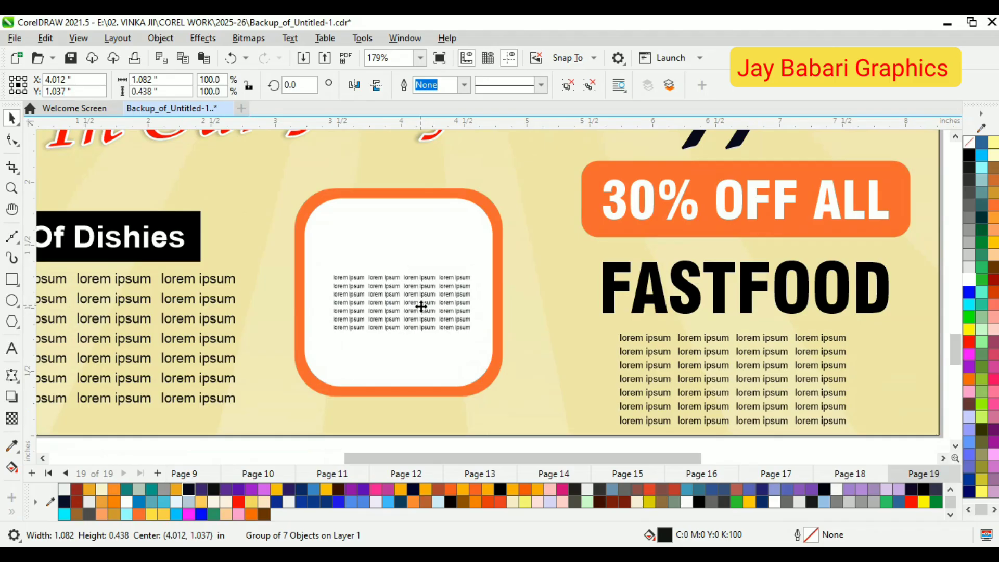
Step: Duplicate the small text block above itself in the white square, group both blocks, and centre them vertically on the square
{"action": "left_click_drag", "start_coordinate": [421, 307], "coordinate": [420, 259]}
{"action": "right_click", "coordinate": [419, 259]}
{"action": "scroll", "coordinate": [455, 258], "scroll_direction": "down", "scroll_amount": 1}
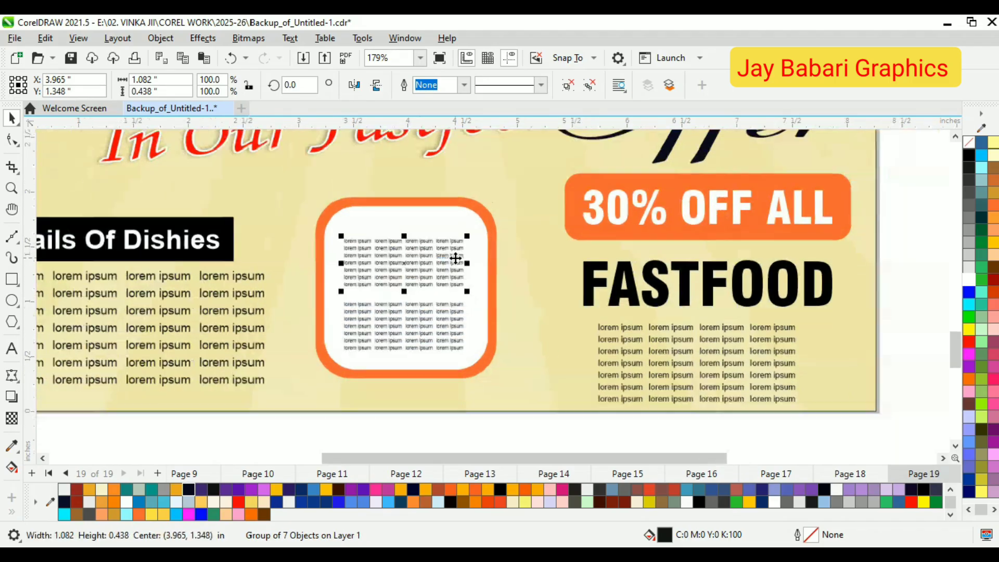
{"action": "scroll", "coordinate": [455, 258], "scroll_direction": "down", "scroll_amount": 1}
{"action": "left_click", "coordinate": [441, 304], "text": "shift"}
{"action": "key", "text": "ctrl+g"}
{"action": "left_click", "coordinate": [416, 227], "text": "shift"}
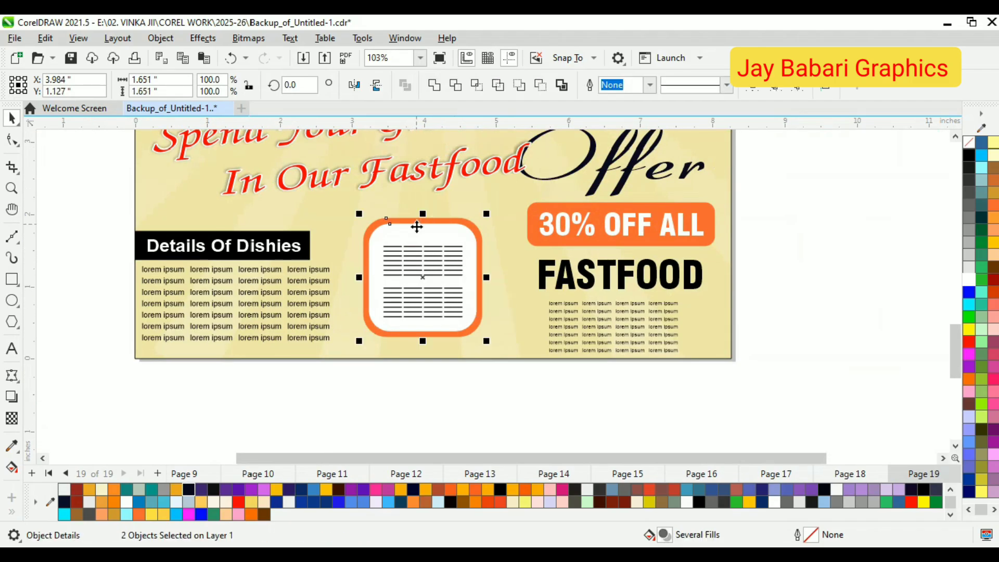
{"action": "key", "text": "e"}
{"action": "scroll", "coordinate": [449, 275], "scroll_direction": "down", "scroll_amount": 1}
{"action": "left_click", "coordinate": [534, 382]}
Step: Move the row of stars slightly down, closer to the dish photos
{"action": "scroll", "coordinate": [525, 387], "scroll_direction": "down", "scroll_amount": 1}
{"action": "scroll", "coordinate": [468, 356], "scroll_direction": "down", "scroll_amount": 2}
{"action": "scroll", "coordinate": [477, 263], "scroll_direction": "up", "scroll_amount": 1}
{"action": "scroll", "coordinate": [477, 286], "scroll_direction": "down", "scroll_amount": 1}
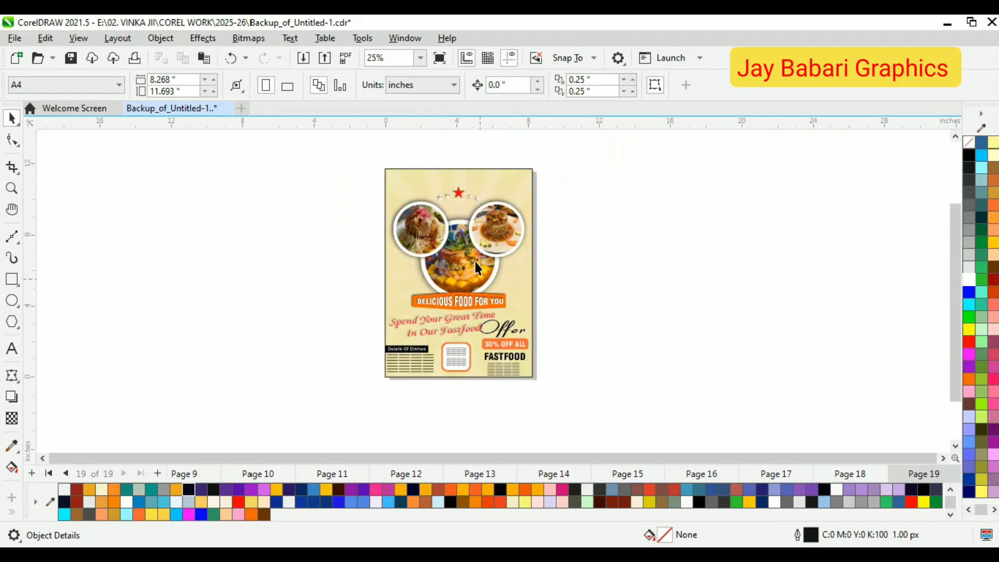
{"action": "scroll", "coordinate": [459, 173], "scroll_direction": "up", "scroll_amount": 1}
{"action": "left_click", "coordinate": [464, 216]}
{"action": "scroll", "coordinate": [463, 216], "scroll_direction": "up", "scroll_amount": 1}
{"action": "left_click_drag", "start_coordinate": [460, 213], "coordinate": [467, 236]}
{"action": "scroll", "coordinate": [474, 236], "scroll_direction": "down", "scroll_amount": 1}
{"action": "scroll", "coordinate": [438, 298], "scroll_direction": "down", "scroll_amount": 3}
{"action": "left_click", "coordinate": [784, 291]}
{"action": "scroll", "coordinate": [435, 238], "scroll_direction": "up", "scroll_amount": 2}
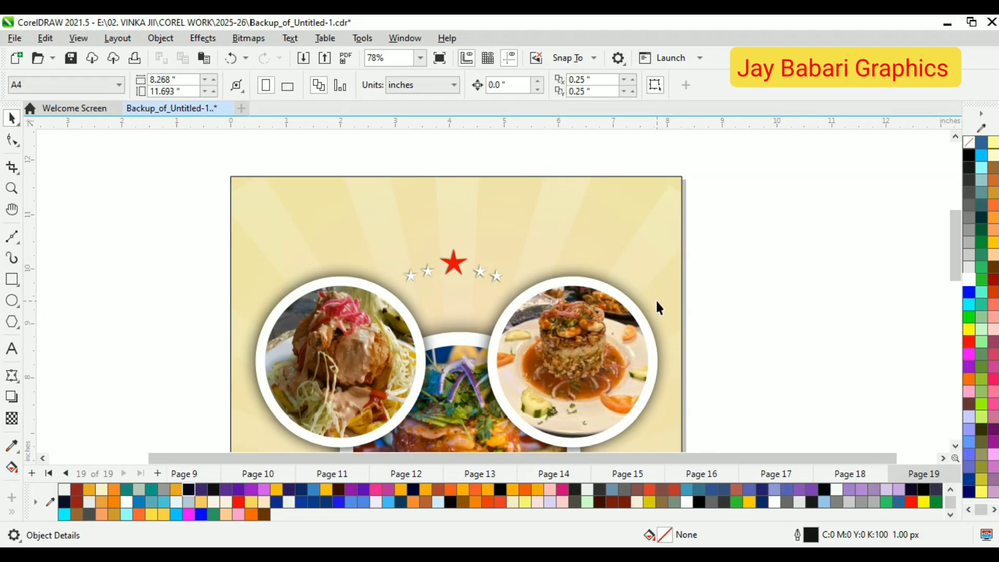
Step: Add the title text "Xyz Fastfood Centre" in the empty area above the dish photos
{"action": "left_click", "coordinate": [11, 283]}
{"action": "left_click", "coordinate": [295, 234]}
{"action": "left_click", "coordinate": [209, 231]}
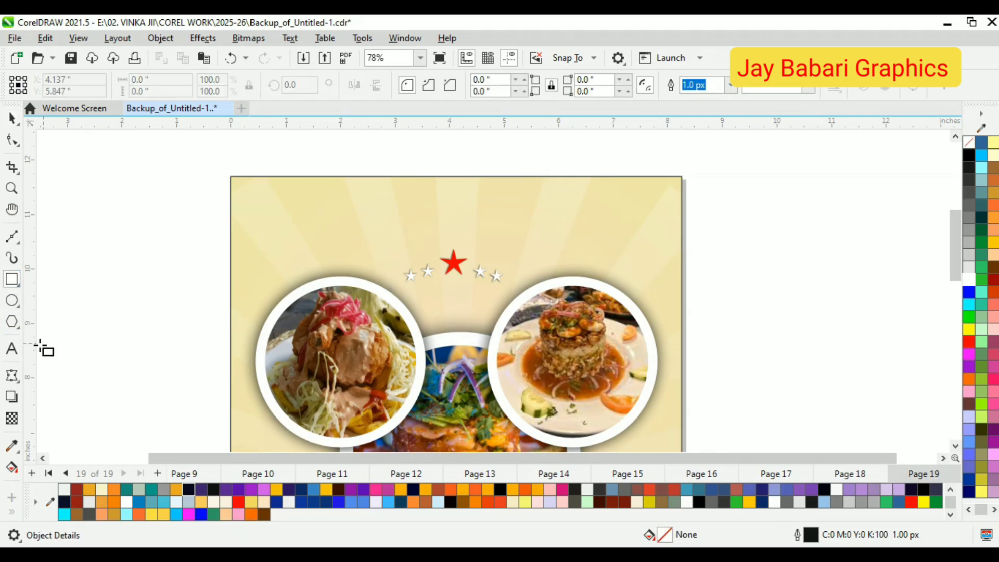
{"action": "left_click", "coordinate": [11, 348]}
{"action": "type", "text": "X"}
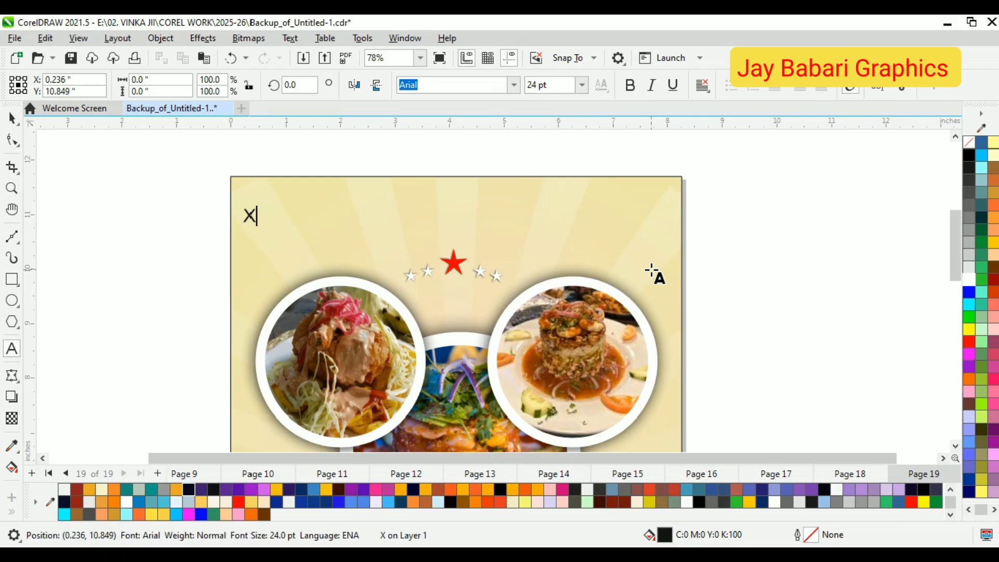
{"action": "type", "text": "yz Fastfood"}
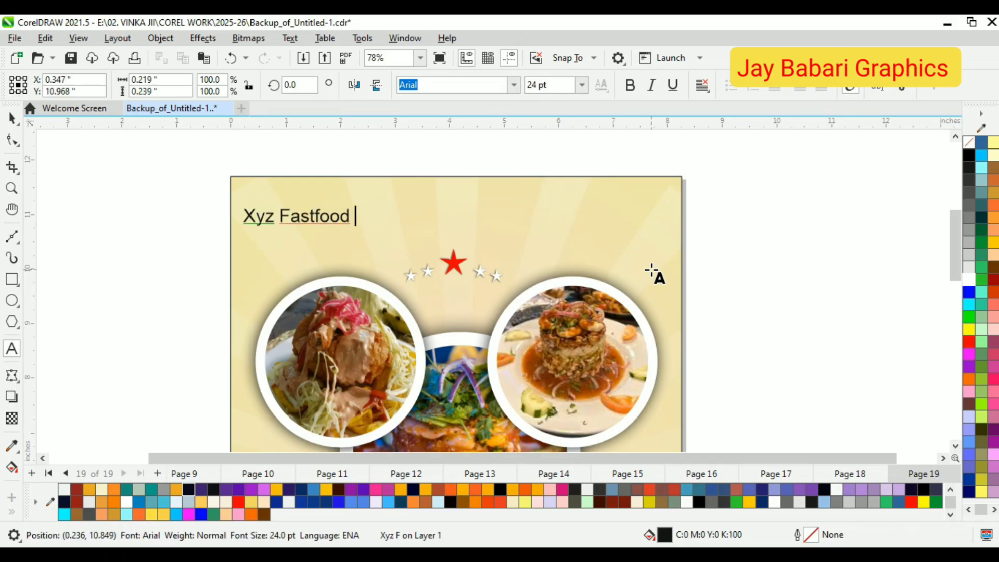
{"action": "type", "text": " Cent"}
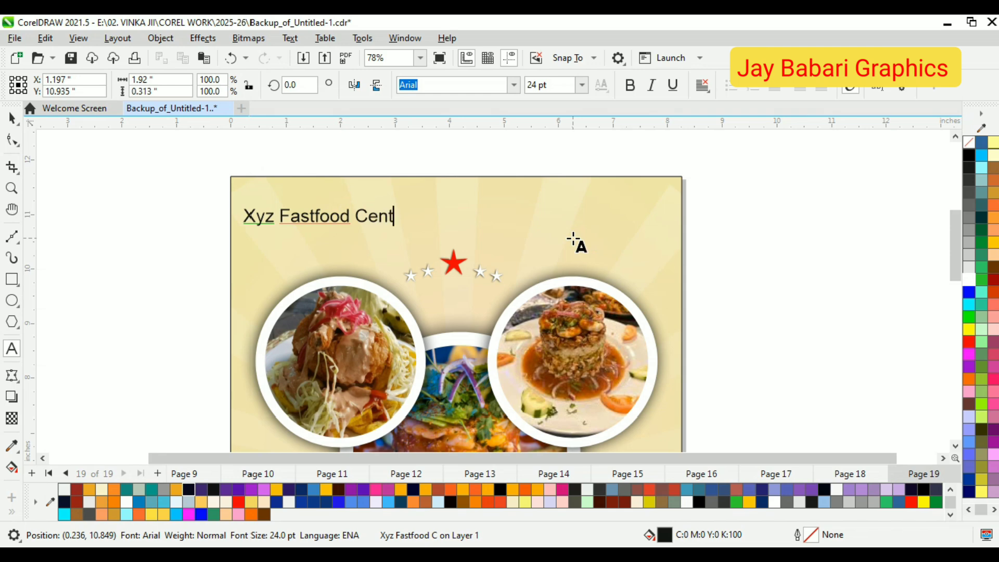
{"action": "type", "text": "re"}
Step: Set the title's font to Swis721 BlkCn BT, enlarge it to about 6.598 in wide, and move it above the stars
{"action": "scroll", "coordinate": [574, 240], "scroll_direction": "up", "scroll_amount": 1}
{"action": "left_click", "coordinate": [12, 117]}
{"action": "left_click", "coordinate": [514, 85]}
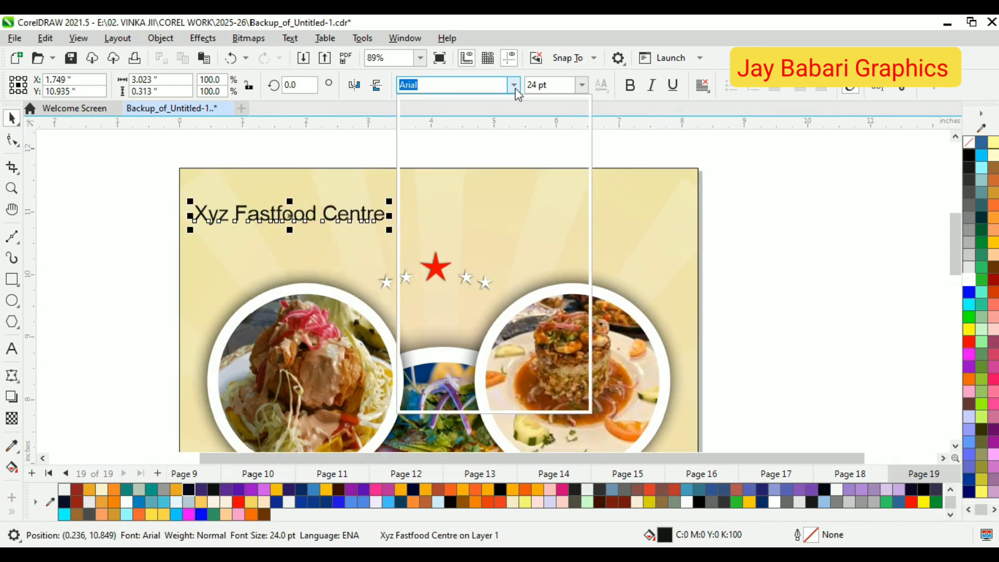
{"action": "left_click", "coordinate": [452, 233]}
{"action": "left_click_drag", "start_coordinate": [376, 233], "coordinate": [629, 275]}
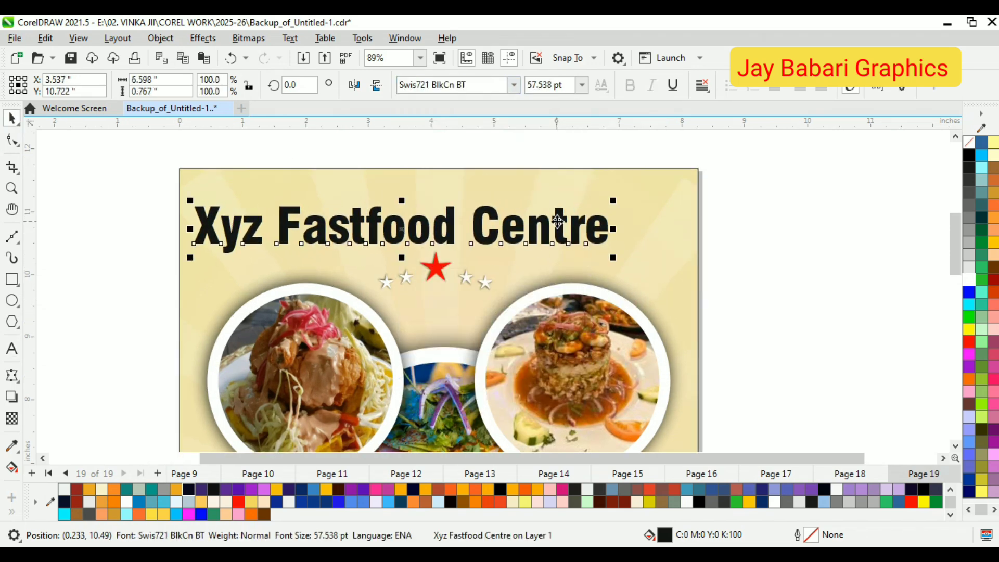
{"action": "left_click_drag", "start_coordinate": [558, 220], "coordinate": [599, 206]}
Step: Change the title to uppercase, scale it to about 6.68 in wide, and reposition it above the stars
{"action": "left_click", "coordinate": [290, 38]}
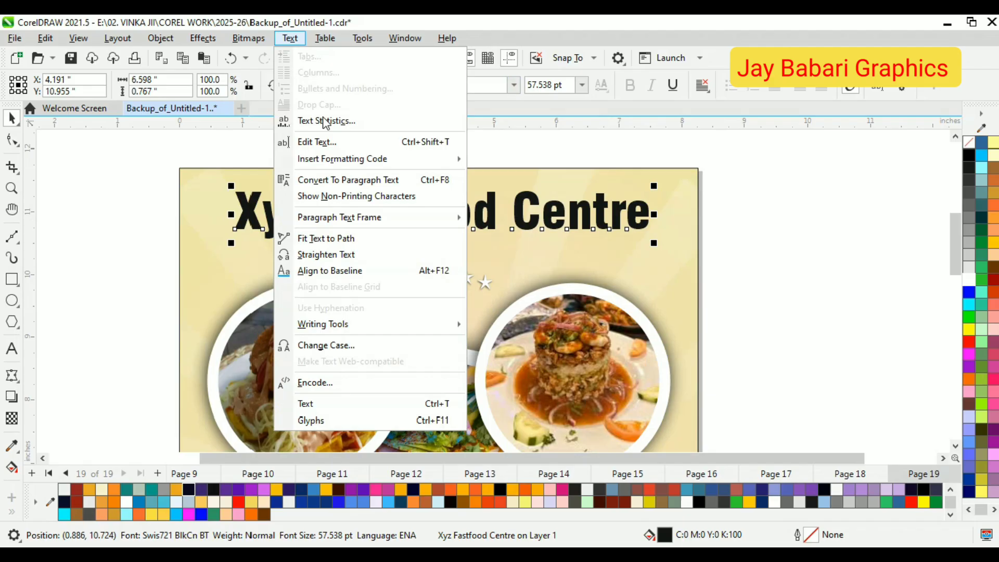
{"action": "left_click", "coordinate": [340, 346]}
{"action": "left_click", "coordinate": [483, 332]}
{"action": "left_click_drag", "start_coordinate": [699, 229], "coordinate": [668, 229]}
{"action": "left_click_drag", "start_coordinate": [552, 207], "coordinate": [549, 212]}
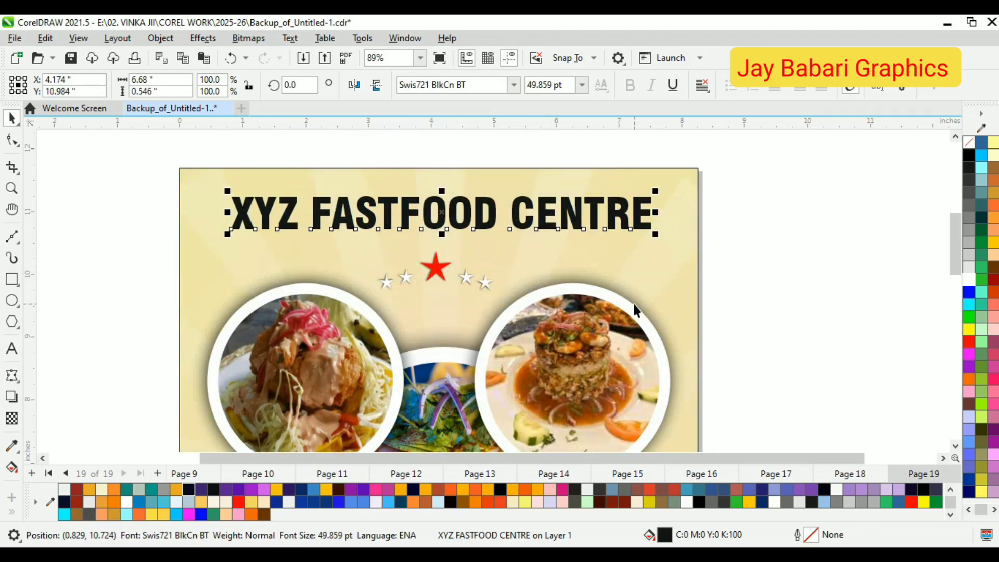
Step: Fill the XYZ FASTFOOD CENTRE title orange (#F75725) and give it a white outline
{"action": "left_click", "coordinate": [475, 488]}
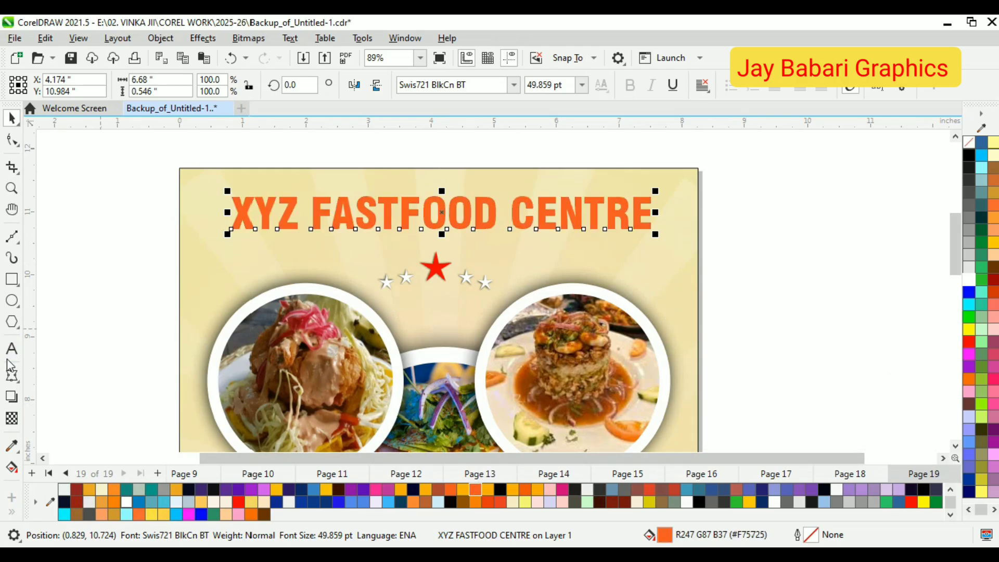
{"action": "right_click", "coordinate": [968, 283]}
{"action": "left_click", "coordinate": [131, 181]}
{"action": "left_click", "coordinate": [343, 201]}
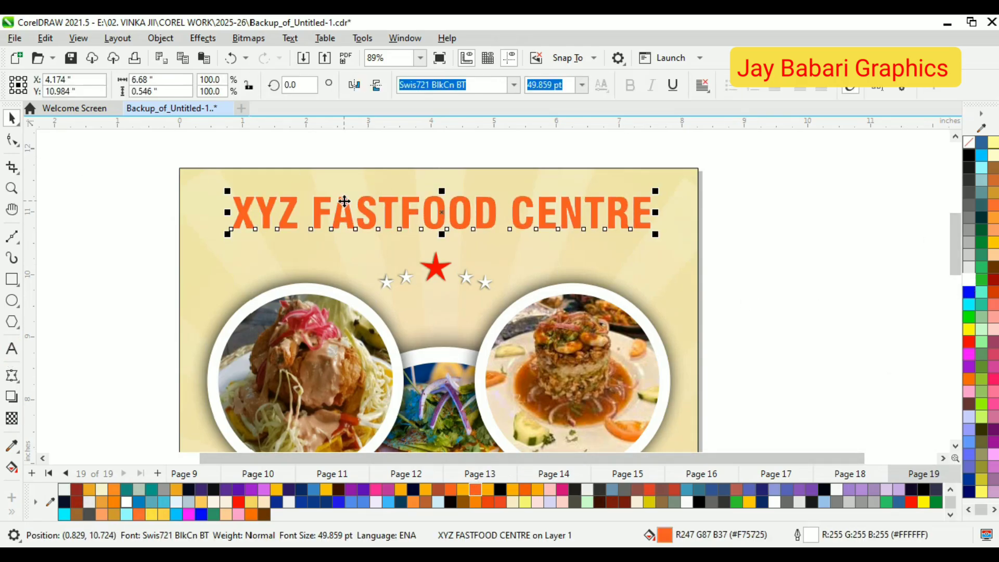
Step: Set the title's outline to 20 px with round corners and caps, placed behind the fill and scaling with the object
{"action": "key", "text": "F12"}
{"action": "left_click", "coordinate": [409, 233]}
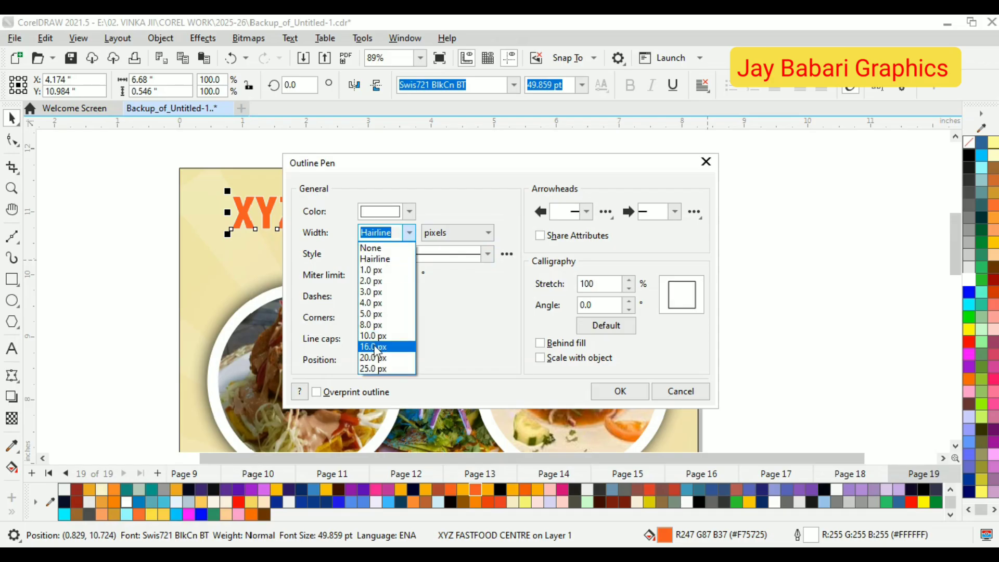
{"action": "left_click", "coordinate": [383, 346]}
{"action": "left_click", "coordinate": [539, 342]}
{"action": "left_click", "coordinate": [387, 318]}
{"action": "left_click", "coordinate": [387, 338]}
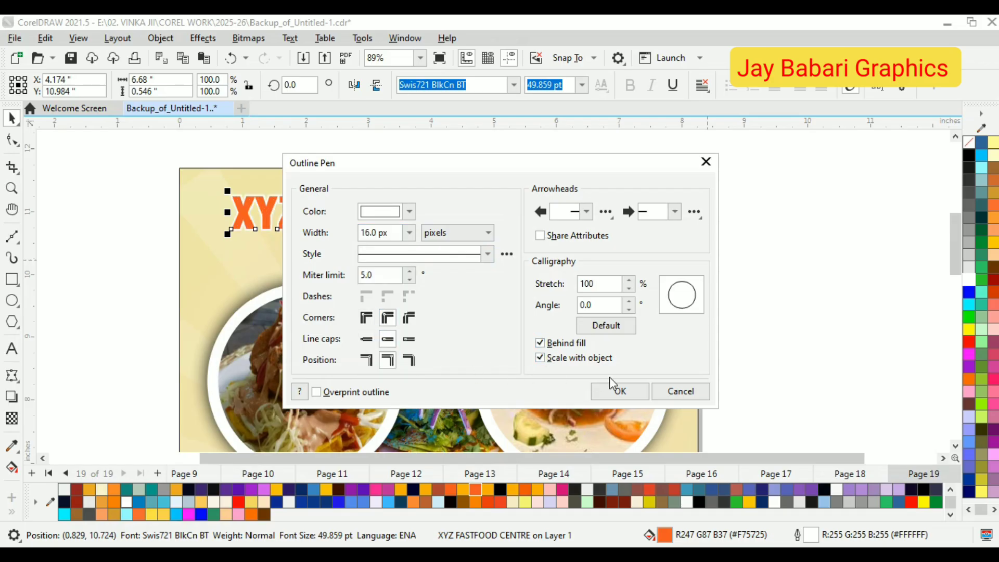
{"action": "left_click", "coordinate": [409, 233]}
{"action": "left_click", "coordinate": [384, 360]}
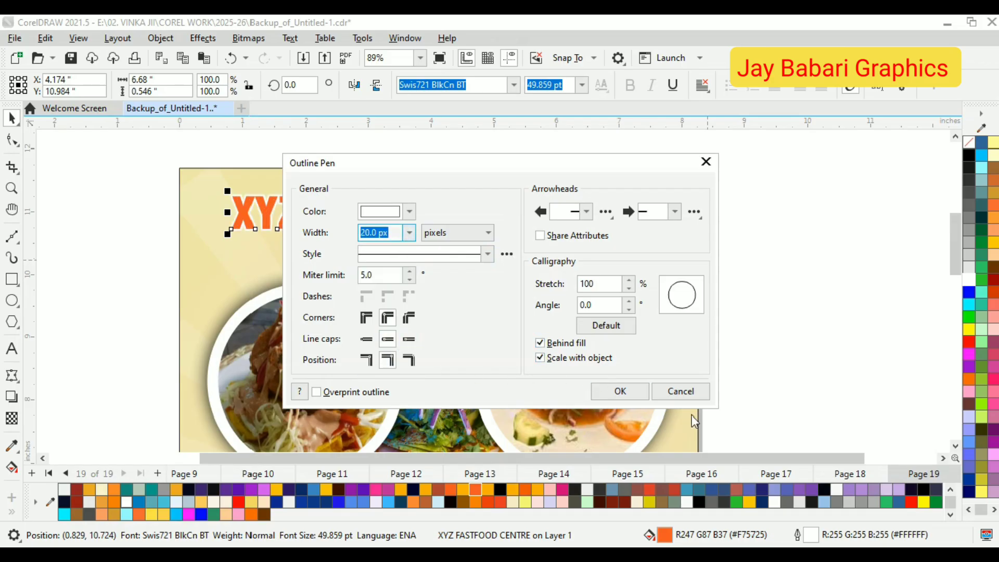
{"action": "left_click", "coordinate": [612, 391]}
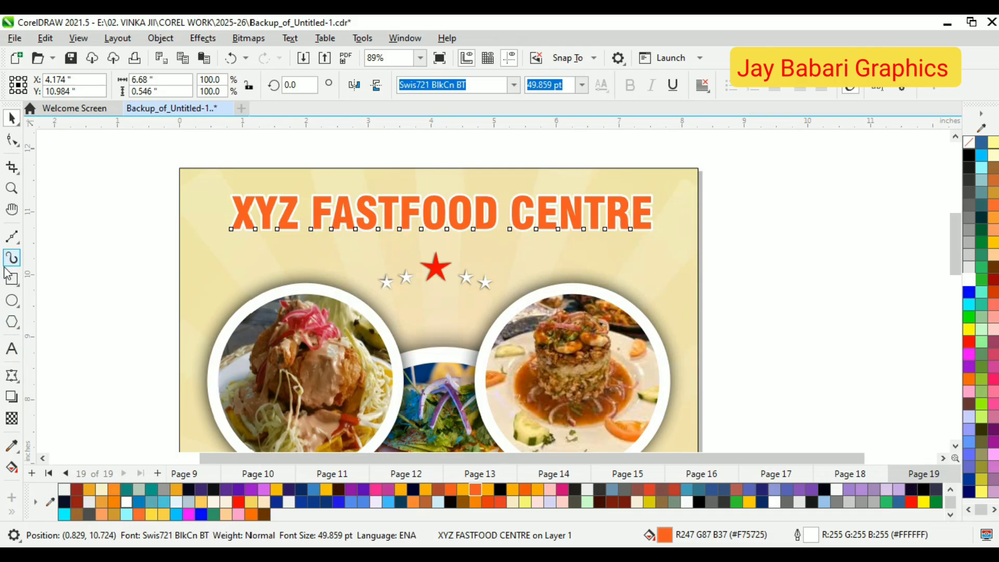
Step: Add a drop shadow to the title in Multiply mode with opacity 95 and feather 12
{"action": "left_click", "coordinate": [12, 396]}
{"action": "left_click_drag", "start_coordinate": [230, 213], "coordinate": [650, 213]}
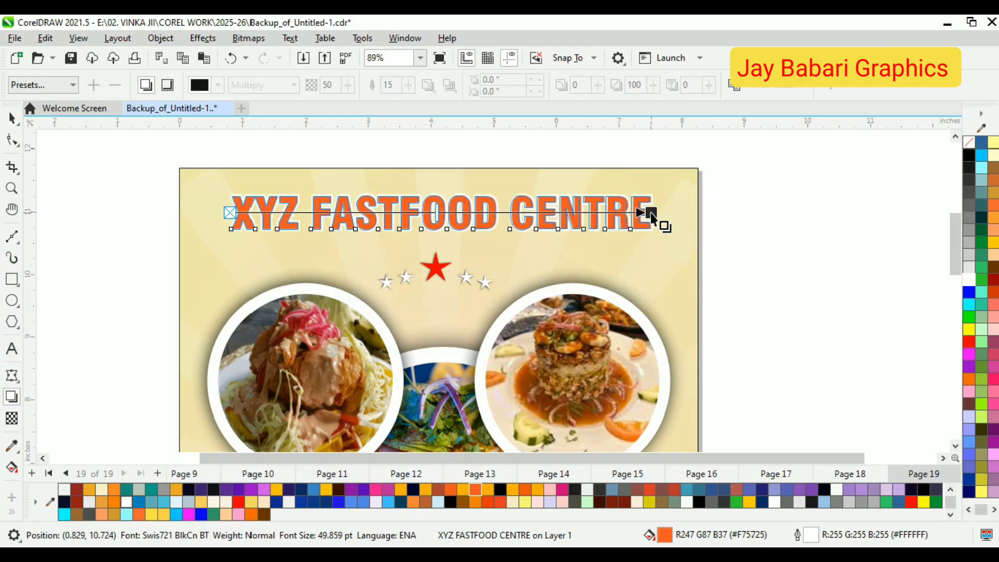
{"action": "left_click_drag", "start_coordinate": [435, 214], "coordinate": [535, 220]}
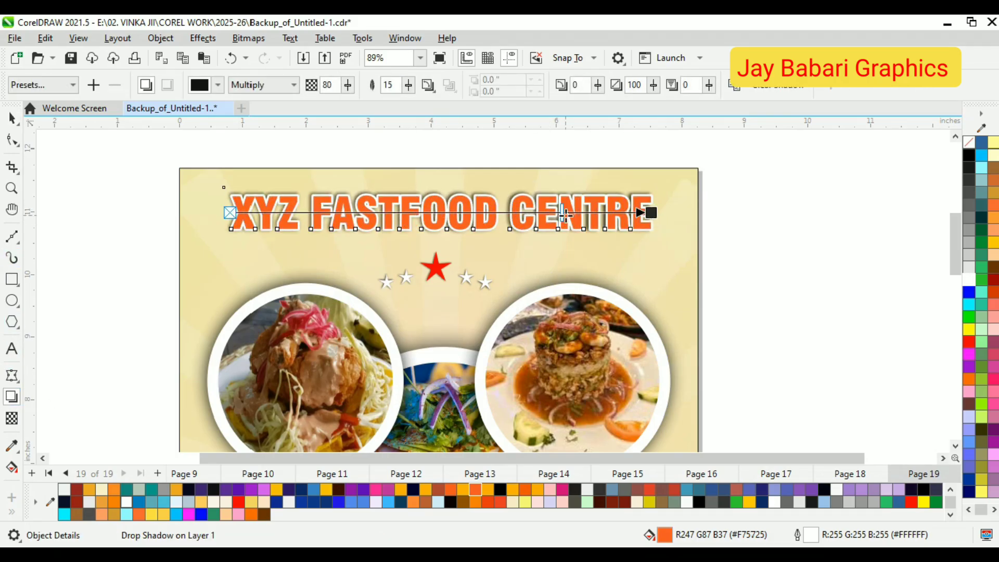
{"action": "key", "text": "ctrl+z"}
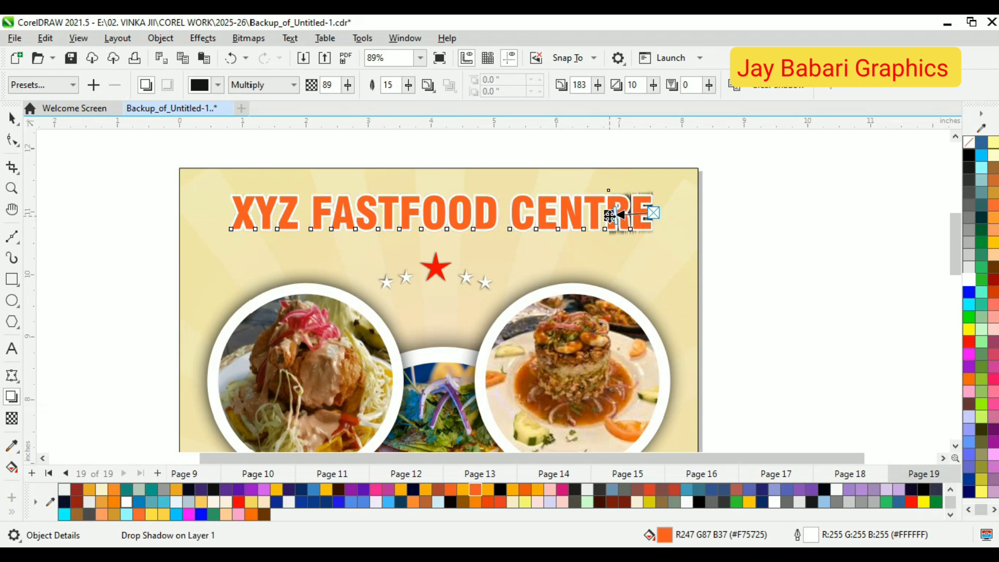
{"action": "left_click_drag", "start_coordinate": [619, 213], "coordinate": [623, 213]}
{"action": "left_click_drag", "start_coordinate": [409, 87], "coordinate": [396, 106]}
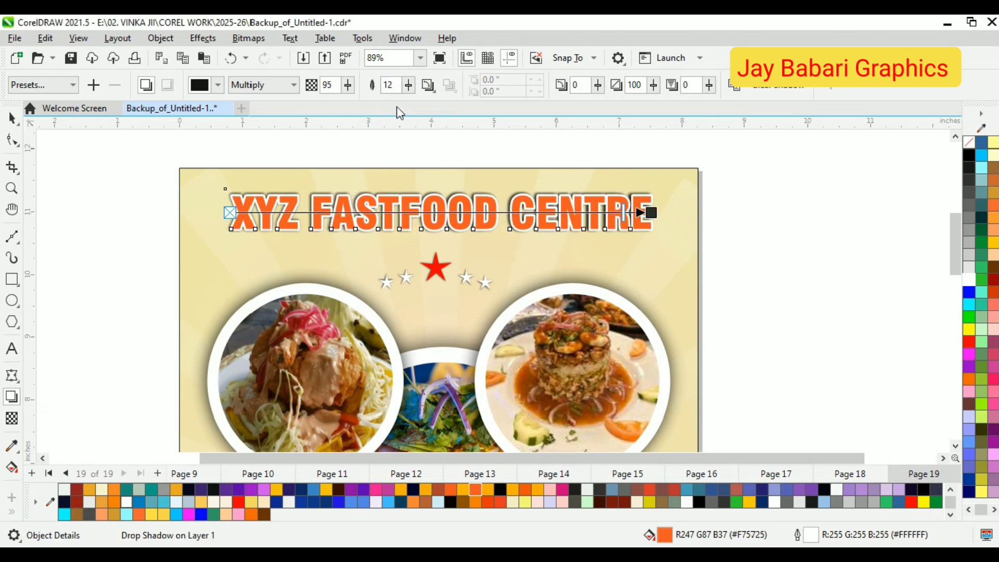
Step: Change the title's fill colour to red (#FF0000)
{"action": "key", "text": "space"}
{"action": "scroll", "coordinate": [392, 179], "scroll_direction": "down", "scroll_amount": 2}
{"action": "scroll", "coordinate": [403, 180], "scroll_direction": "up", "scroll_amount": 1}
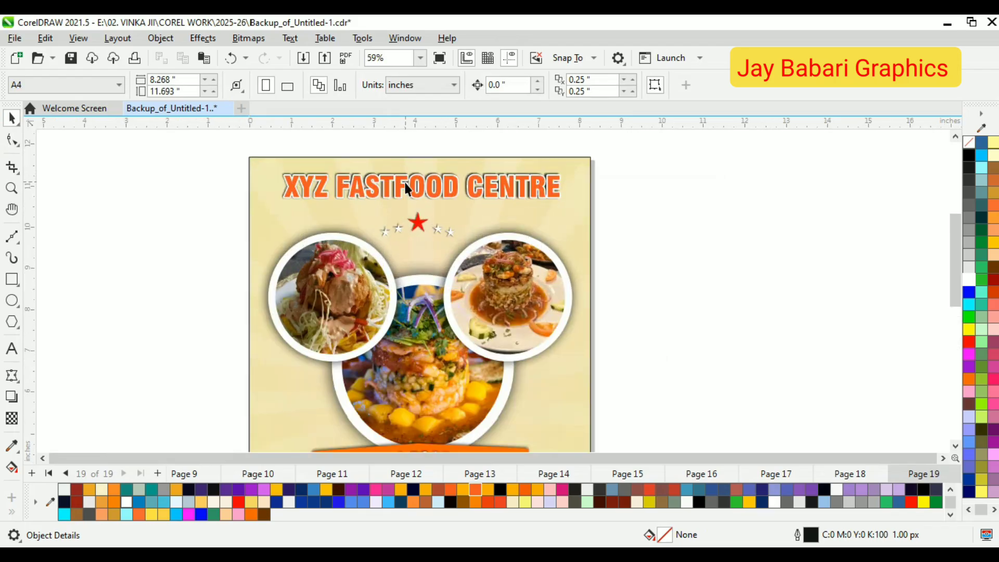
{"action": "left_click", "coordinate": [968, 340]}
{"action": "left_click", "coordinate": [805, 291]}
Step: Move the XYZ FASTFOOD CENTRE title slightly down toward the stars
{"action": "scroll", "coordinate": [481, 218], "scroll_direction": "down", "scroll_amount": 2}
{"action": "scroll", "coordinate": [456, 280], "scroll_direction": "up", "scroll_amount": 1}
{"action": "scroll", "coordinate": [453, 250], "scroll_direction": "down", "scroll_amount": 1}
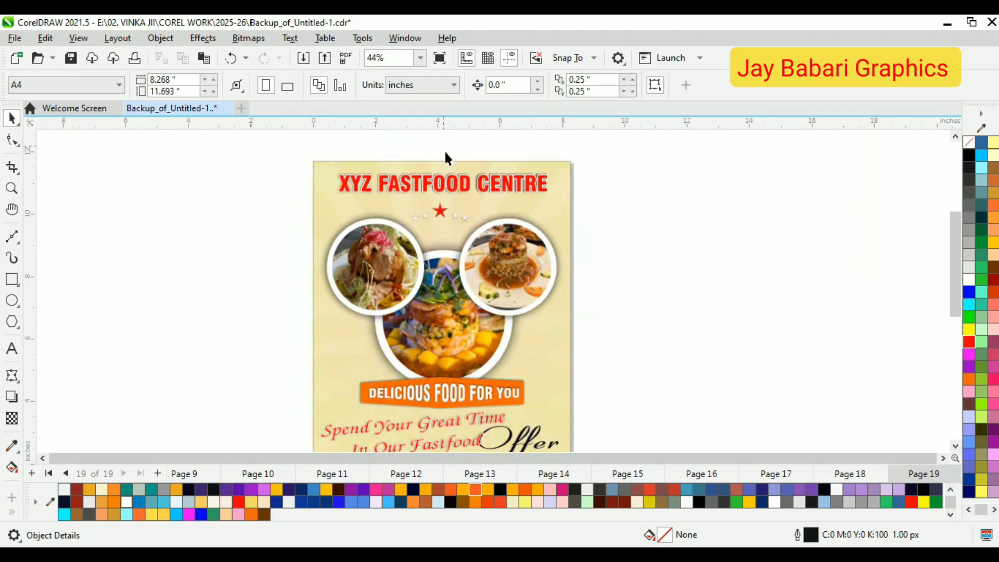
{"action": "scroll", "coordinate": [451, 172], "scroll_direction": "up", "scroll_amount": 1}
{"action": "left_click", "coordinate": [466, 193]}
{"action": "scroll", "coordinate": [466, 194], "scroll_direction": "up", "scroll_amount": 1}
{"action": "left_click_drag", "start_coordinate": [466, 194], "coordinate": [466, 201]}
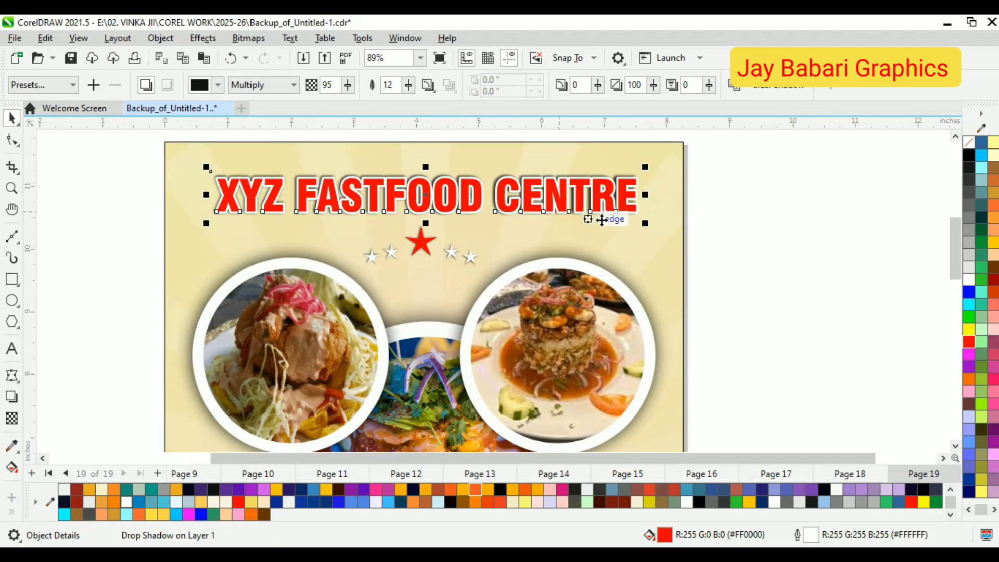
{"action": "left_click", "coordinate": [666, 234], "text": "shift"}
{"action": "key", "text": "c"}
{"action": "key", "text": "ctrl+z"}
Step: Centre the title text horizontally on the poster background
{"action": "left_click", "coordinate": [730, 251]}
{"action": "left_click", "coordinate": [607, 205]}
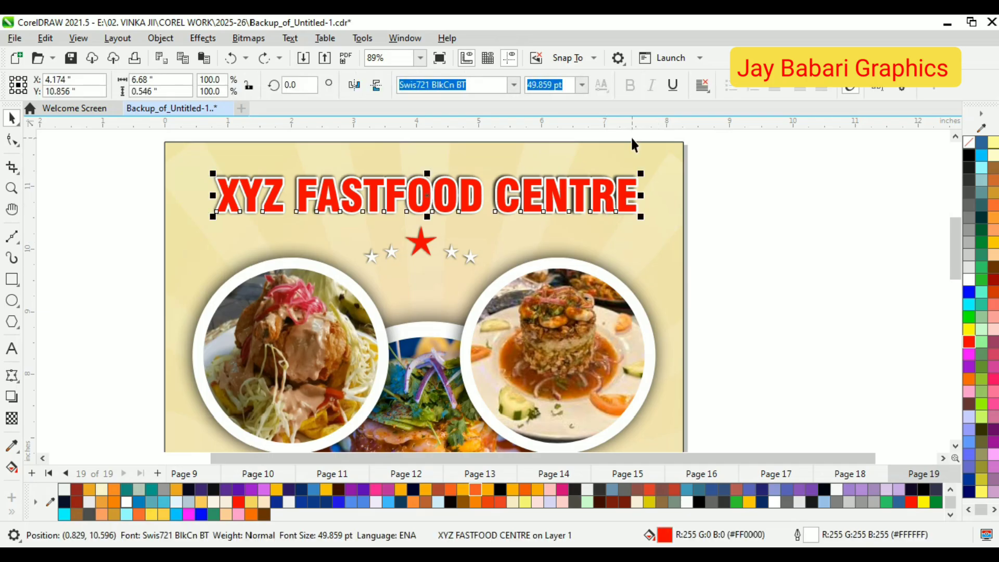
{"action": "left_click", "coordinate": [631, 146], "text": "shift"}
{"action": "key", "text": "c"}
{"action": "left_click", "coordinate": [796, 228]}
Step: Remove the outline from the poster's background rectangle
{"action": "scroll", "coordinate": [481, 203], "scroll_direction": "down", "scroll_amount": 4}
{"action": "scroll", "coordinate": [490, 418], "scroll_direction": "up", "scroll_amount": 1}
{"action": "scroll", "coordinate": [491, 416], "scroll_direction": "down", "scroll_amount": 1}
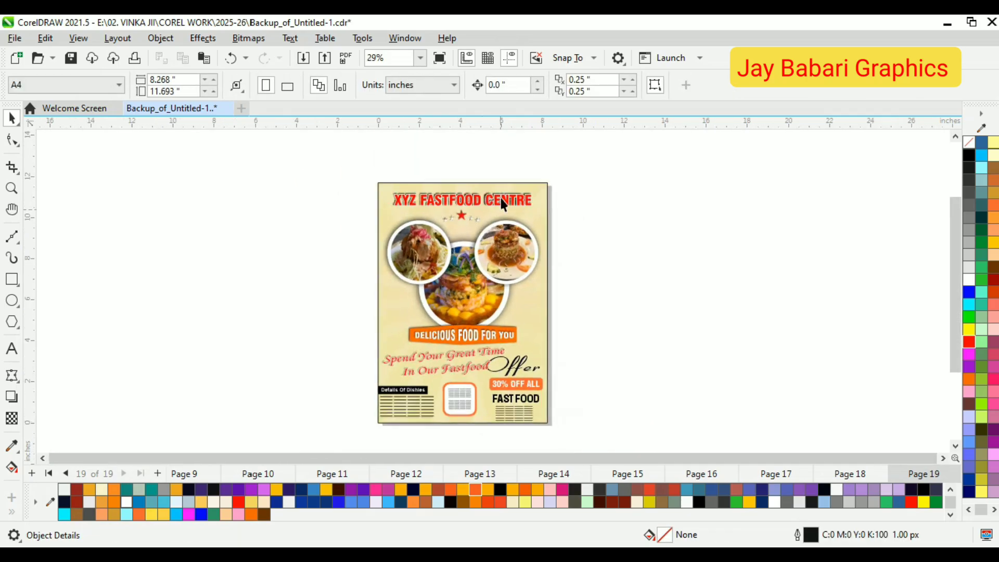
{"action": "scroll", "coordinate": [503, 198], "scroll_direction": "up", "scroll_amount": 1}
{"action": "left_click", "coordinate": [553, 200]}
{"action": "right_click", "coordinate": [968, 142]}
{"action": "left_click", "coordinate": [863, 223]}
{"action": "scroll", "coordinate": [554, 200], "scroll_direction": "up", "scroll_amount": 1}
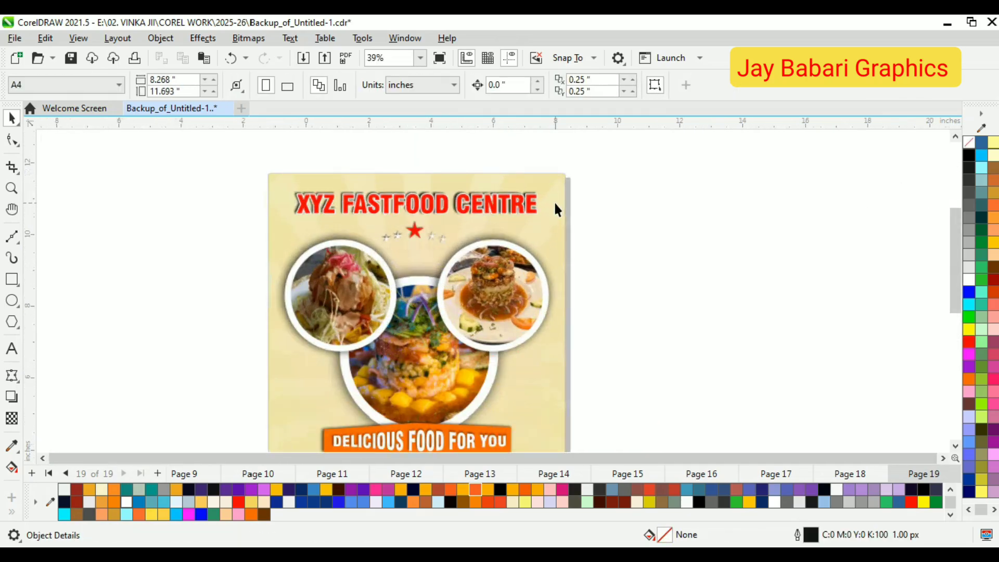
Step: Recolour the outer node of the background rectangle's fountain fill to a light orange
{"action": "left_click", "coordinate": [553, 201]}
{"action": "scroll", "coordinate": [366, 179], "scroll_direction": "down", "scroll_amount": 2}
{"action": "scroll", "coordinate": [359, 319], "scroll_direction": "up", "scroll_amount": 1}
{"action": "scroll", "coordinate": [391, 386], "scroll_direction": "up", "scroll_amount": 1}
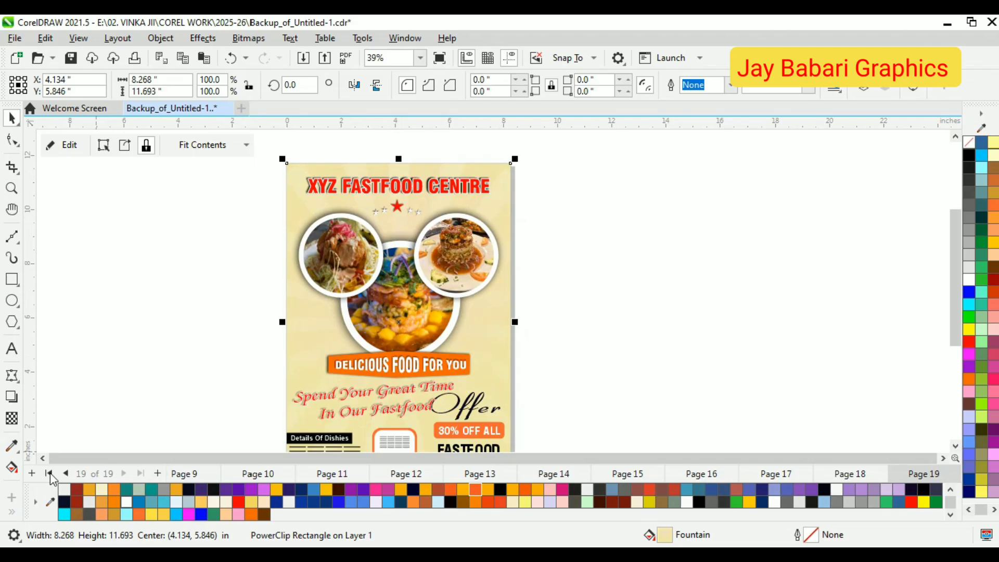
{"action": "left_click", "coordinate": [11, 465]}
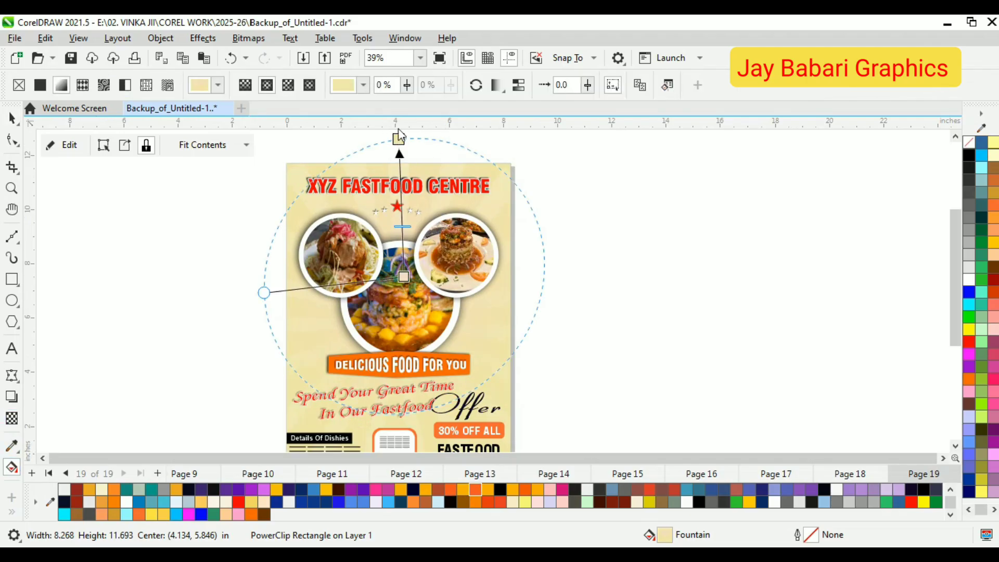
{"action": "left_click", "coordinate": [399, 137]}
{"action": "left_click", "coordinate": [436, 134]}
{"action": "left_click", "coordinate": [456, 198]}
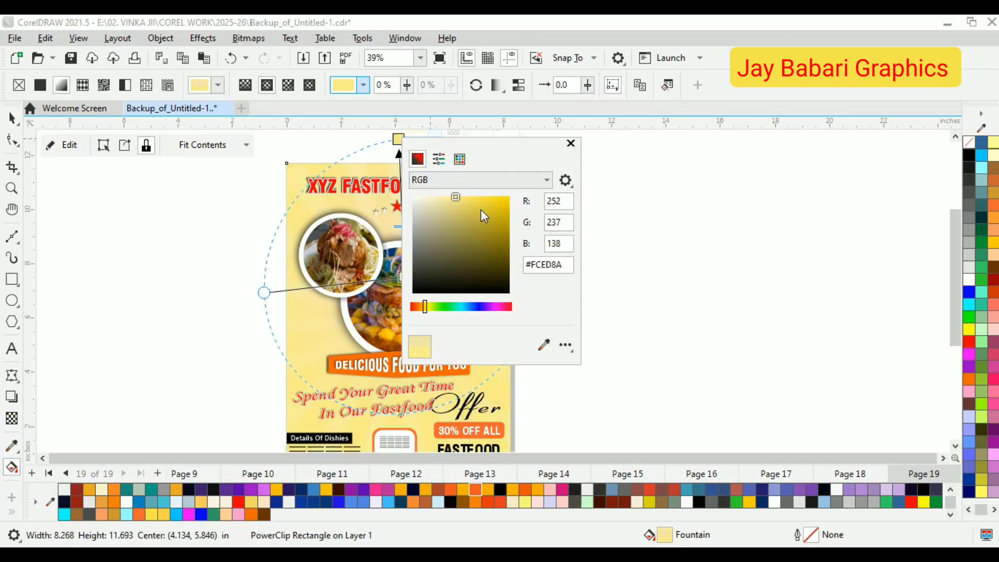
{"action": "left_click_drag", "start_coordinate": [472, 198], "coordinate": [455, 203]}
{"action": "left_click_drag", "start_coordinate": [424, 307], "coordinate": [420, 307]}
{"action": "left_click", "coordinate": [666, 352]}
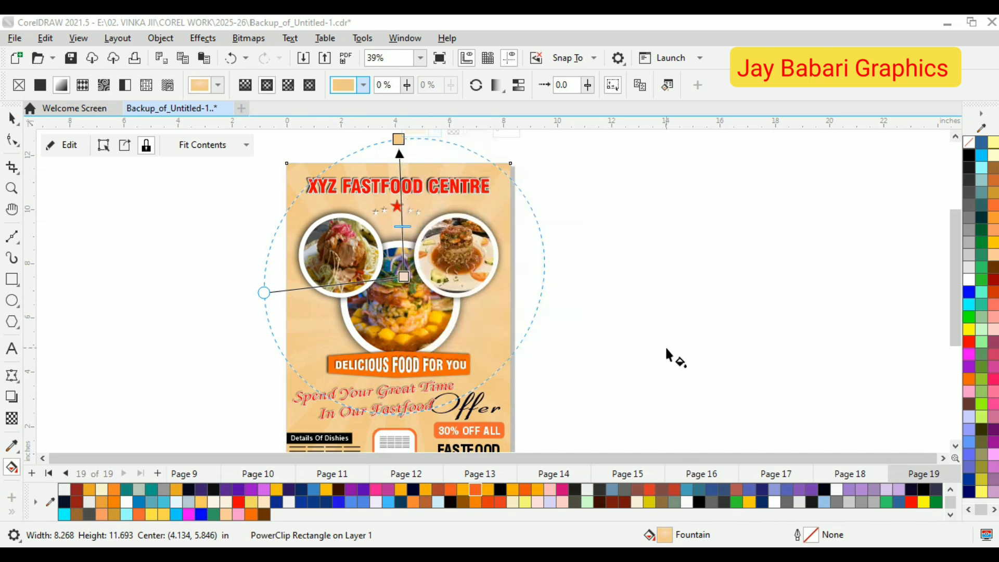
{"action": "left_click", "coordinate": [11, 119]}
{"action": "left_click", "coordinate": [155, 257]}
Step: Change the font of the two-line "Spend Your Great Time In Our Fastfood" tagline to Swis721 BlkCn BT
{"action": "scroll", "coordinate": [468, 291], "scroll_direction": "down", "scroll_amount": 1}
{"action": "scroll", "coordinate": [405, 359], "scroll_direction": "up", "scroll_amount": 1}
{"action": "left_click", "coordinate": [404, 357]}
{"action": "scroll", "coordinate": [404, 357], "scroll_direction": "up", "scroll_amount": 2}
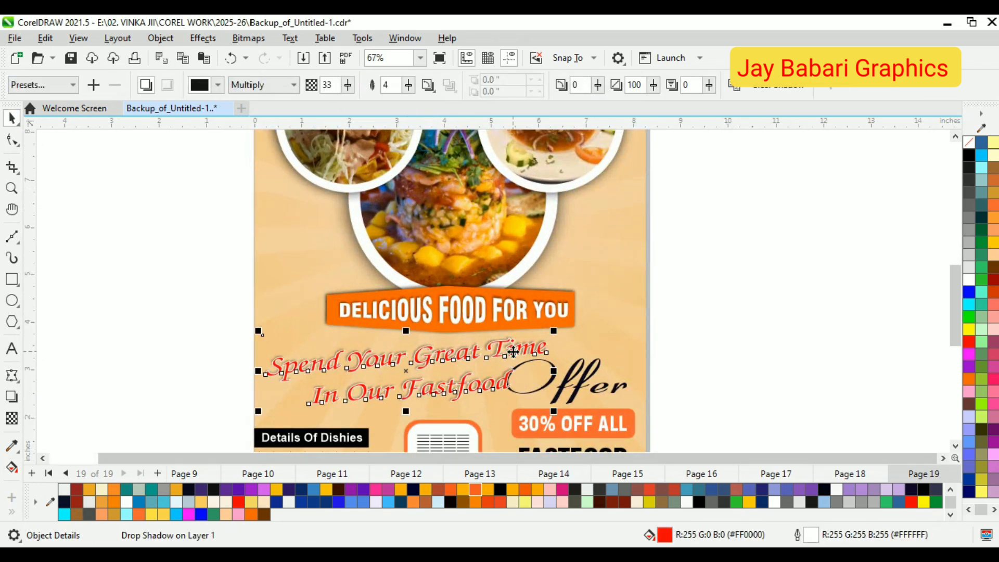
{"action": "key", "text": "ctrl+z"}
{"action": "left_click", "coordinate": [13, 347]}
{"action": "left_click", "coordinate": [403, 382]}
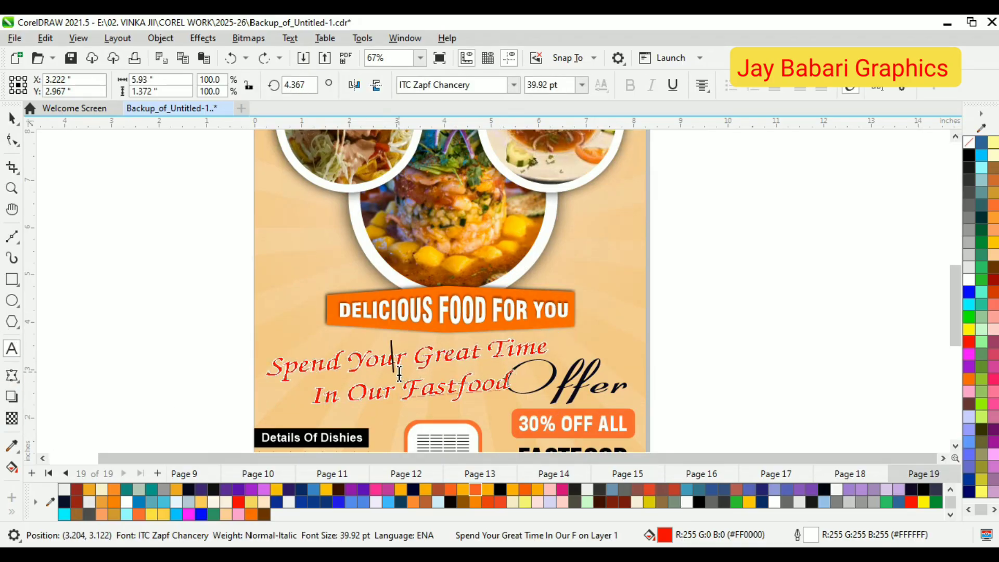
{"action": "left_click_drag", "start_coordinate": [271, 368], "coordinate": [329, 385]}
{"action": "left_click", "coordinate": [513, 84]}
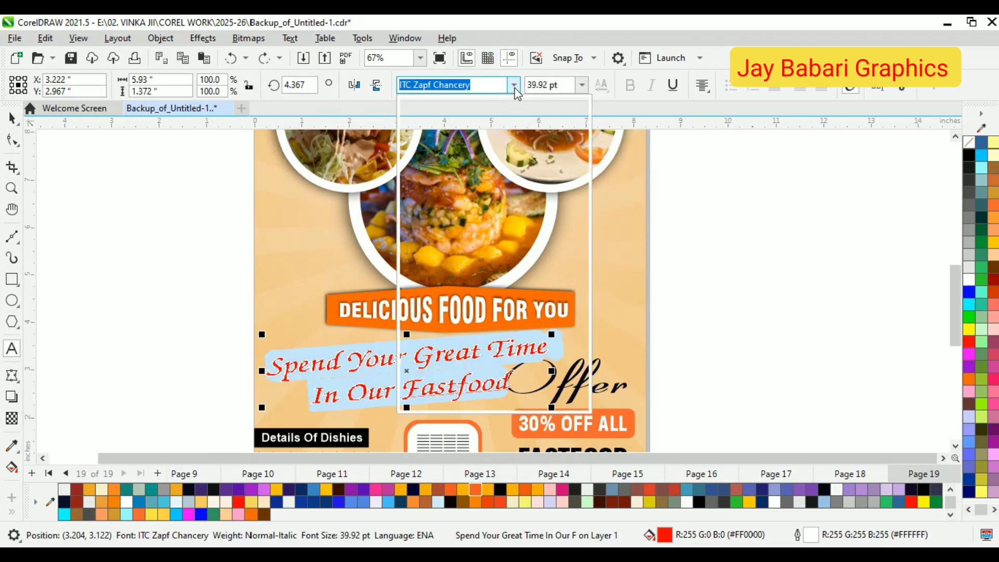
{"action": "left_click", "coordinate": [502, 129]}
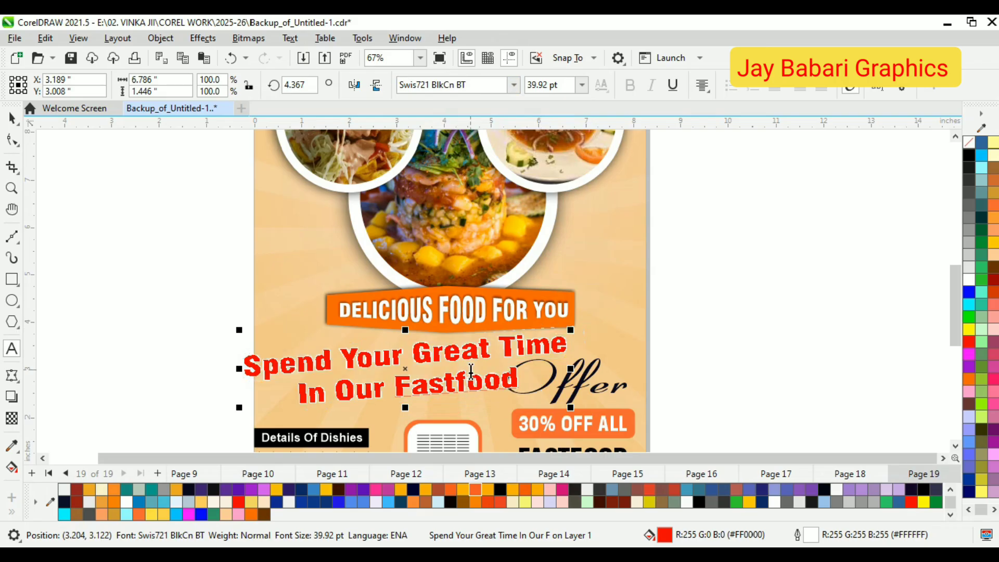
{"action": "left_click", "coordinate": [12, 118]}
{"action": "left_click", "coordinate": [66, 176]}
Step: Shrink the tagline to about 28 pt and position it between the orange banner and the Offer text
{"action": "scroll", "coordinate": [437, 359], "scroll_direction": "up", "scroll_amount": 1}
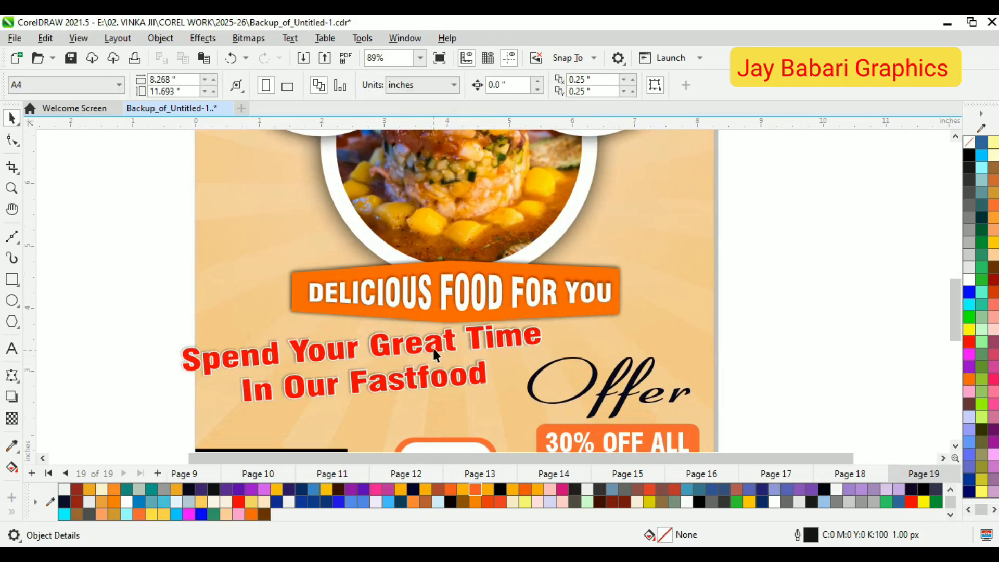
{"action": "left_click_drag", "start_coordinate": [435, 346], "coordinate": [463, 358]}
{"action": "left_click_drag", "start_coordinate": [573, 418], "coordinate": [513, 416]}
{"action": "scroll", "coordinate": [474, 358], "scroll_direction": "up", "scroll_amount": 1}
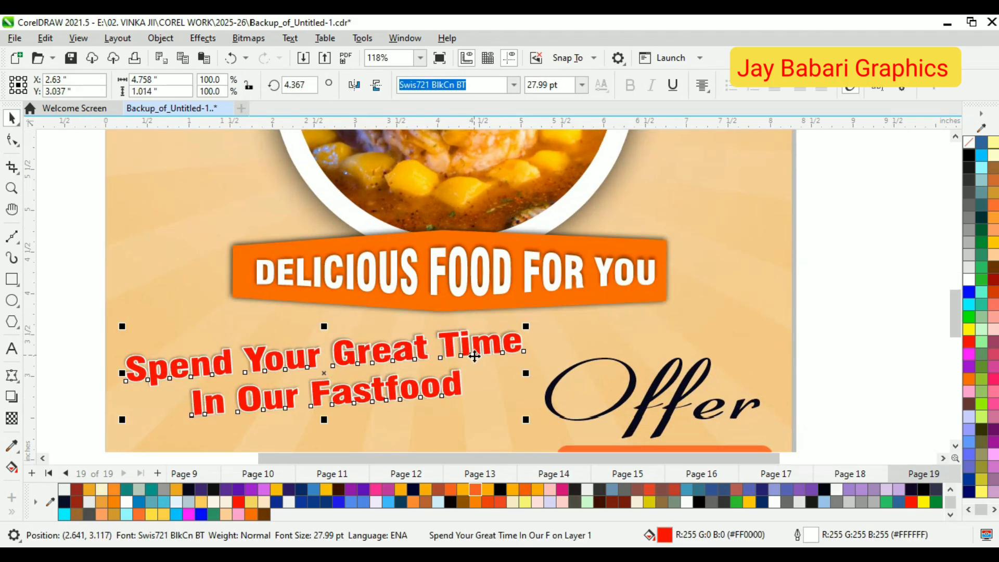
{"action": "left_click_drag", "start_coordinate": [474, 357], "coordinate": [496, 358]}
{"action": "scroll", "coordinate": [431, 368], "scroll_direction": "down", "scroll_amount": 1}
{"action": "left_click_drag", "start_coordinate": [431, 368], "coordinate": [432, 379]}
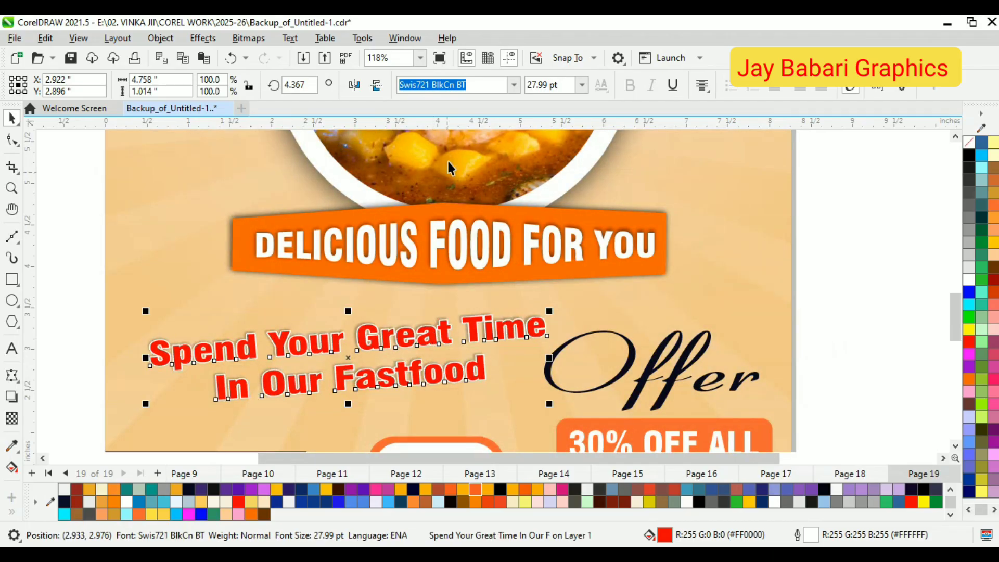
{"action": "left_click", "coordinate": [513, 84]}
{"action": "left_click", "coordinate": [318, 343]}
Step: Set the tagline's white outline width to 20 px
{"action": "scroll", "coordinate": [365, 389], "scroll_direction": "up", "scroll_amount": 1}
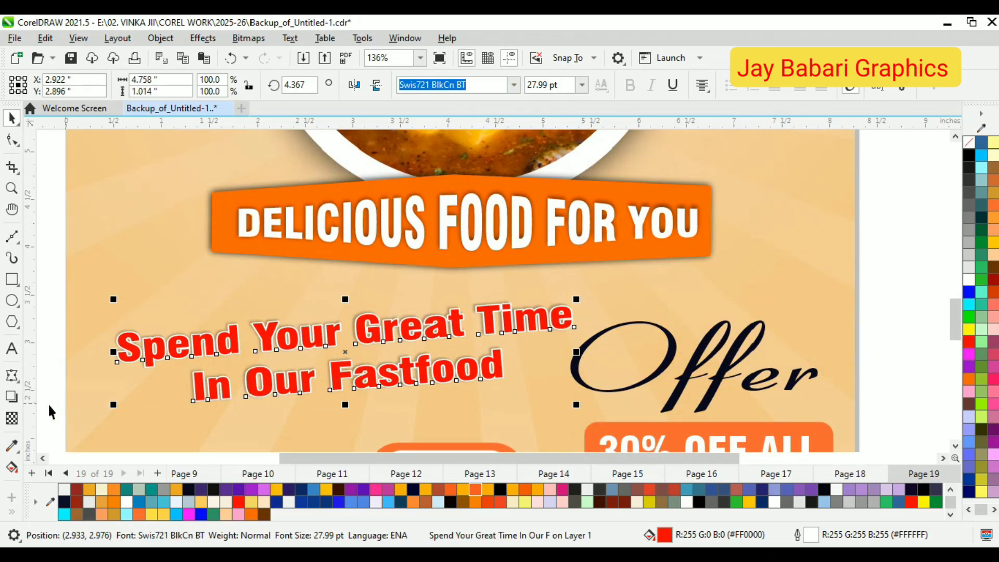
{"action": "key", "text": "F12"}
{"action": "left_click", "coordinate": [410, 233]}
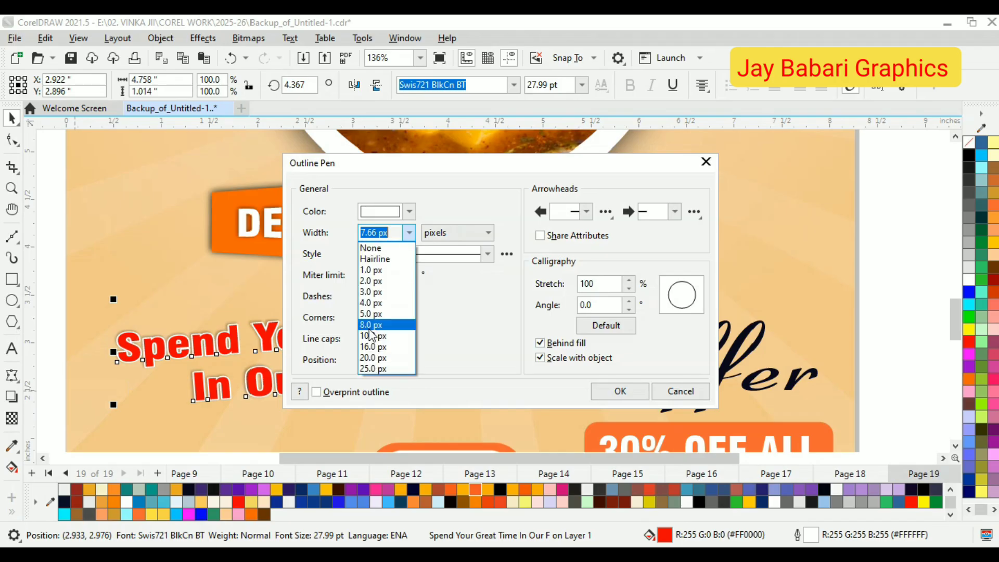
{"action": "left_click", "coordinate": [373, 358]}
{"action": "left_click", "coordinate": [603, 391]}
{"action": "scroll", "coordinate": [499, 336], "scroll_direction": "up", "scroll_amount": 2}
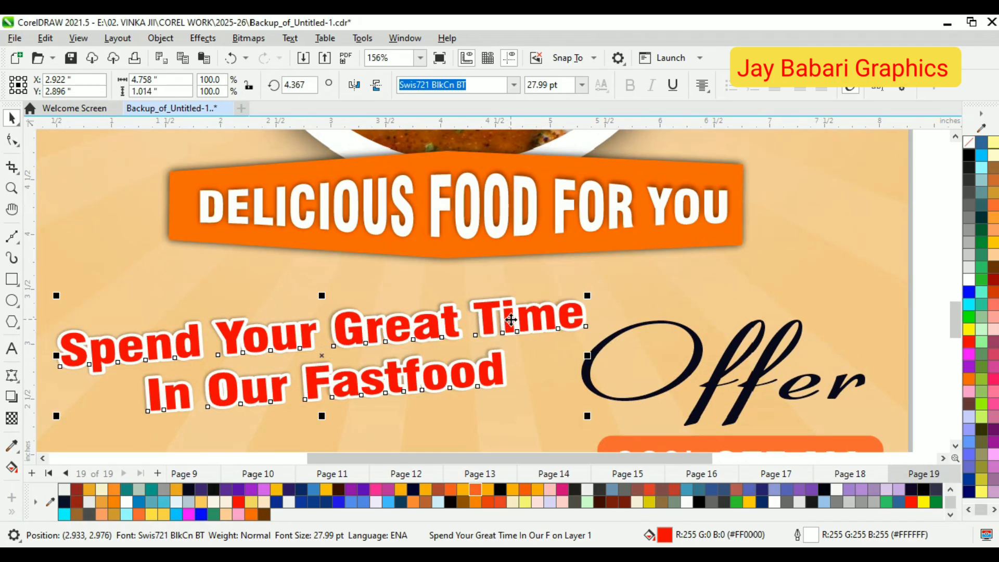
Step: Enlarge the tagline slightly and adjust its position below the banner
{"action": "scroll", "coordinate": [400, 307], "scroll_direction": "down", "scroll_amount": 2}
{"action": "left_click_drag", "start_coordinate": [572, 404], "coordinate": [600, 410]}
{"action": "left_click_drag", "start_coordinate": [495, 310], "coordinate": [498, 313]}
{"action": "scroll", "coordinate": [419, 267], "scroll_direction": "down", "scroll_amount": 1}
{"action": "key", "text": "Escape"}
{"action": "scroll", "coordinate": [451, 294], "scroll_direction": "down", "scroll_amount": 1}
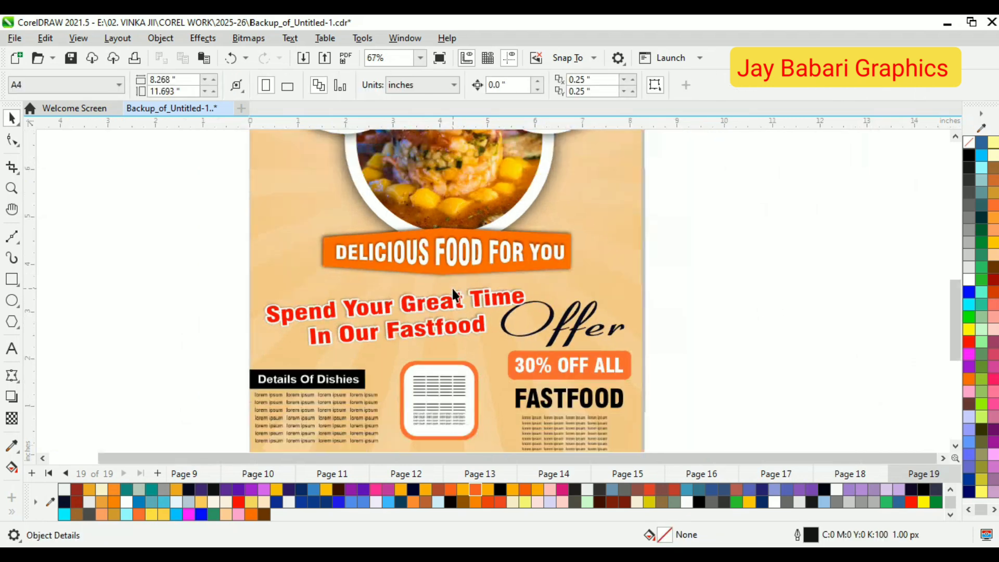
Step: Scale the Offer text down to about 47 pt above the 30% OFF ALL label
{"action": "left_click", "coordinate": [578, 332]}
{"action": "left_click_drag", "start_coordinate": [496, 296], "coordinate": [487, 292]}
{"action": "left_click", "coordinate": [587, 381]}
{"action": "left_click", "coordinate": [591, 396]}
{"action": "left_click", "coordinate": [579, 326]}
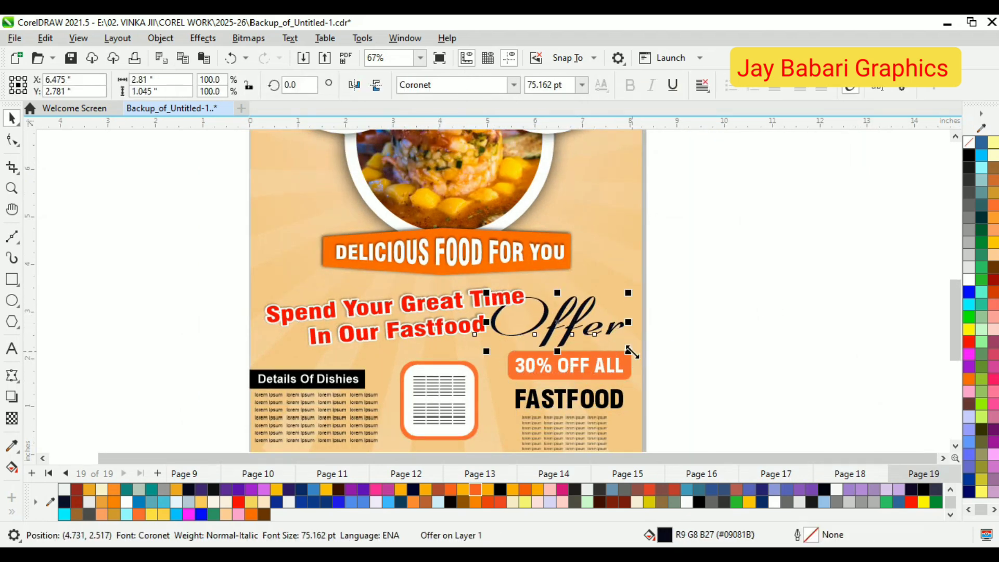
{"action": "left_click_drag", "start_coordinate": [629, 351], "coordinate": [592, 333]}
{"action": "scroll", "coordinate": [569, 324], "scroll_direction": "up", "scroll_amount": 1}
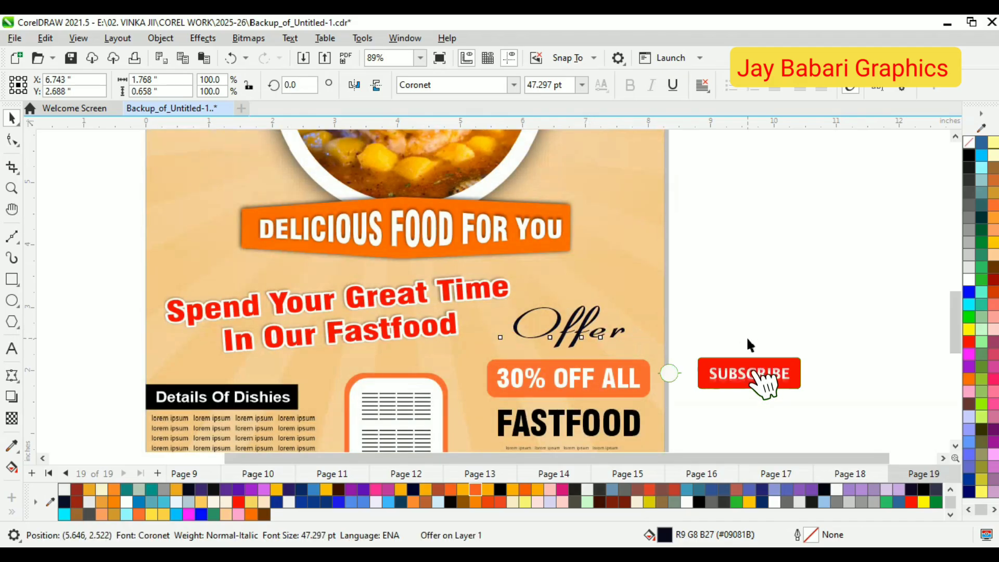
{"action": "left_click", "coordinate": [746, 336]}
Step: Move the tagline slightly right to balance it on the poster, and check the whole layout
{"action": "scroll", "coordinate": [402, 325], "scroll_direction": "down", "scroll_amount": 2}
{"action": "scroll", "coordinate": [416, 291], "scroll_direction": "up", "scroll_amount": 1}
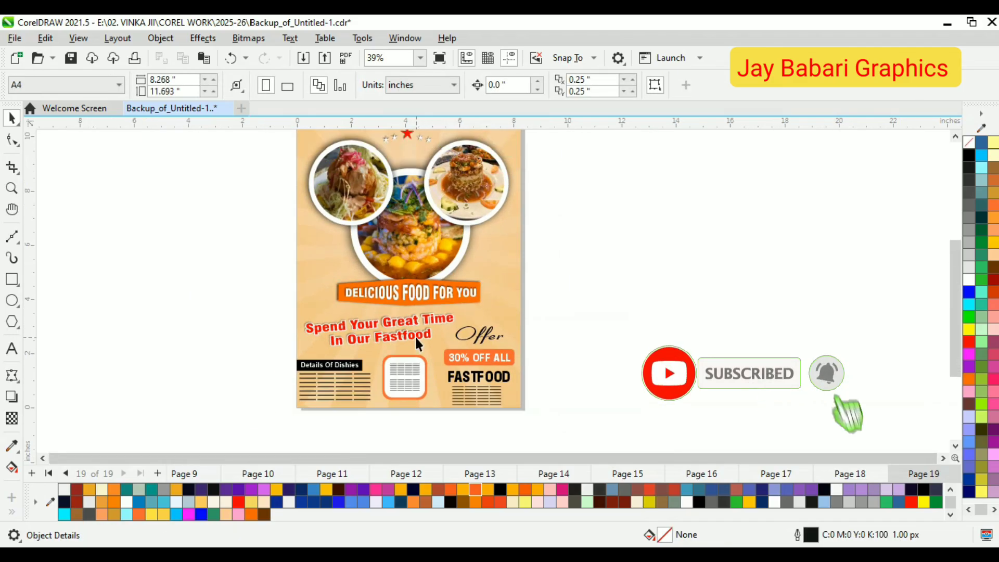
{"action": "left_click", "coordinate": [430, 315]}
{"action": "left_click_drag", "start_coordinate": [430, 315], "coordinate": [442, 316]}
{"action": "key", "text": "Escape"}
{"action": "scroll", "coordinate": [461, 371], "scroll_direction": "down", "scroll_amount": 3}
{"action": "scroll", "coordinate": [453, 312], "scroll_direction": "down", "scroll_amount": 3}
{"action": "scroll", "coordinate": [442, 149], "scroll_direction": "up", "scroll_amount": 2}
{"action": "scroll", "coordinate": [422, 142], "scroll_direction": "down", "scroll_amount": 1}
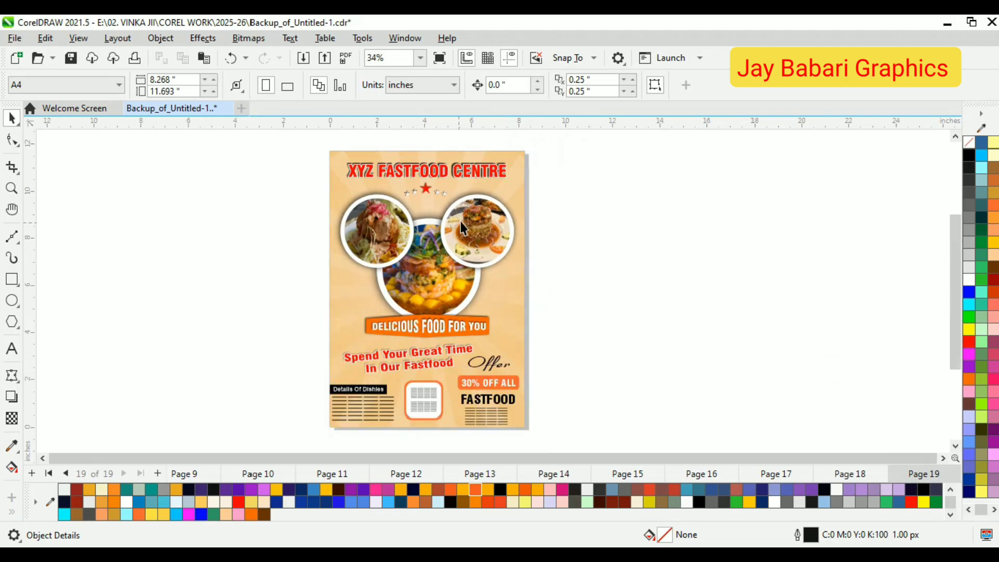